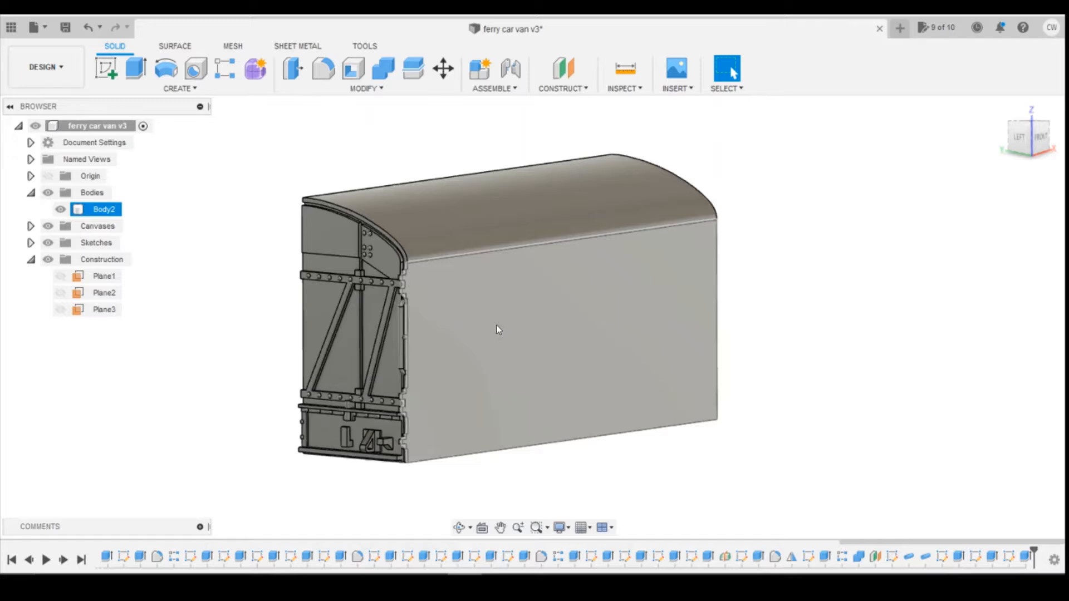
Show the Plan canvas over the van body and view the model from the front
{"action": "left_click", "coordinate": [752, 405]}
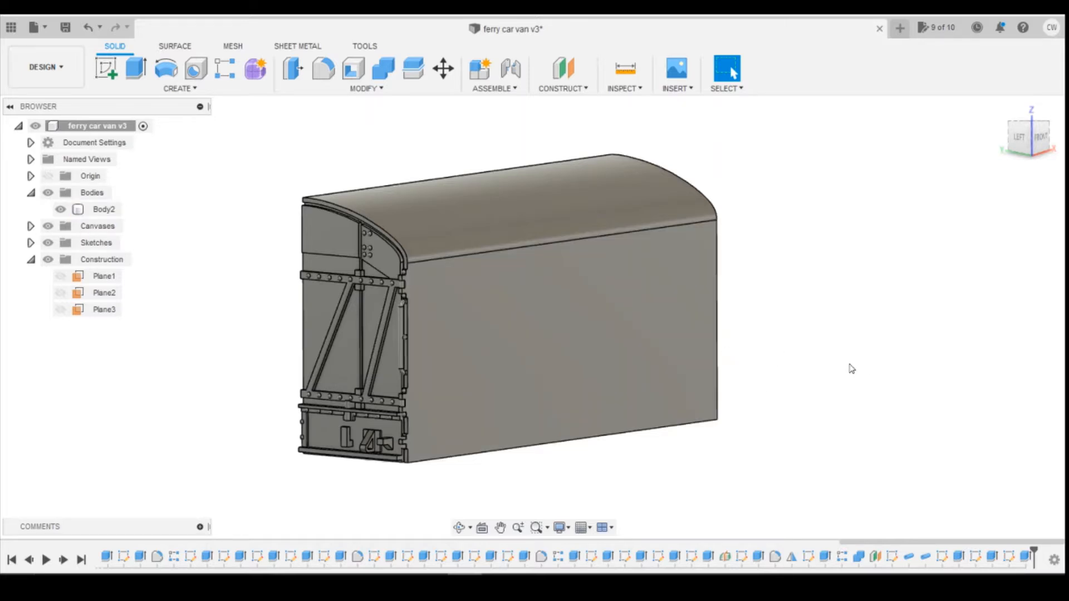
{"action": "left_click", "coordinate": [564, 298]}
{"action": "left_click", "coordinate": [31, 226]}
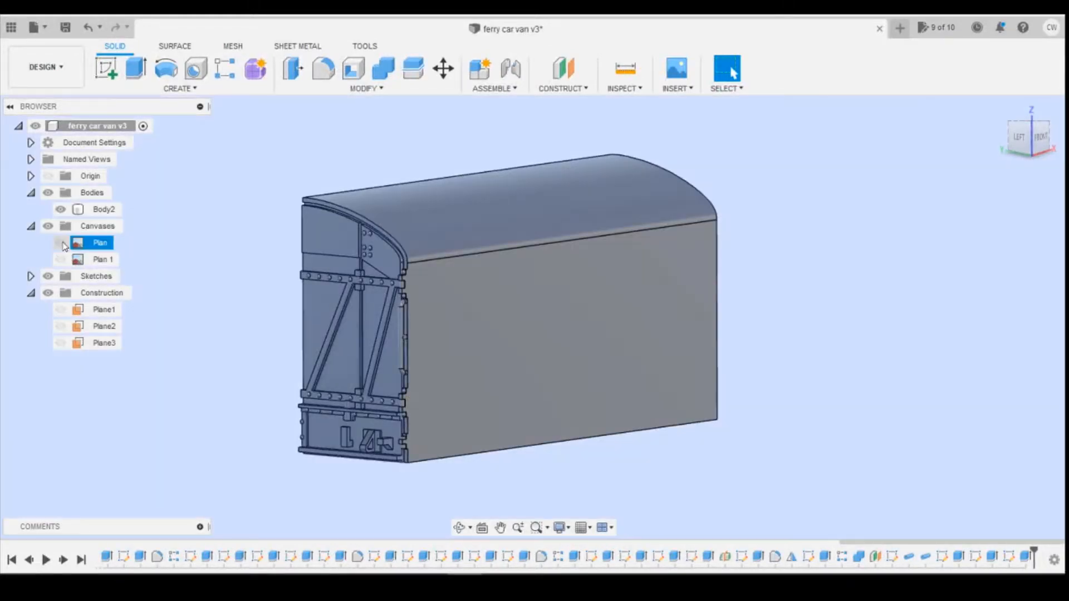
{"action": "left_click", "coordinate": [60, 243]}
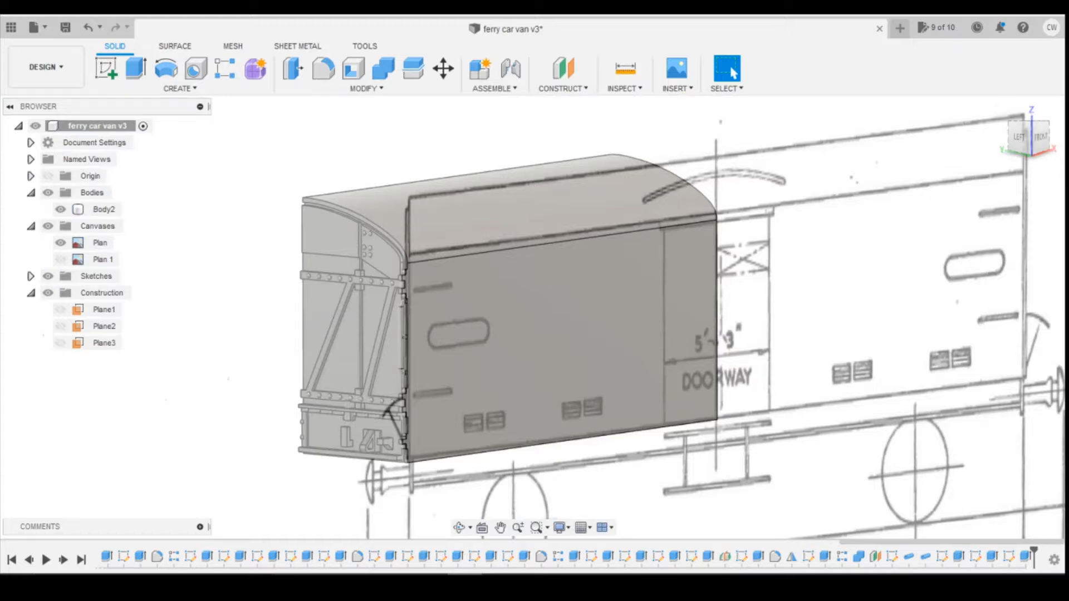
{"action": "left_click", "coordinate": [1040, 137]}
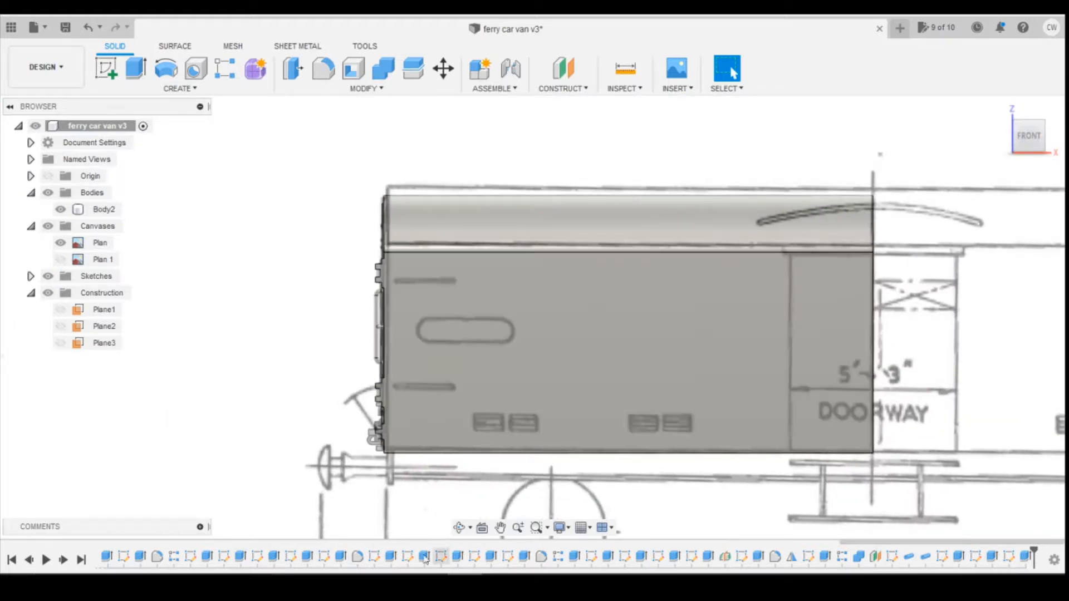
Switch to Photos, examine the side details of the vans in the reference photos, and return to Fusion 360
{"action": "mouse_move", "coordinate": [424, 563]}
{"action": "left_click", "coordinate": [459, 549]}
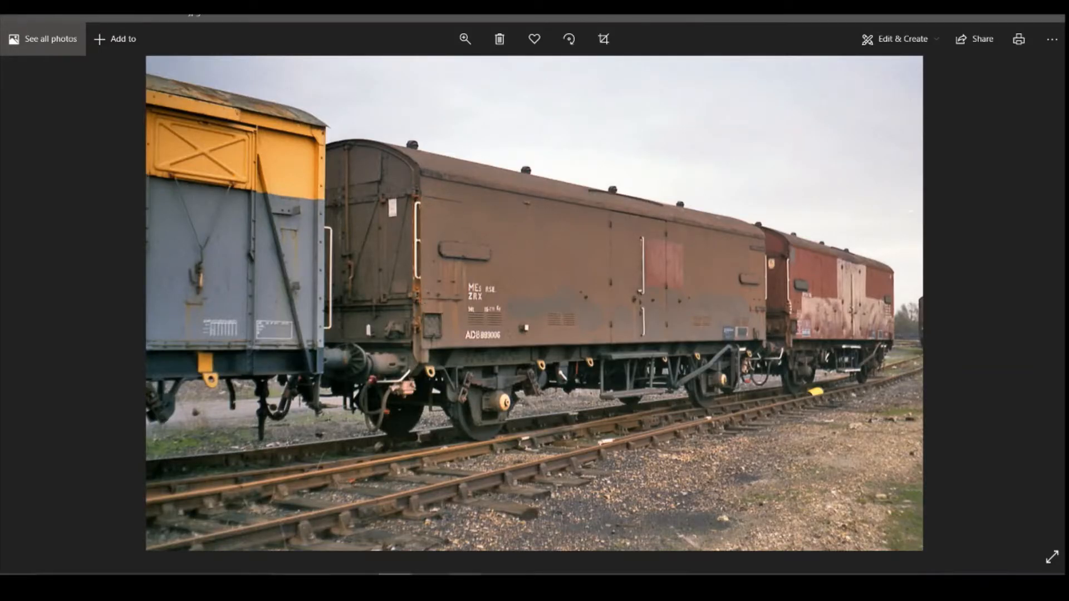
{"action": "scroll", "coordinate": [472, 300], "scroll_direction": "down", "scroll_amount": 1}
{"action": "scroll", "coordinate": [471, 303], "scroll_direction": "down", "scroll_amount": 1}
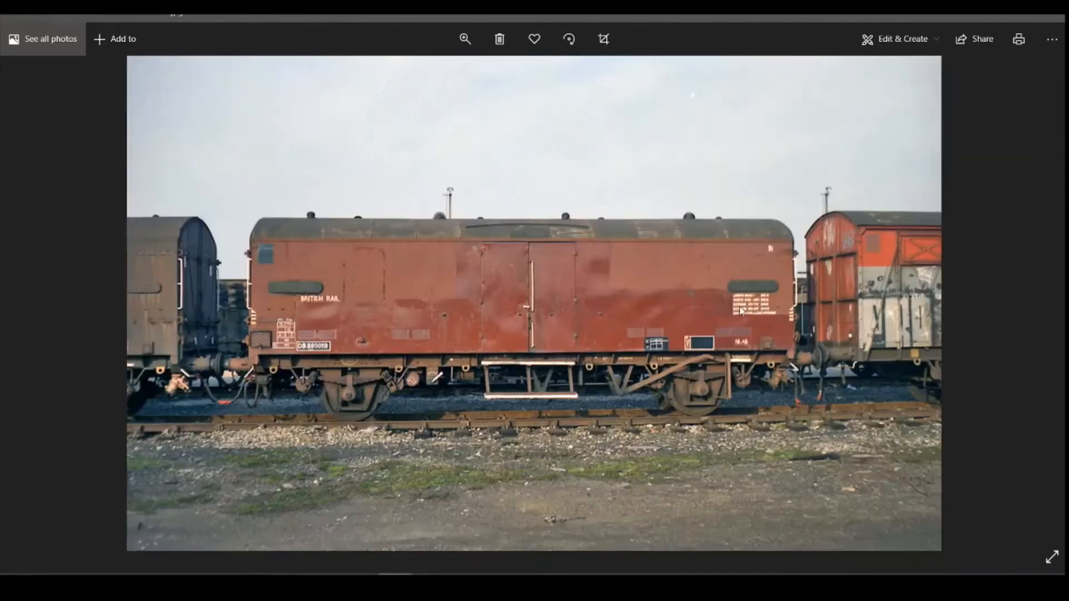
{"action": "scroll", "coordinate": [323, 276], "scroll_direction": "down", "scroll_amount": 1}
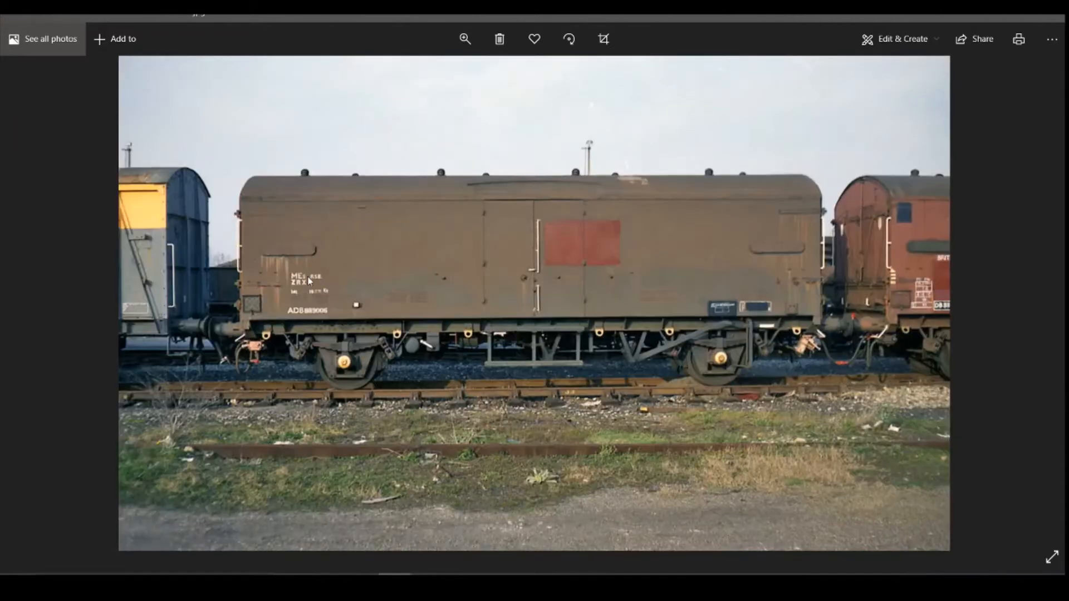
{"action": "scroll", "coordinate": [320, 281], "scroll_direction": "down", "scroll_amount": 1}
{"action": "scroll", "coordinate": [316, 286], "scroll_direction": "down", "scroll_amount": 1}
{"action": "scroll", "coordinate": [354, 284], "scroll_direction": "down", "scroll_amount": 1}
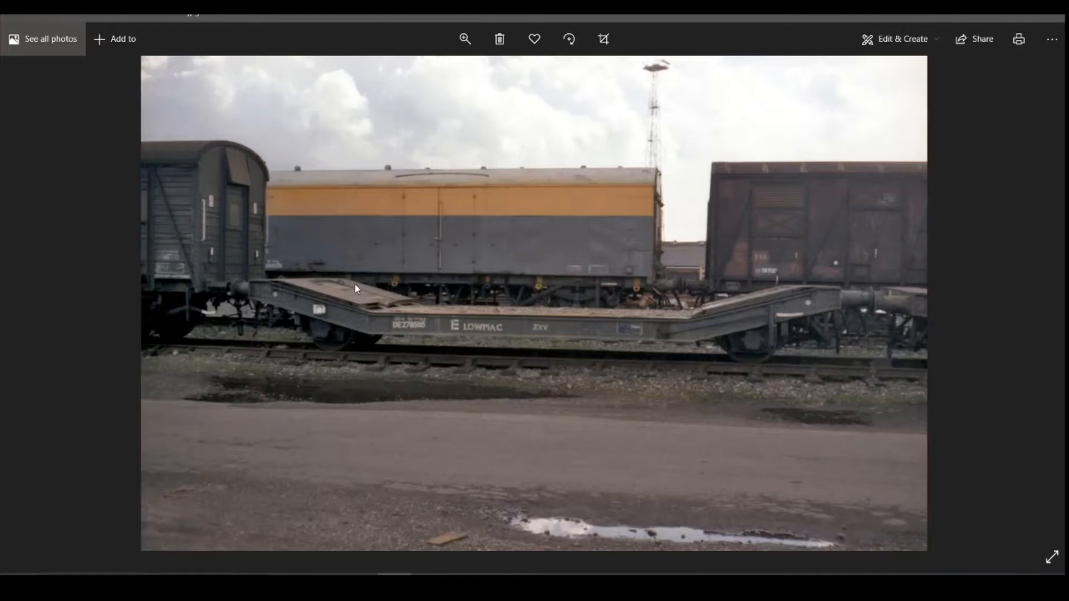
{"action": "scroll", "coordinate": [673, 243], "scroll_direction": "up", "scroll_amount": 4}
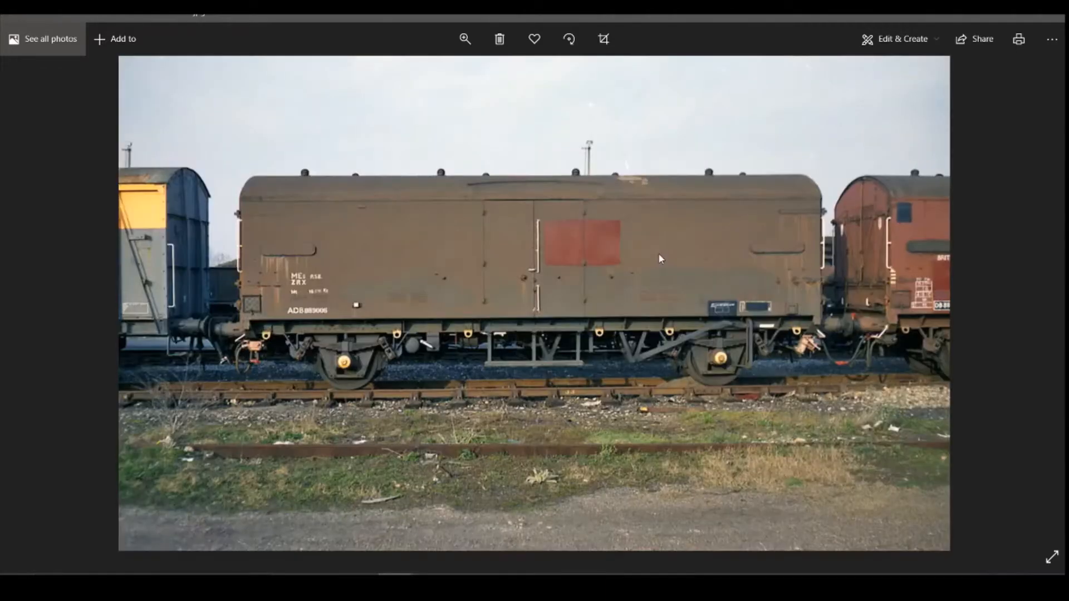
{"action": "scroll", "coordinate": [657, 262], "scroll_direction": "down", "scroll_amount": 2}
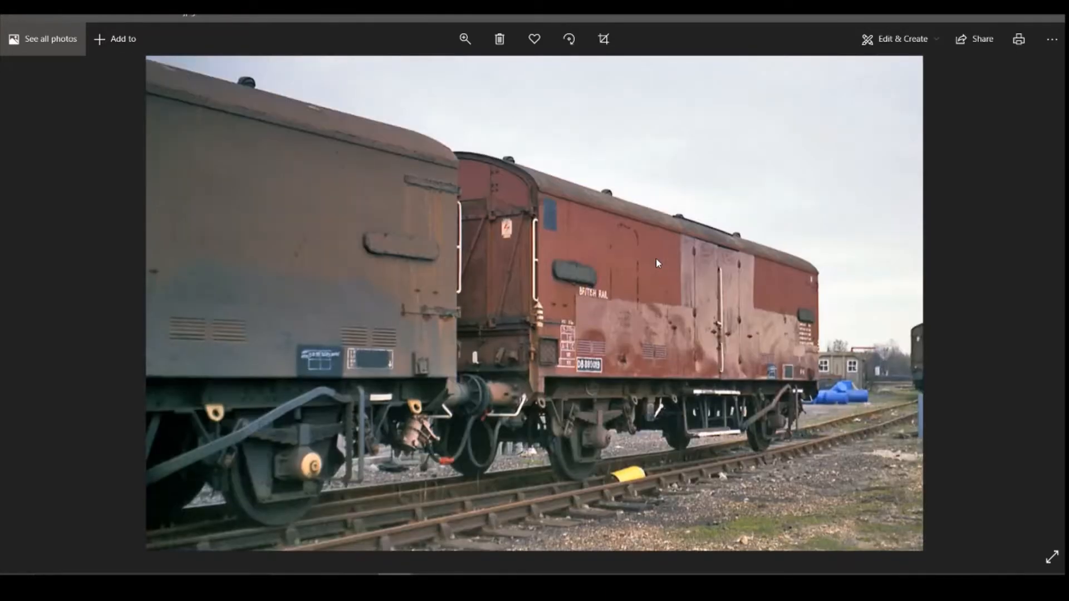
{"action": "scroll", "coordinate": [432, 279], "scroll_direction": "down", "scroll_amount": 3}
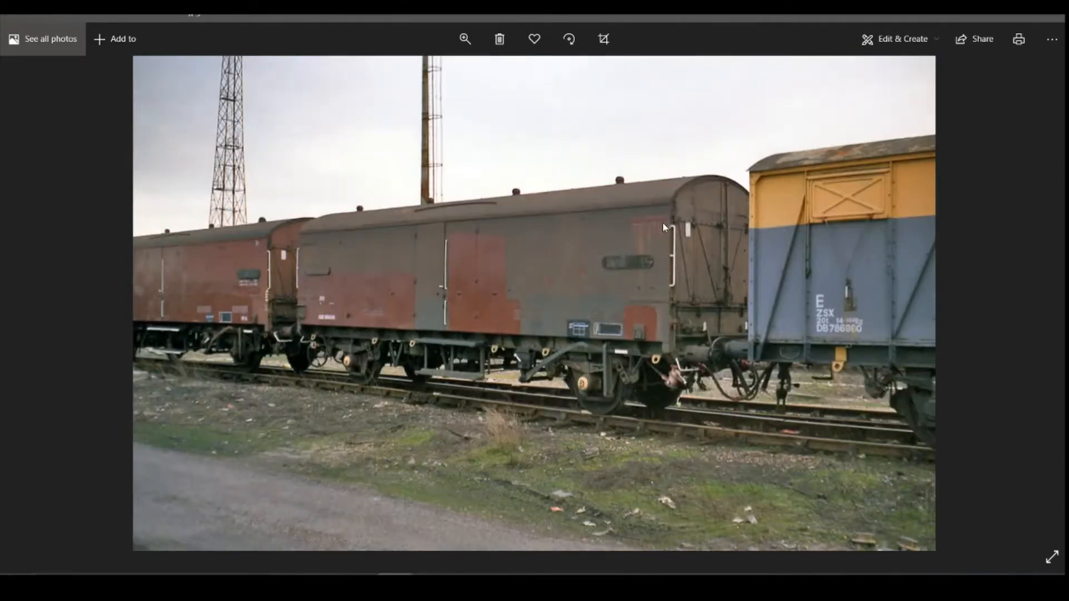
{"action": "scroll", "coordinate": [662, 222], "scroll_direction": "down", "scroll_amount": 1}
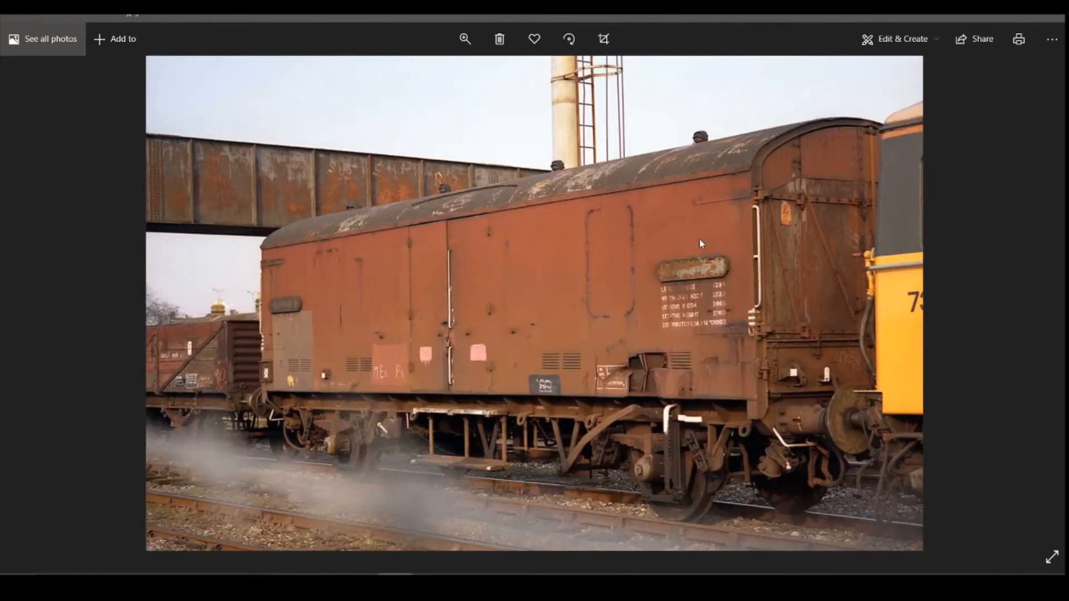
{"action": "left_click", "coordinate": [464, 584]}
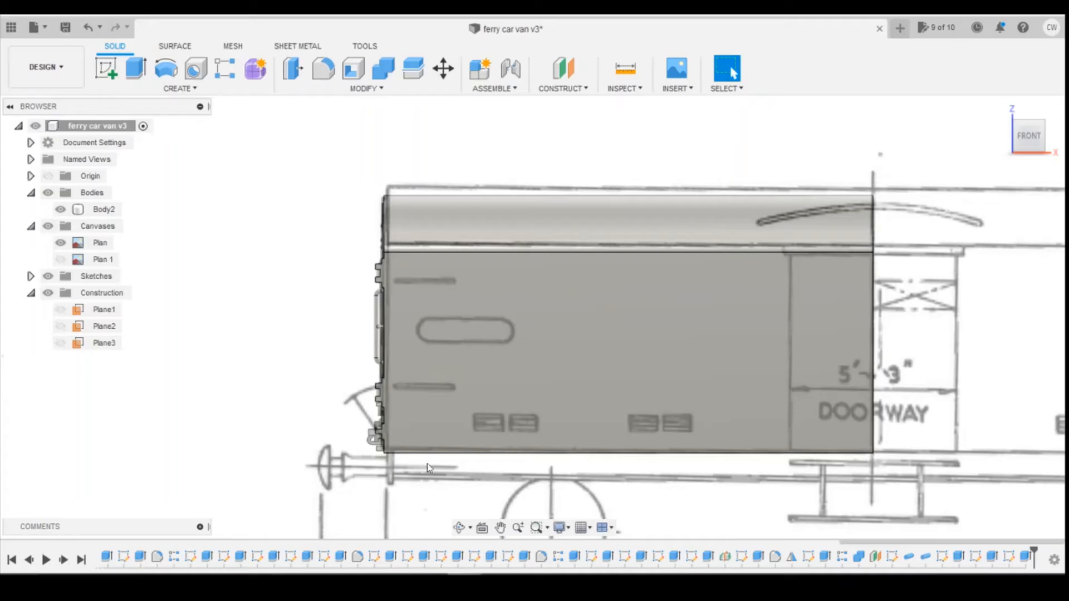
Start a new sketch on the flat side face of the van body
{"action": "scroll", "coordinate": [463, 381], "scroll_direction": "up", "scroll_amount": 3}
{"action": "left_click", "coordinate": [106, 68]}
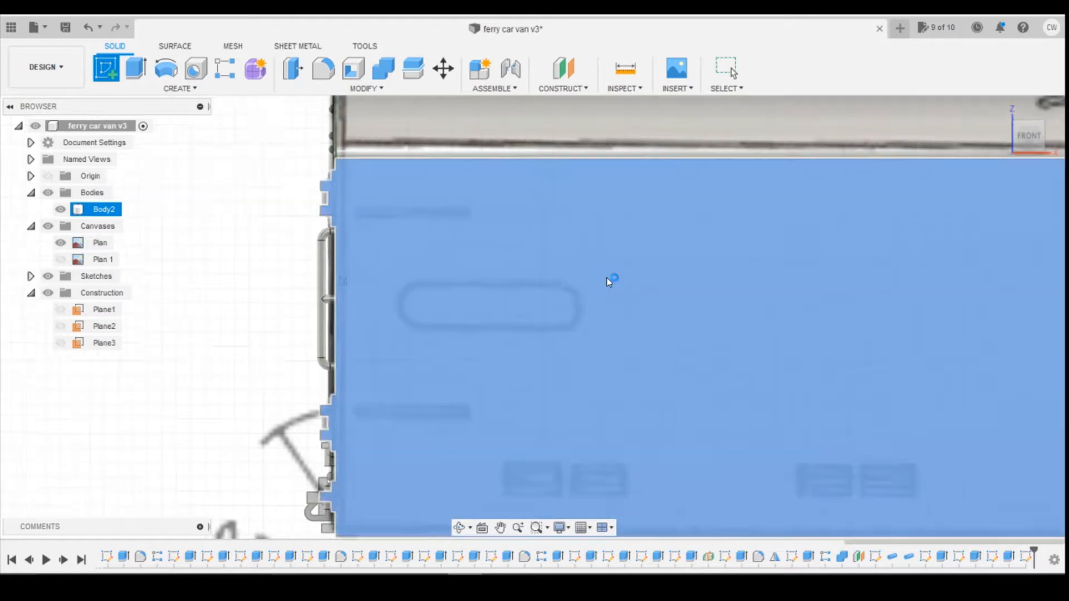
{"action": "left_click", "coordinate": [607, 279]}
{"action": "scroll", "coordinate": [652, 397], "scroll_direction": "up", "scroll_amount": 3}
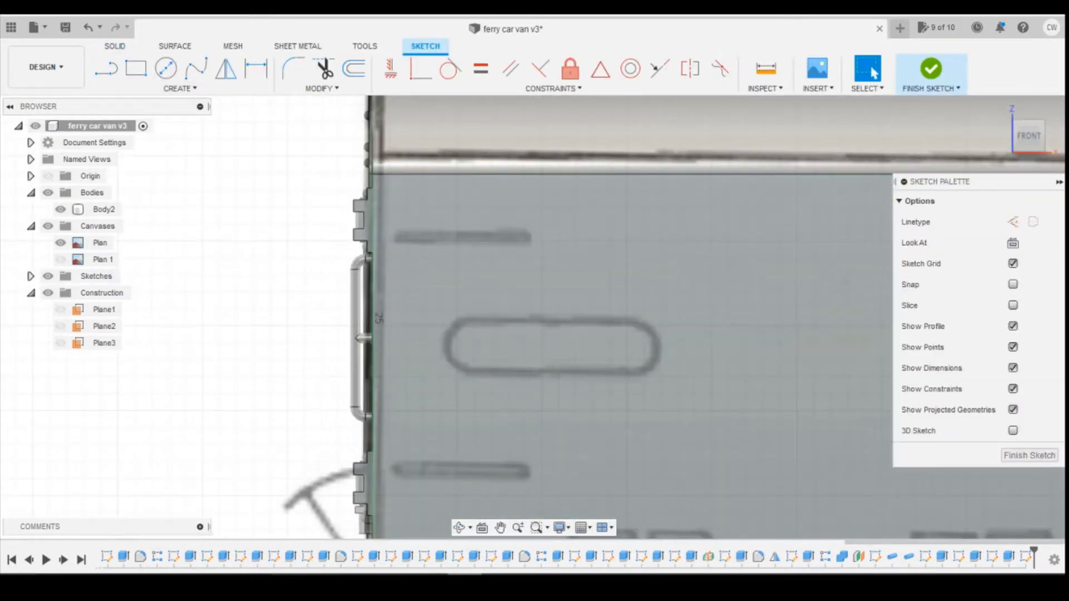
Sketch a rectangle about 4.76 by 0.51 mm from the van side's end edge, just above the upper hinge strap on the plan
{"action": "left_click", "coordinate": [476, 532]}
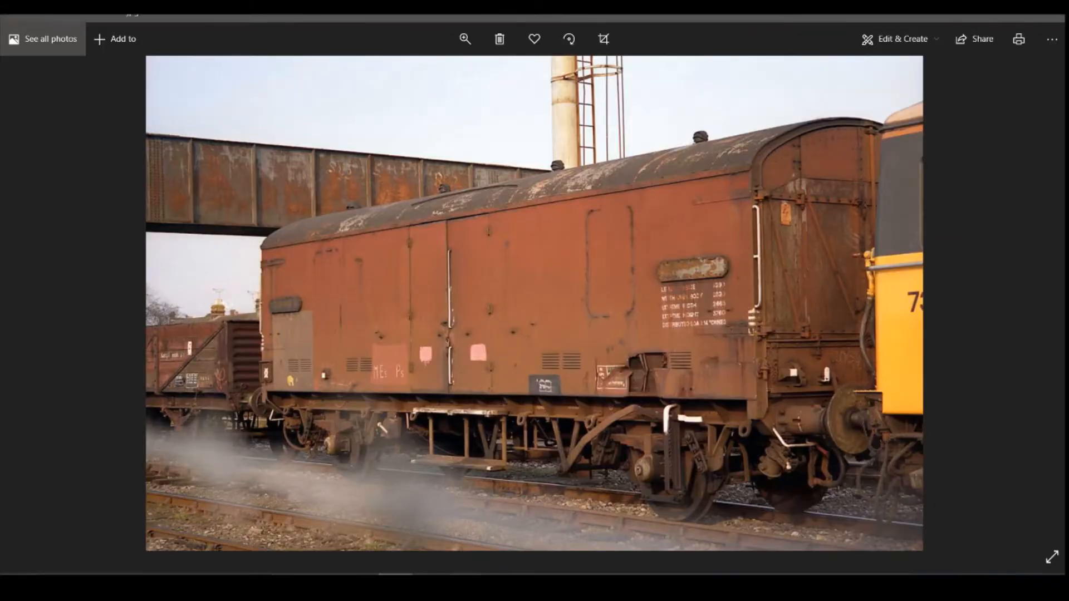
{"action": "key", "text": "alt+Tab"}
{"action": "left_click", "coordinate": [135, 68]}
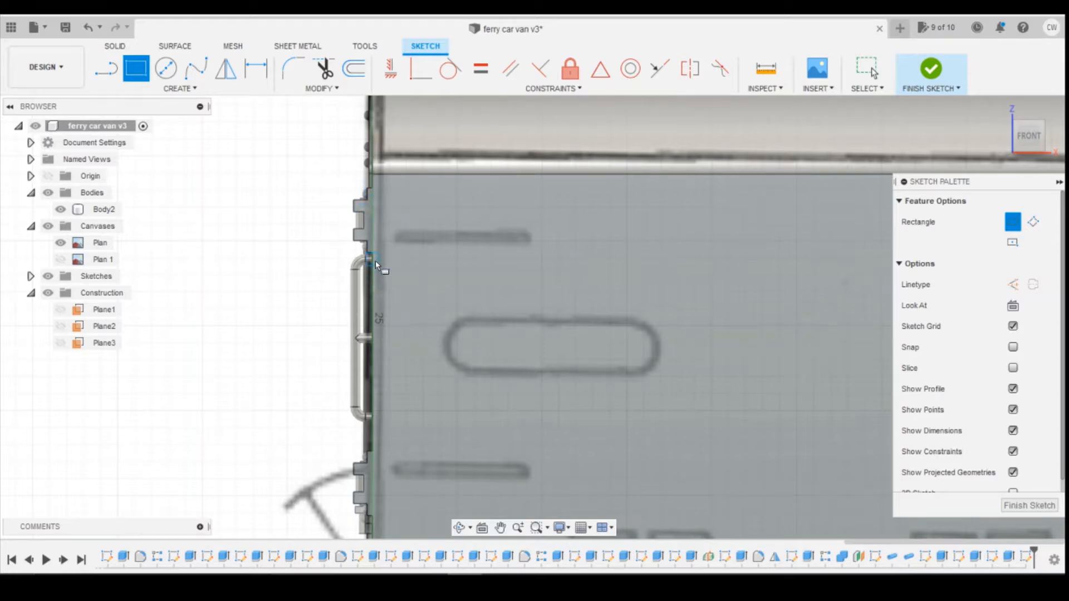
{"action": "left_click", "coordinate": [372, 229]}
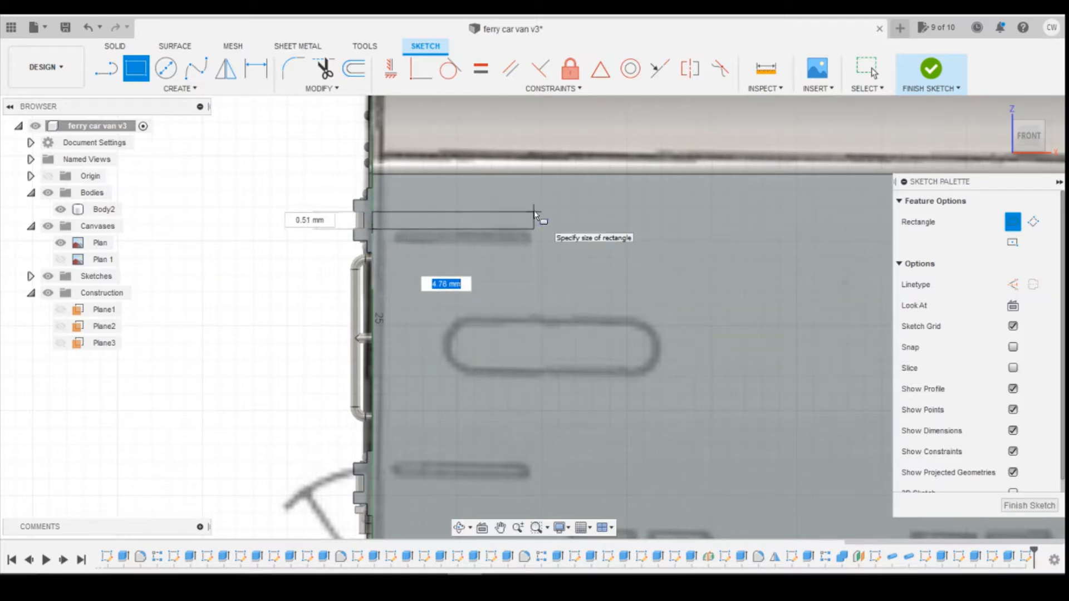
{"action": "left_click", "coordinate": [534, 212]}
{"action": "key", "text": "d"}
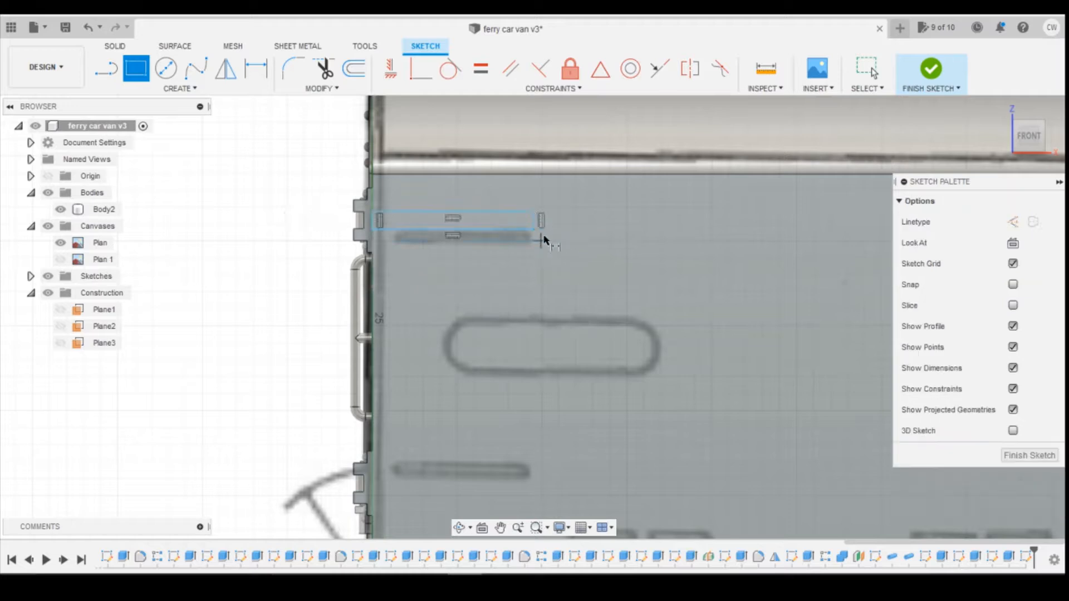
{"action": "left_click", "coordinate": [536, 223]}
{"action": "left_click", "coordinate": [640, 222]}
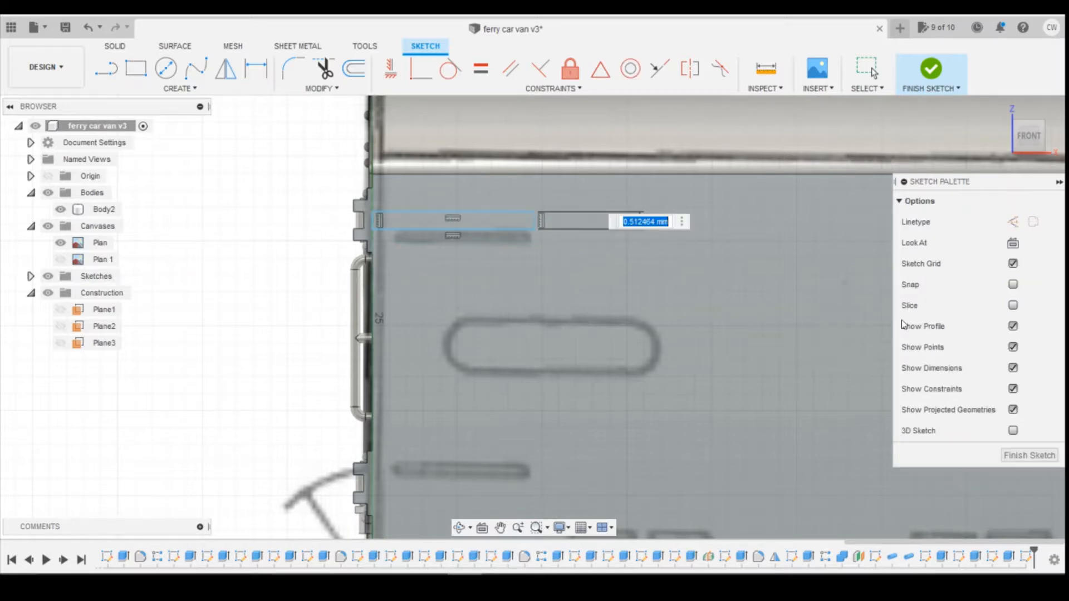
{"action": "type", "text": "0.51"}
{"action": "key", "text": "Return"}
{"action": "key", "text": "Escape"}
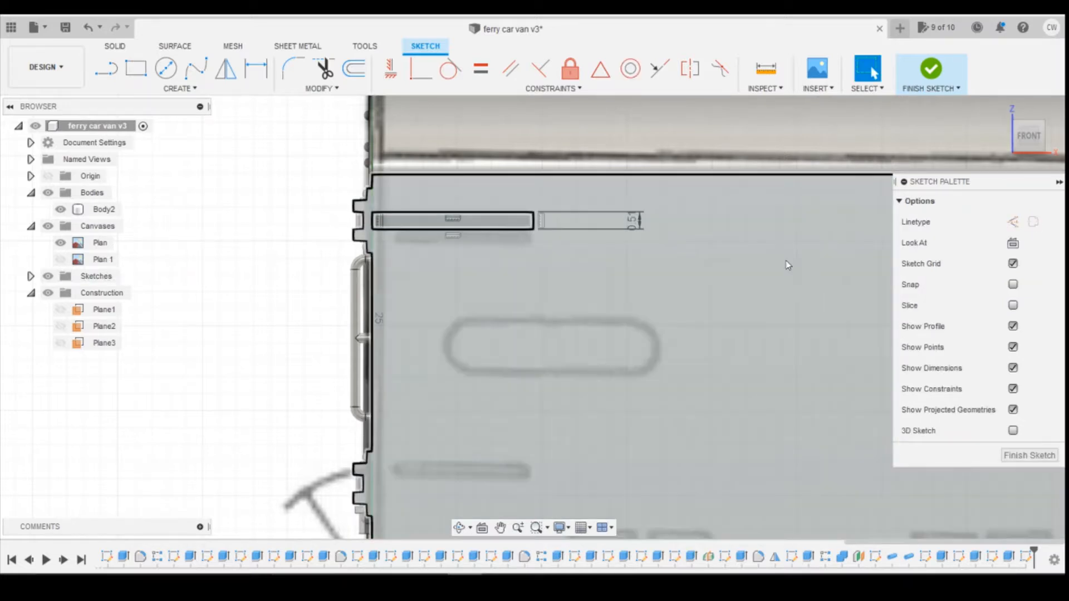
{"action": "left_click", "coordinate": [635, 224]}
{"action": "key", "text": "Delete"}
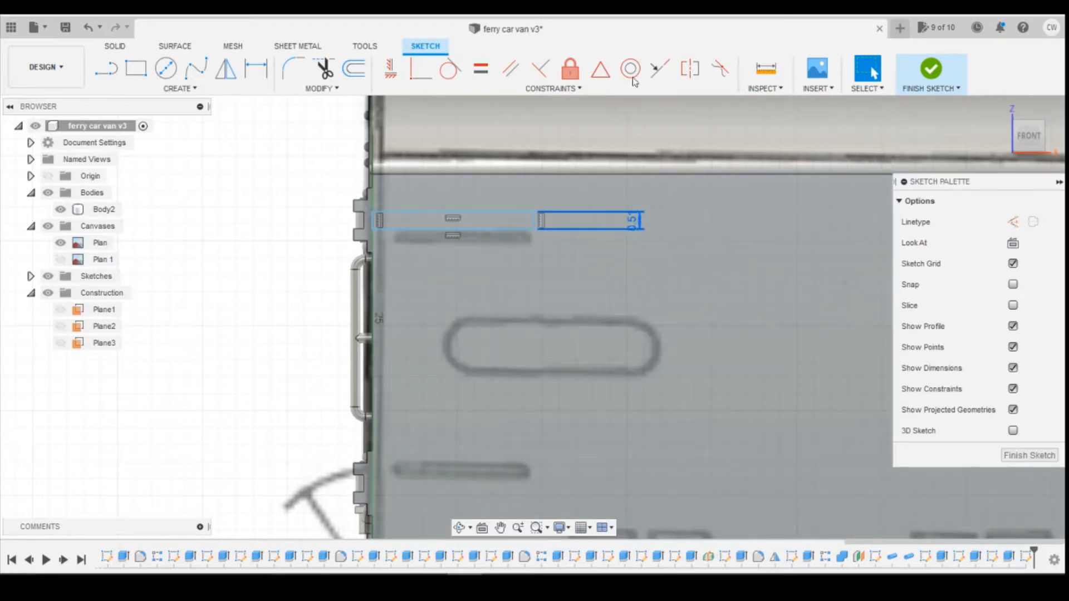
Align the rectangle's two end-edge corners horizontally with the matching corners of the upper door hinge using Horizontal/Vertical constraints
{"action": "left_click", "coordinate": [391, 69]}
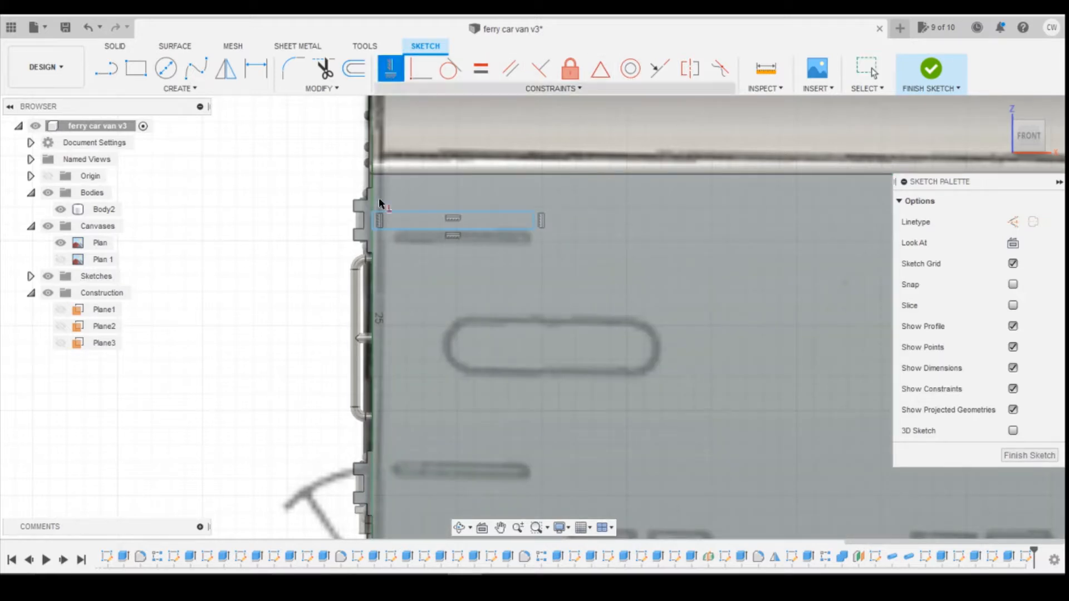
{"action": "left_click", "coordinate": [371, 228]}
{"action": "left_click", "coordinate": [364, 229]}
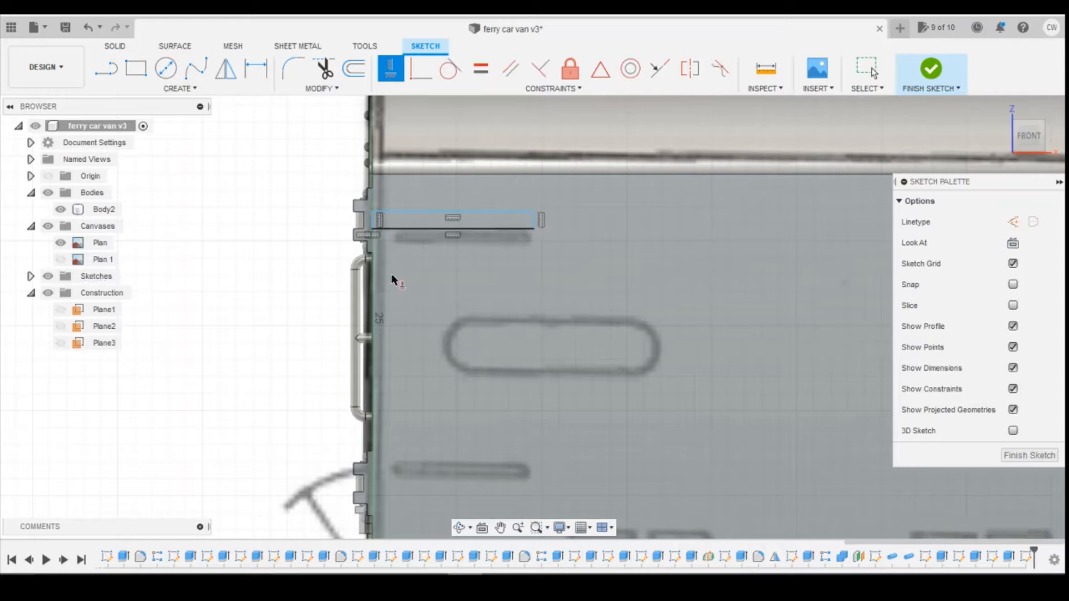
{"action": "left_click", "coordinate": [372, 212]}
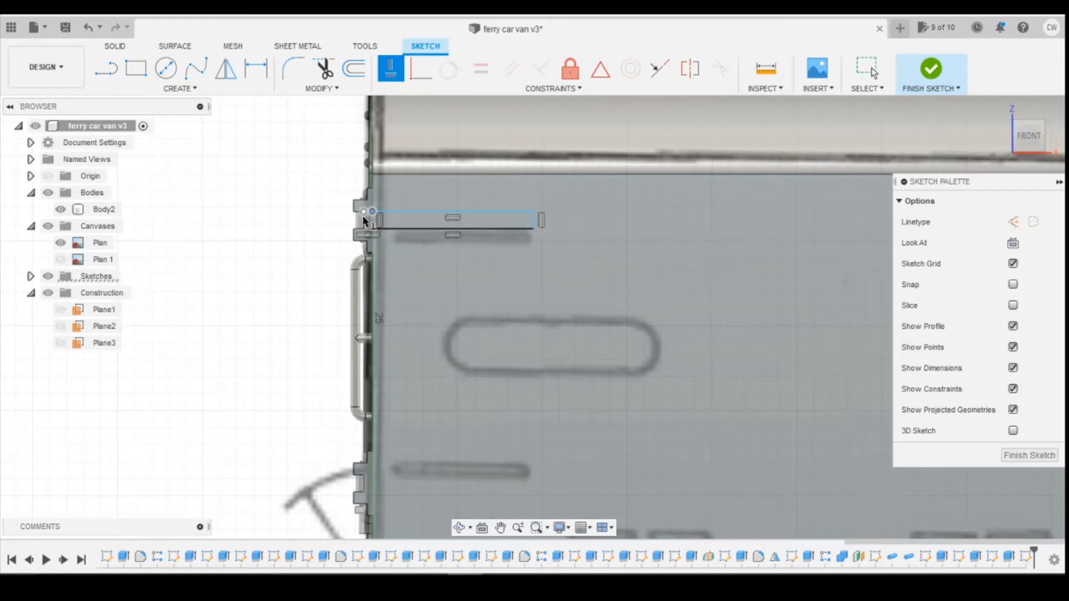
{"action": "left_click", "coordinate": [363, 215]}
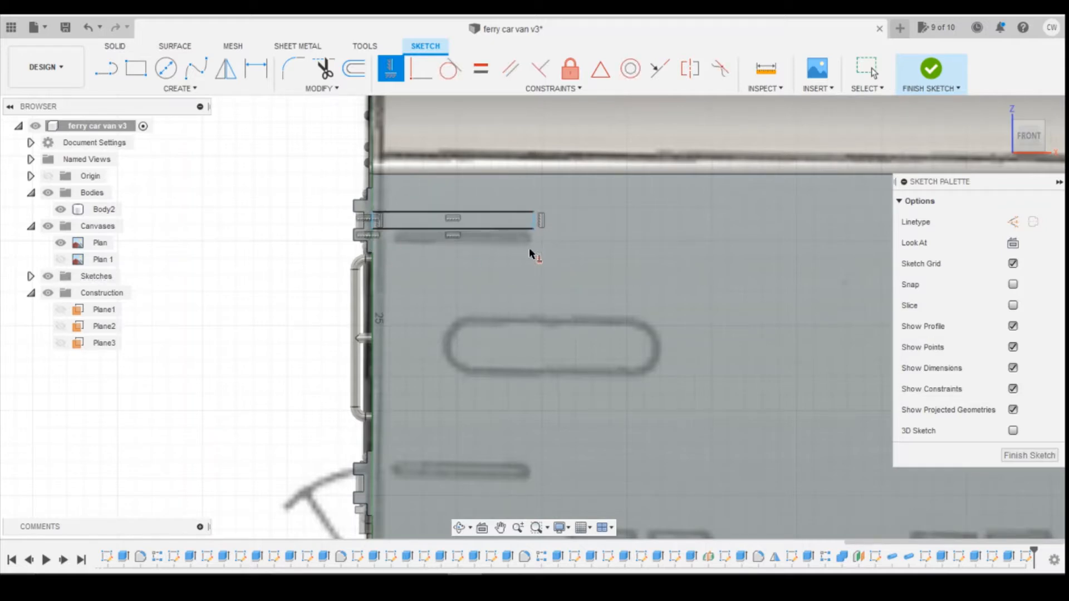
Dimension the hinge strap rectangle's length to 4.75 mm
{"action": "key", "text": "d"}
{"action": "left_click", "coordinate": [523, 229]}
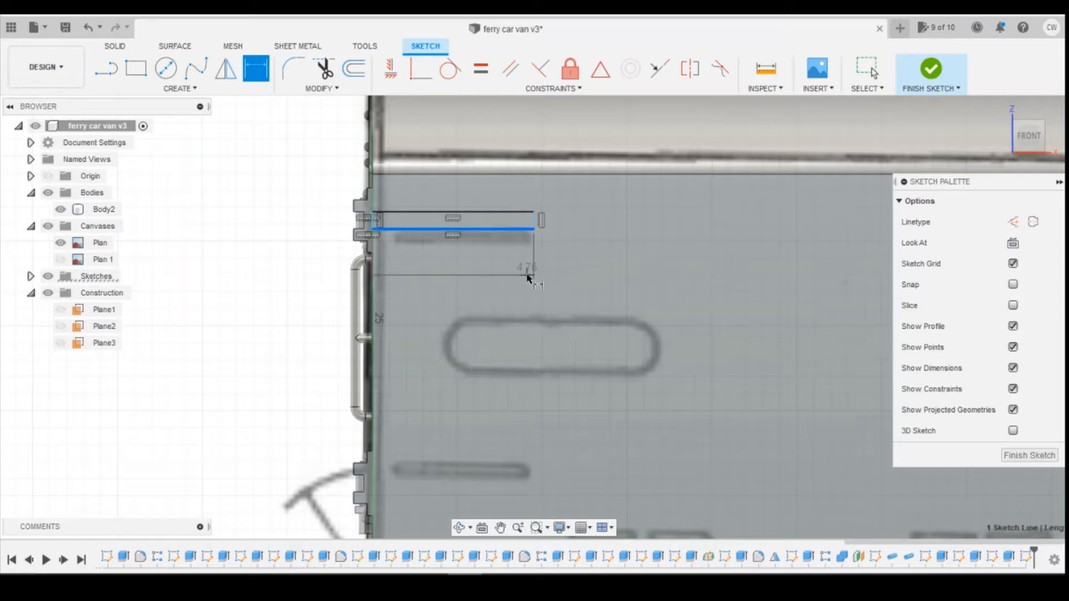
{"action": "left_click", "coordinate": [528, 276]}
{"action": "type", "text": "4.75"}
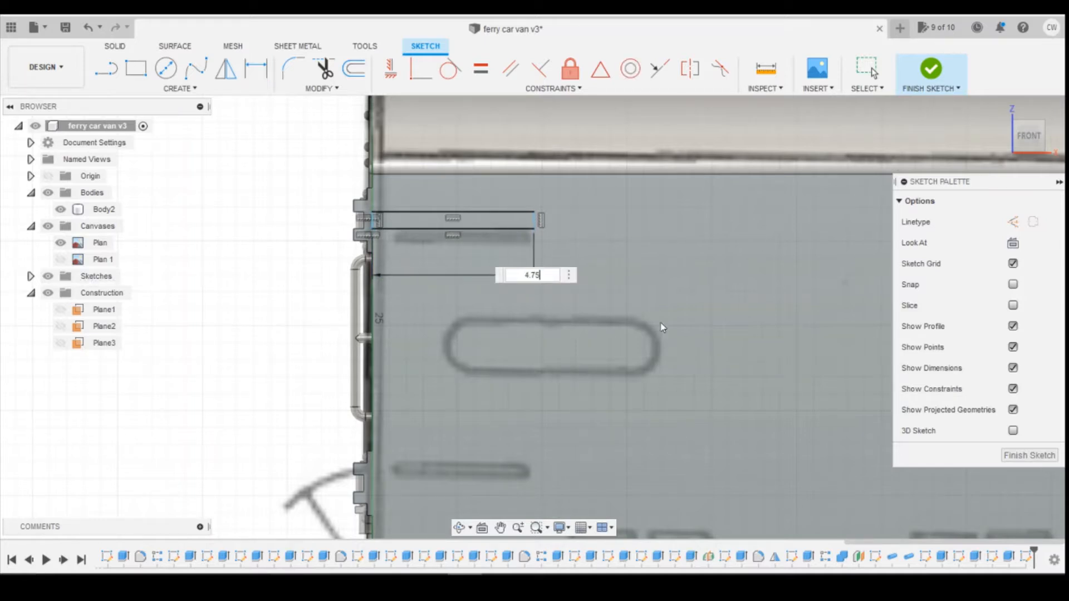
{"action": "key", "text": "Return"}
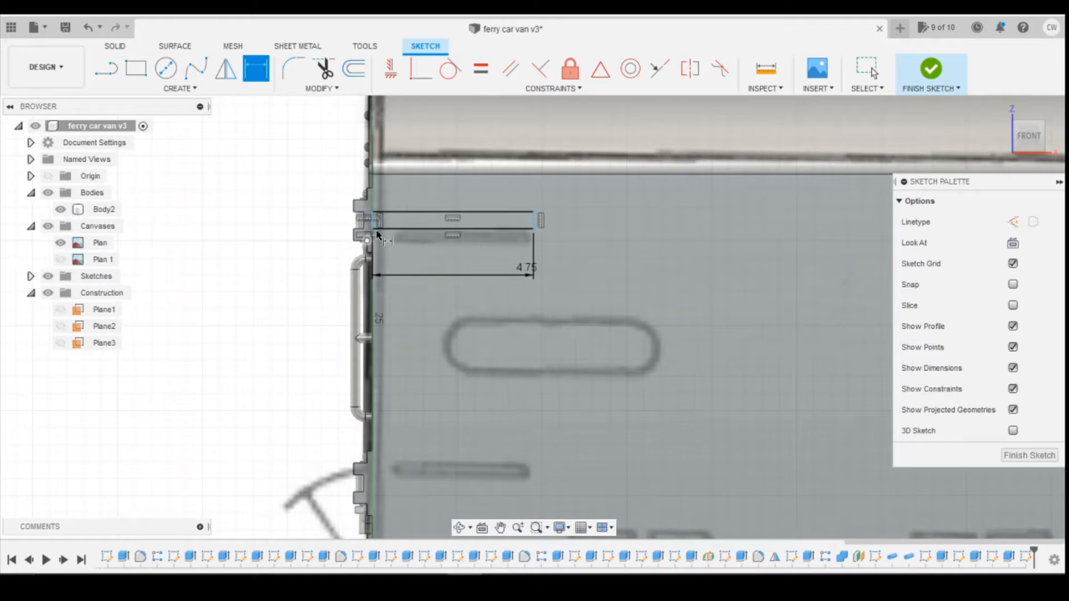
Align the rectangle's upper end corner vertically with a point on the van side's end edge
{"action": "left_click", "coordinate": [391, 70]}
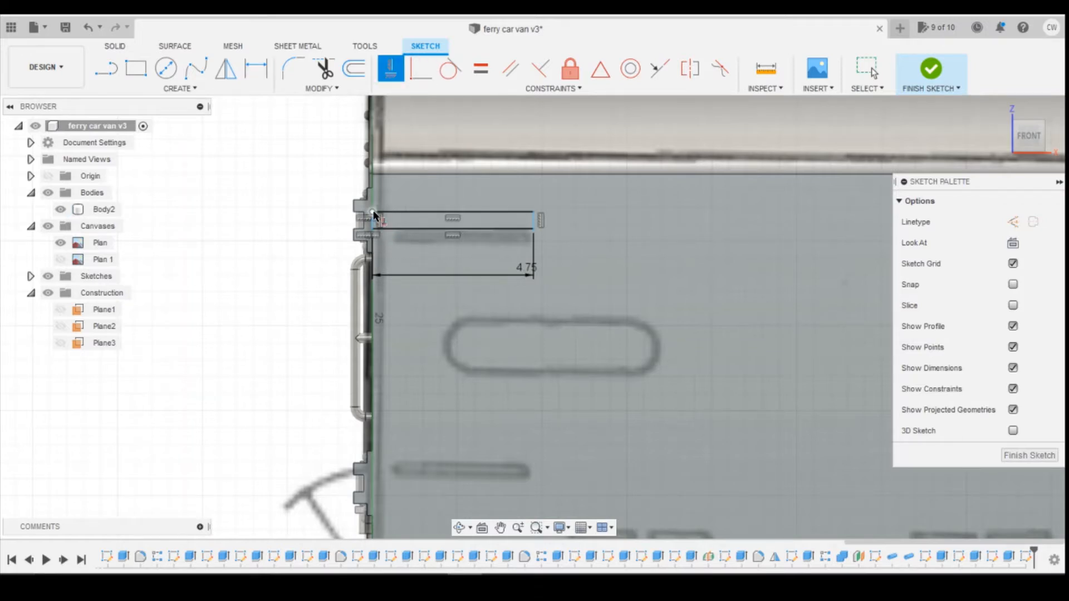
{"action": "left_click", "coordinate": [372, 212]}
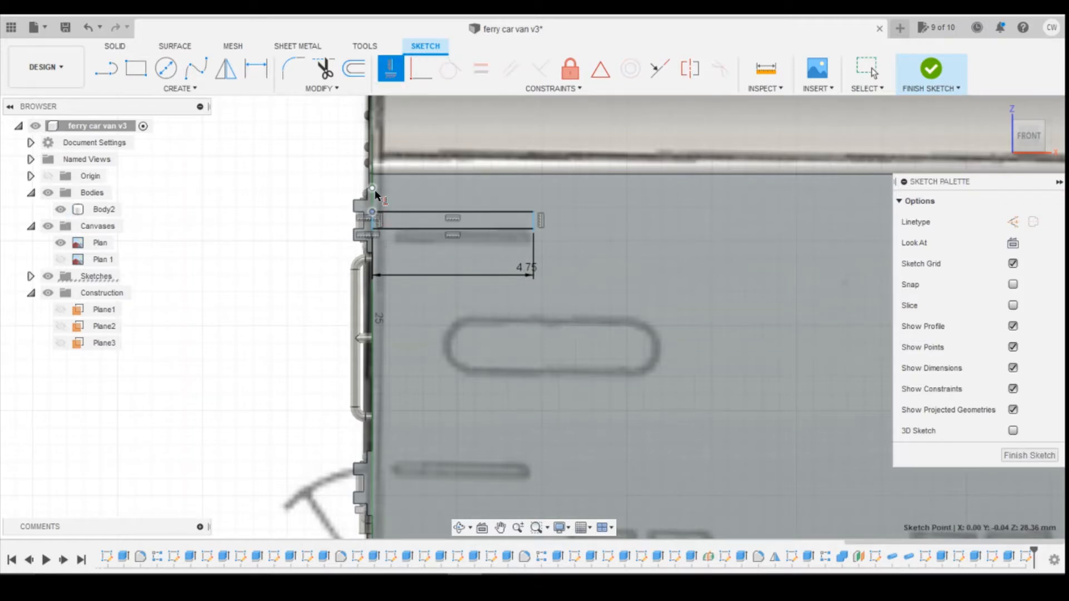
{"action": "left_click", "coordinate": [372, 253]}
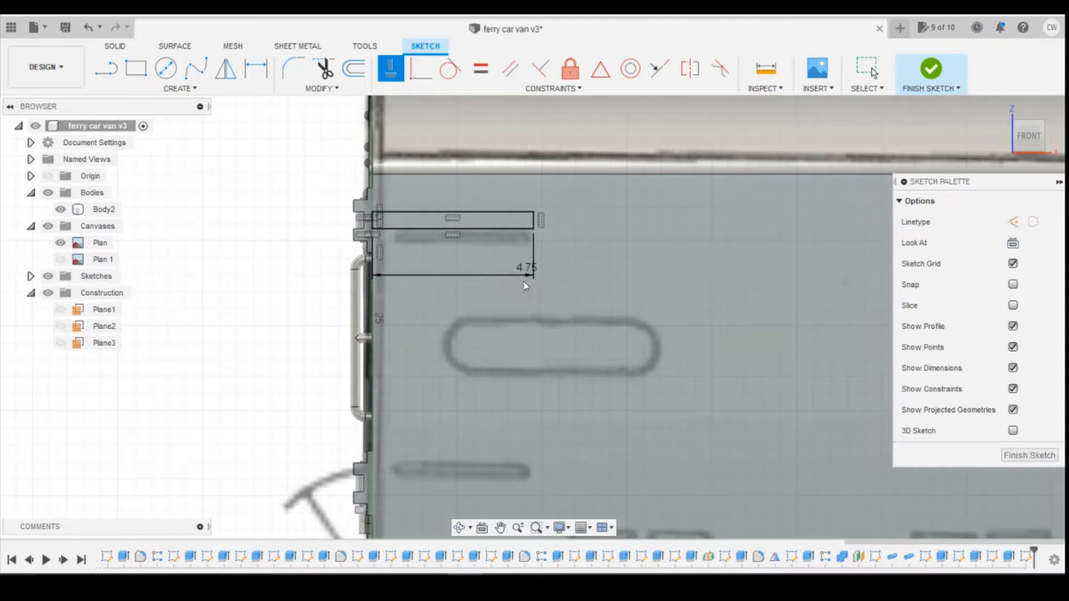
{"action": "key", "text": "Escape"}
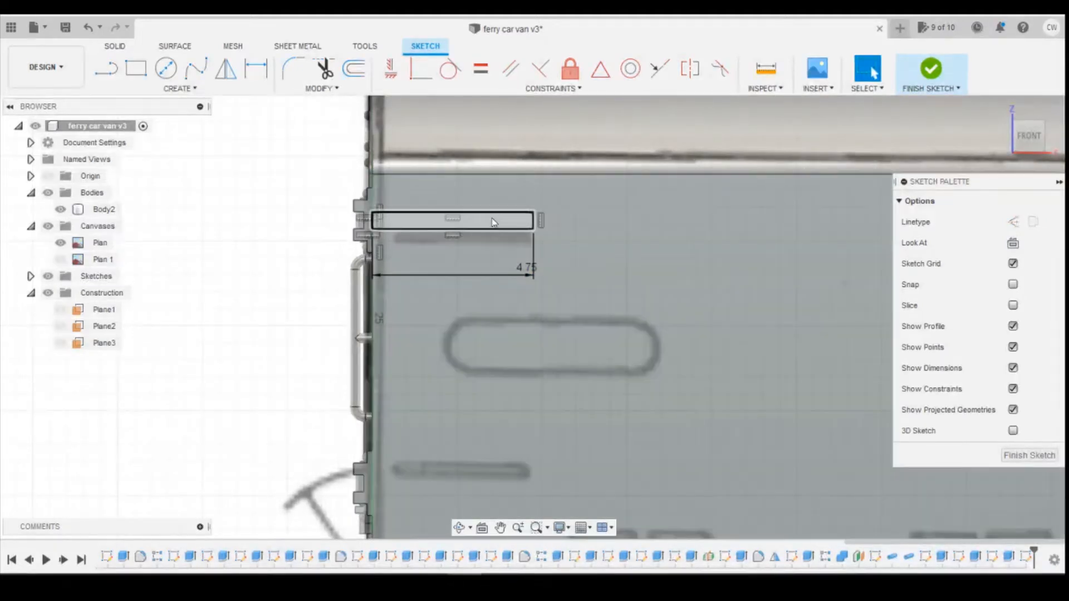
Extrude the upper hinge strap rectangle on the van side by 0.15 mm
{"action": "left_click", "coordinate": [496, 221]}
{"action": "right_click", "coordinate": [496, 222]}
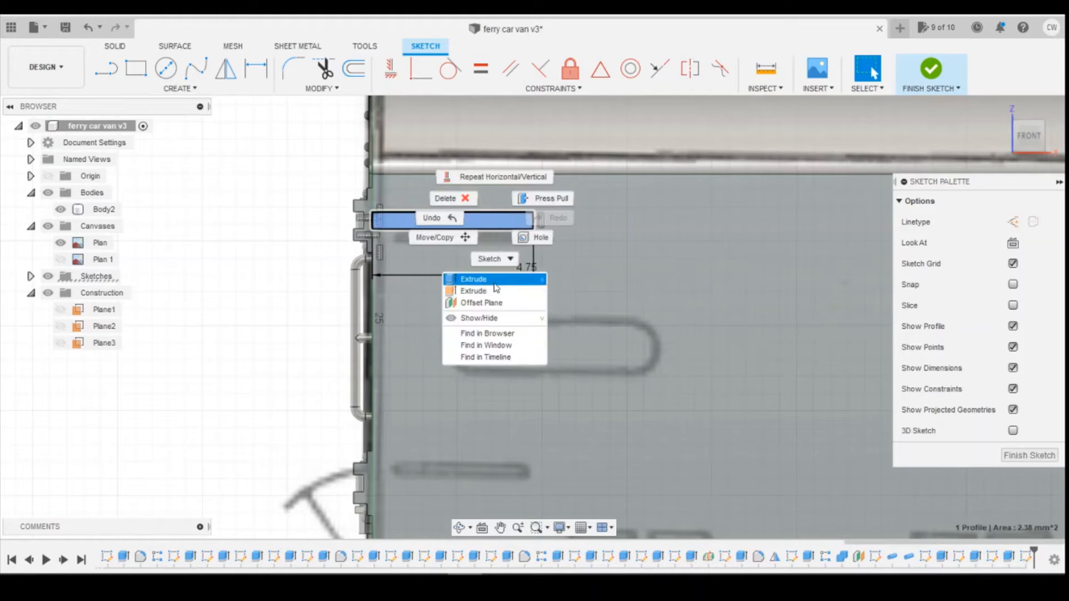
{"action": "left_click", "coordinate": [497, 290]}
{"action": "type", "text": "0.15"}
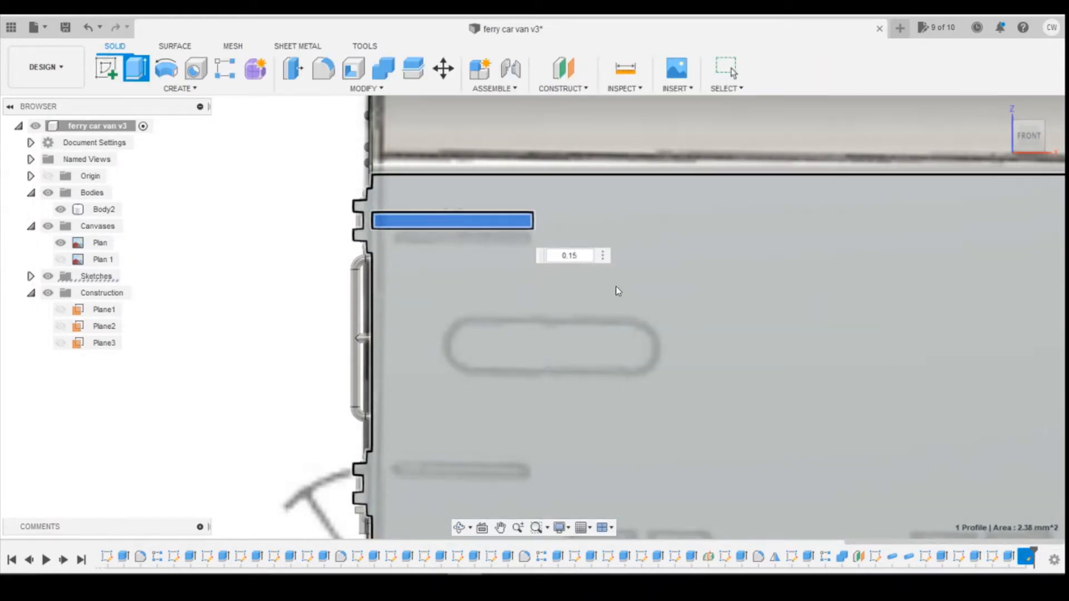
{"action": "key", "text": "Return"}
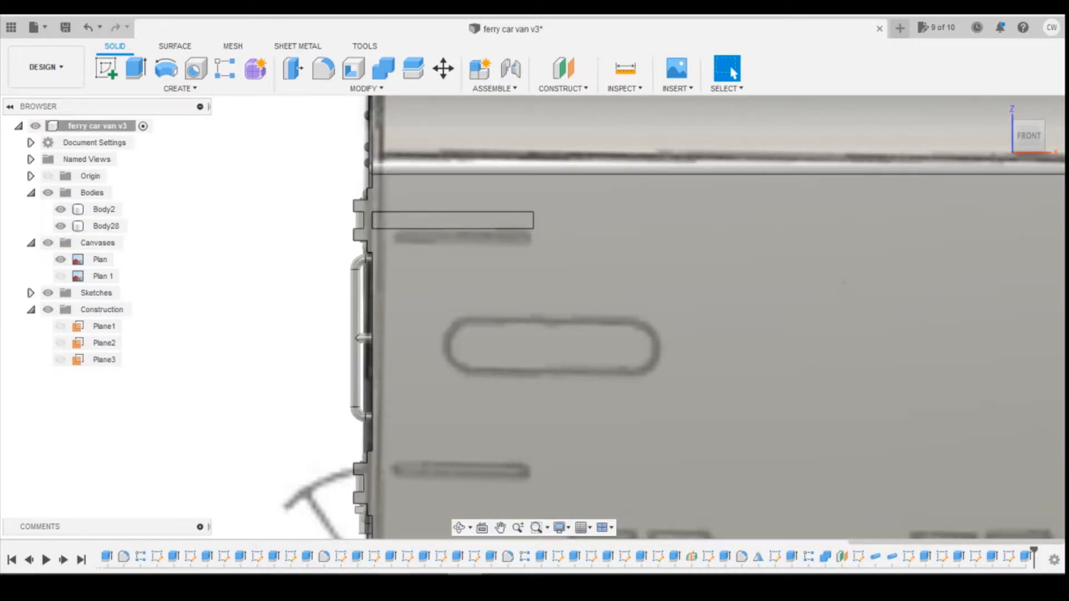
Check the van reference photo, then set up a Rectangular Pattern of the strap extrusion directed down the van side's vertical end edge
{"action": "mouse_move", "coordinate": [394, 585]}
{"action": "left_click", "coordinate": [473, 517]}
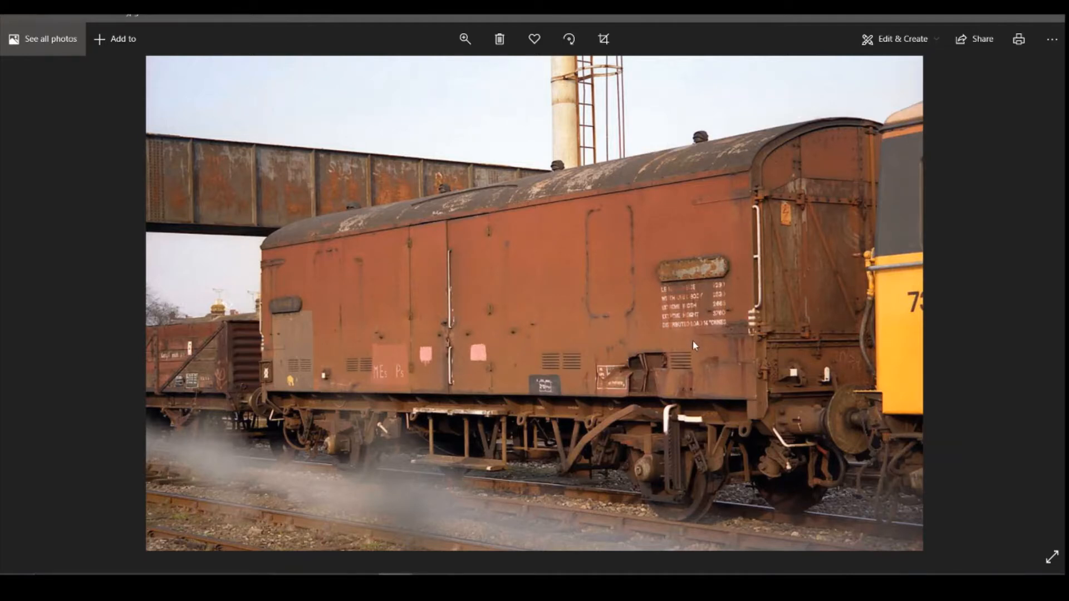
{"action": "left_click", "coordinate": [472, 585]}
{"action": "scroll", "coordinate": [488, 262], "scroll_direction": "down", "scroll_amount": 2}
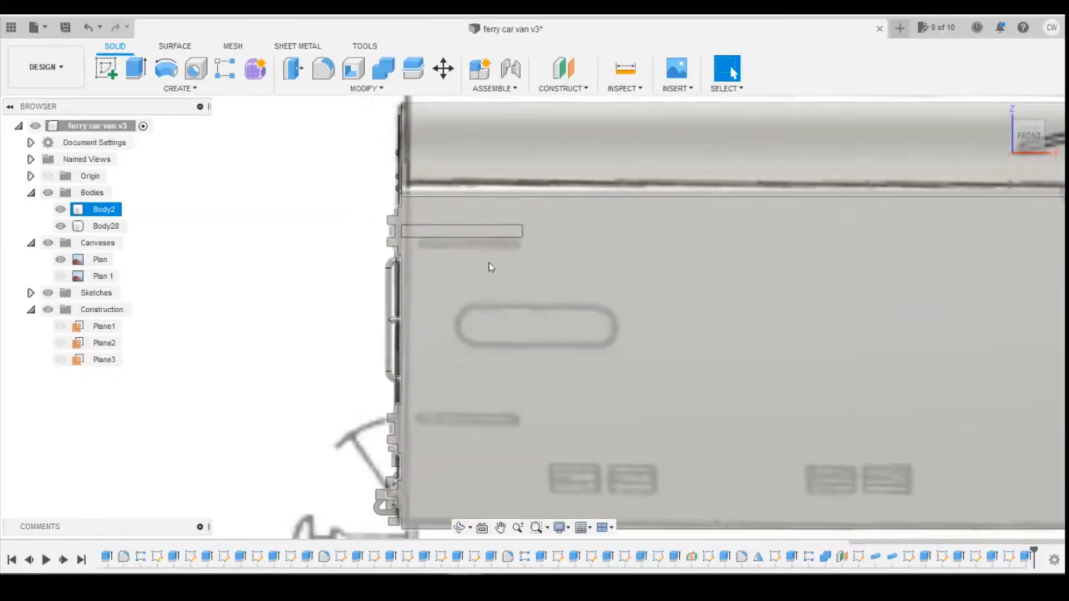
{"action": "left_click", "coordinate": [225, 68]}
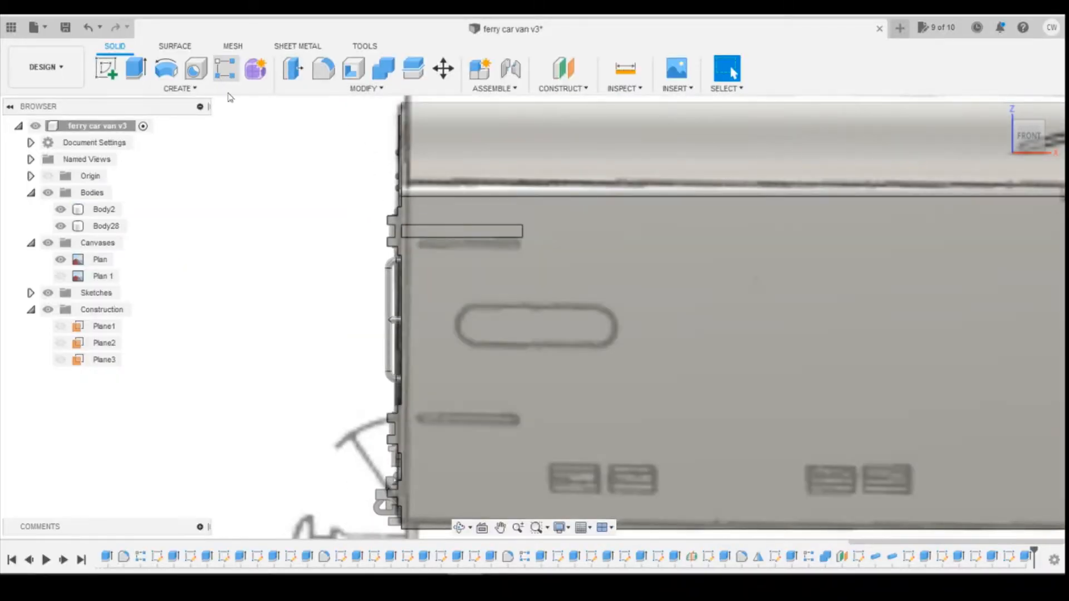
{"action": "left_click", "coordinate": [1024, 558]}
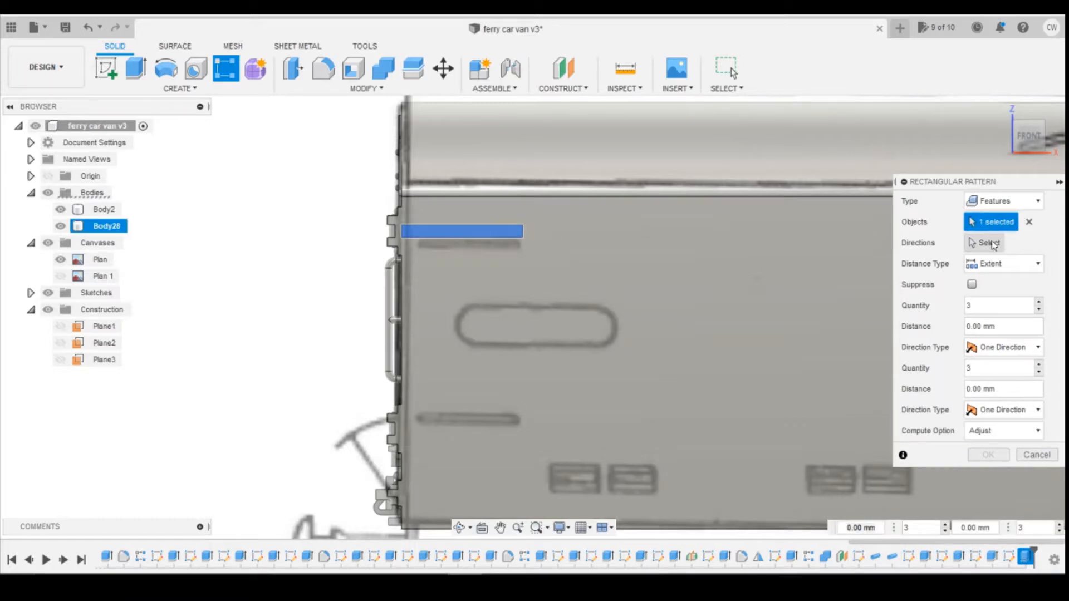
{"action": "left_click", "coordinate": [992, 245]}
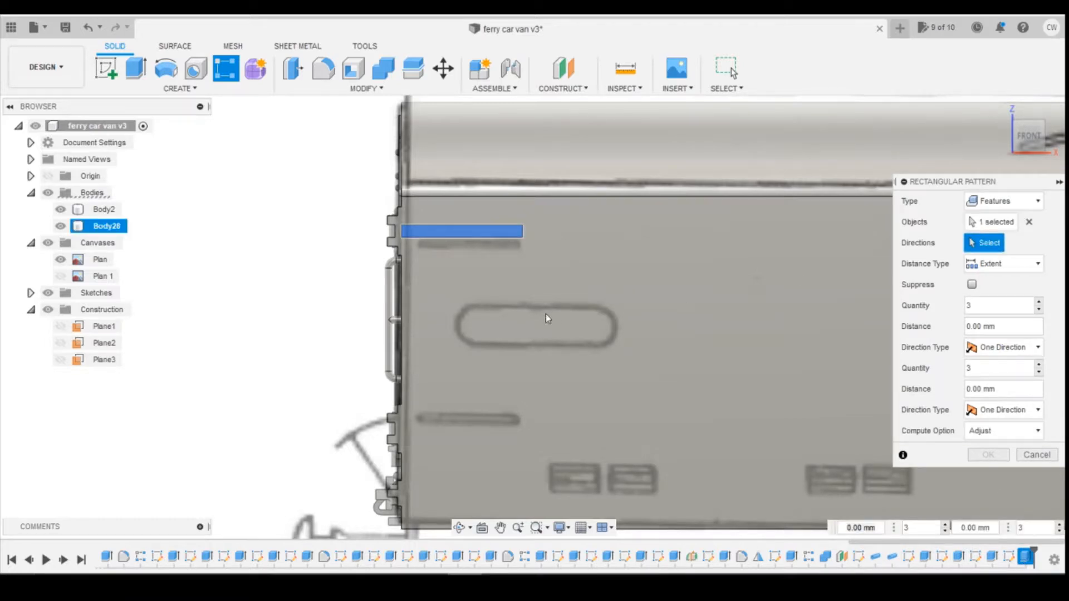
{"action": "left_click", "coordinate": [398, 287]}
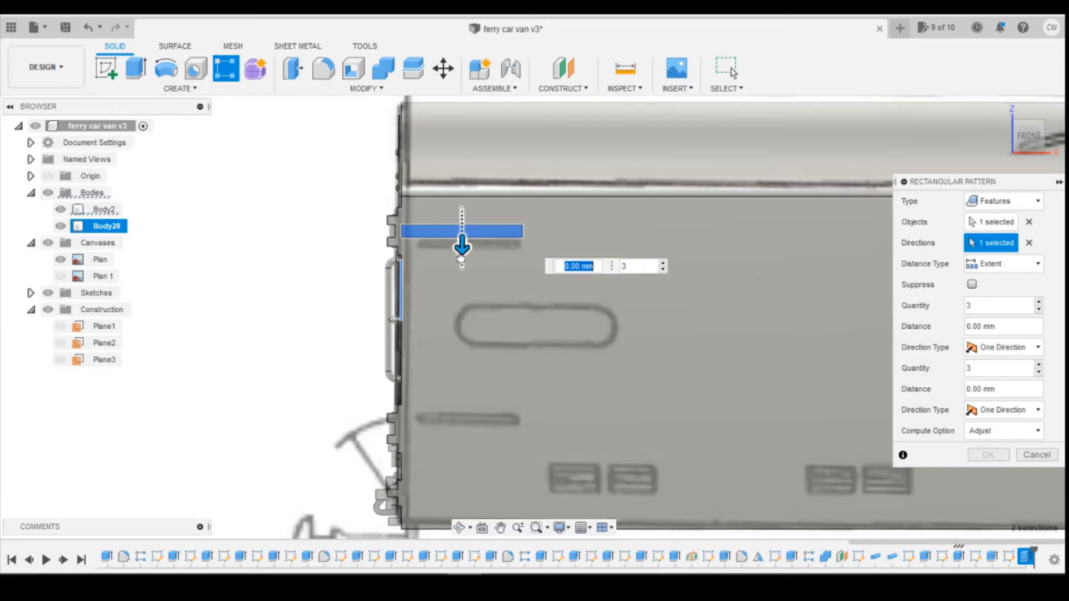
Set the strap pattern's distance to 7.75 mm and its quantity to 2, and complete it
{"action": "left_click_drag", "start_coordinate": [462, 258], "coordinate": [462, 450]}
{"action": "key", "text": "Tab"}
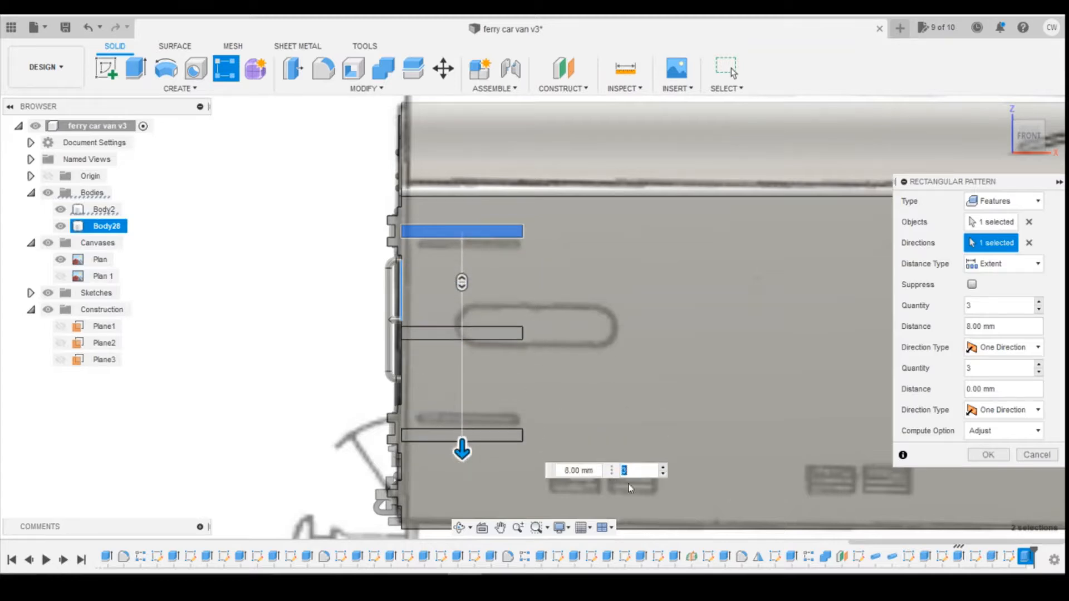
{"action": "left_click", "coordinate": [579, 470]}
{"action": "type", "text": "7.75"}
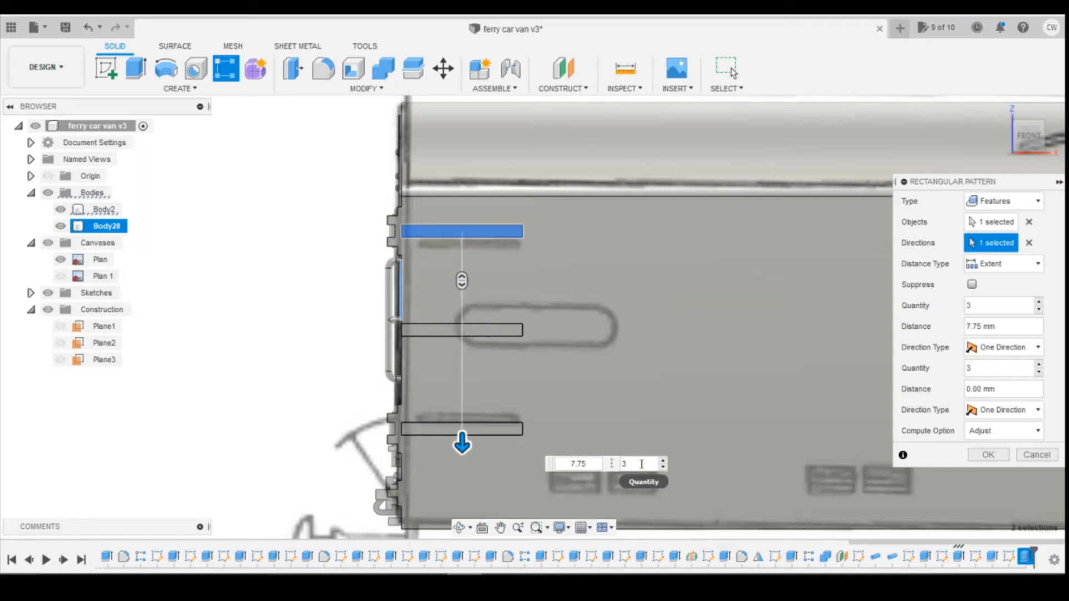
{"action": "left_click", "coordinate": [641, 464]}
{"action": "type", "text": "2"}
{"action": "key", "text": "Return"}
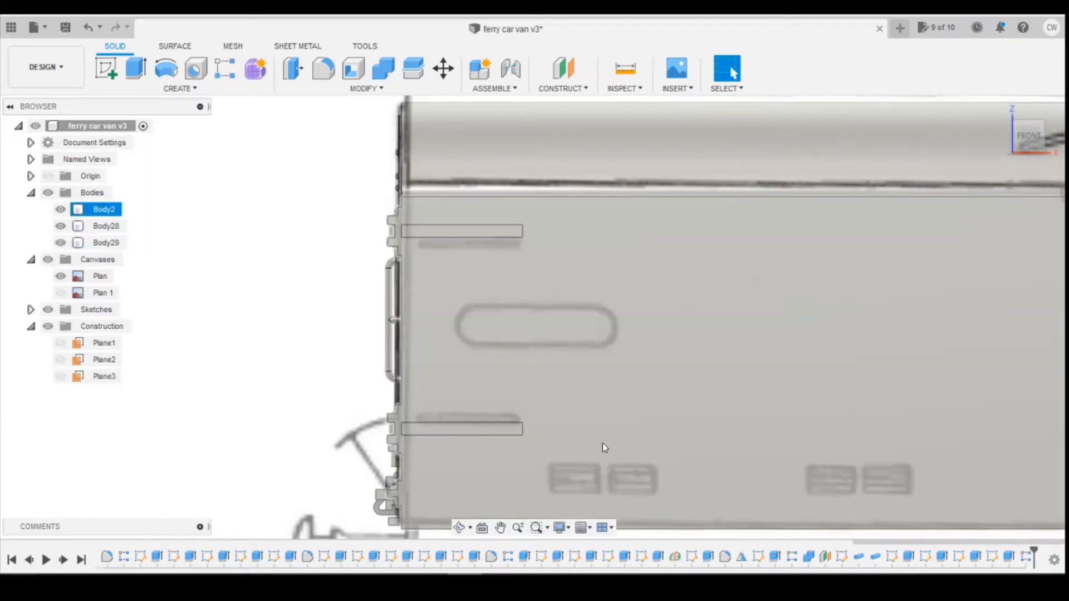
Examine both hinge straps against the plan canvas and the van reference photo
{"action": "scroll", "coordinate": [658, 360], "scroll_direction": "down", "scroll_amount": 2}
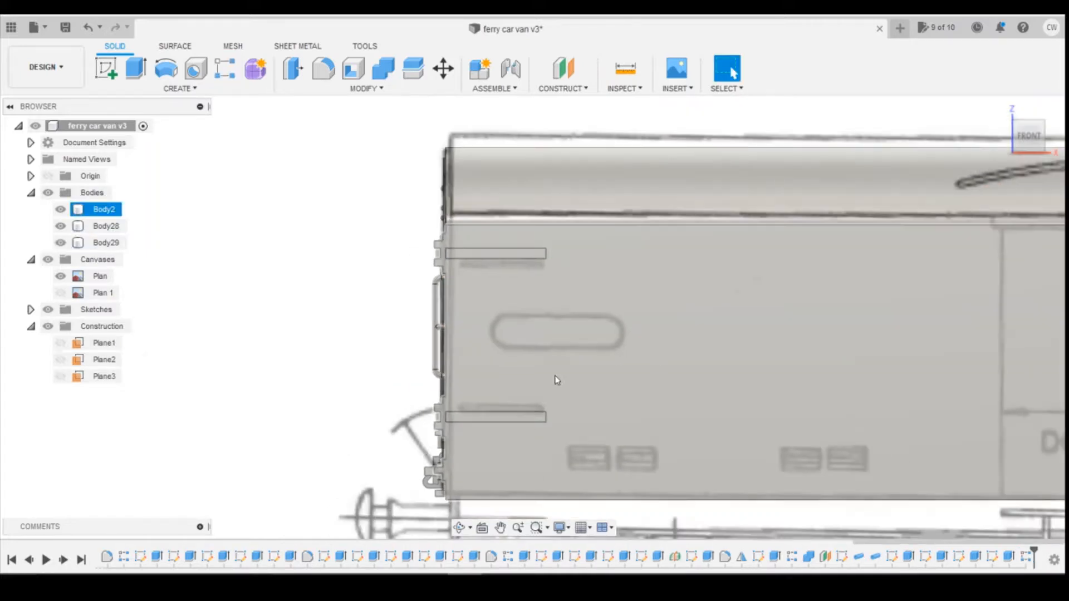
{"action": "scroll", "coordinate": [555, 377], "scroll_direction": "down", "scroll_amount": 3}
{"action": "scroll", "coordinate": [556, 377], "scroll_direction": "up", "scroll_amount": 2}
{"action": "key", "text": "Escape"}
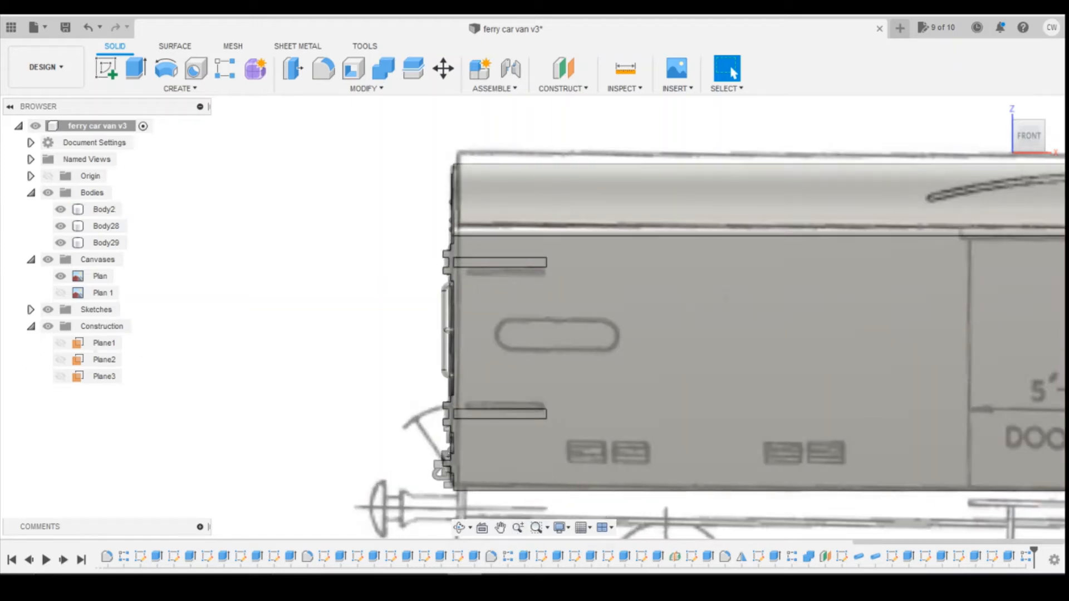
{"action": "left_click", "coordinate": [493, 363]}
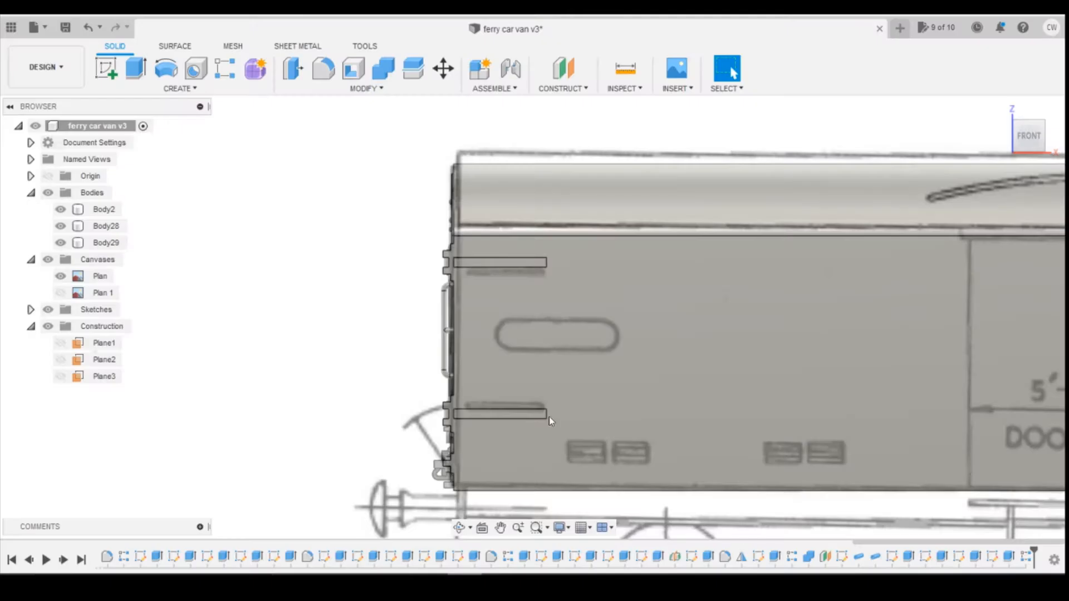
{"action": "left_click", "coordinate": [534, 315]}
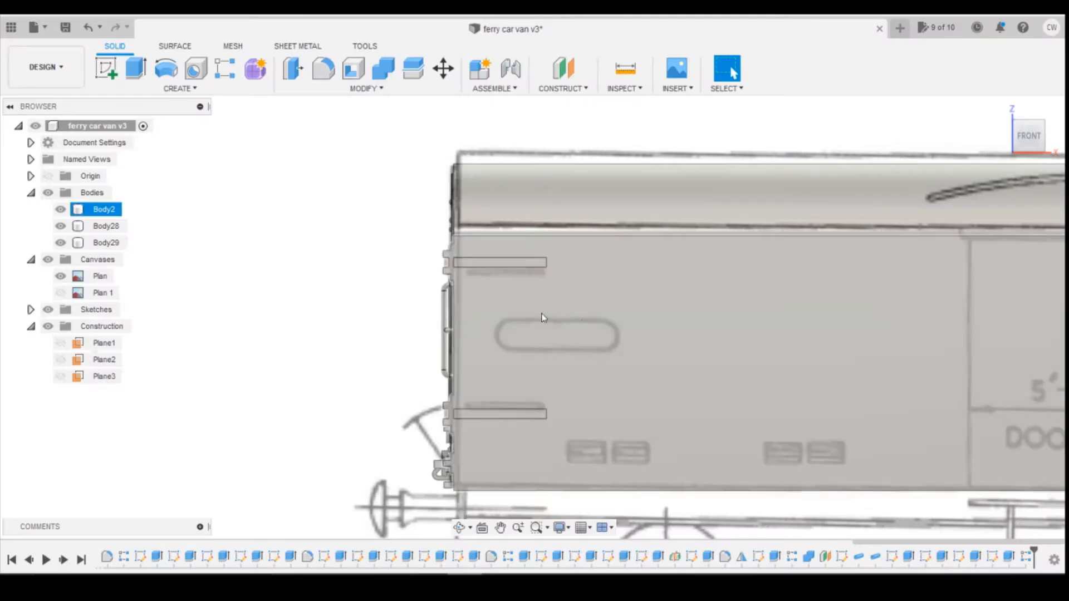
{"action": "key", "text": "Escape"}
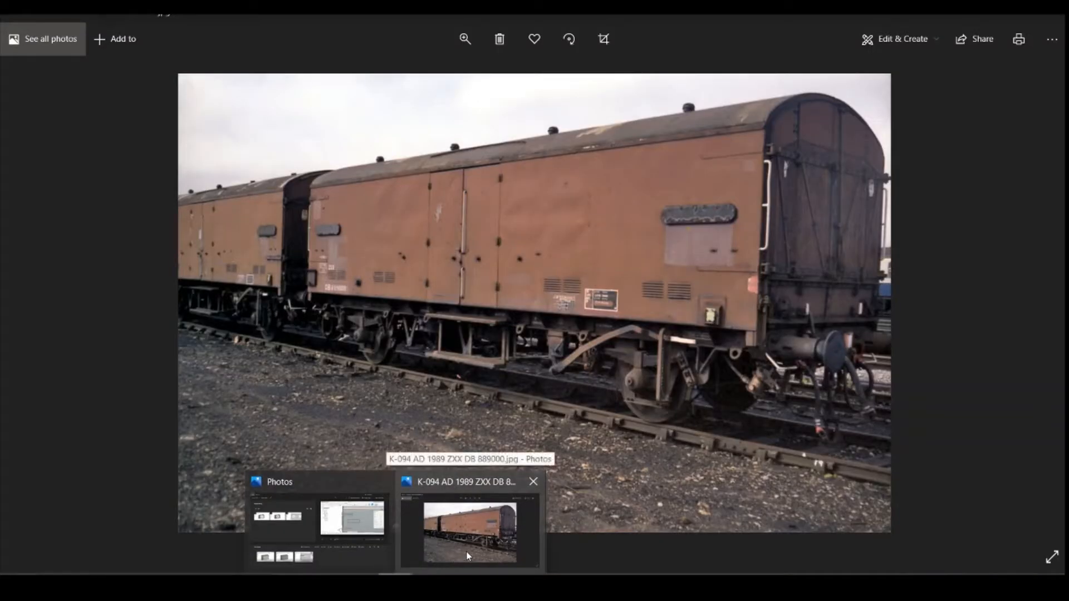
{"action": "left_click", "coordinate": [467, 556]}
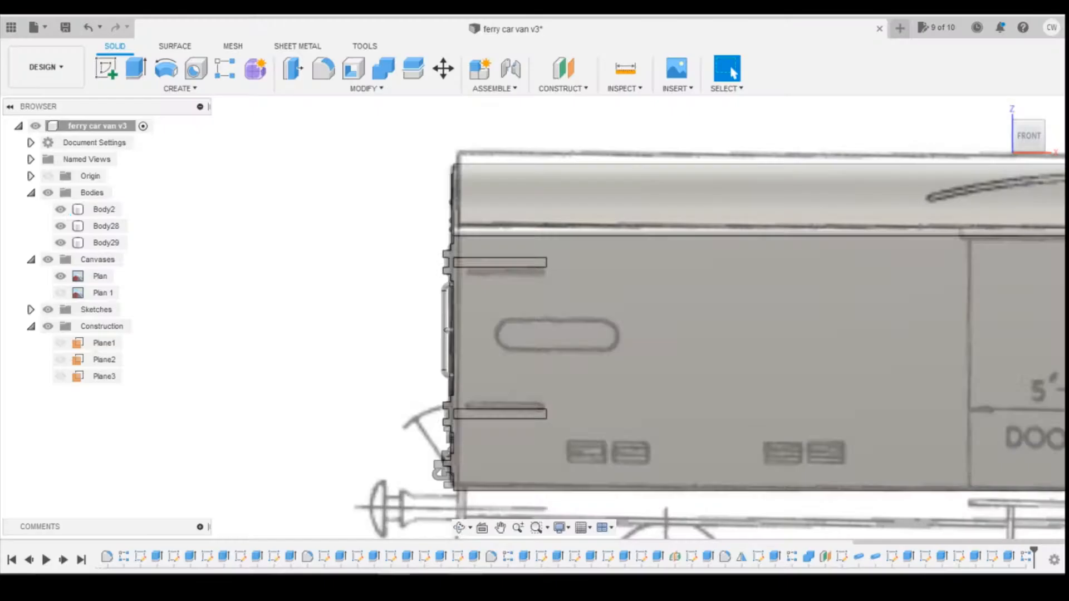
Sketch a rectangle about 1.53 mm high on the van side, enclosing the rounded plate outline on the plan between the straps
{"action": "left_click", "coordinate": [602, 324]}
{"action": "left_click", "coordinate": [290, 194]}
{"action": "left_click", "coordinate": [106, 68]}
{"action": "left_click", "coordinate": [548, 340]}
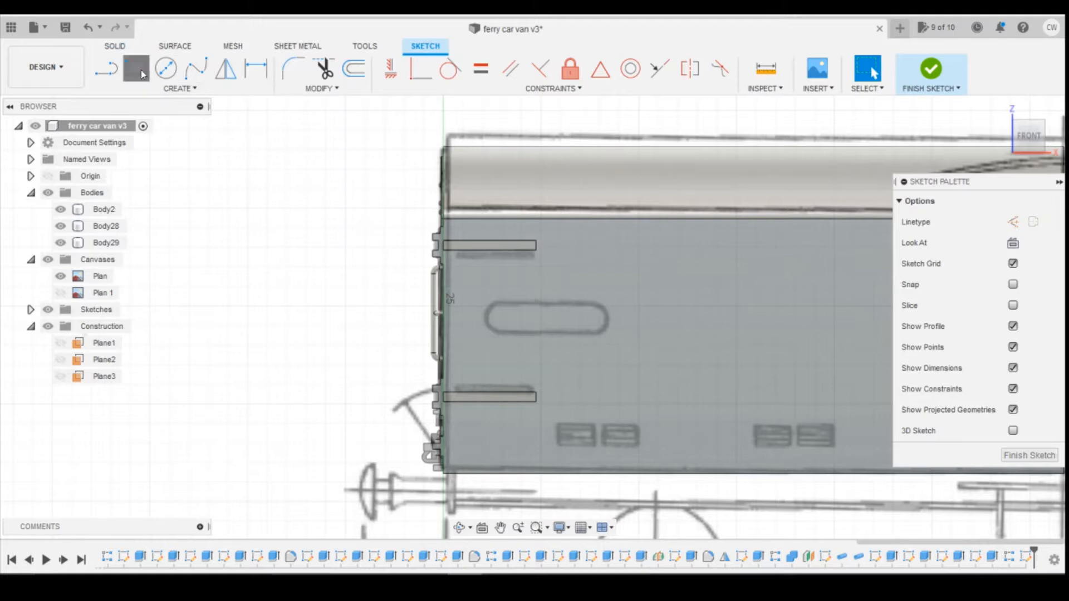
{"action": "left_click", "coordinate": [138, 70]}
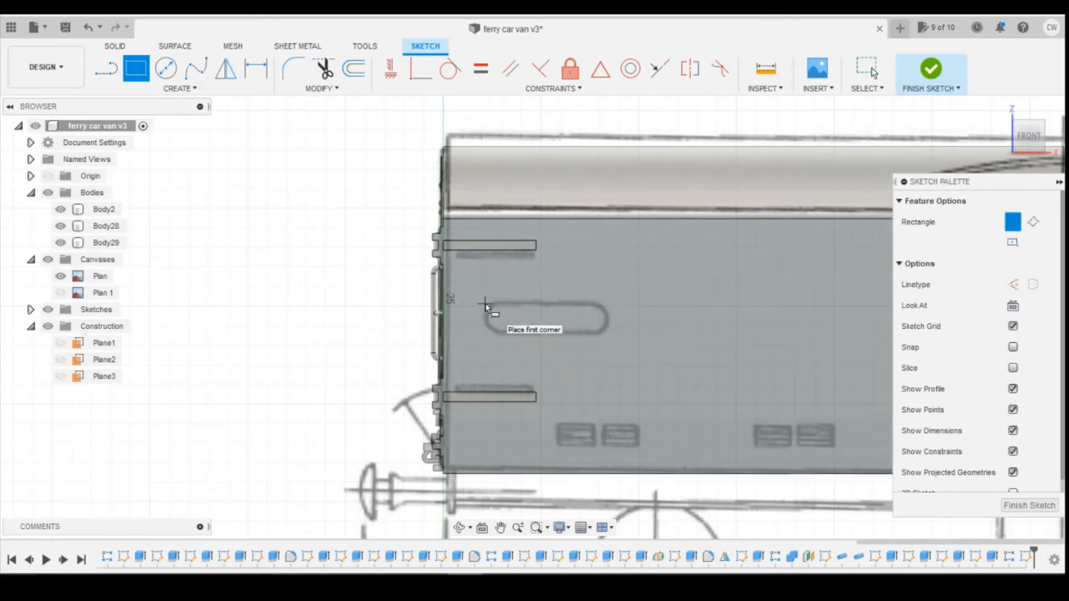
{"action": "left_click", "coordinate": [483, 303]}
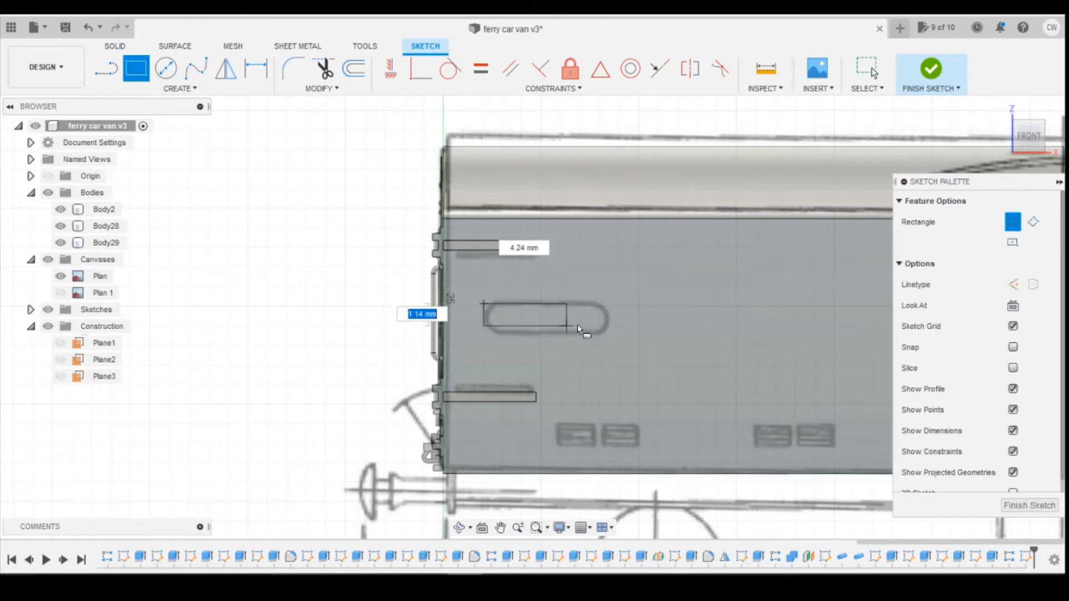
{"action": "left_click", "coordinate": [609, 334]}
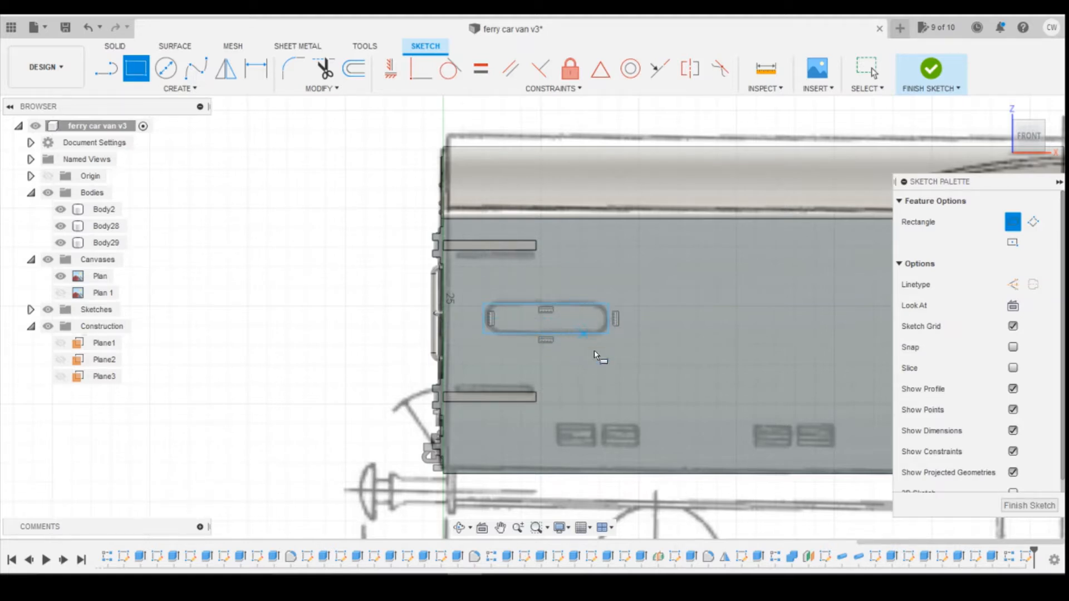
{"action": "key", "text": "Escape"}
Dimension the plate rectangle's height to 1.5 mm
{"action": "left_click", "coordinate": [609, 319]}
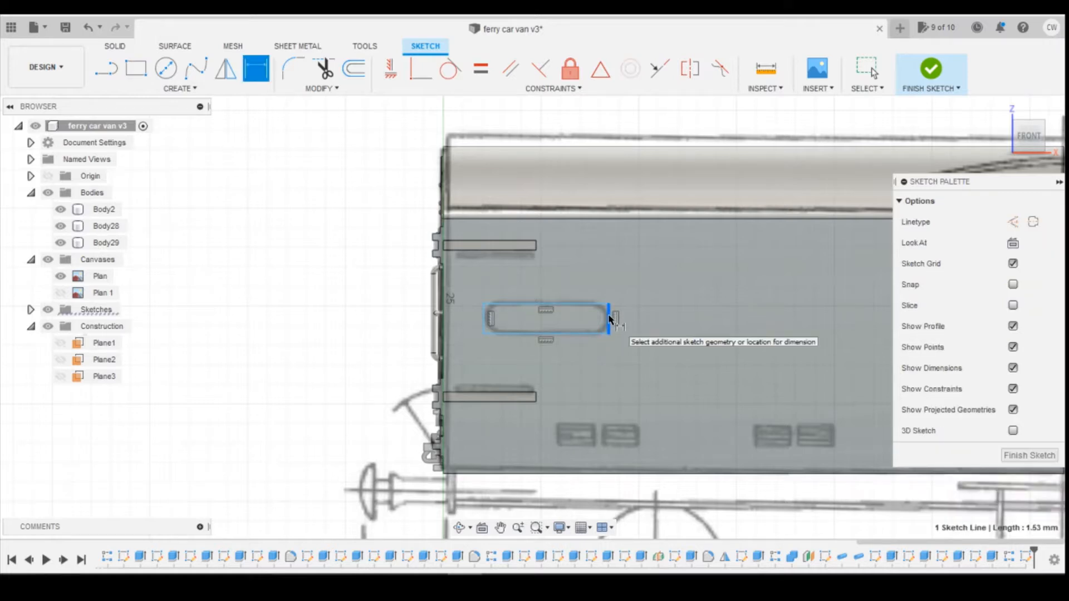
{"action": "key", "text": "d"}
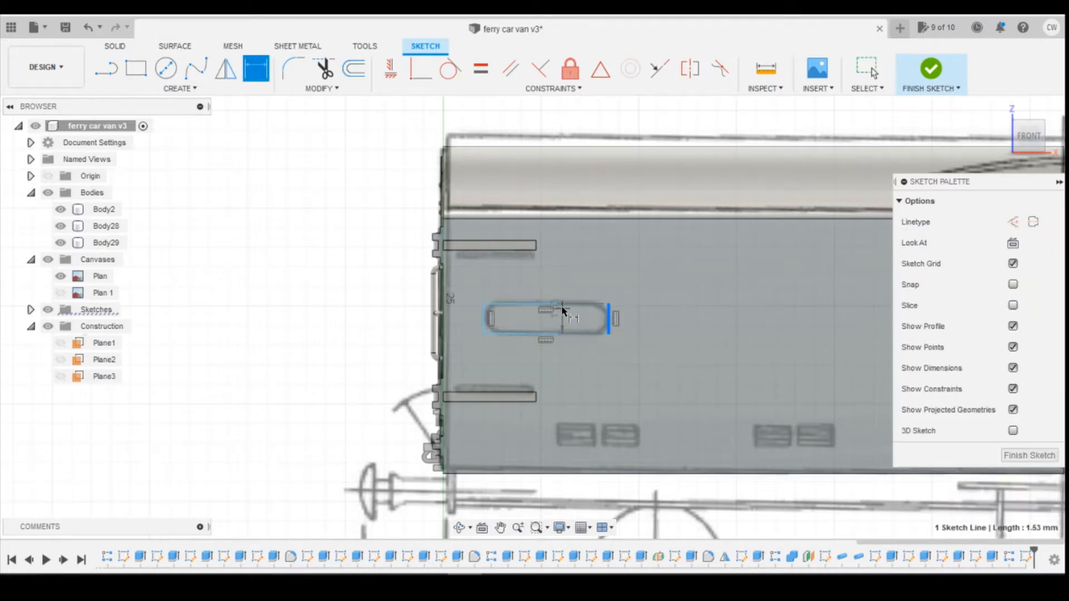
{"action": "left_click", "coordinate": [609, 323]}
{"action": "left_click", "coordinate": [665, 324]}
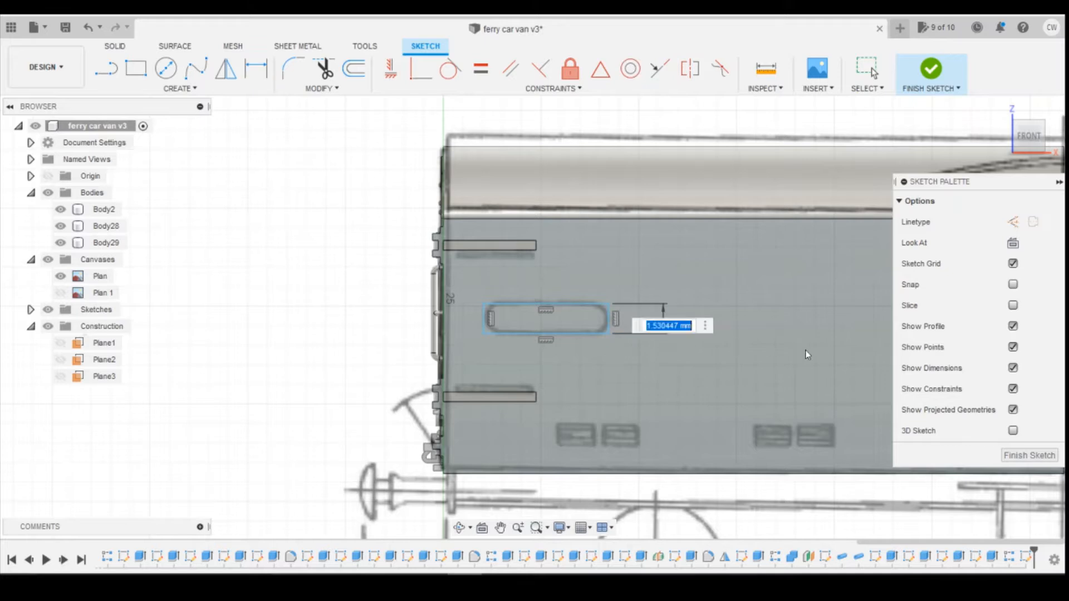
{"action": "type", "text": "1.5"}
{"action": "key", "text": "Return"}
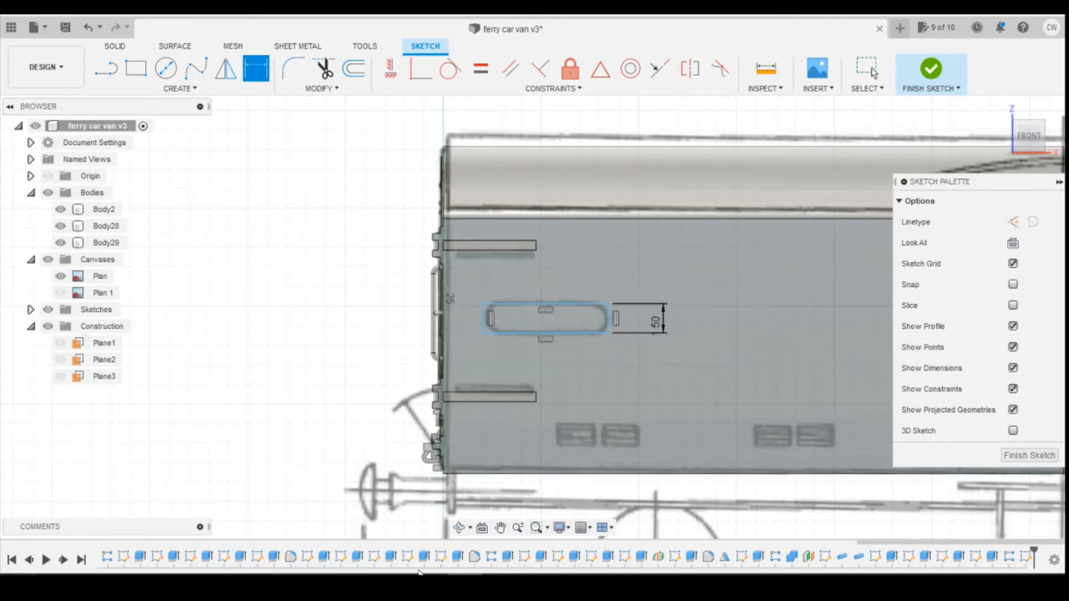
Compare the shape of the rounded side plates in the van reference photos
{"action": "mouse_move", "coordinate": [421, 573]}
{"action": "left_click", "coordinate": [501, 518]}
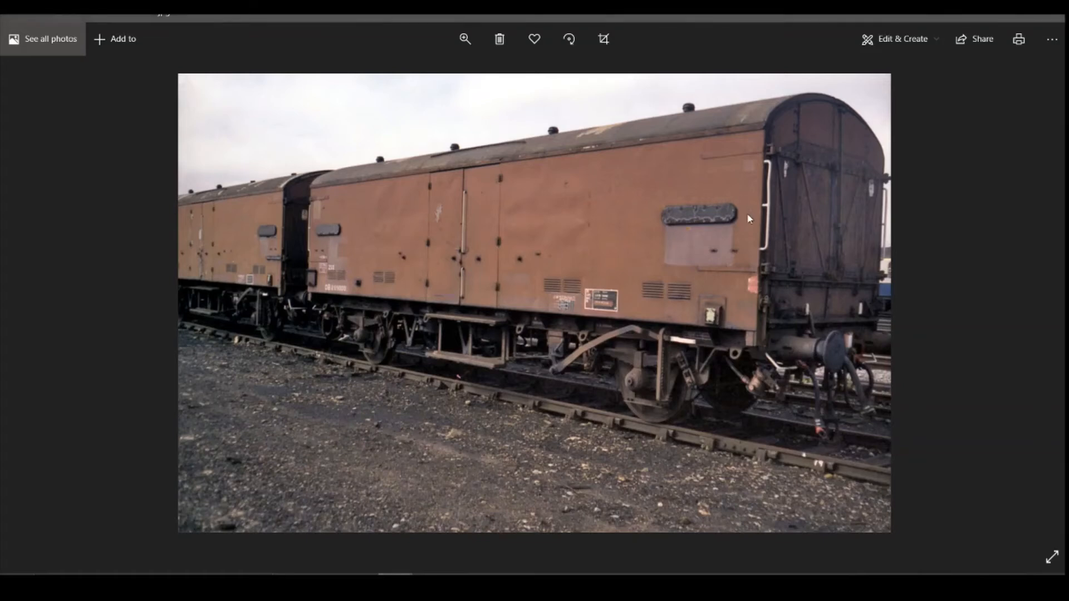
{"action": "key", "text": "Right"}
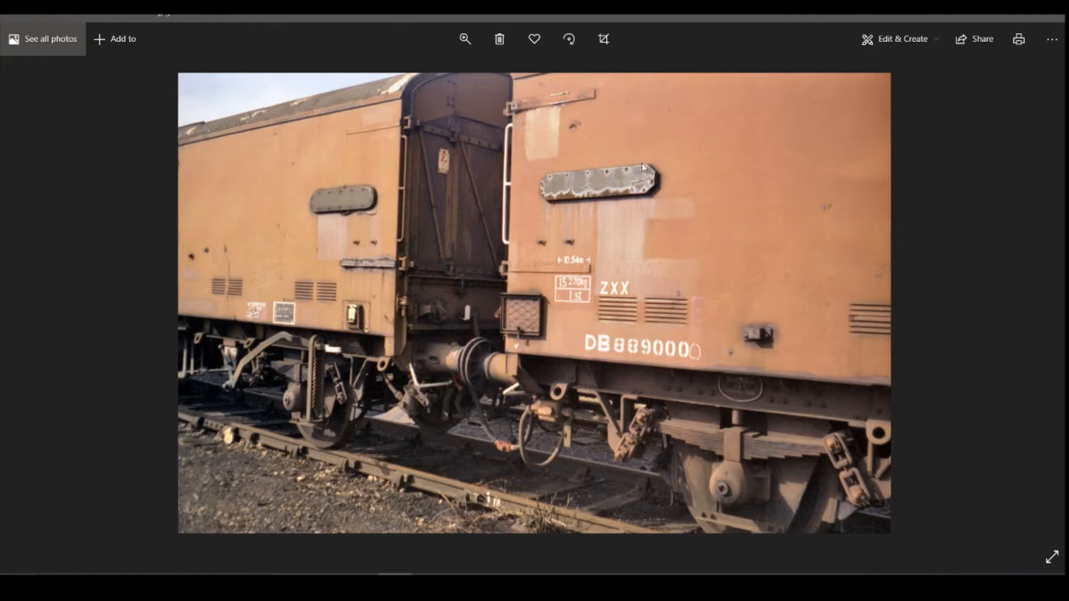
{"action": "key", "text": "Left"}
{"action": "key", "text": "Right"}
{"action": "left_click", "coordinate": [465, 526]}
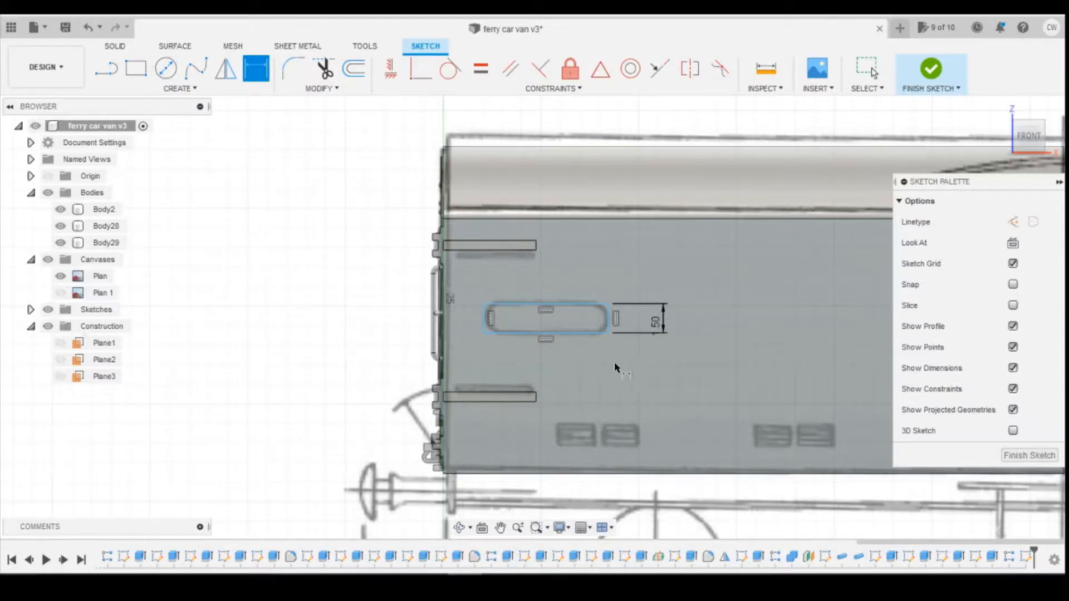
Fillet the two plate rectangle corners farthest from the van's end with a 0.75 mm radius
{"action": "left_click", "coordinate": [292, 69]}
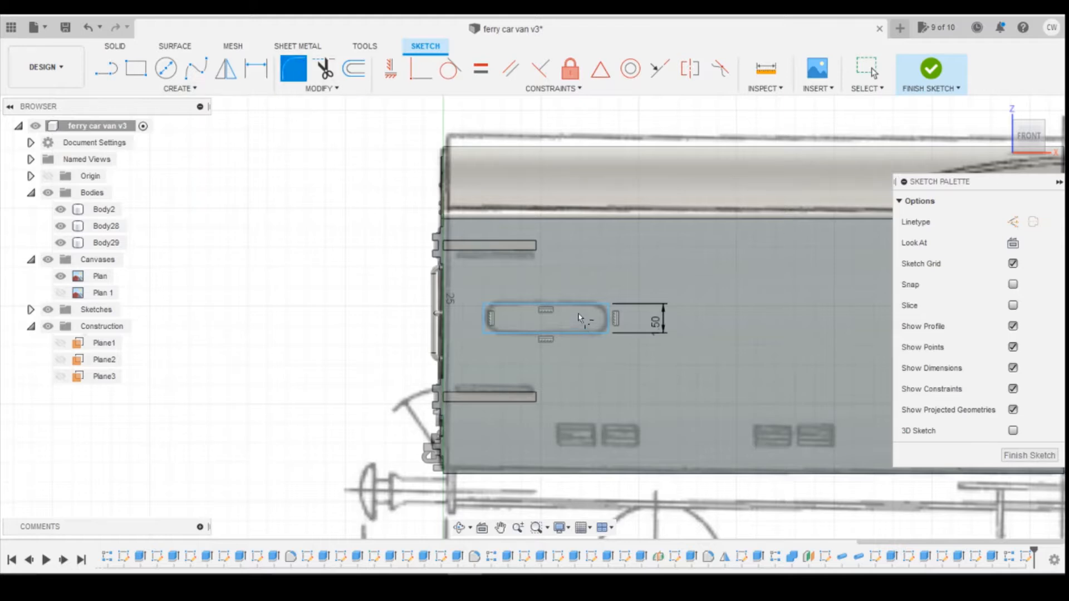
{"action": "key", "text": "Return"}
{"action": "left_click", "coordinate": [608, 334]}
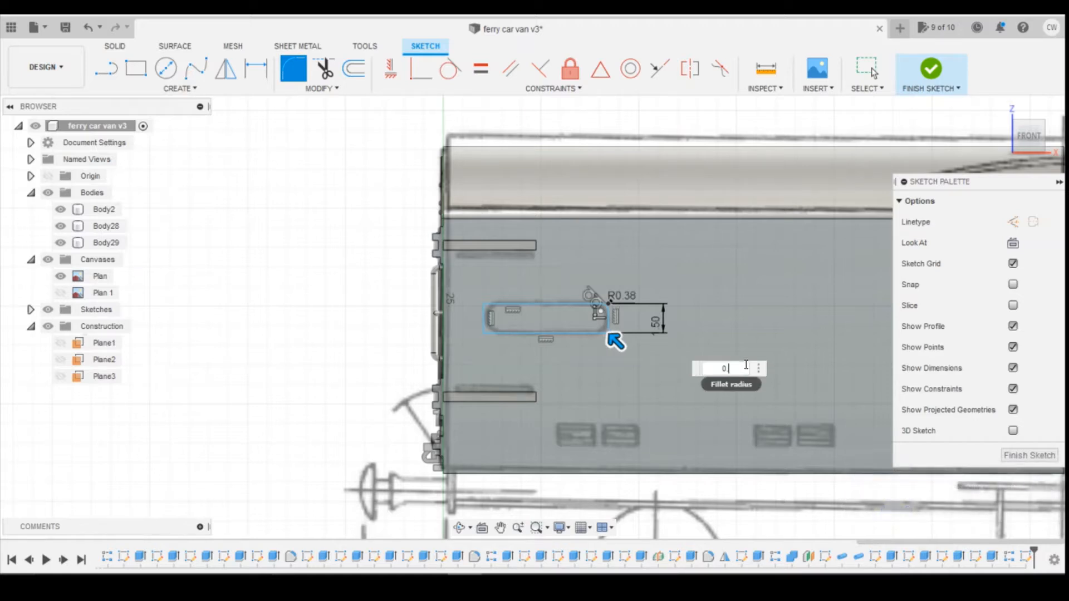
{"action": "type", "text": "0.75"}
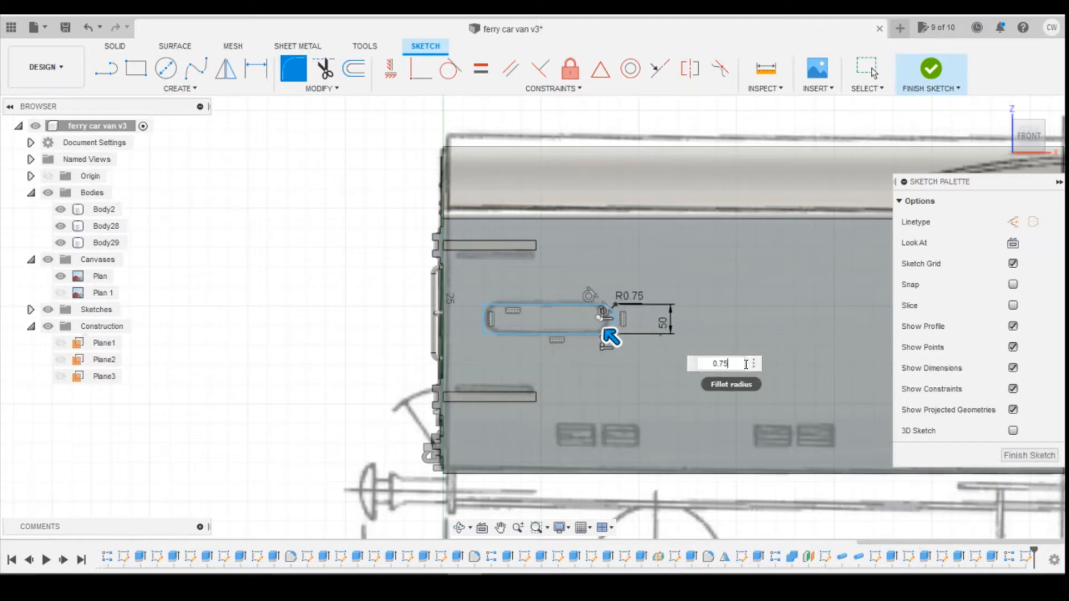
{"action": "key", "text": "Return"}
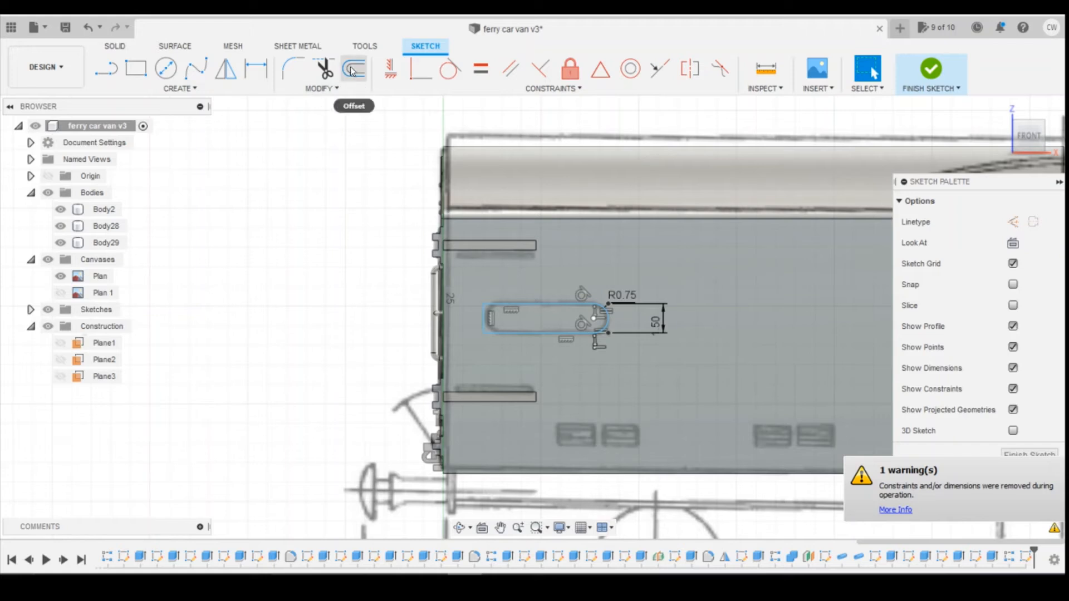
{"action": "left_click", "coordinate": [352, 69]}
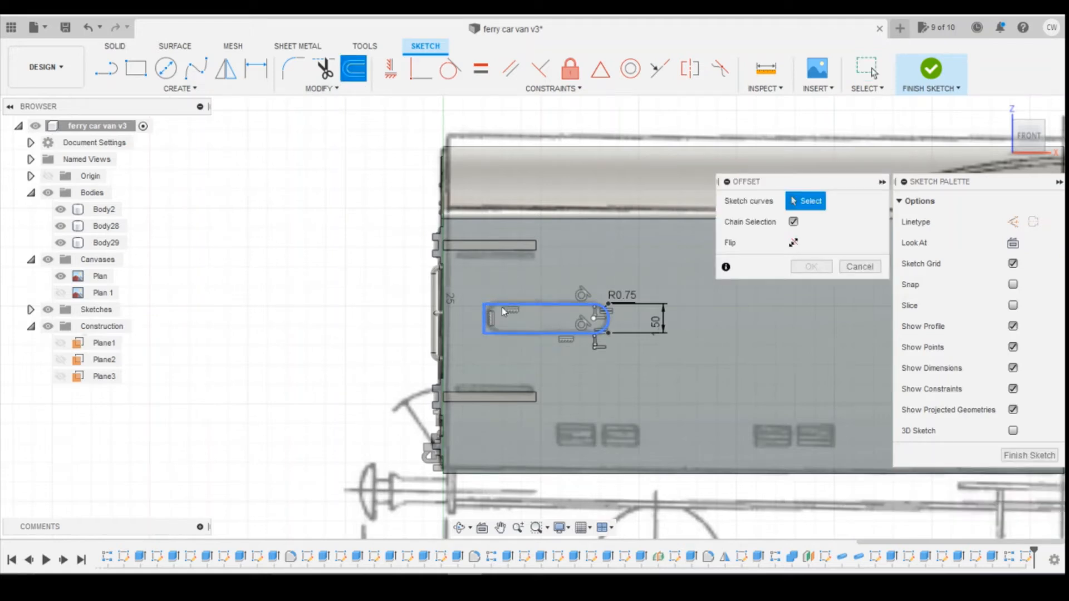
{"action": "left_click", "coordinate": [871, 269]}
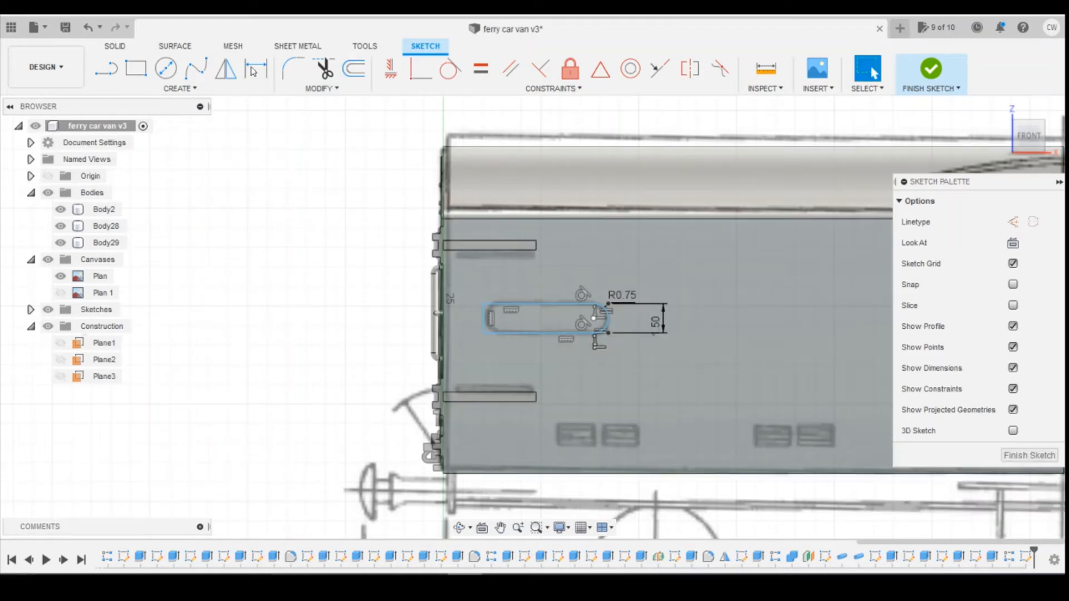
Fillet the two plate rectangle corners nearest the van's end with a 0.75 mm radius
{"action": "left_click", "coordinate": [293, 68]}
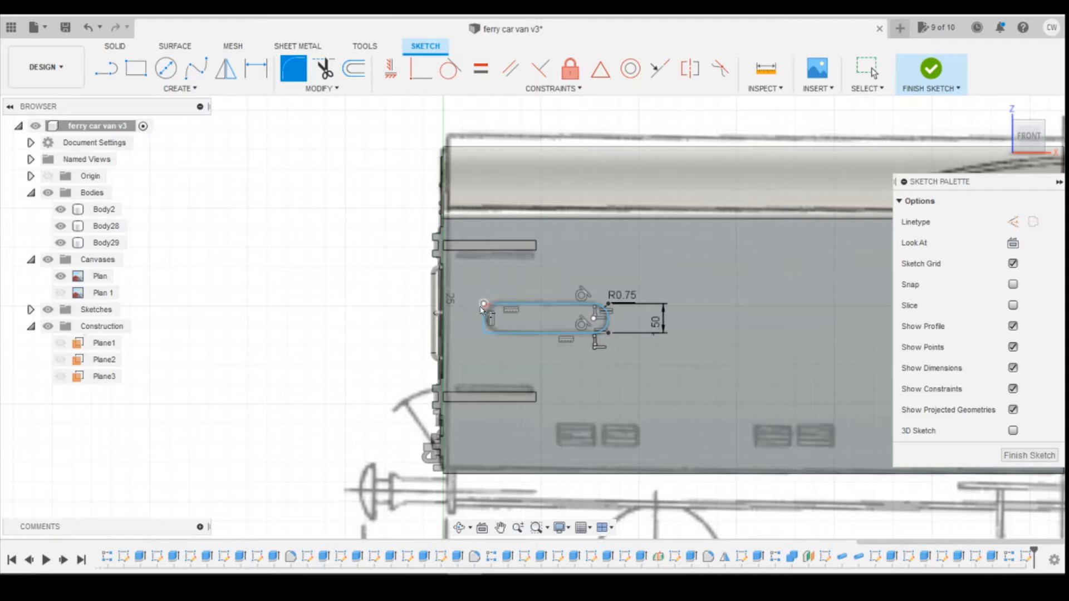
{"action": "left_click", "coordinate": [483, 305]}
{"action": "left_click", "coordinate": [484, 334]}
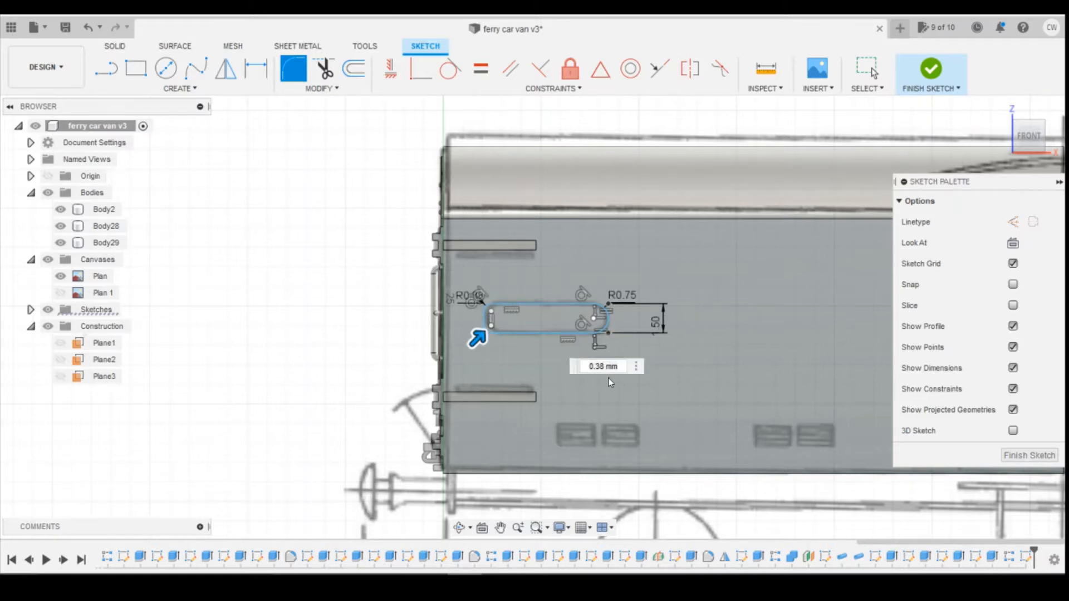
{"action": "key", "text": "Return"}
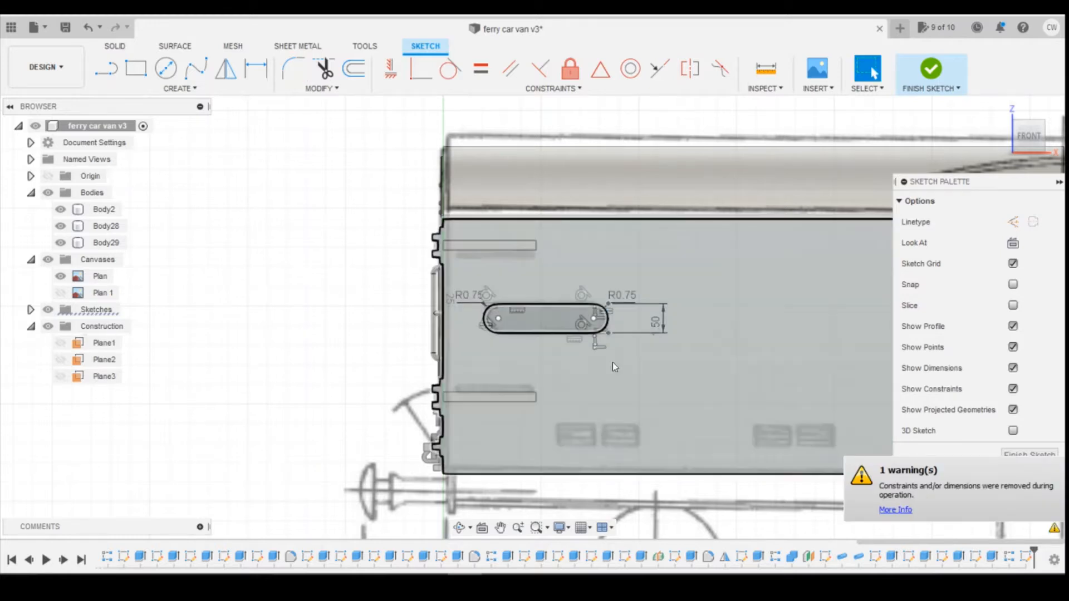
Dimension the length of the plate's lower straight edge and set it to 4.9 mm
{"action": "key", "text": "d"}
{"action": "left_click", "coordinate": [539, 333]}
{"action": "left_click", "coordinate": [549, 362]}
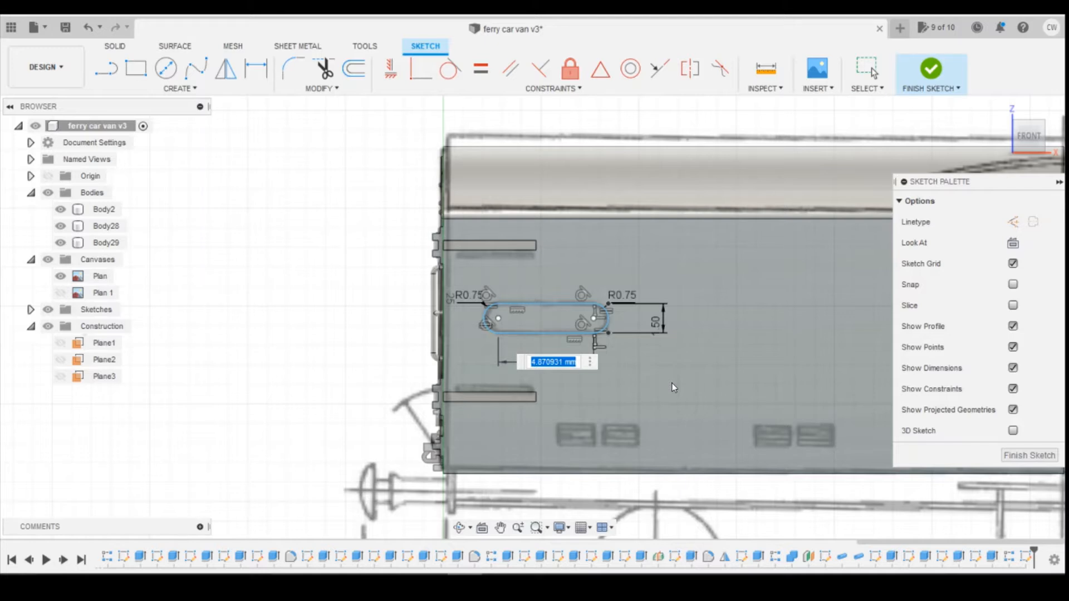
{"action": "type", "text": "4.5"}
{"action": "key", "text": "Return"}
{"action": "key", "text": "d"}
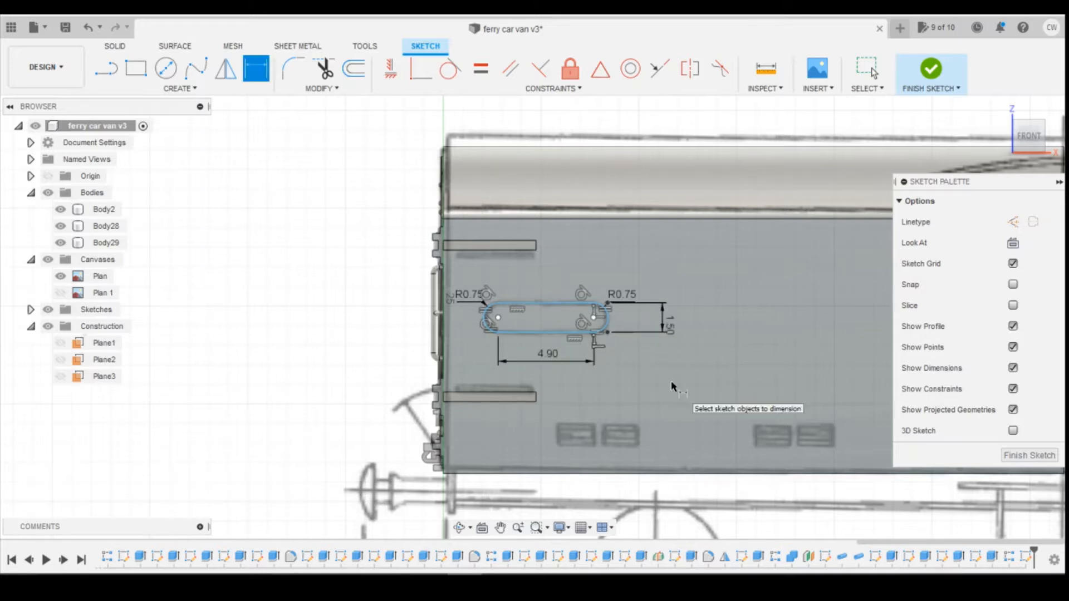
Check the plate's far rounded end against the plan and undo the 4.9 mm edge length
{"action": "scroll", "coordinate": [603, 334], "scroll_direction": "up", "scroll_amount": 4}
{"action": "scroll", "coordinate": [601, 323], "scroll_direction": "up", "scroll_amount": 8}
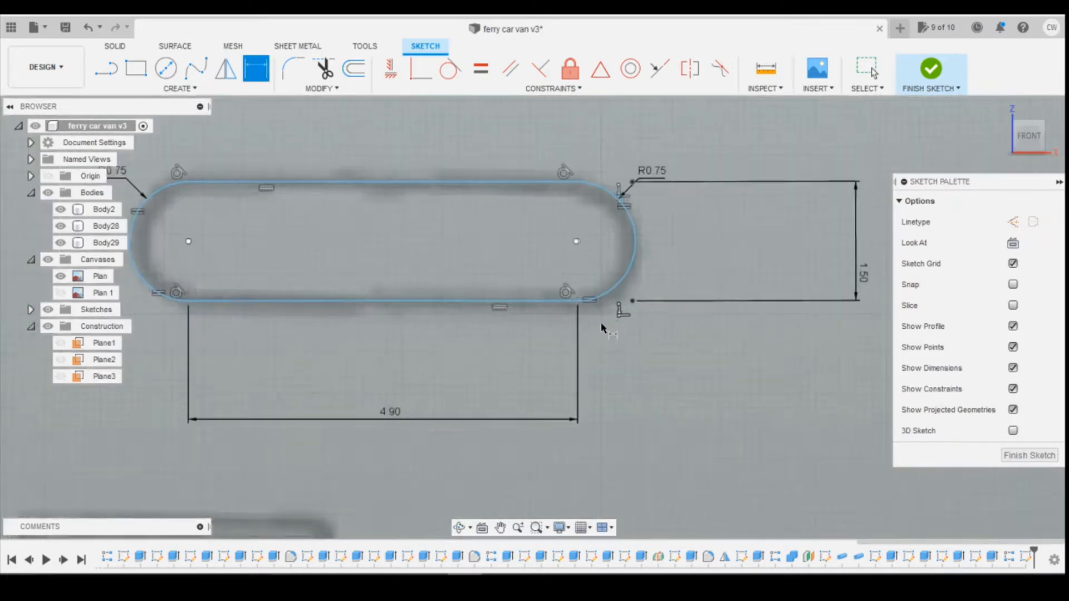
{"action": "scroll", "coordinate": [593, 280], "scroll_direction": "down", "scroll_amount": 6}
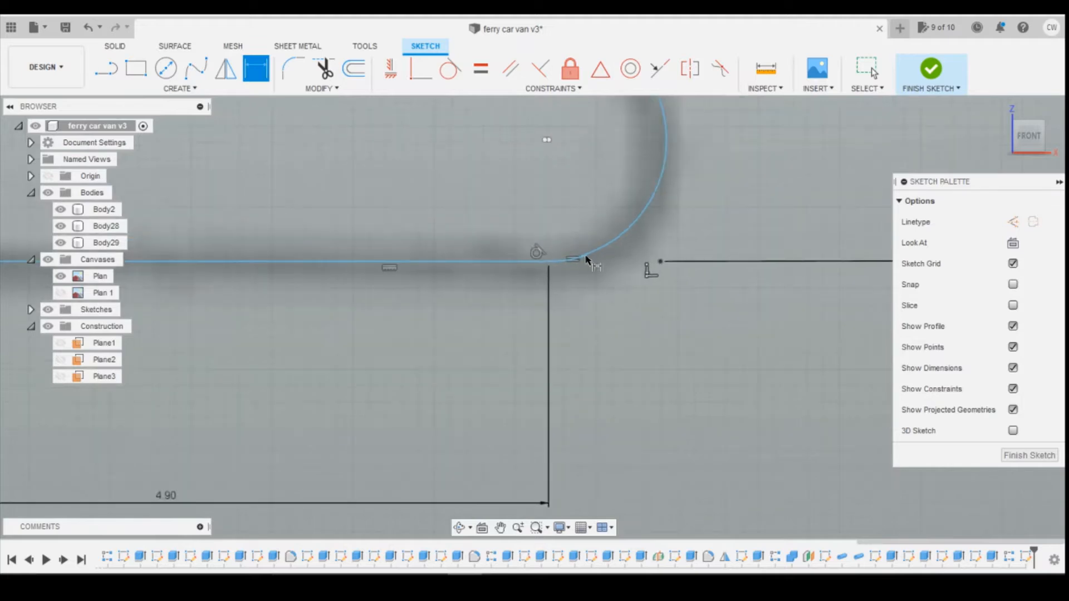
{"action": "scroll", "coordinate": [592, 272], "scroll_direction": "up", "scroll_amount": 1}
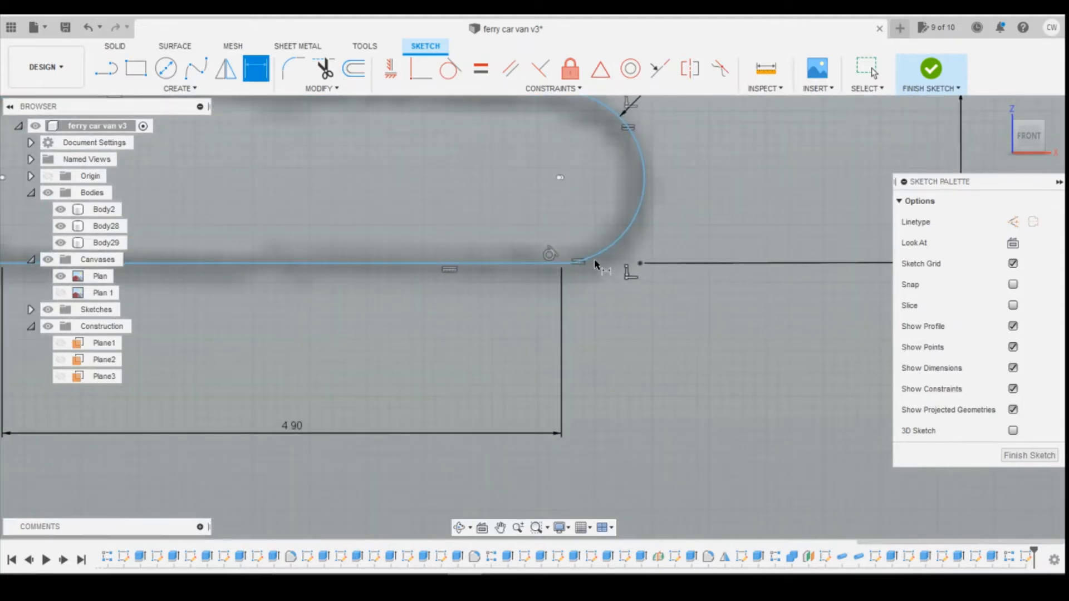
{"action": "scroll", "coordinate": [591, 261], "scroll_direction": "down", "scroll_amount": 3}
{"action": "scroll", "coordinate": [588, 264], "scroll_direction": "up", "scroll_amount": 6}
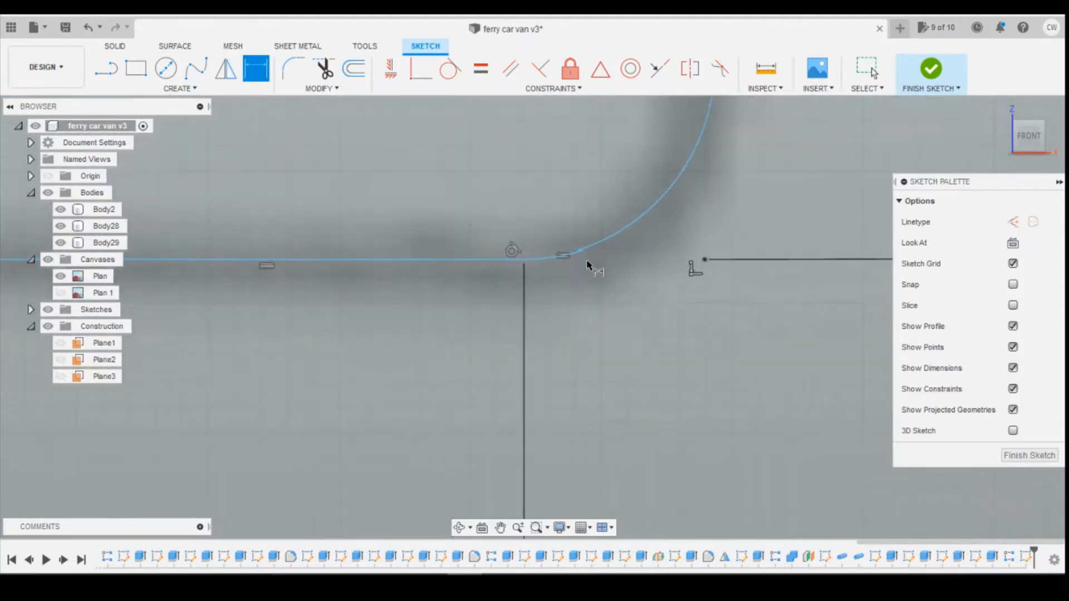
{"action": "scroll", "coordinate": [586, 260], "scroll_direction": "down", "scroll_amount": 4}
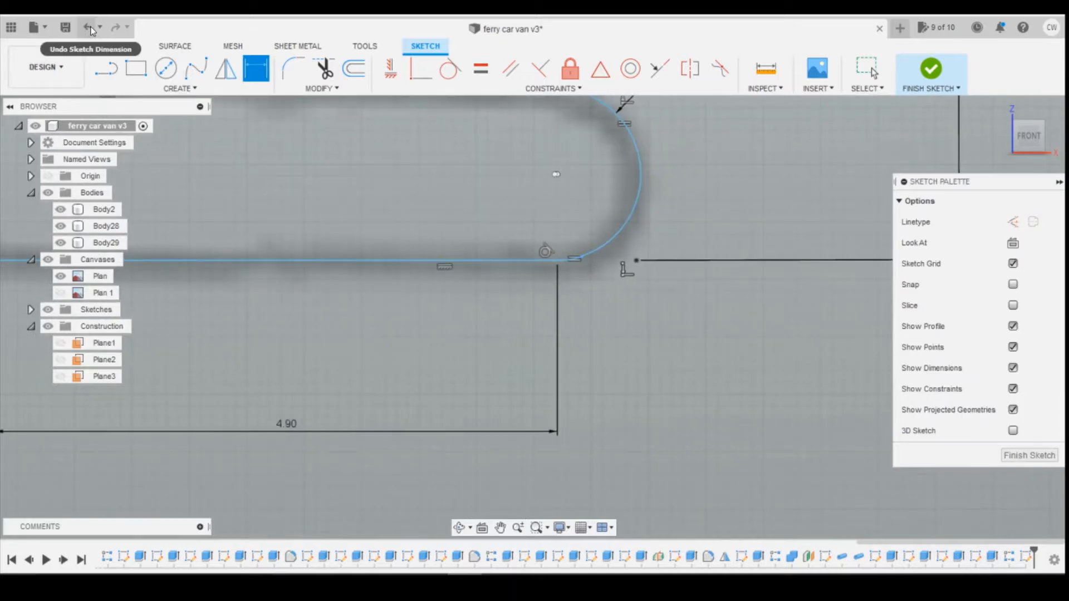
{"action": "key", "text": "Escape"}
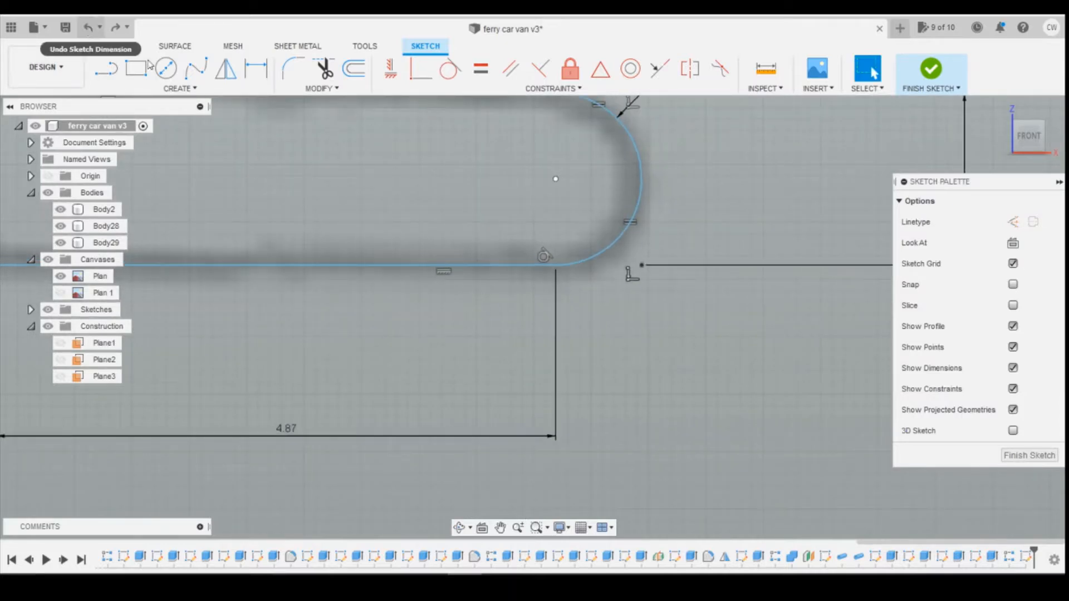
{"action": "left_click", "coordinate": [89, 28]}
Compare the plate outline's rounded ends and straight edges with the plan drawing beneath it
{"action": "scroll", "coordinate": [540, 218], "scroll_direction": "up", "scroll_amount": 3}
{"action": "scroll", "coordinate": [539, 219], "scroll_direction": "down", "scroll_amount": 4}
{"action": "scroll", "coordinate": [483, 259], "scroll_direction": "up", "scroll_amount": 3}
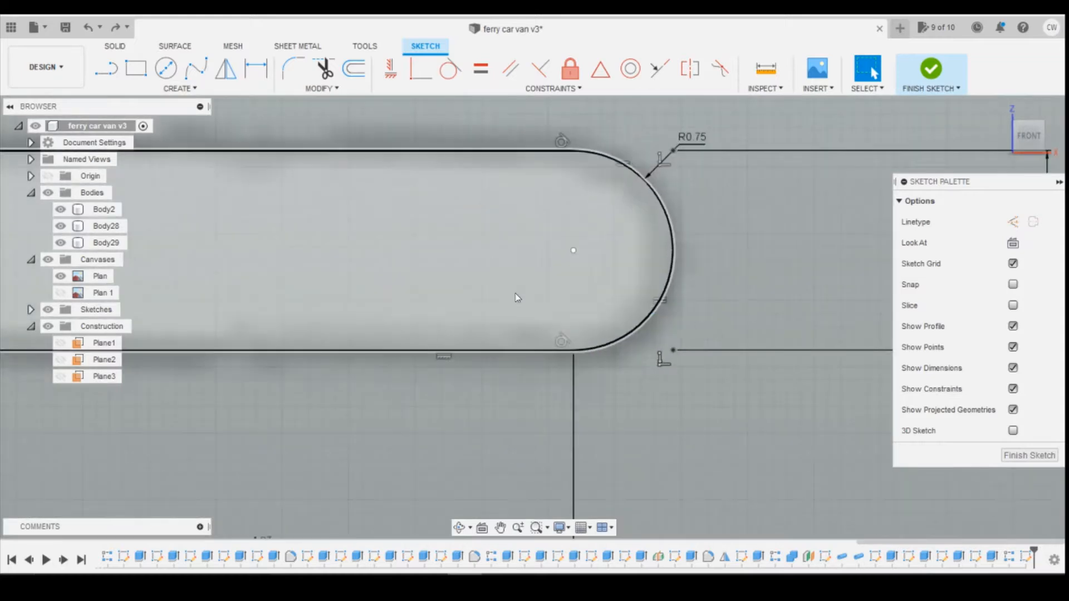
{"action": "scroll", "coordinate": [518, 295], "scroll_direction": "down", "scroll_amount": 3}
{"action": "scroll", "coordinate": [549, 331], "scroll_direction": "up", "scroll_amount": 4}
{"action": "scroll", "coordinate": [493, 322], "scroll_direction": "down", "scroll_amount": 2}
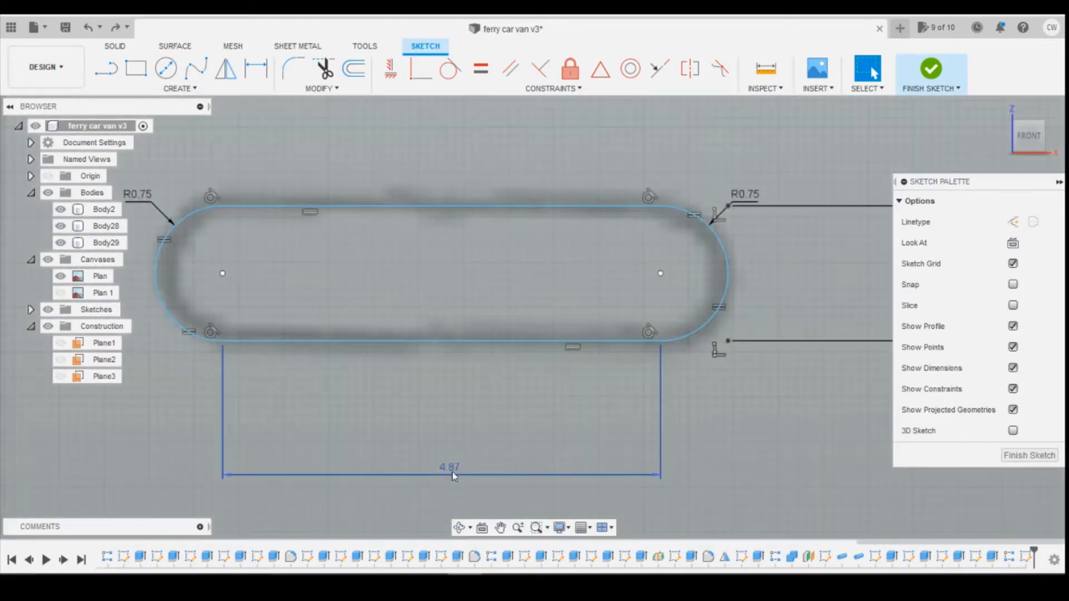
{"action": "scroll", "coordinate": [678, 339], "scroll_direction": "up", "scroll_amount": 3}
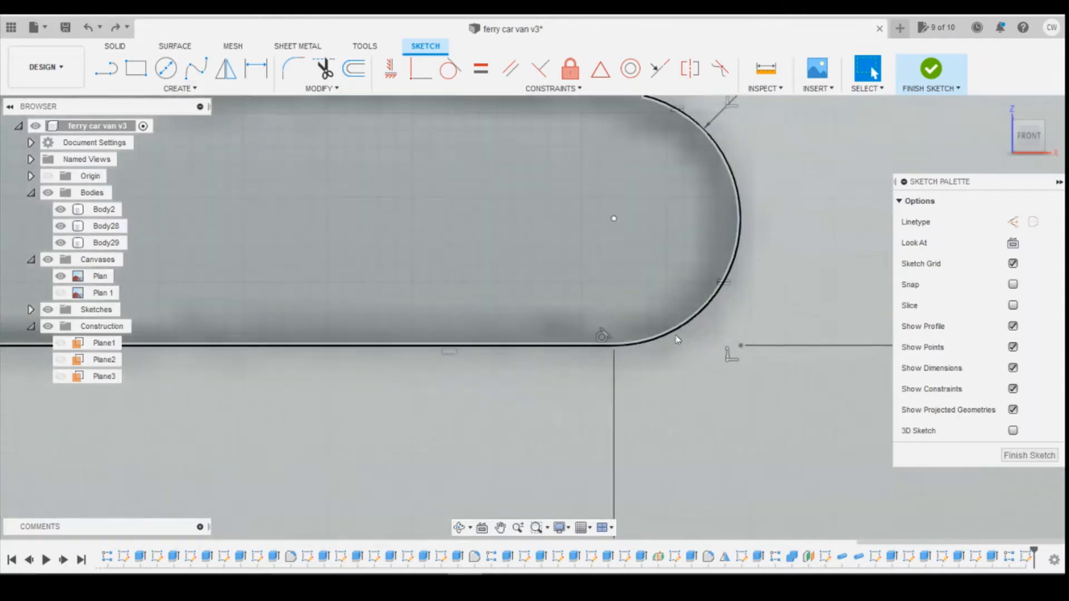
{"action": "scroll", "coordinate": [718, 322], "scroll_direction": "up", "scroll_amount": 1}
{"action": "scroll", "coordinate": [719, 321], "scroll_direction": "down", "scroll_amount": 4}
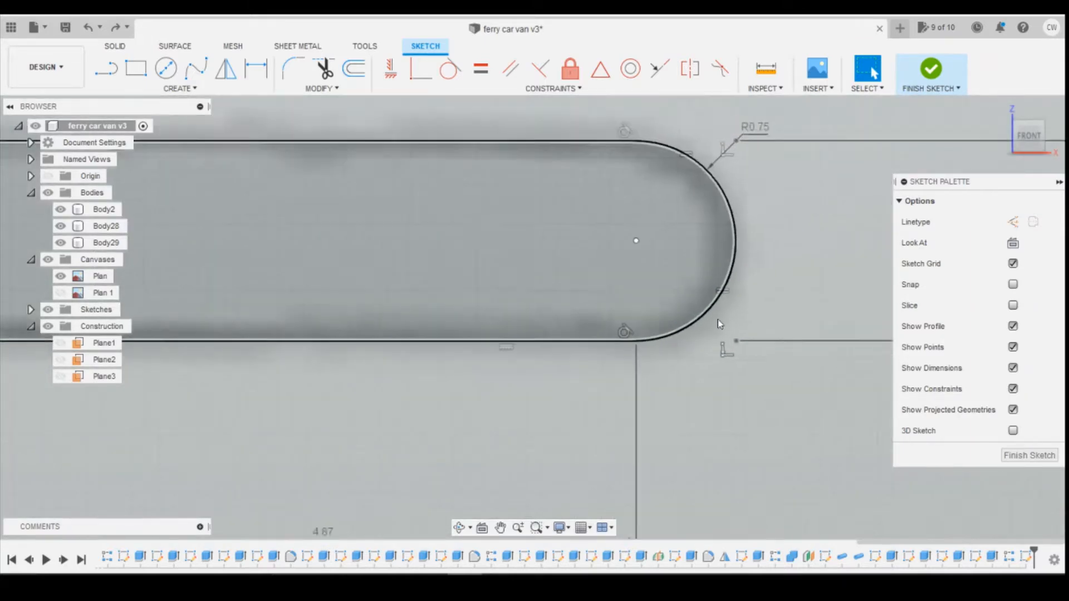
{"action": "scroll", "coordinate": [688, 306], "scroll_direction": "down", "scroll_amount": 4}
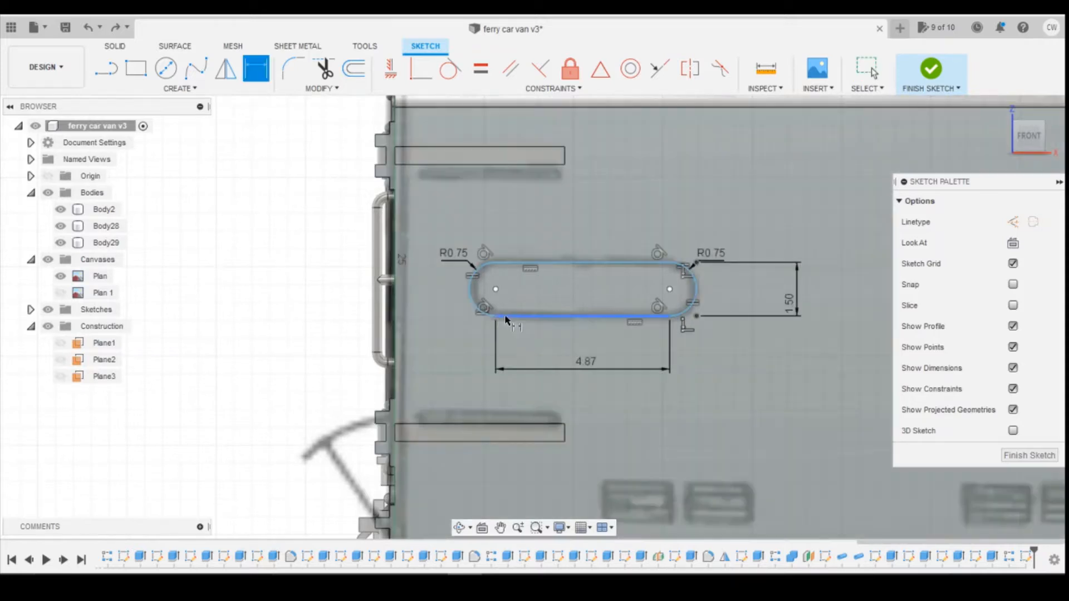
Dimension the plate's lower edge 3 mm above the top edge of the lower hinge strap
{"action": "key", "text": "d"}
{"action": "left_click", "coordinate": [494, 317]}
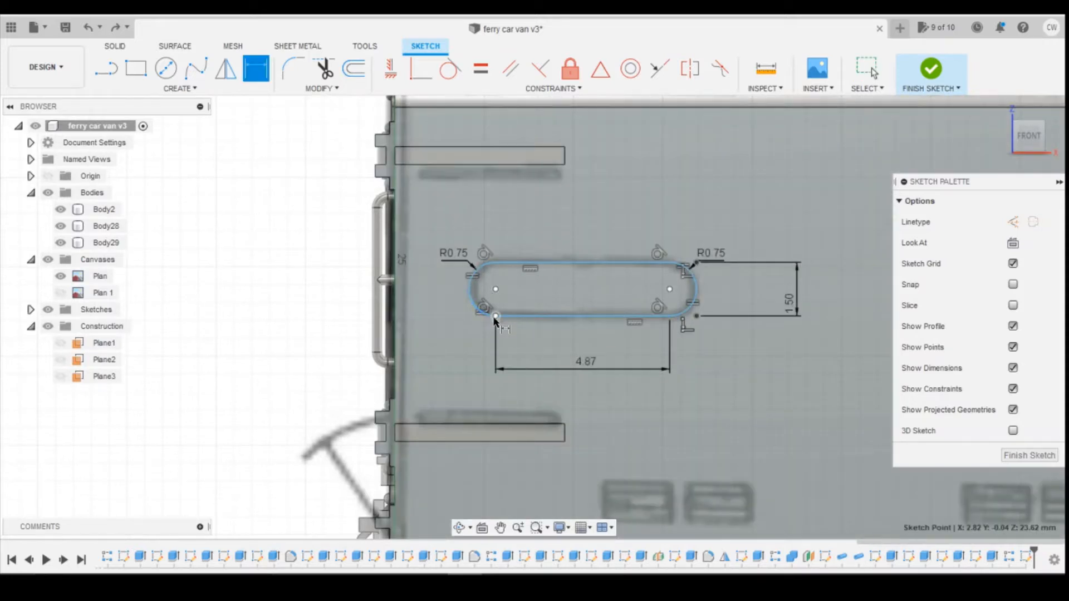
{"action": "left_click", "coordinate": [494, 425]}
{"action": "left_click", "coordinate": [459, 385]}
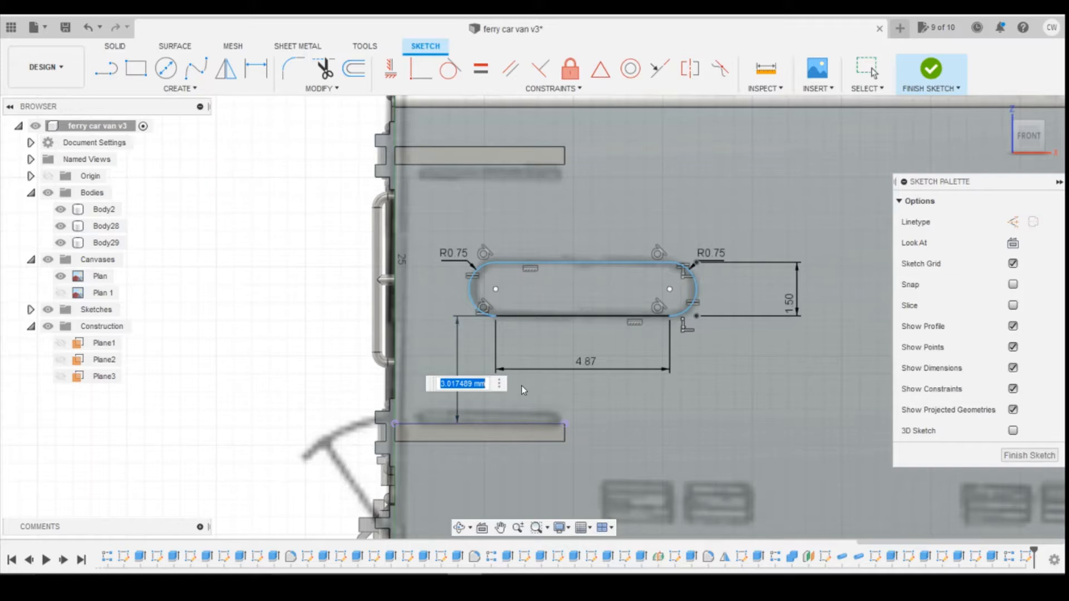
{"action": "type", "text": "3"}
{"action": "key", "text": "Return"}
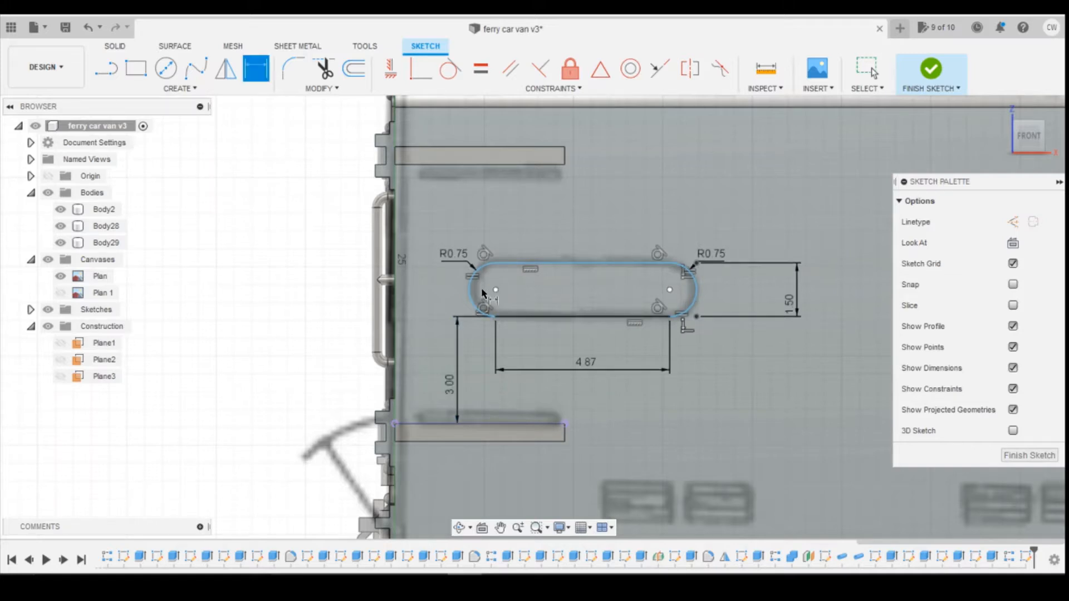
Dimension the plate's nearest rounded end 2.1 mm from the van's end edge
{"action": "left_click", "coordinate": [468, 290]}
{"action": "left_click", "coordinate": [397, 293]}
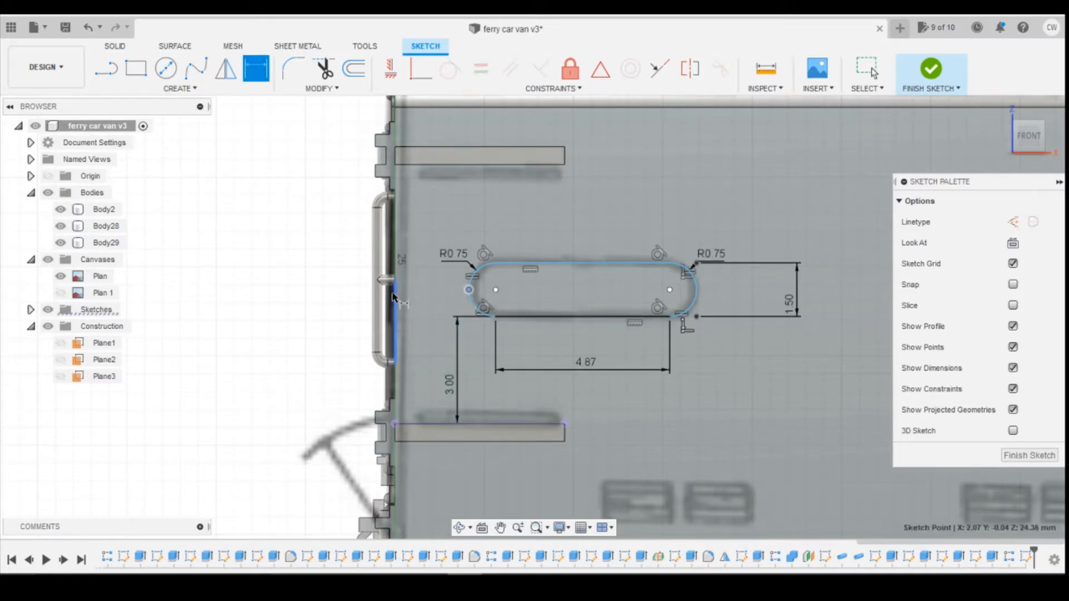
{"action": "left_click", "coordinate": [446, 296]}
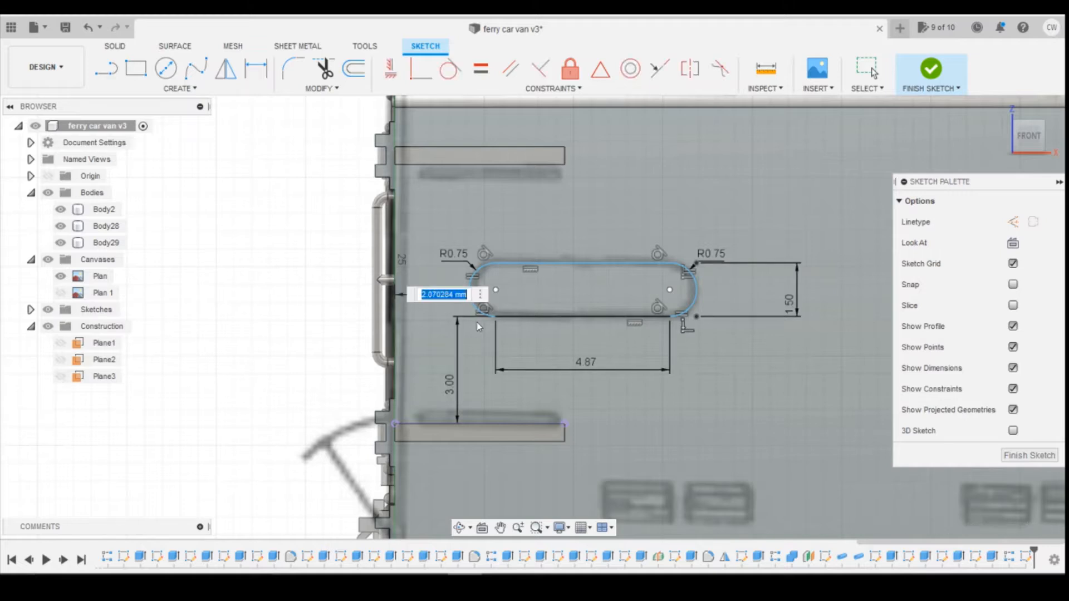
{"action": "type", "text": "2.1"}
{"action": "key", "text": "Return"}
{"action": "key", "text": "Escape"}
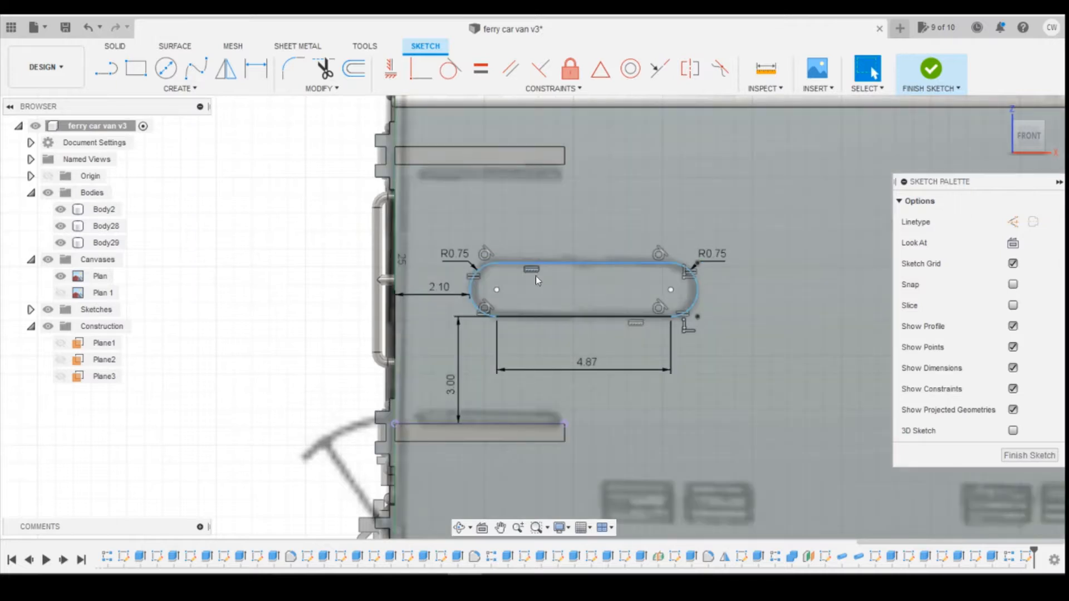
Dimension the plate's height between its two long straight edges at 1.5 mm
{"action": "key", "text": "d"}
{"action": "left_click", "coordinate": [557, 263]}
{"action": "left_click", "coordinate": [566, 317]}
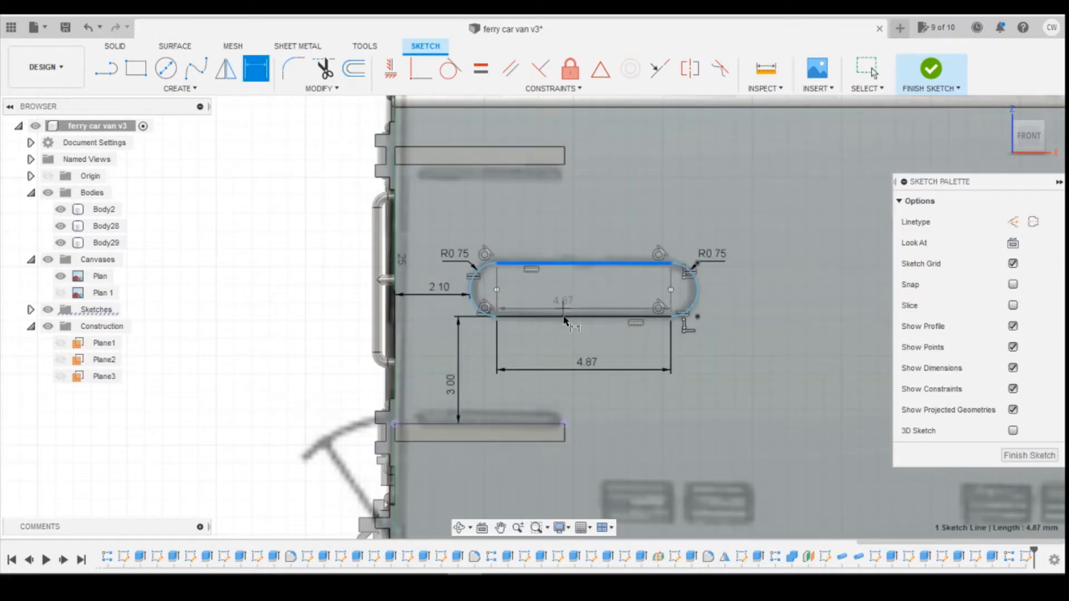
{"action": "left_click", "coordinate": [821, 300]}
{"action": "key", "text": "Return"}
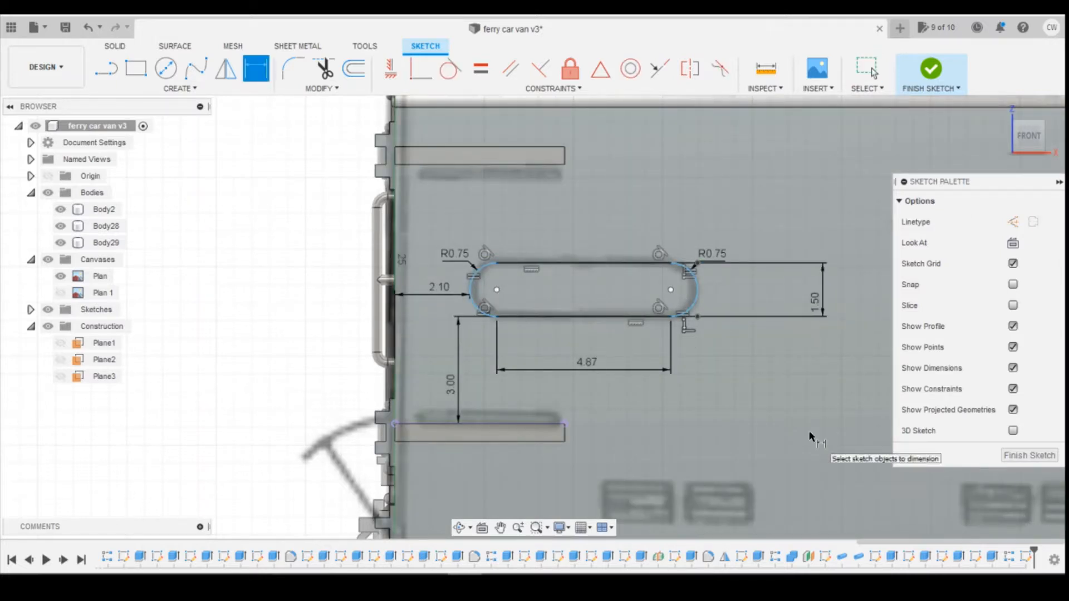
{"action": "key", "text": "Escape"}
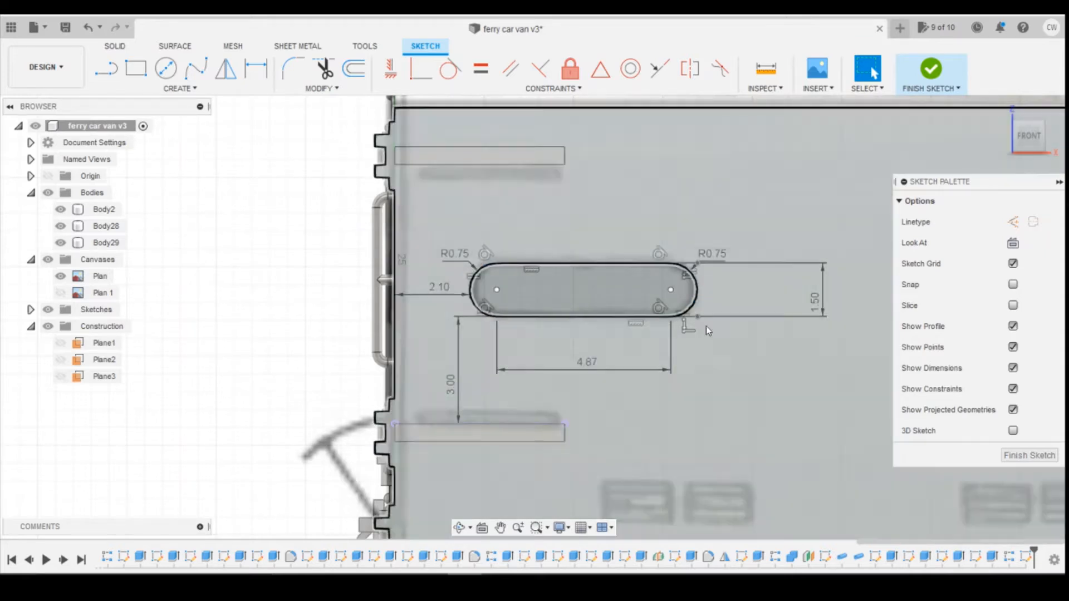
{"action": "key", "text": "d"}
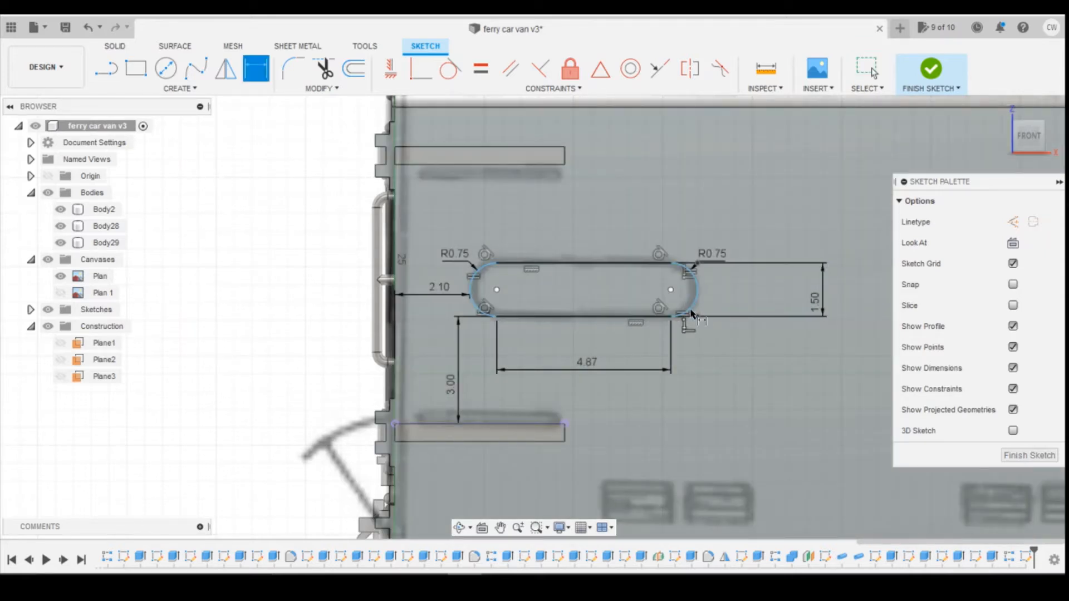
{"action": "left_click", "coordinate": [689, 311]}
{"action": "left_click", "coordinate": [670, 290]}
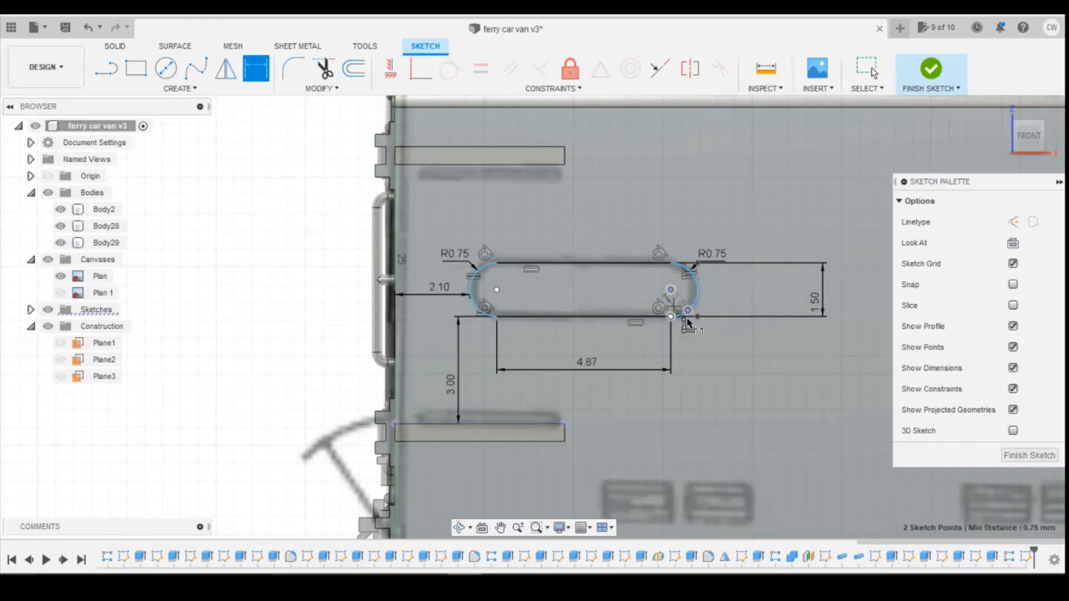
{"action": "key", "text": "Escape"}
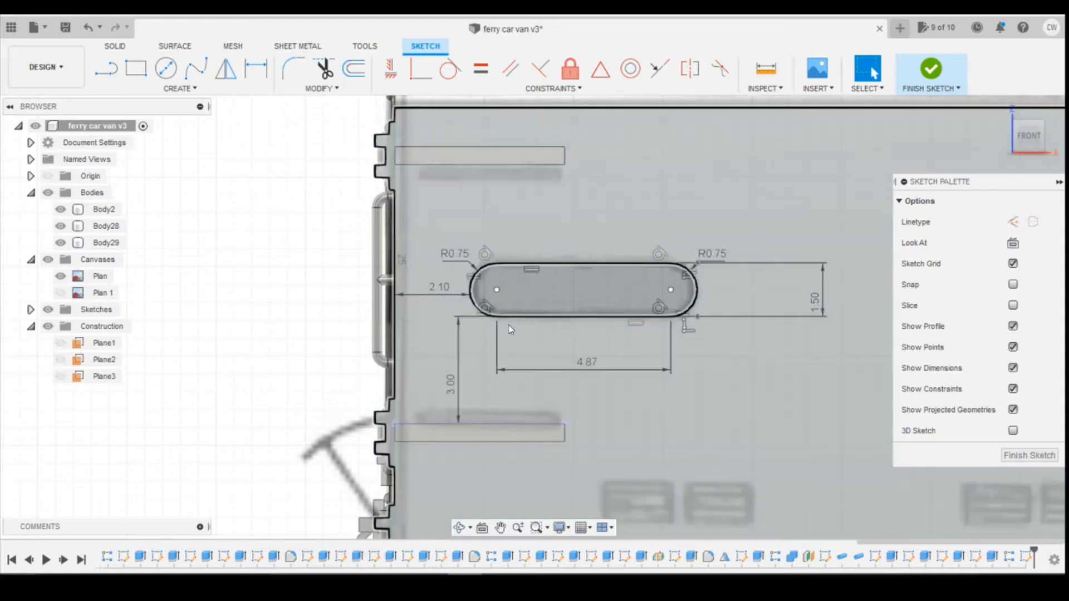
Dimension the lower straight edge's near endpoint 2.85 mm from the van's end edge
{"action": "key", "text": "d"}
{"action": "left_click", "coordinate": [497, 321]}
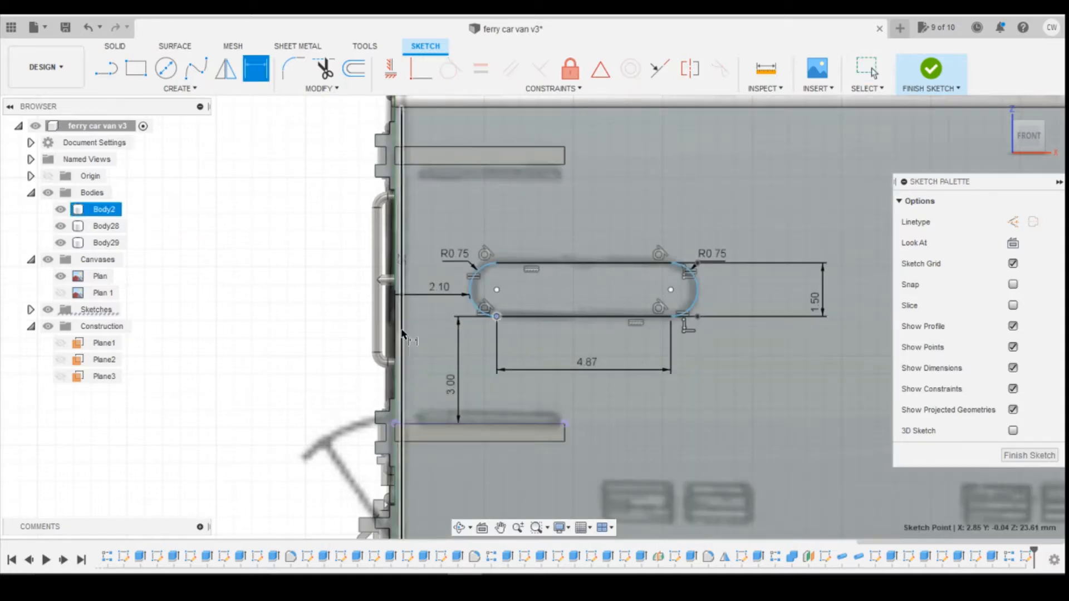
{"action": "left_click", "coordinate": [396, 323]}
{"action": "left_click", "coordinate": [432, 341]}
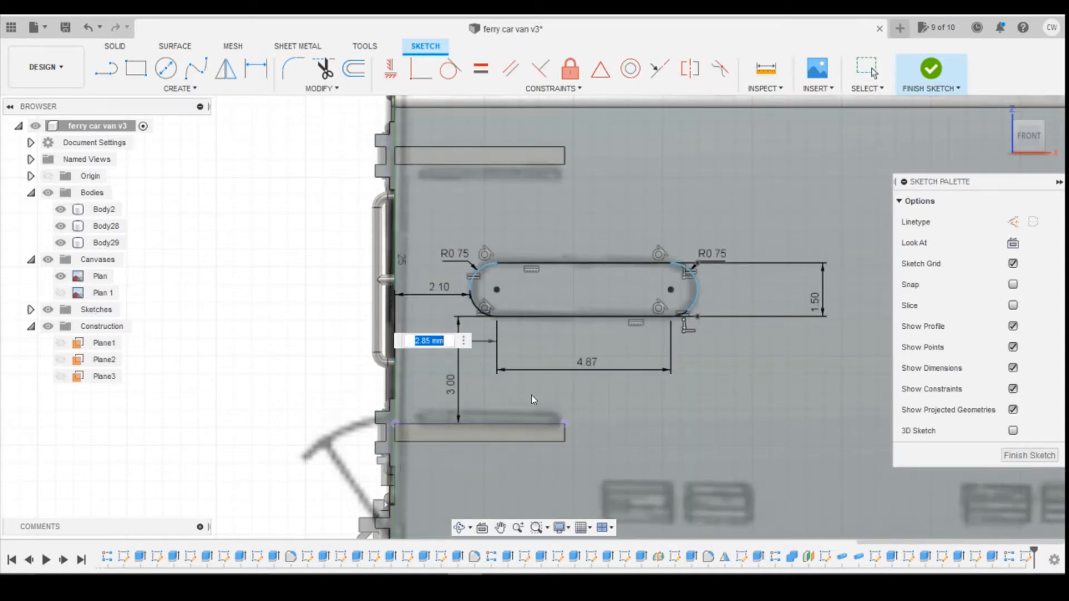
{"action": "key", "text": "Return"}
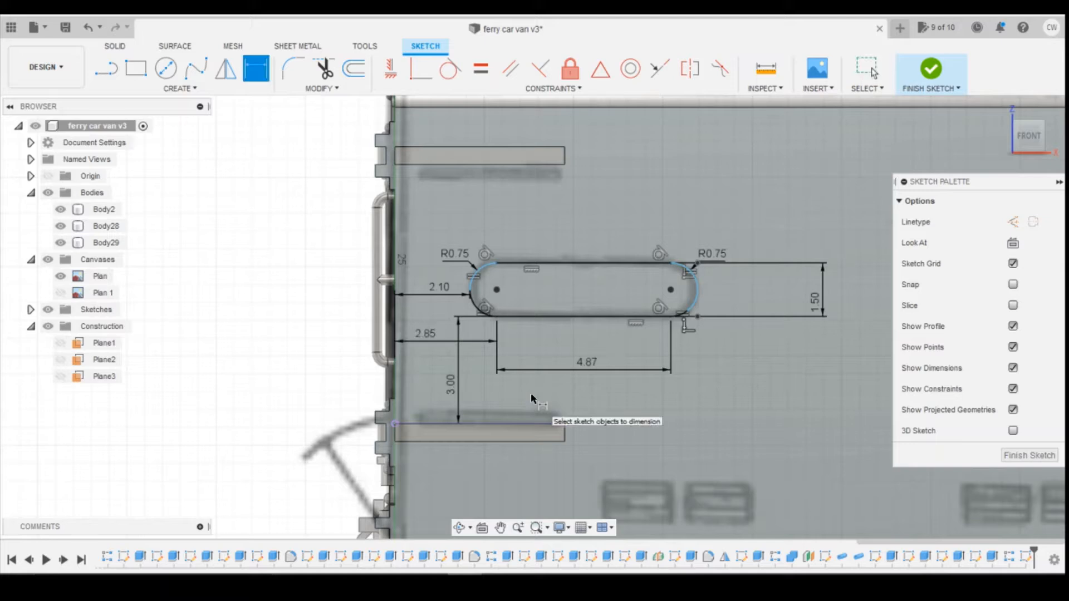
Dimension the upper straight edge's near endpoint 2.85 mm from the van's end edge
{"action": "left_click", "coordinate": [497, 263]}
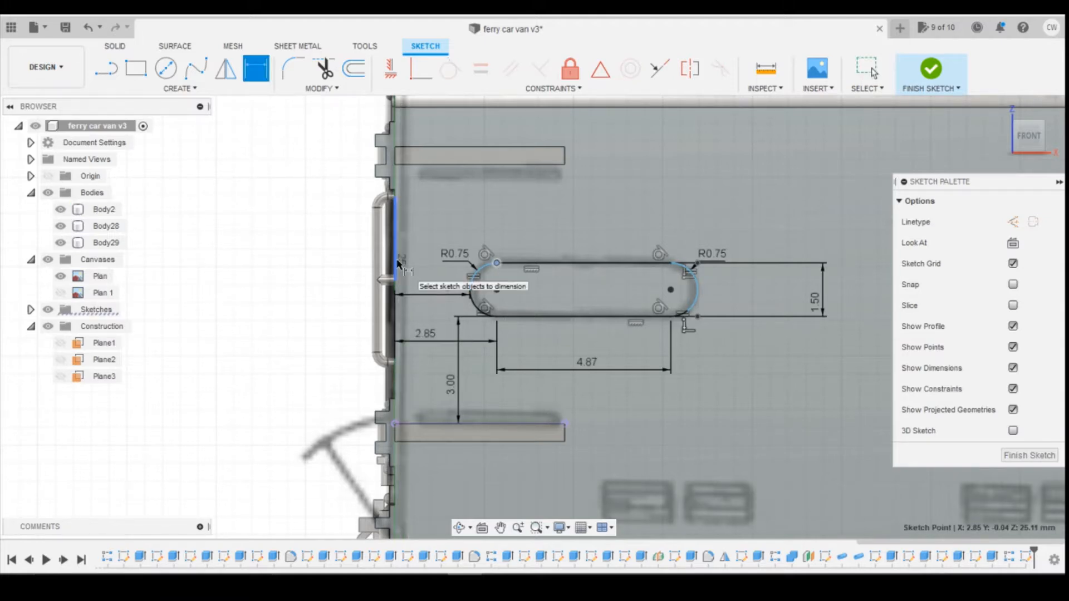
{"action": "left_click", "coordinate": [396, 262]}
{"action": "left_click", "coordinate": [428, 229]}
{"action": "key", "text": "Return"}
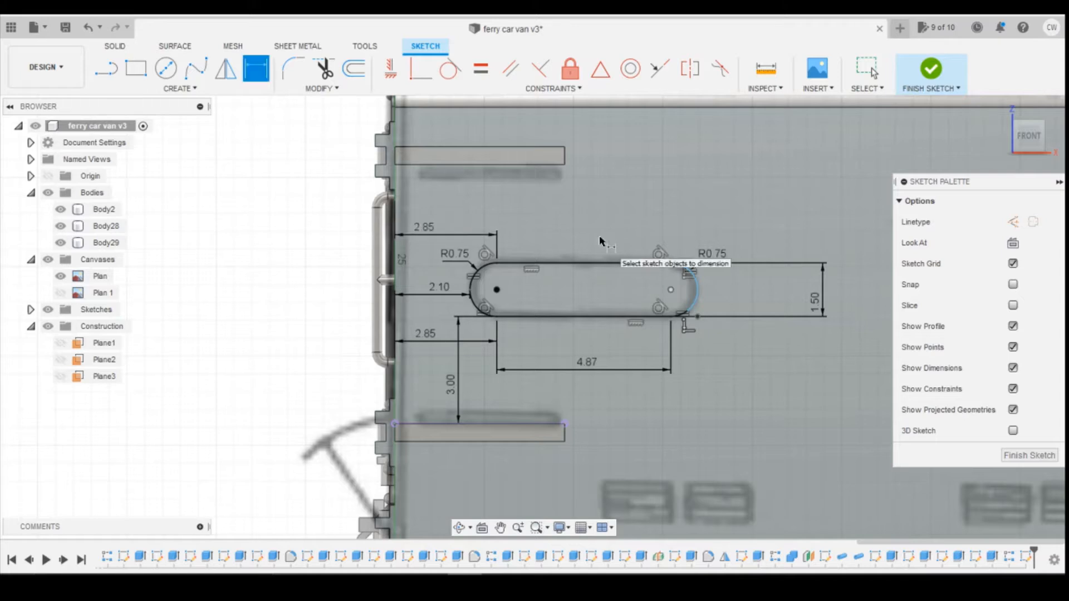
{"action": "scroll", "coordinate": [680, 272], "scroll_direction": "up", "scroll_amount": 5}
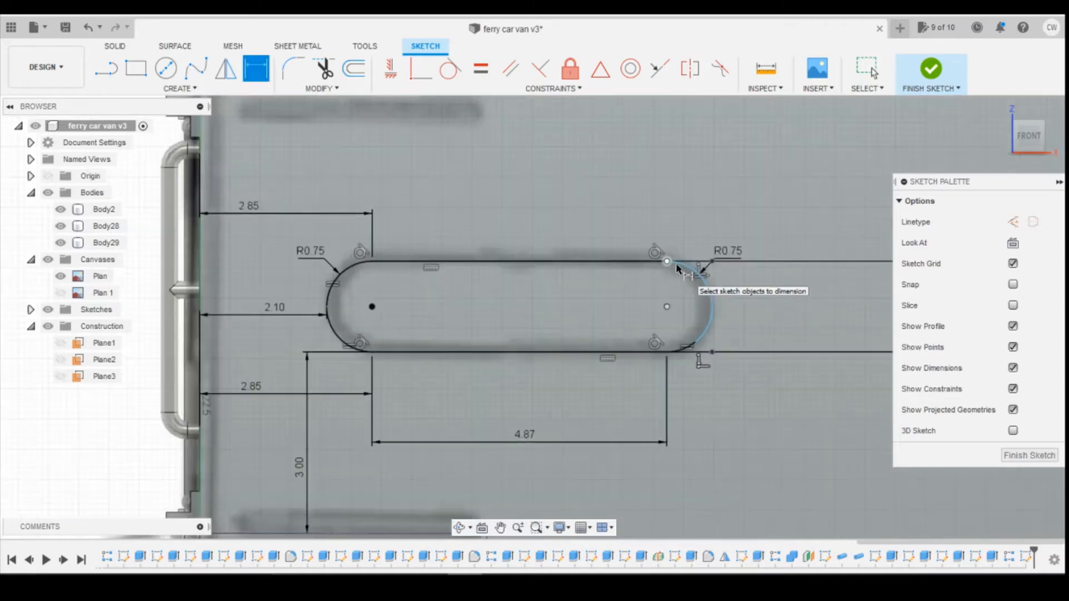
{"action": "scroll", "coordinate": [696, 287], "scroll_direction": "down", "scroll_amount": 3}
{"action": "scroll", "coordinate": [711, 301], "scroll_direction": "up", "scroll_amount": 6}
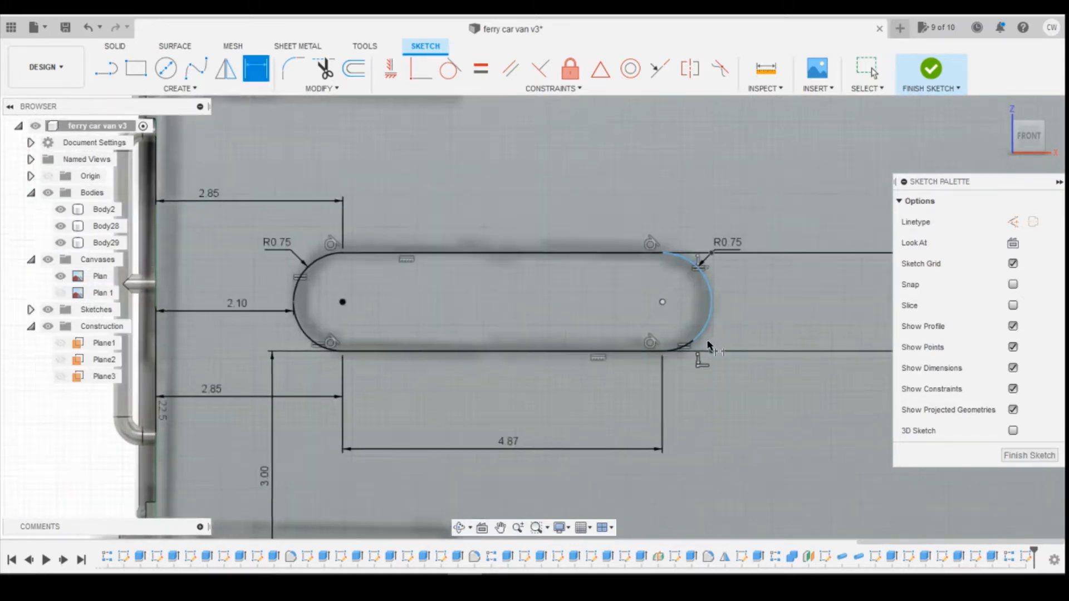
Extrude the fully dimensioned rounded plate profile 0.5 mm outward from the van side as a new body
{"action": "scroll", "coordinate": [693, 348], "scroll_direction": "up", "scroll_amount": 5}
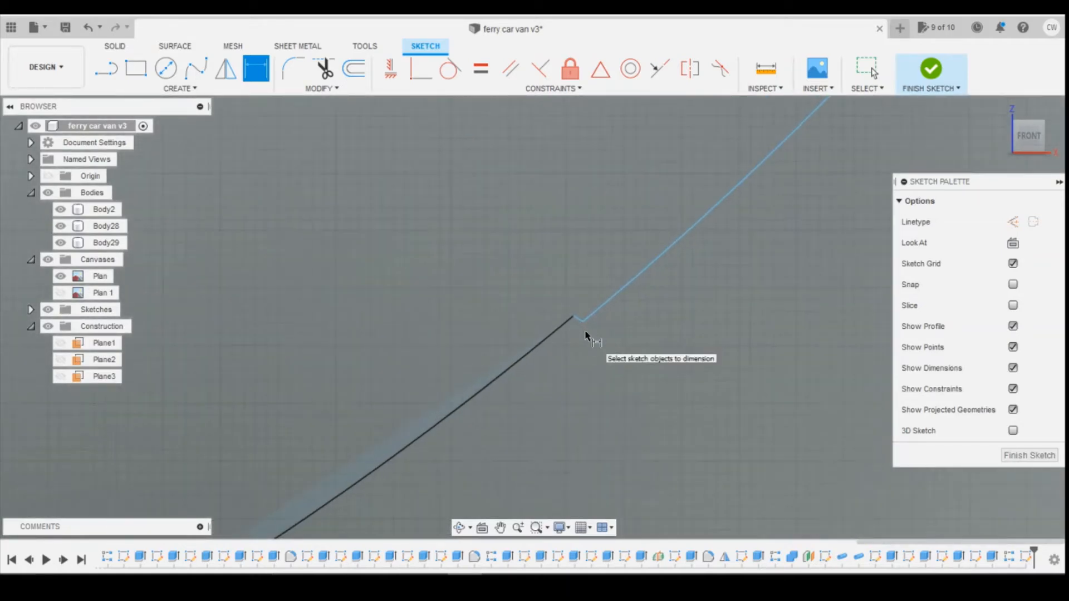
{"action": "scroll", "coordinate": [586, 332], "scroll_direction": "down", "scroll_amount": 6}
{"action": "scroll", "coordinate": [586, 331], "scroll_direction": "down", "scroll_amount": 5}
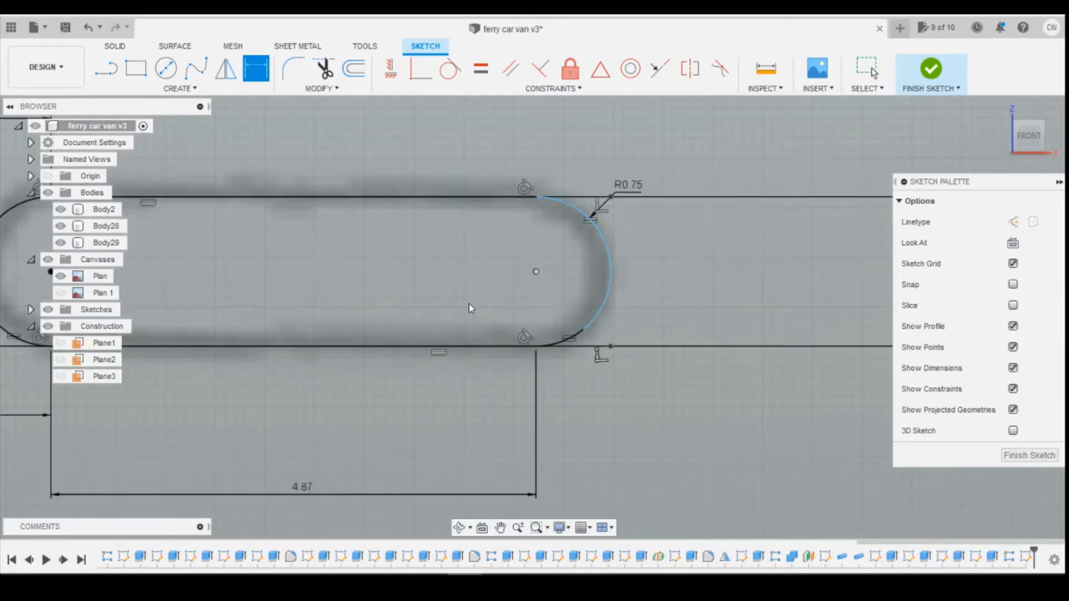
{"action": "scroll", "coordinate": [504, 287], "scroll_direction": "down", "scroll_amount": 5}
{"action": "key", "text": "Escape"}
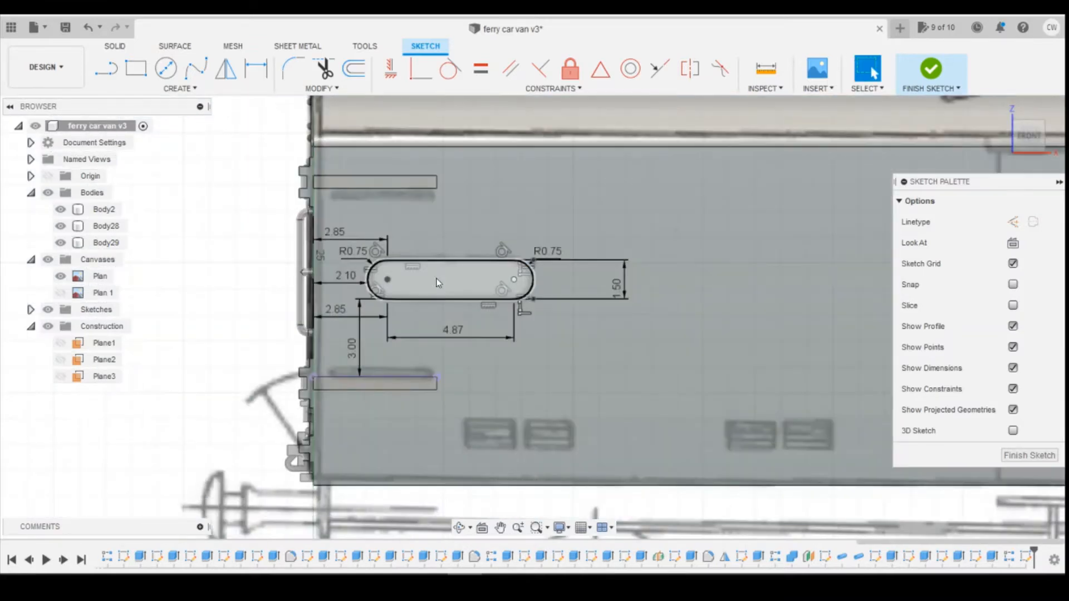
{"action": "right_click", "coordinate": [437, 279]}
{"action": "left_click", "coordinate": [440, 341]}
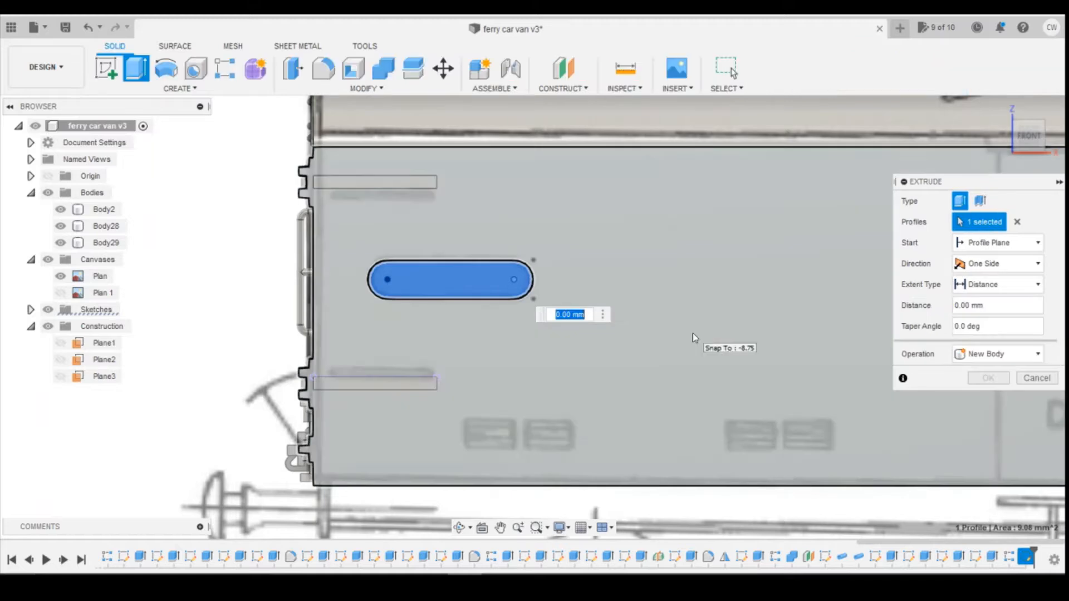
{"action": "type", "text": "0."}
{"action": "type", "text": "5"}
{"action": "key", "text": "Return"}
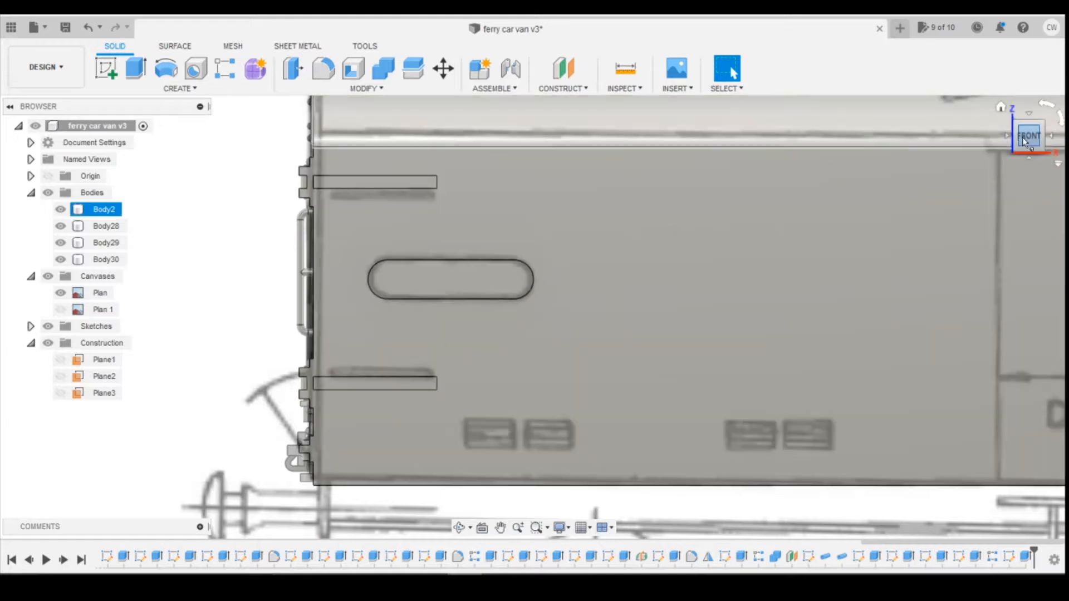
Check the plate's thickness against the wagon reference photo and edit its extrusion to make the plate slightly thinner
{"action": "left_click_drag", "start_coordinate": [1025, 142], "coordinate": [1055, 147]}
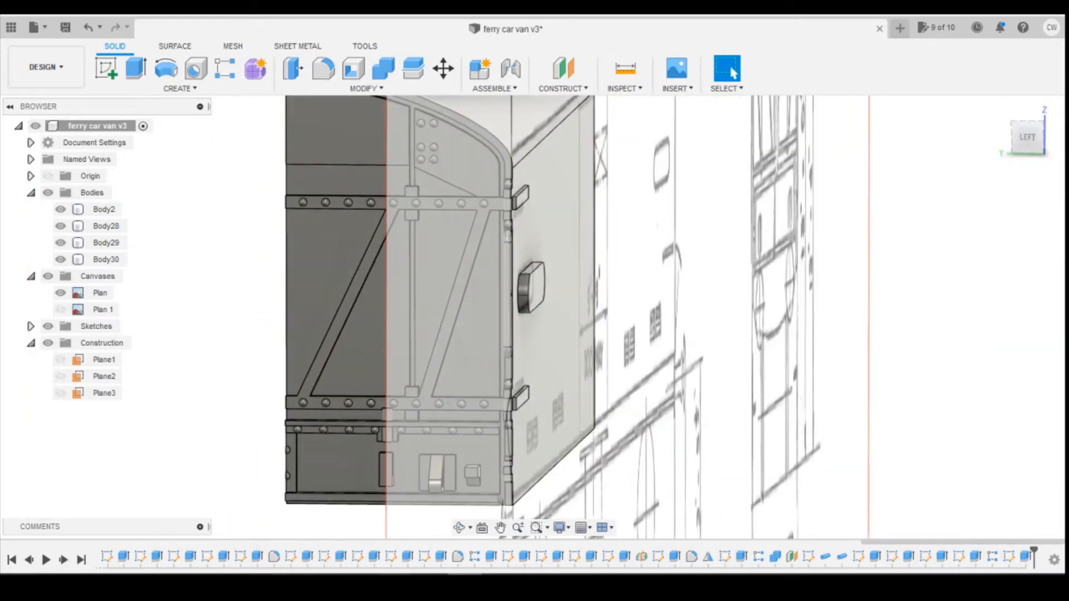
{"action": "left_click", "coordinate": [452, 535]}
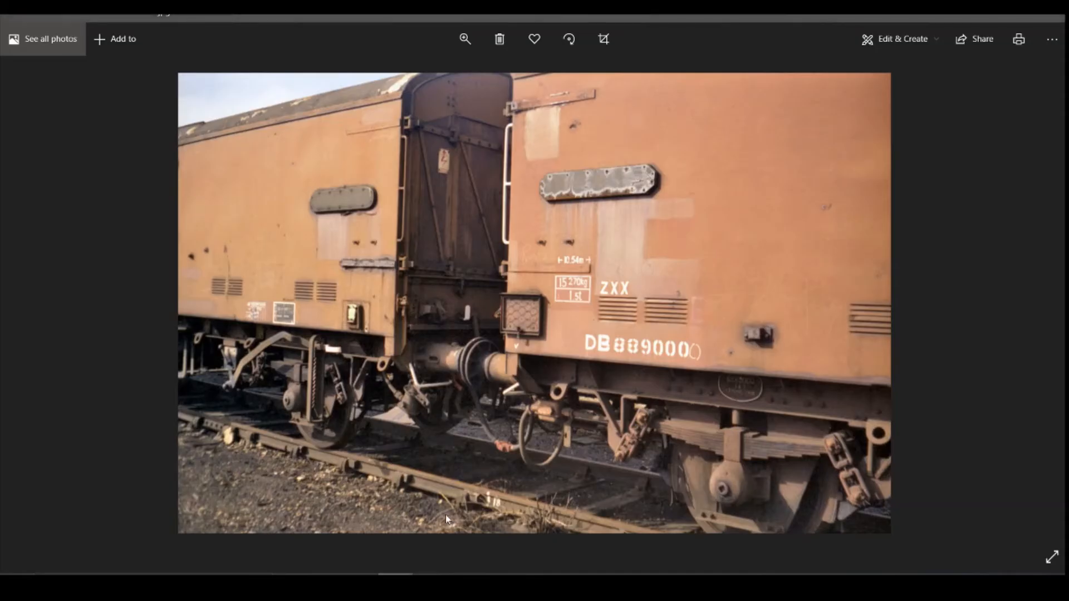
{"action": "left_click", "coordinate": [464, 584]}
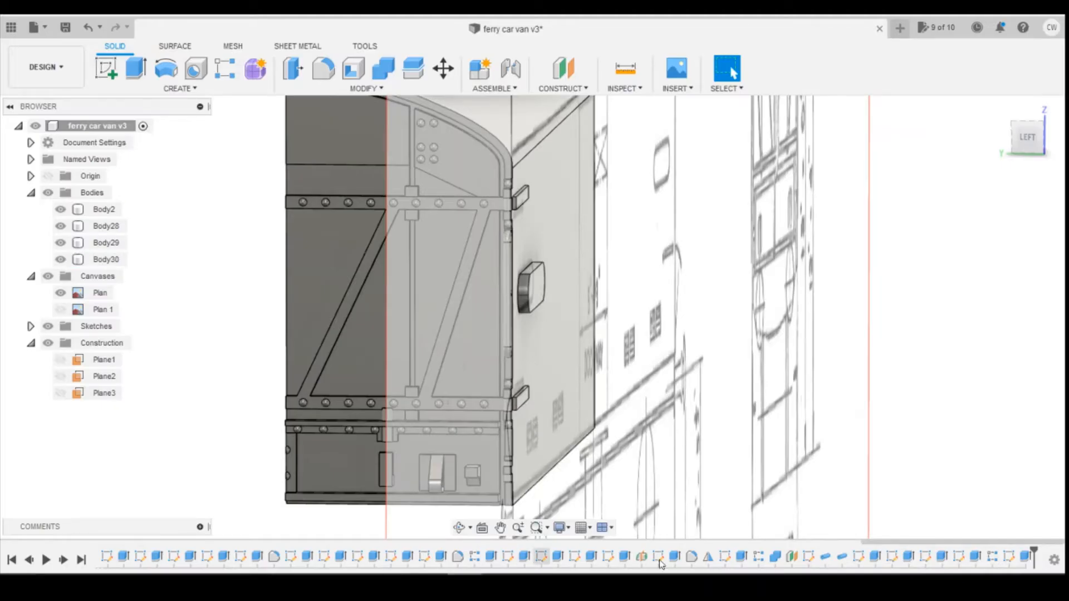
{"action": "right_click", "coordinate": [1023, 557]}
{"action": "left_click", "coordinate": [980, 422]}
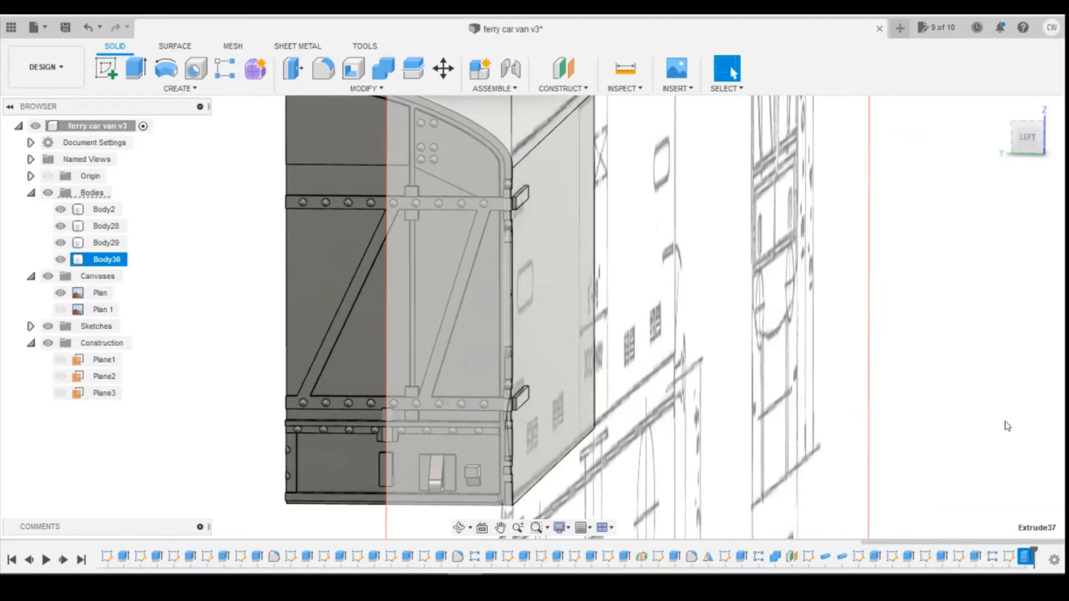
{"action": "key", "text": "Return"}
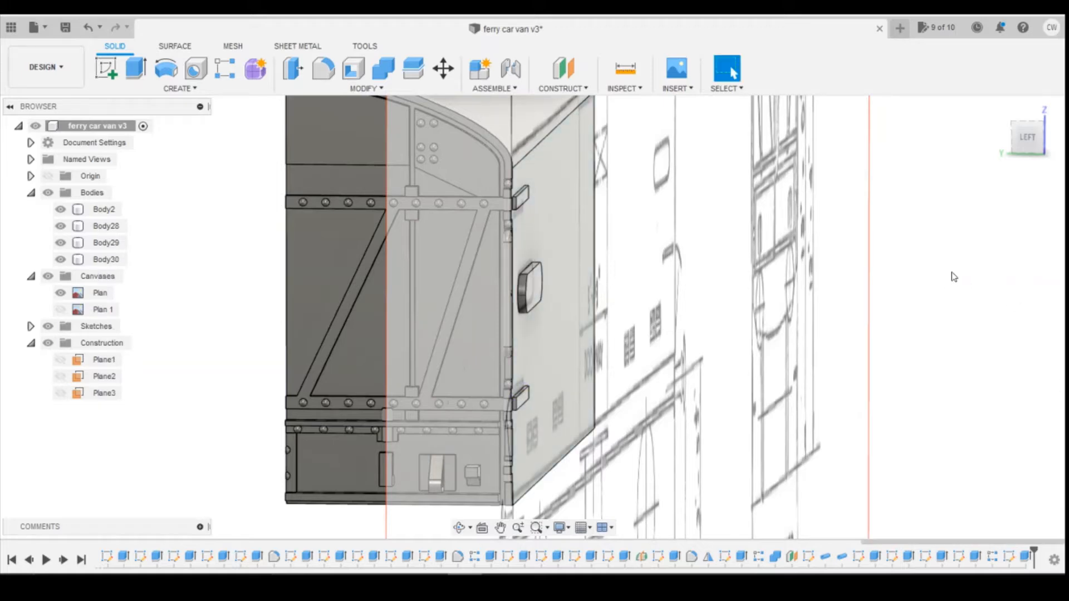
On the van's side face, sketch a horizontal rectangle about 1.92 mm wide over the top slat of the vent nearest the van's end
{"action": "left_click", "coordinate": [1044, 150]}
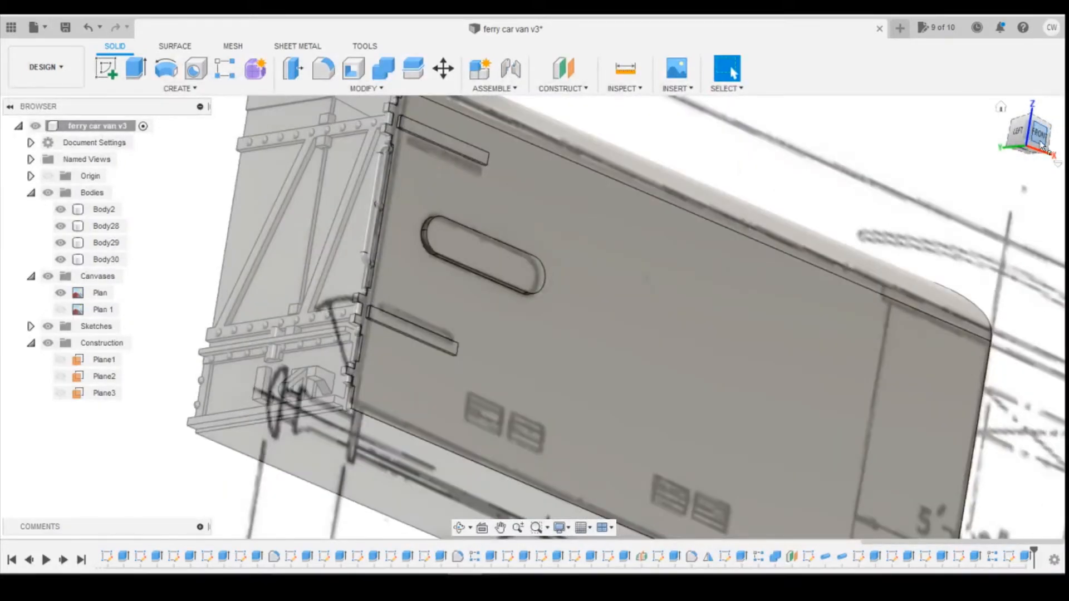
{"action": "left_click", "coordinate": [1039, 136]}
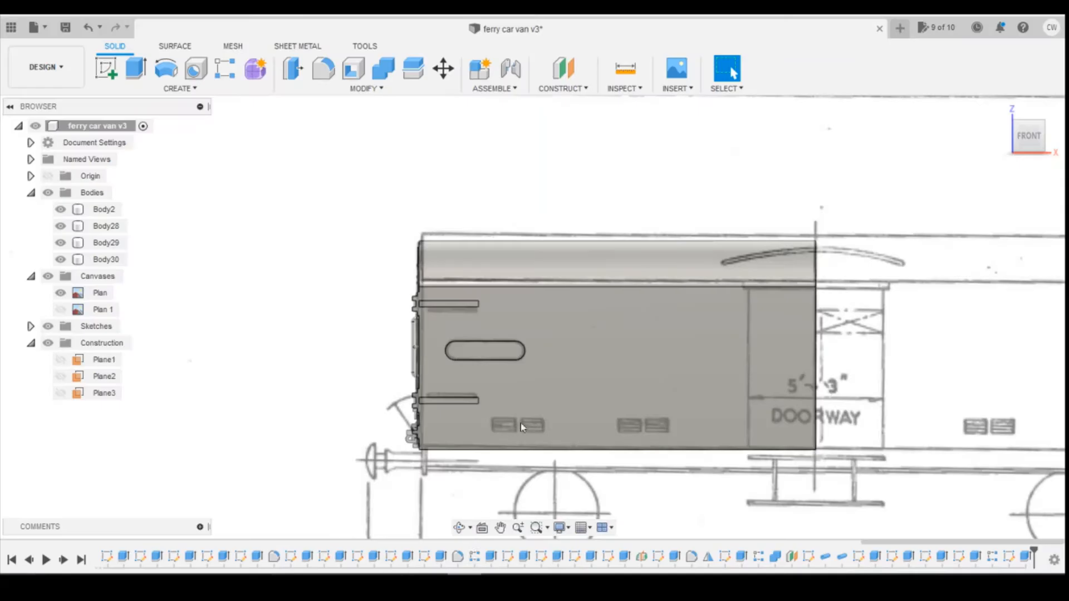
{"action": "scroll", "coordinate": [501, 440], "scroll_direction": "up", "scroll_amount": 6}
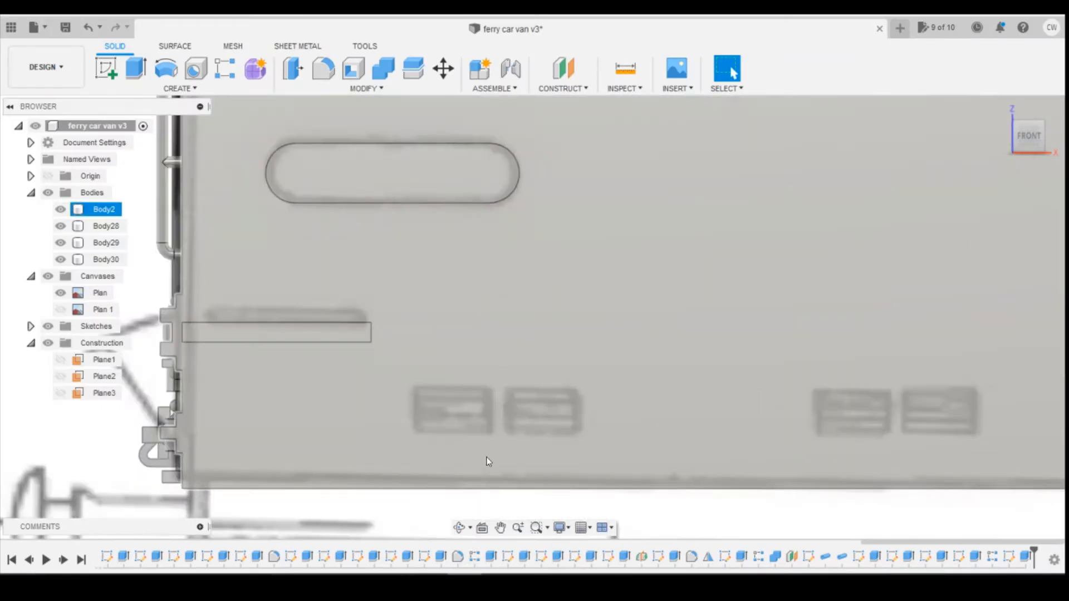
{"action": "scroll", "coordinate": [479, 451], "scroll_direction": "up", "scroll_amount": 5}
{"action": "key", "text": "Escape"}
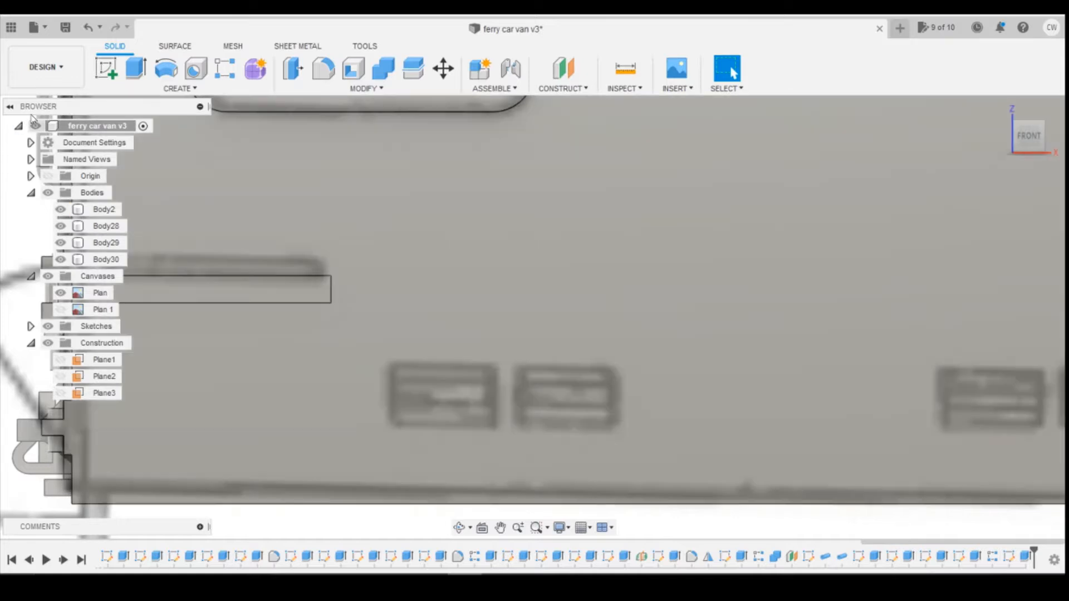
{"action": "left_click", "coordinate": [426, 390]}
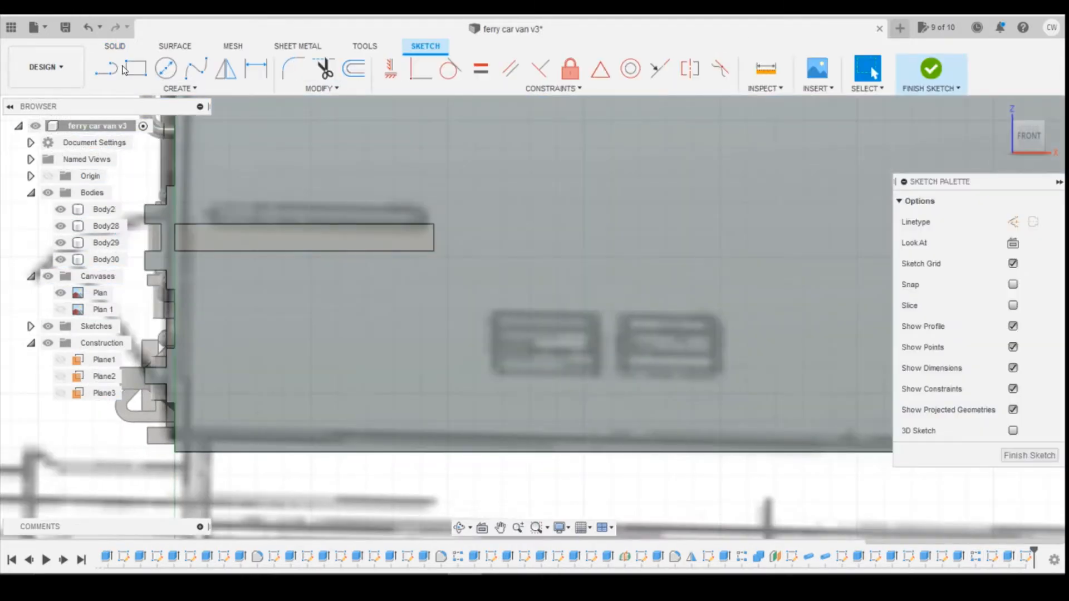
{"action": "left_click", "coordinate": [127, 69]}
{"action": "scroll", "coordinate": [492, 311], "scroll_direction": "up", "scroll_amount": 2}
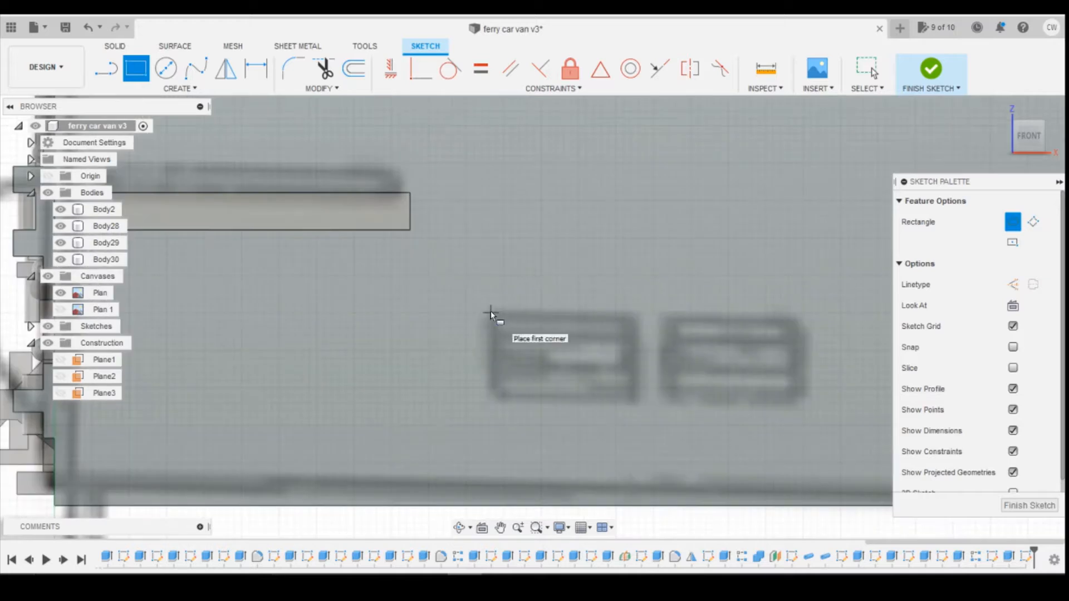
{"action": "left_click", "coordinate": [492, 313]}
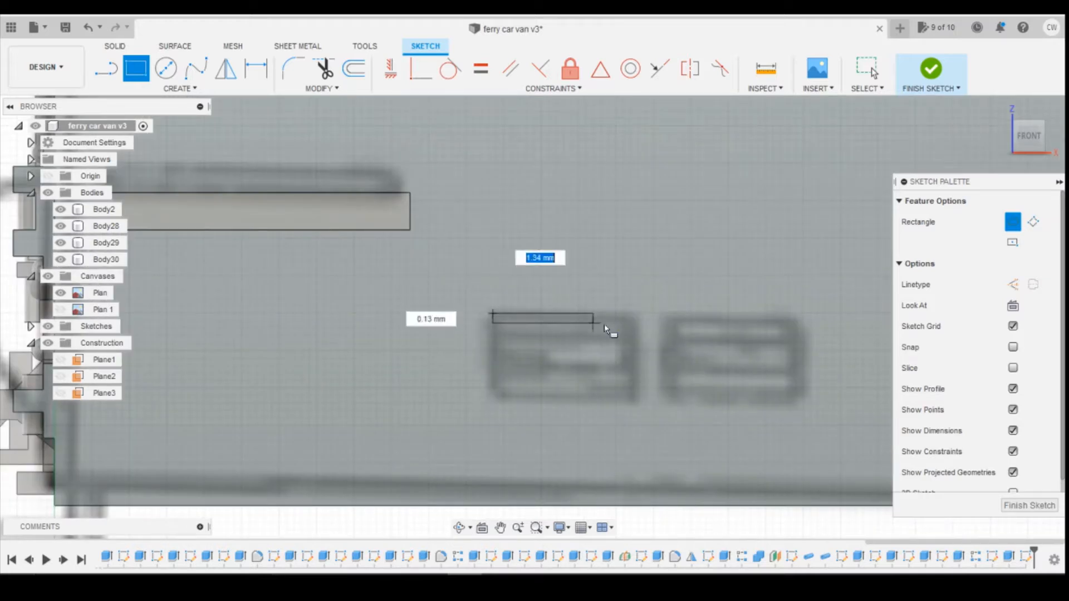
{"action": "left_click", "coordinate": [640, 329]}
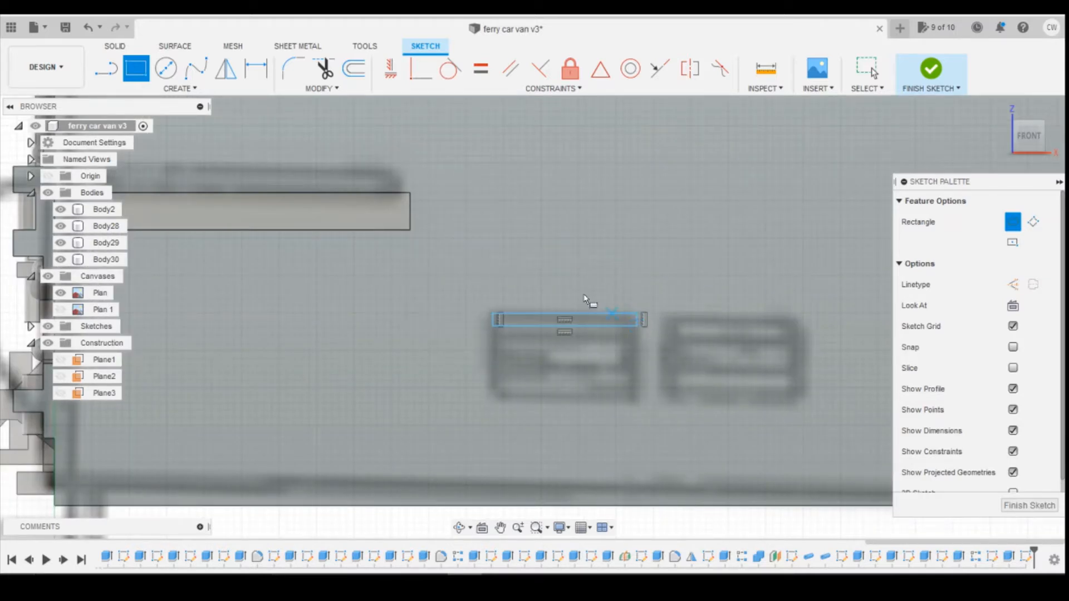
Dimension the vent slat rectangle 1.9 mm wide and 0.2 mm high
{"action": "key", "text": "d"}
{"action": "left_click", "coordinate": [582, 315]}
{"action": "left_click", "coordinate": [582, 273]}
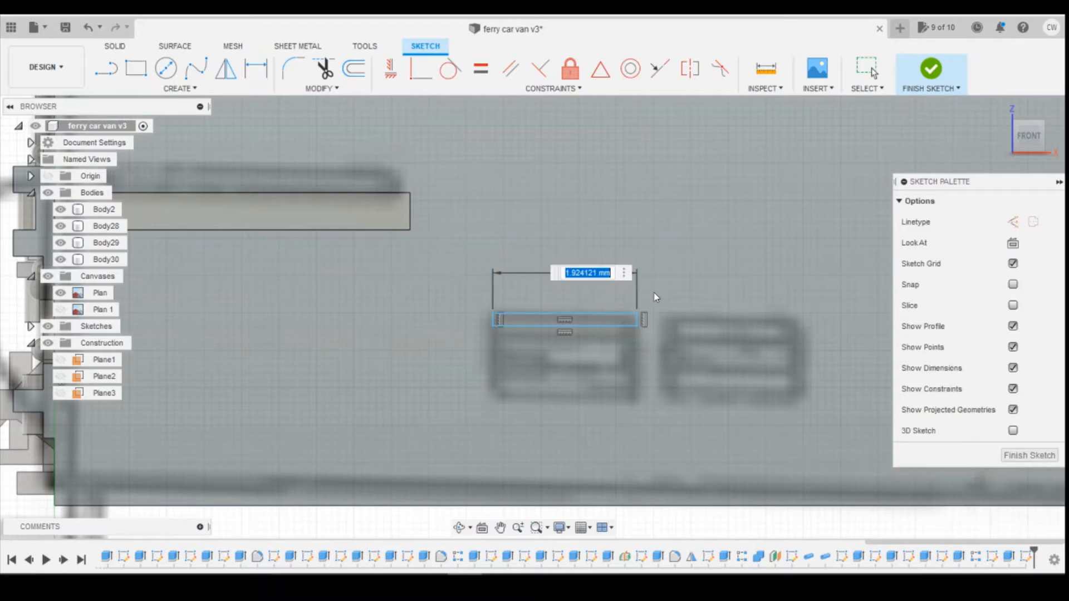
{"action": "type", "text": "1.9"}
{"action": "key", "text": "Return"}
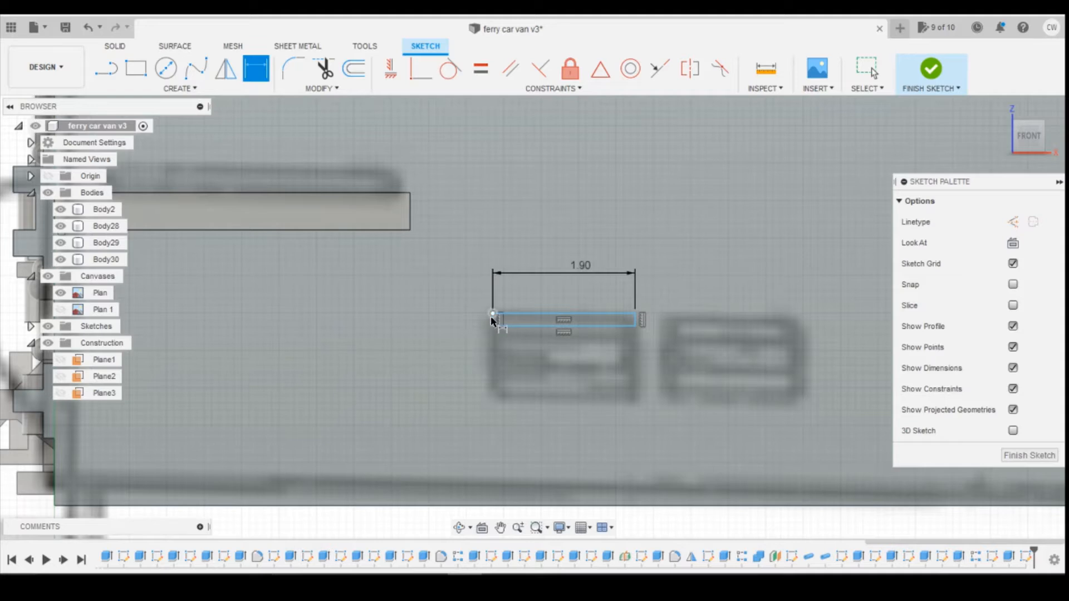
{"action": "left_click", "coordinate": [520, 314]}
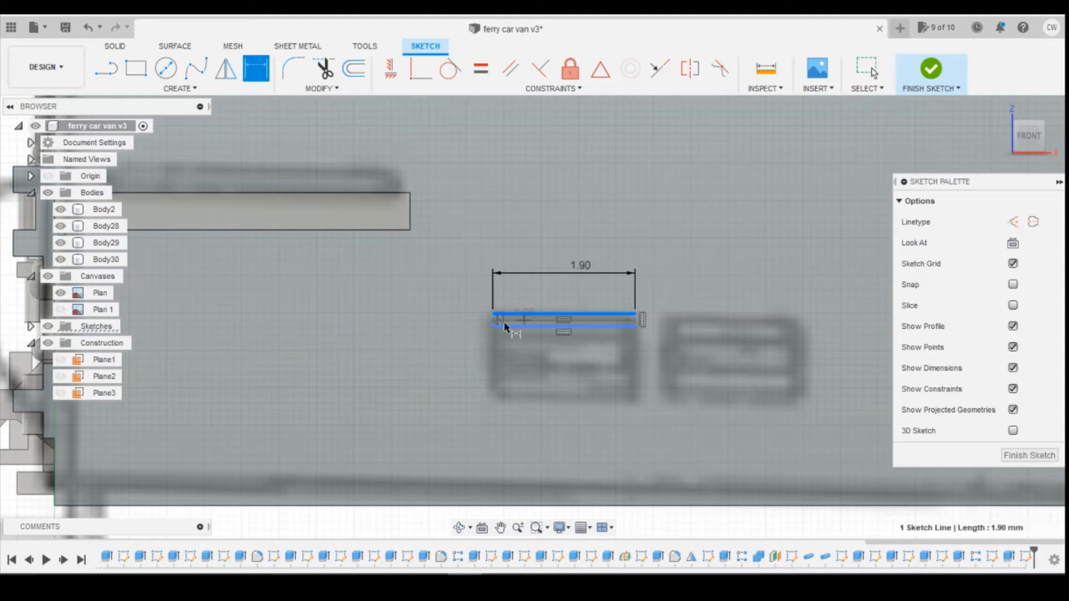
{"action": "left_click", "coordinate": [450, 323]}
{"action": "type", "text": "0.2"}
{"action": "key", "text": "Return"}
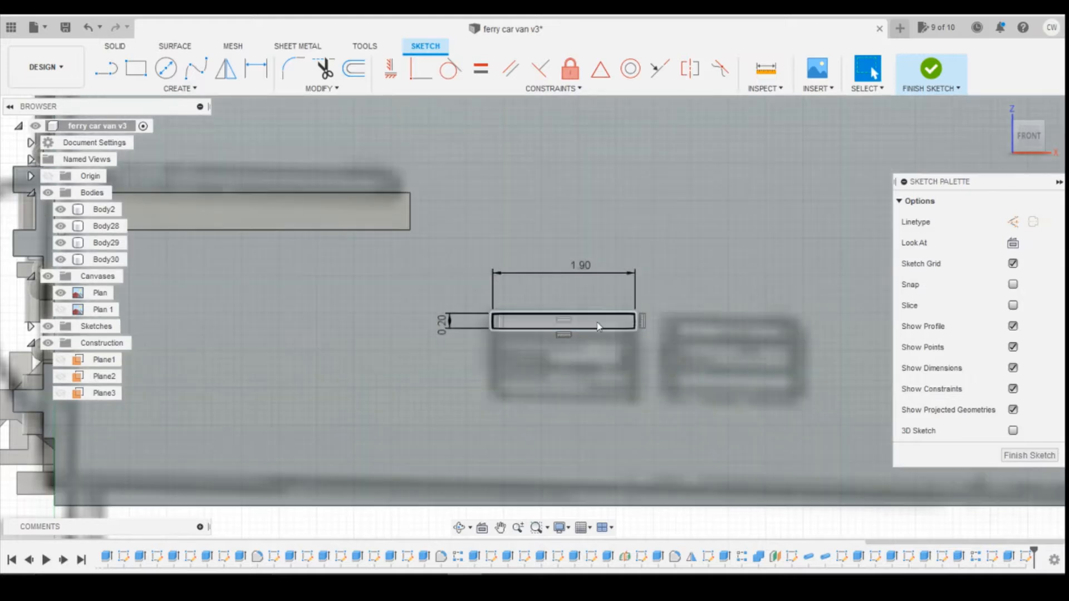
Extrude the vent slat rectangle -0.2 mm to cut a slot into the van side
{"action": "right_click", "coordinate": [597, 329]}
{"action": "left_click", "coordinate": [595, 388]}
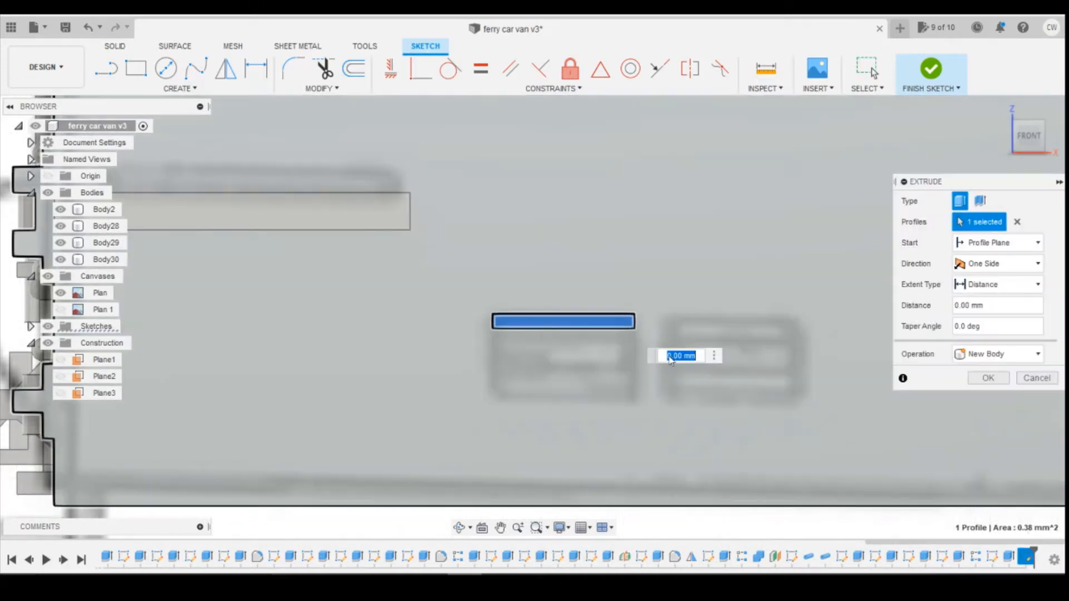
{"action": "type", "text": "-0.2"}
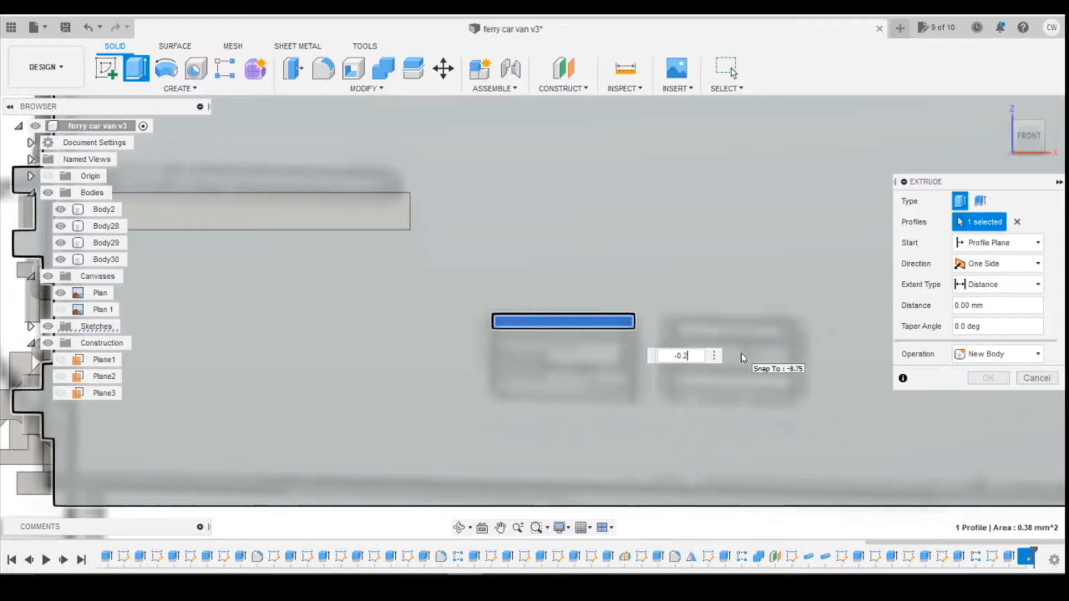
{"action": "key", "text": "Return"}
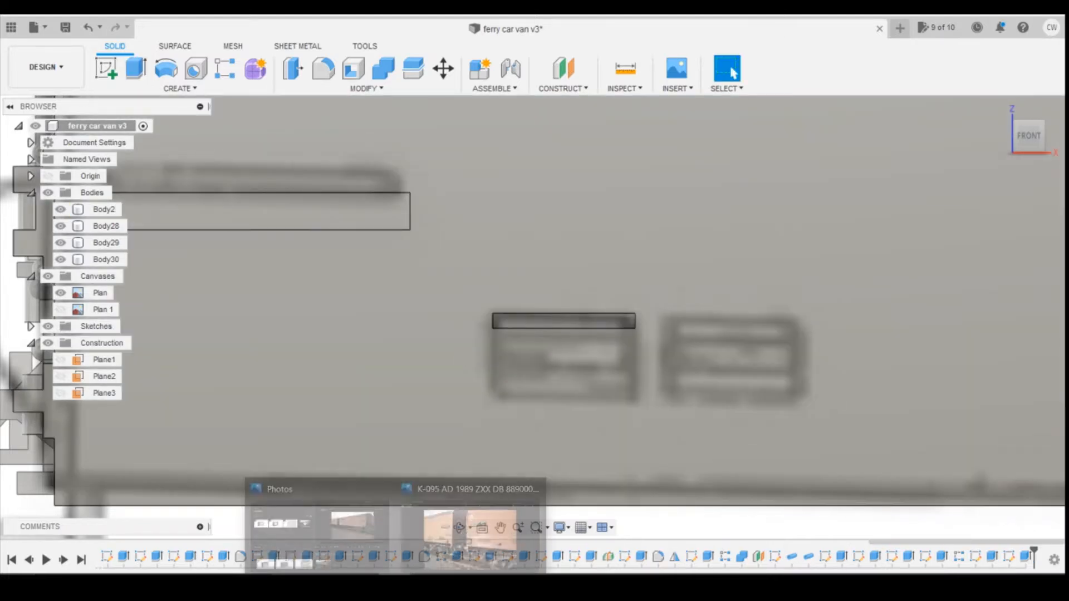
Check the vents in the wagon reference photo, then start a rectangular pattern of the slot cut running downward over a 1 mm extent
{"action": "left_click", "coordinate": [477, 493]}
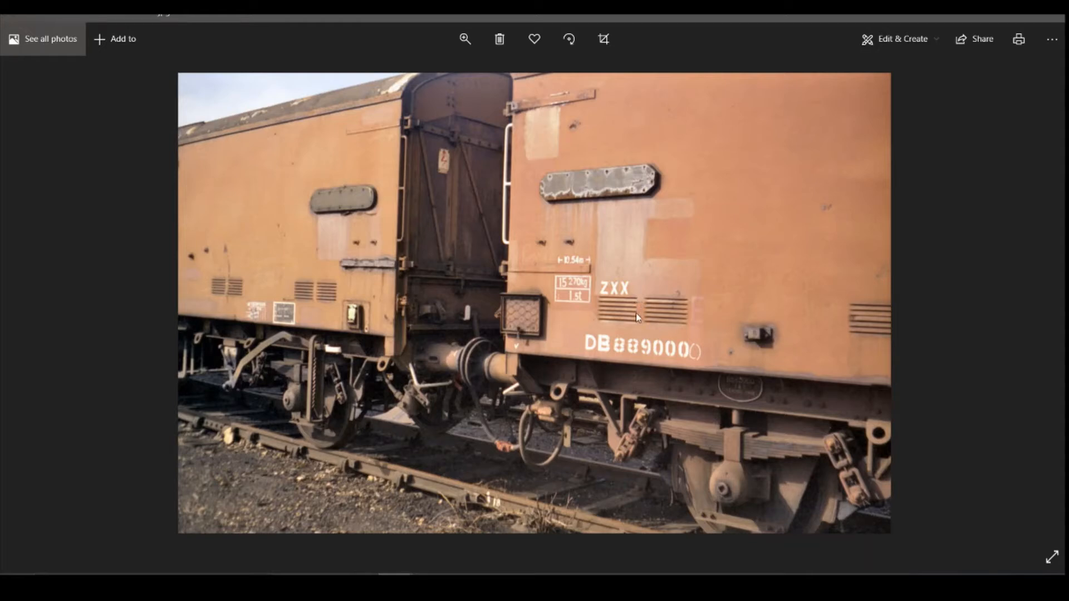
{"action": "left_click", "coordinate": [465, 585]}
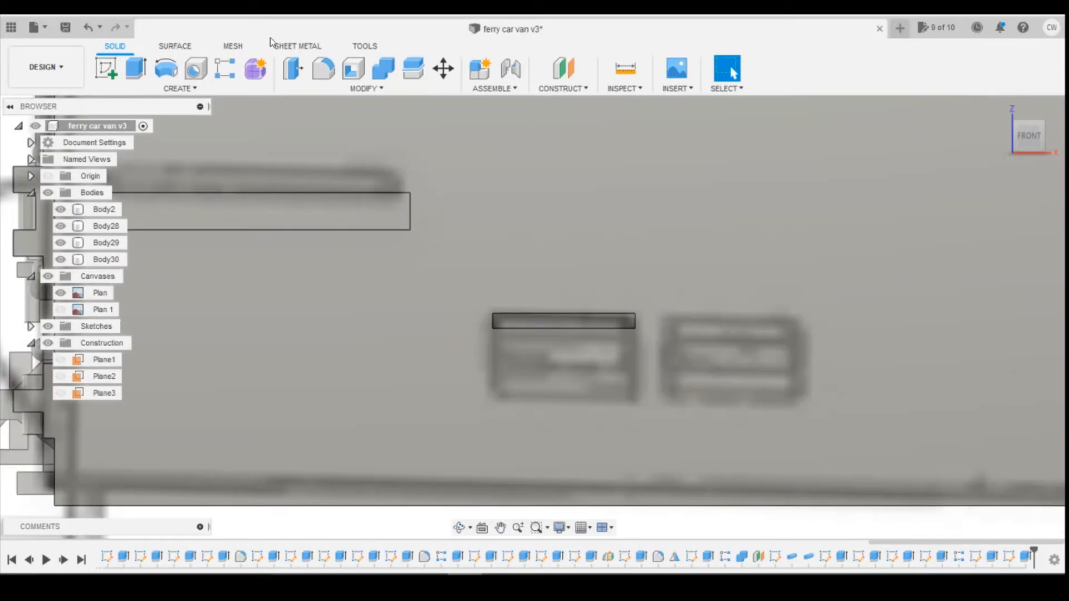
{"action": "left_click", "coordinate": [225, 68]}
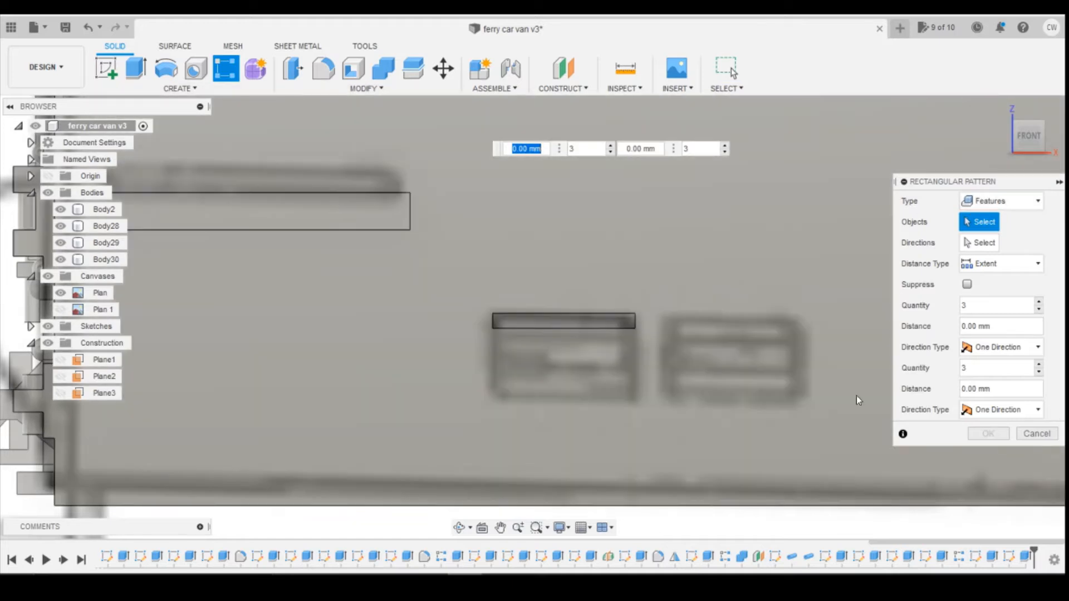
{"action": "left_click", "coordinate": [1026, 558]}
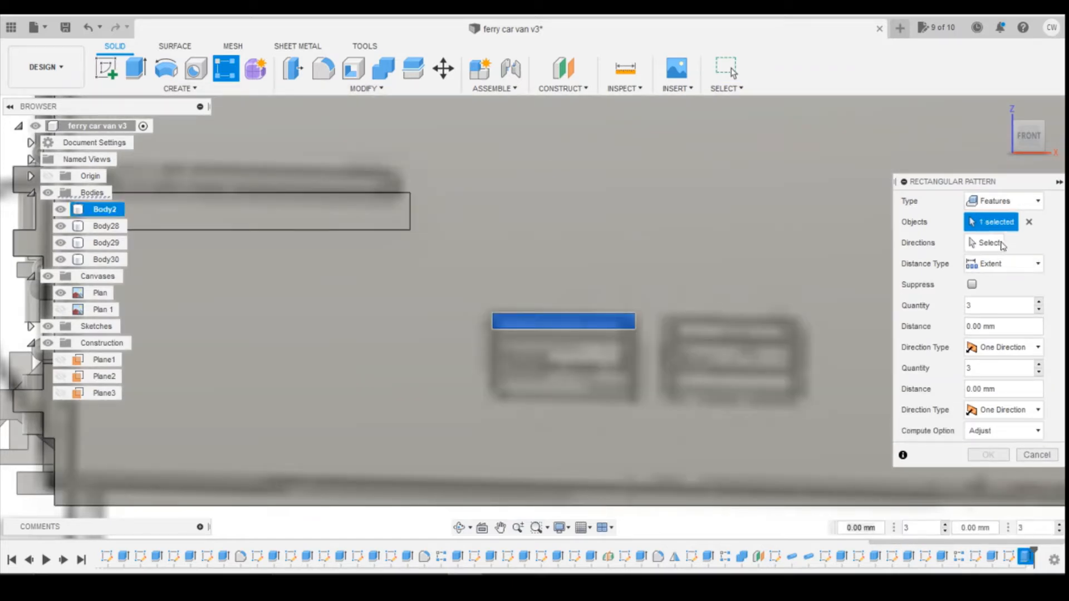
{"action": "scroll", "coordinate": [727, 342], "scroll_direction": "down", "scroll_amount": 3}
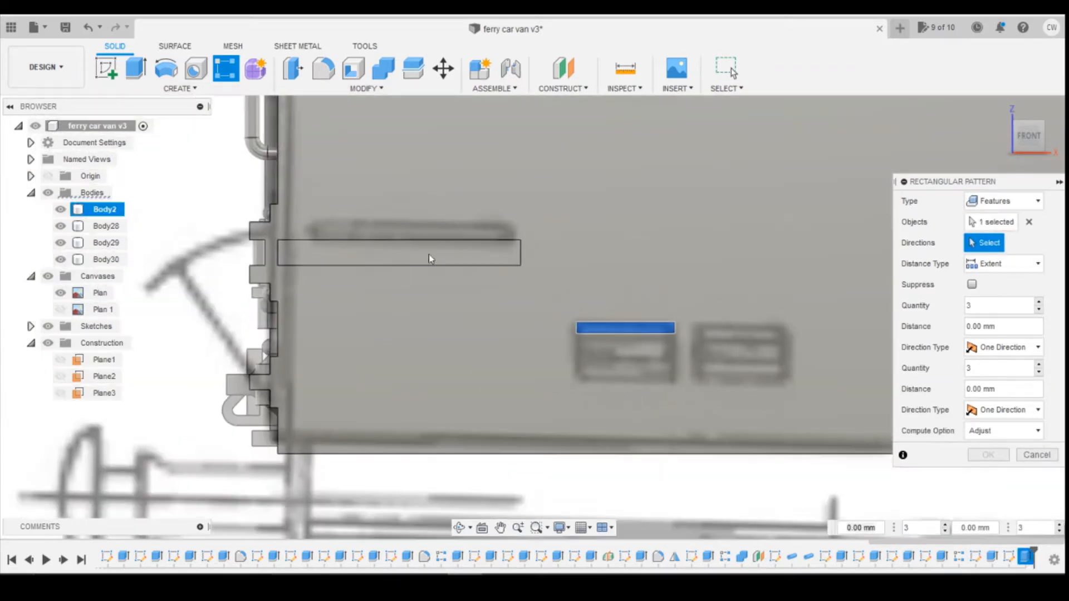
{"action": "left_click", "coordinate": [522, 254]}
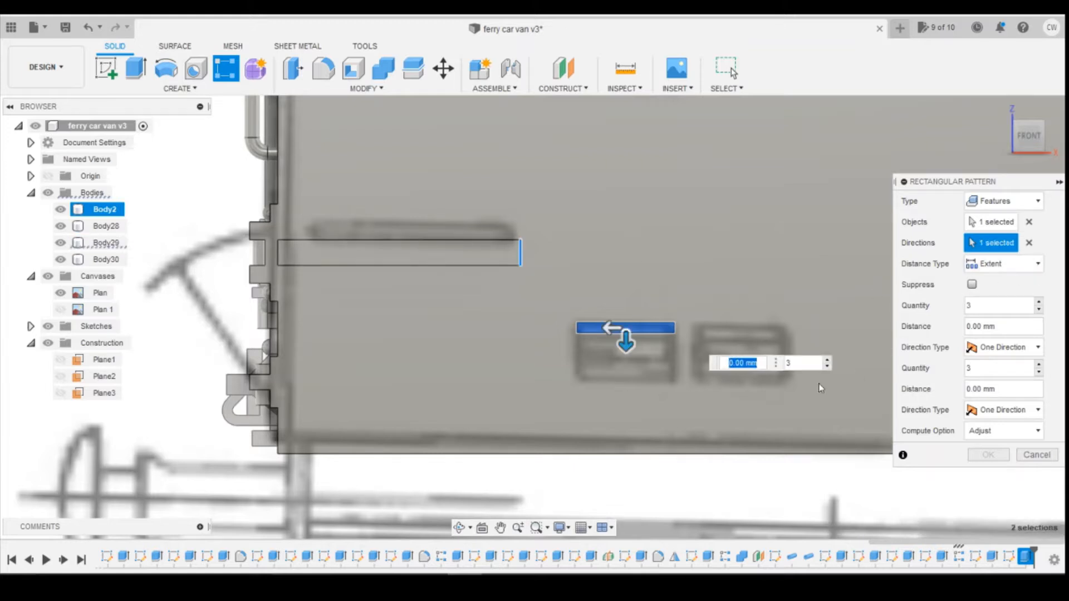
{"action": "left_click_drag", "start_coordinate": [625, 339], "coordinate": [625, 394]}
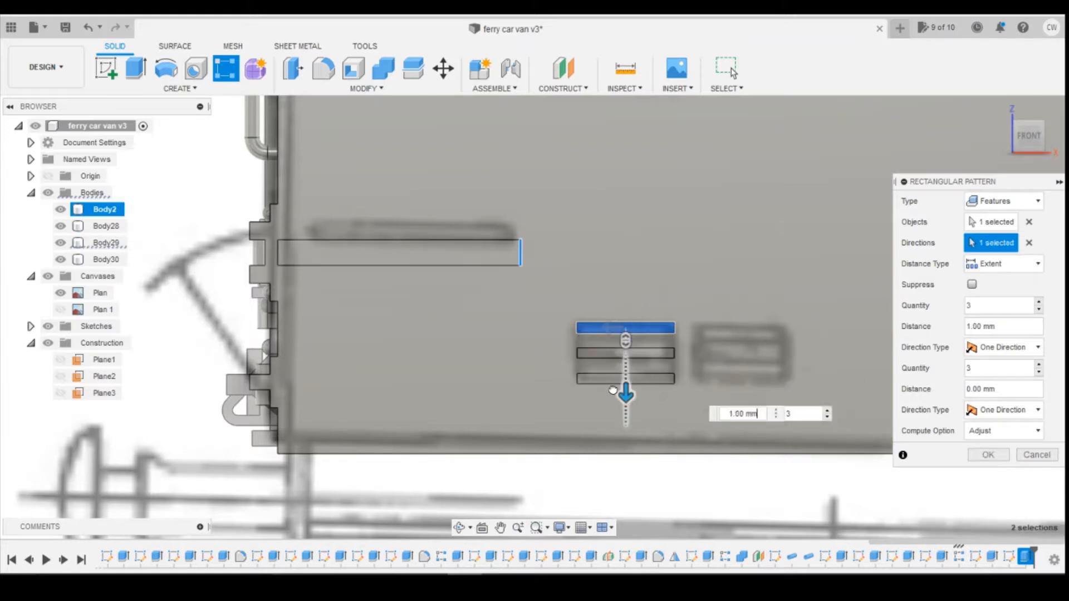
Set the downward slot pattern's quantity to 4, comparing 5 and 6 slots against the canvas vent
{"action": "left_click", "coordinate": [821, 411]}
{"action": "left_click", "coordinate": [826, 411]}
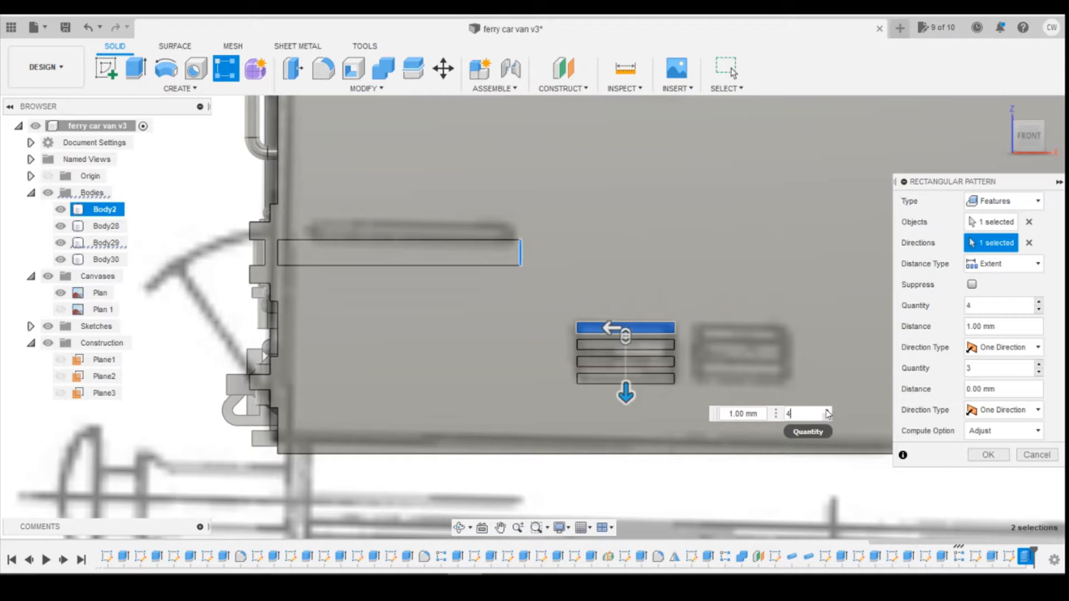
{"action": "left_click", "coordinate": [827, 412]}
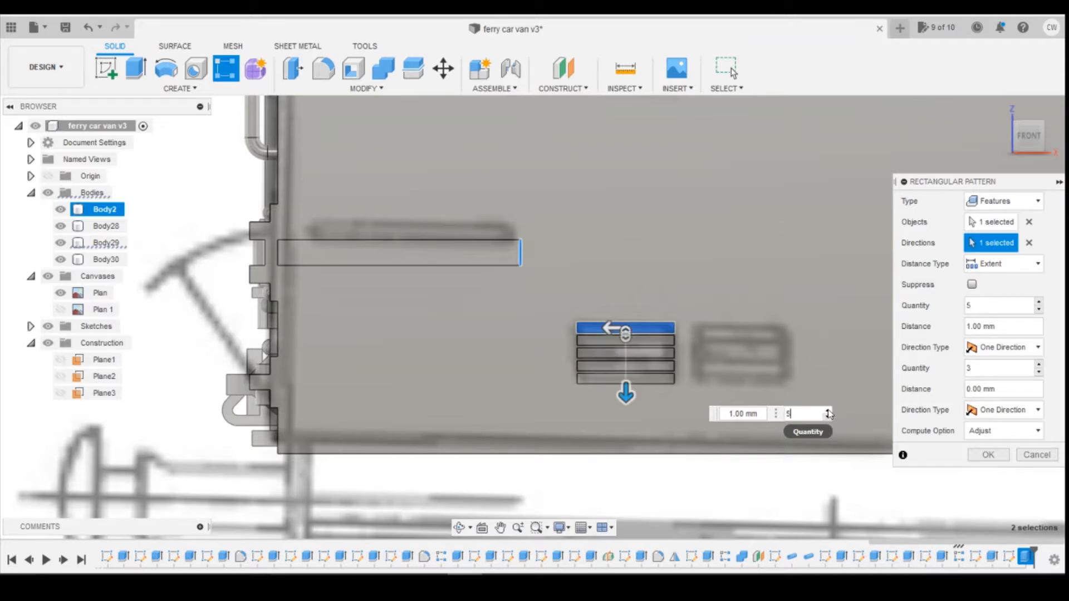
{"action": "left_click", "coordinate": [827, 411]}
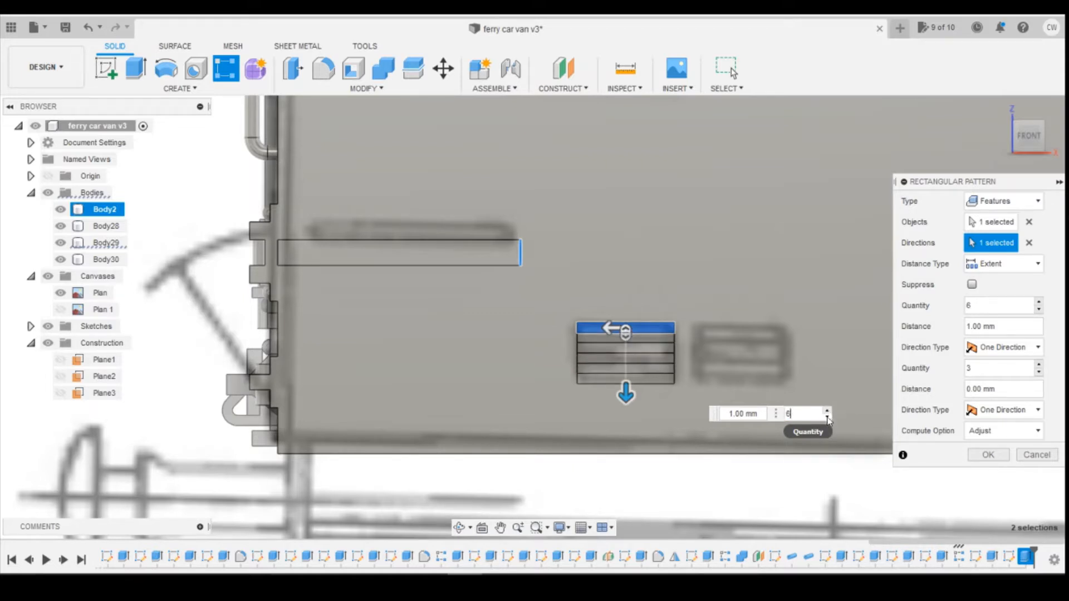
{"action": "left_click", "coordinate": [827, 418]}
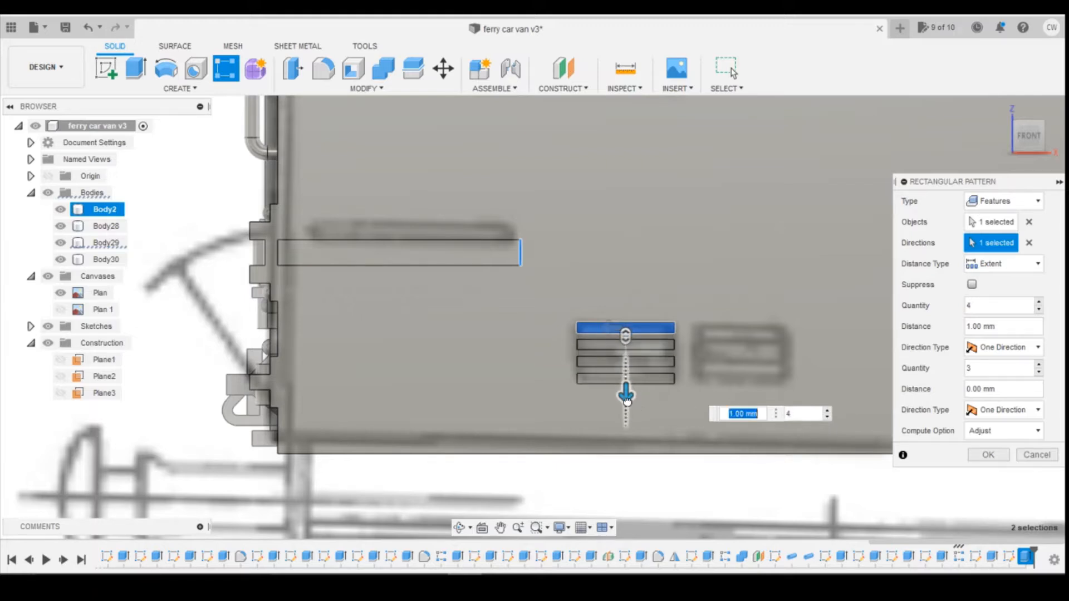
Try a 1.50 mm extent for the downward slot pattern with quantities of 4 to 6
{"action": "left_click_drag", "start_coordinate": [626, 410], "coordinate": [625, 421]}
{"action": "left_click", "coordinate": [828, 437]}
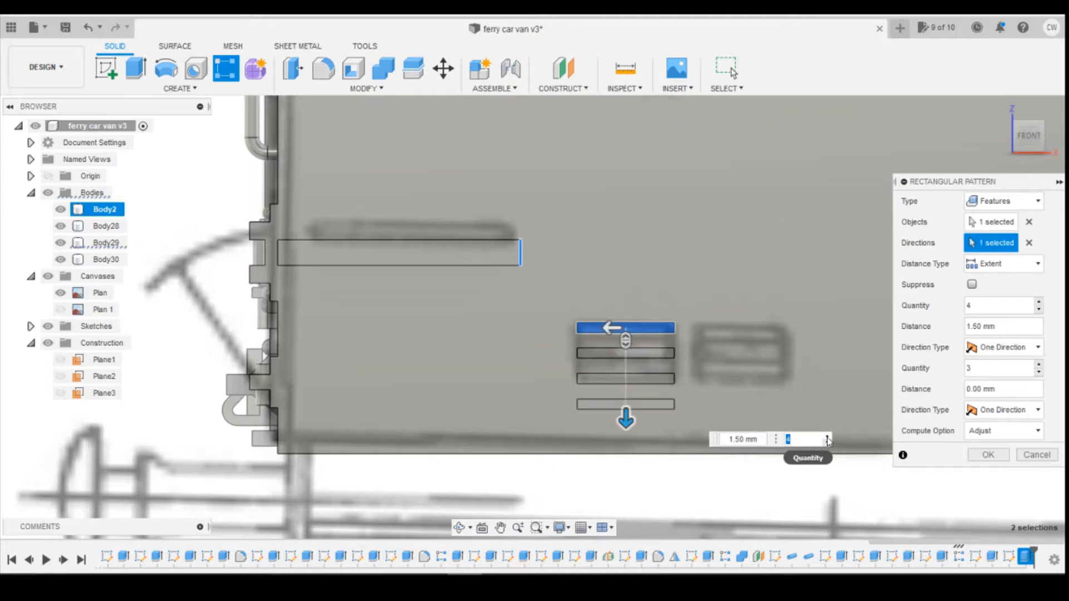
{"action": "left_click", "coordinate": [828, 438]}
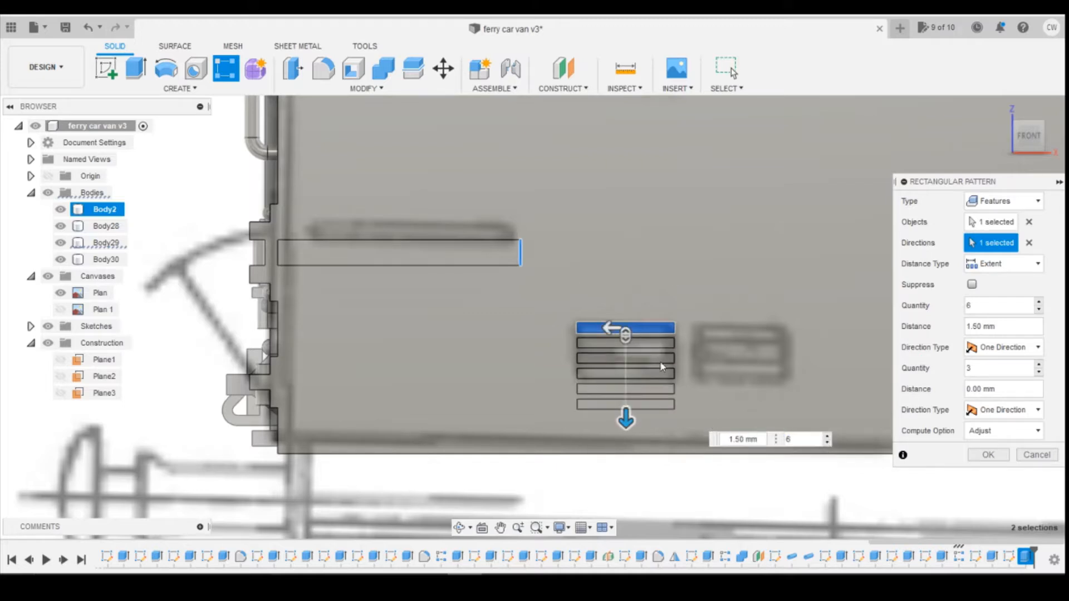
{"action": "left_click", "coordinate": [828, 444]}
{"action": "left_click", "coordinate": [828, 444]}
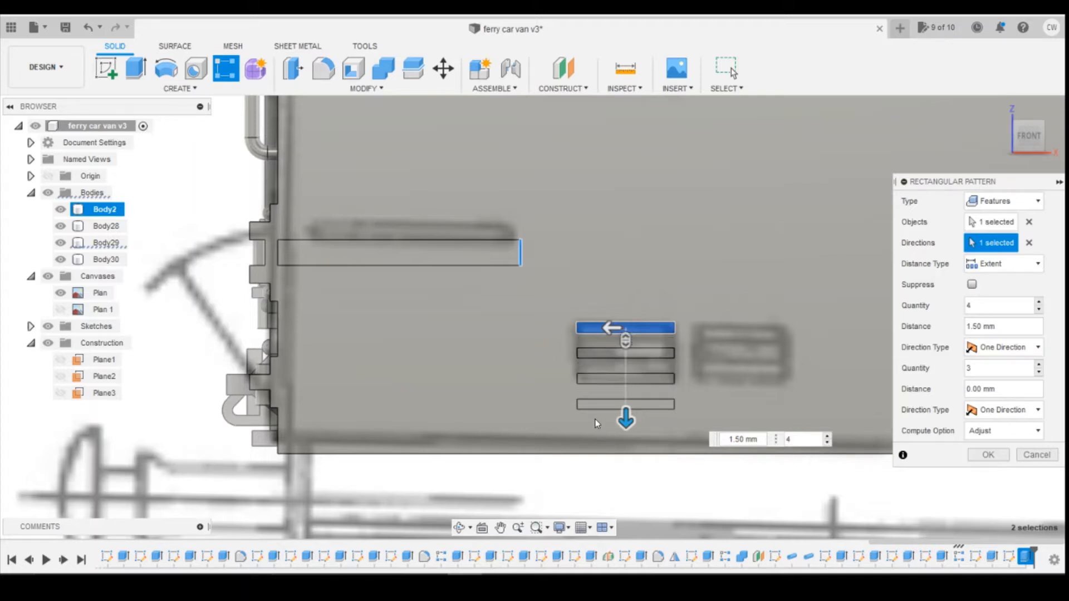
Set the downward slot pattern's extent to 1.00 mm and create the four-slot vent
{"action": "scroll", "coordinate": [599, 420], "scroll_direction": "down", "scroll_amount": 2}
{"action": "scroll", "coordinate": [616, 420], "scroll_direction": "up", "scroll_amount": 3}
{"action": "left_click_drag", "start_coordinate": [616, 406], "coordinate": [621, 379]}
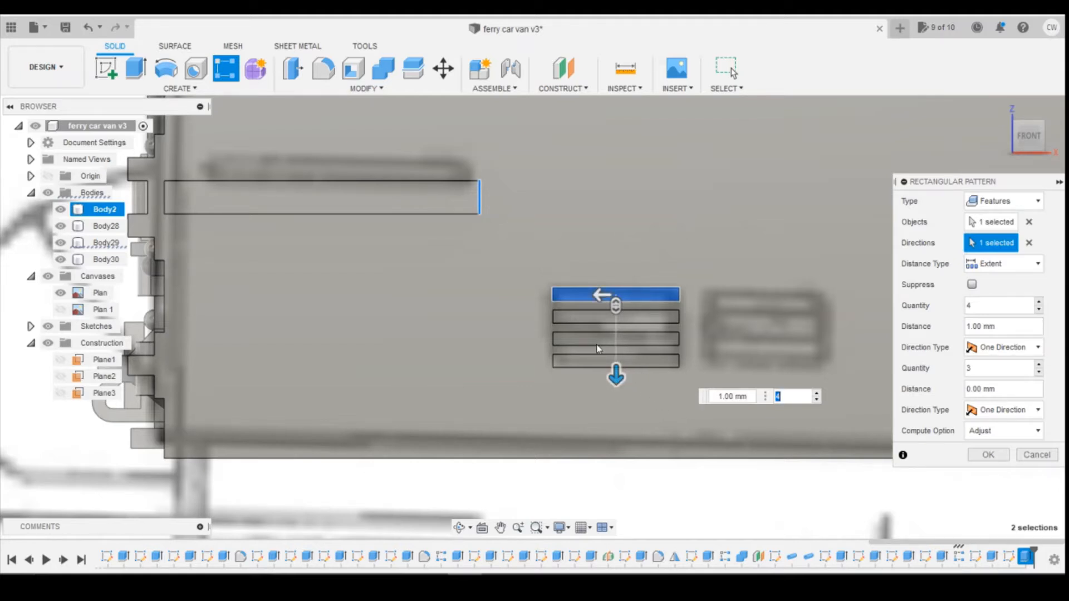
{"action": "left_click", "coordinate": [988, 455]}
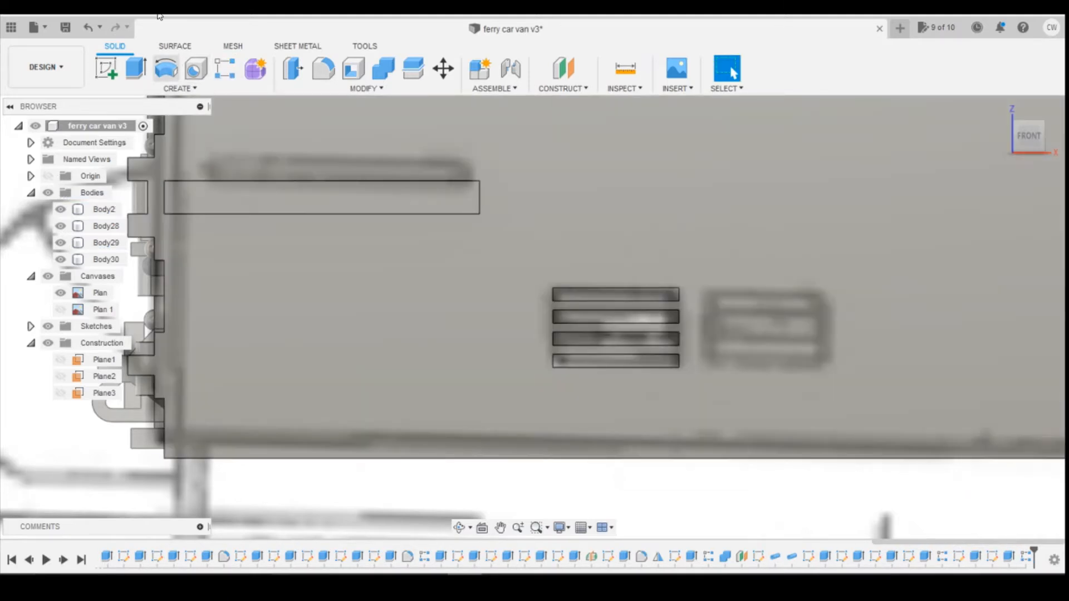
Pattern the complete four-slot vent along the van's bottom edge with quantity 2 and distance -2.30 mm, over the adjacent canvas vent
{"action": "left_click", "coordinate": [225, 68]}
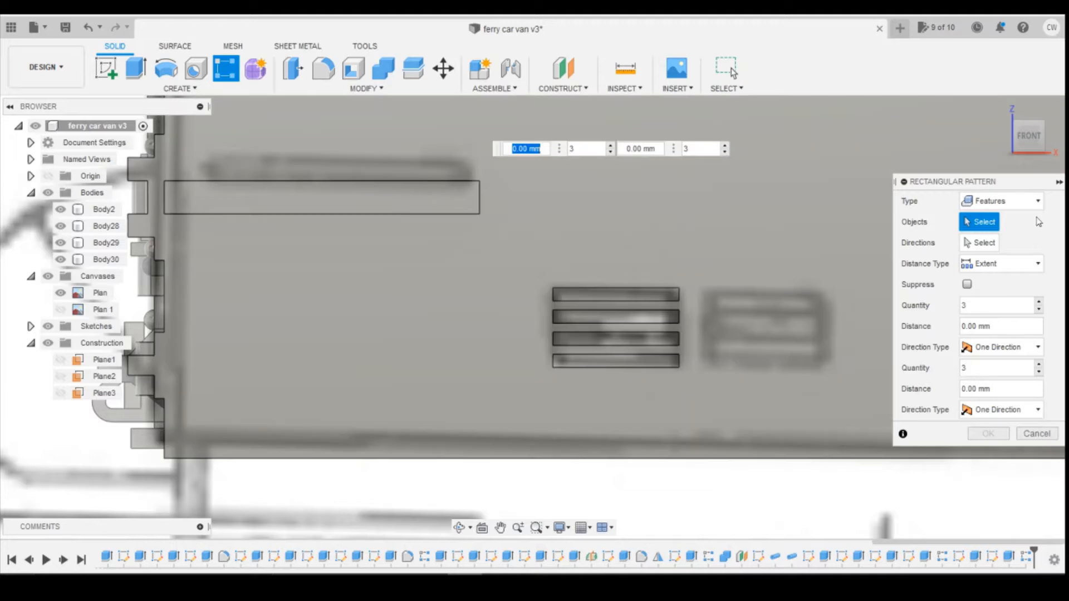
{"action": "left_click", "coordinate": [1010, 557]}
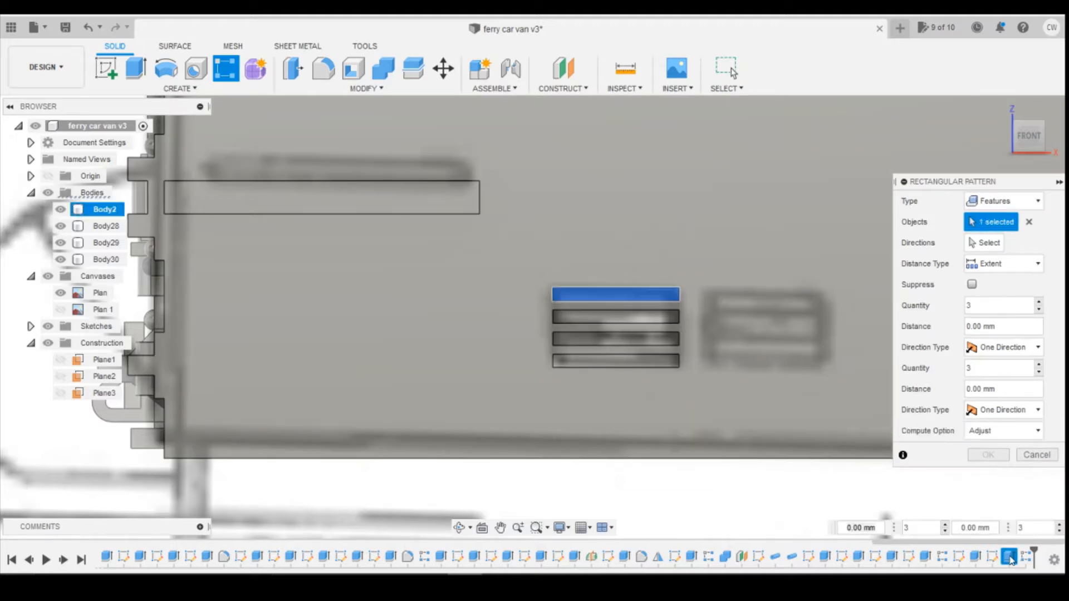
{"action": "left_click", "coordinate": [1026, 557]}
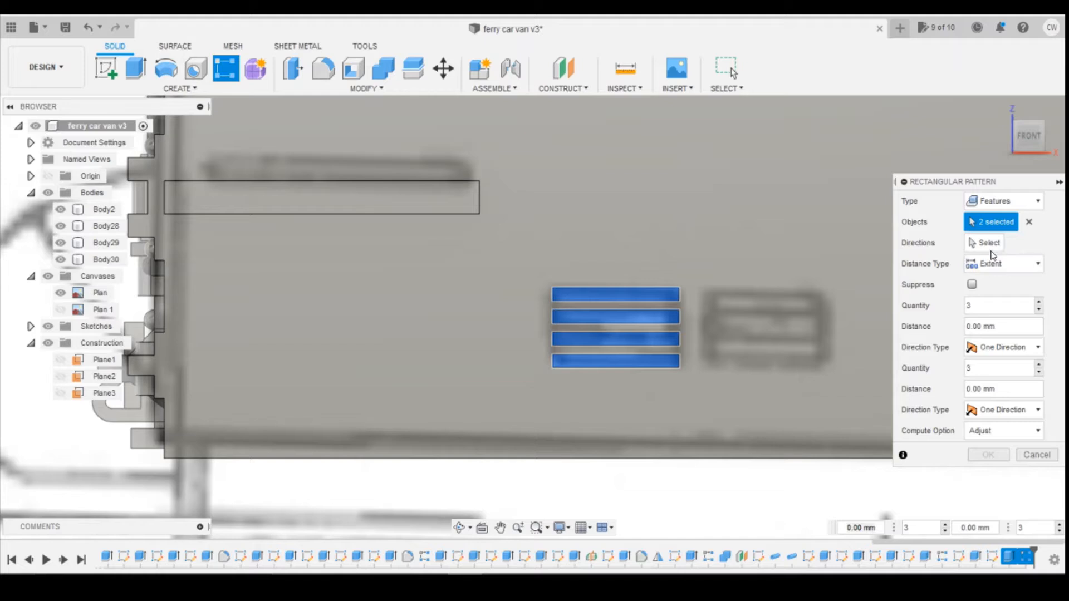
{"action": "left_click", "coordinate": [985, 243]}
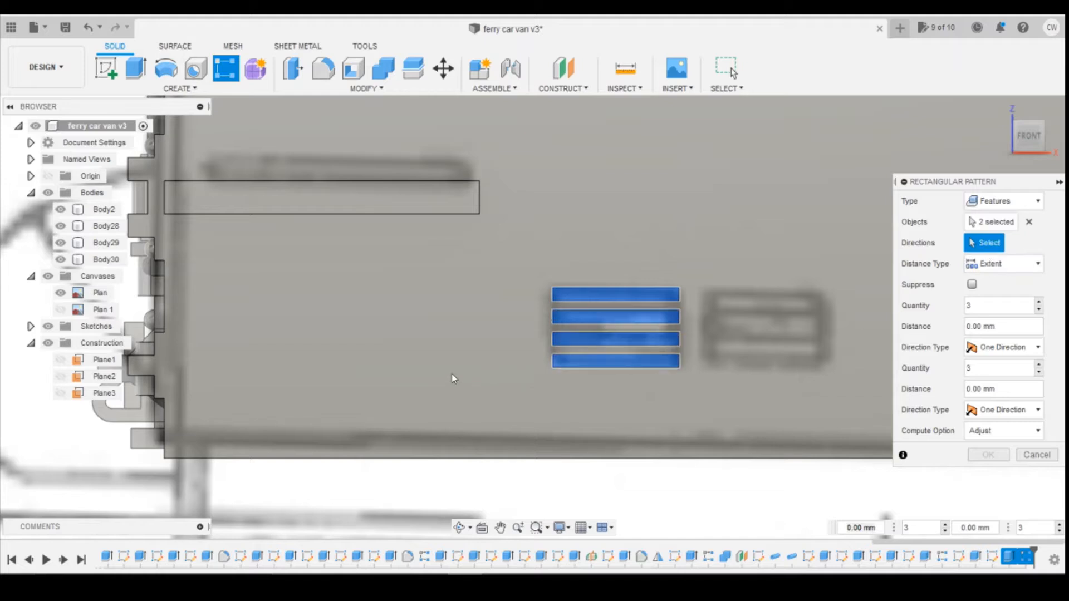
{"action": "scroll", "coordinate": [454, 379], "scroll_direction": "down", "scroll_amount": 2}
{"action": "scroll", "coordinate": [725, 350], "scroll_direction": "up", "scroll_amount": 3}
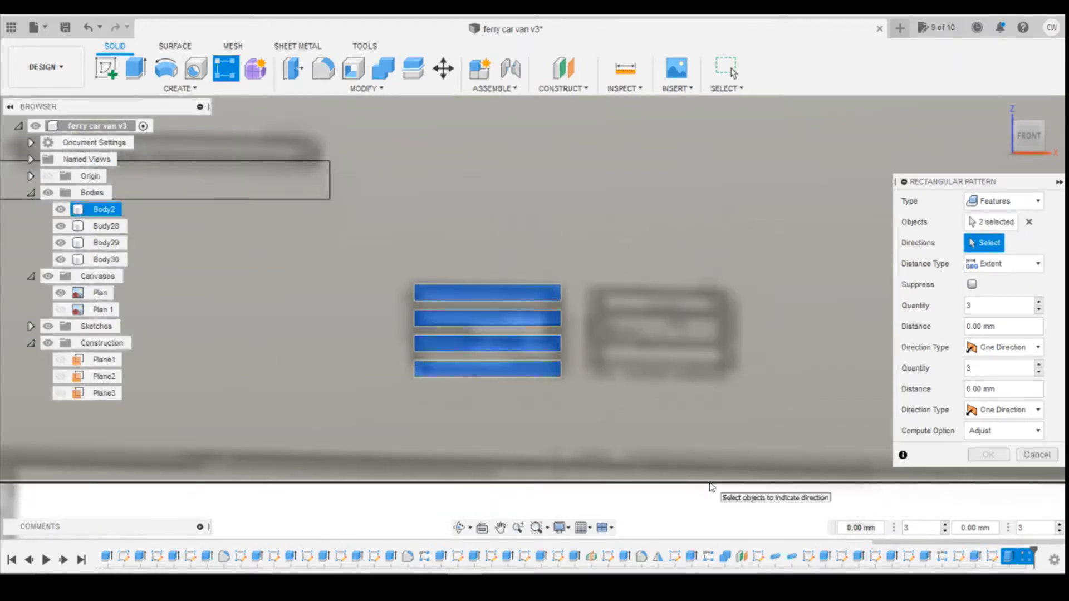
{"action": "left_click", "coordinate": [710, 482]}
{"action": "left_click_drag", "start_coordinate": [489, 329], "coordinate": [689, 331]}
{"action": "left_click", "coordinate": [869, 366]}
{"action": "left_click", "coordinate": [872, 370]}
{"action": "scroll", "coordinate": [630, 398], "scroll_direction": "down", "scroll_amount": 5}
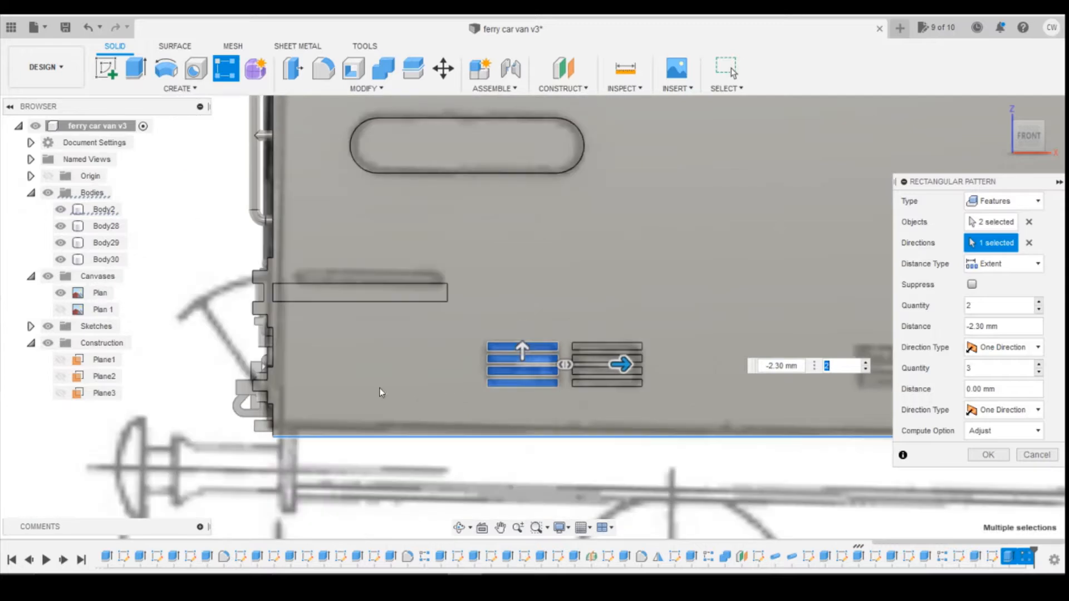
{"action": "scroll", "coordinate": [378, 389], "scroll_direction": "down", "scroll_amount": 2}
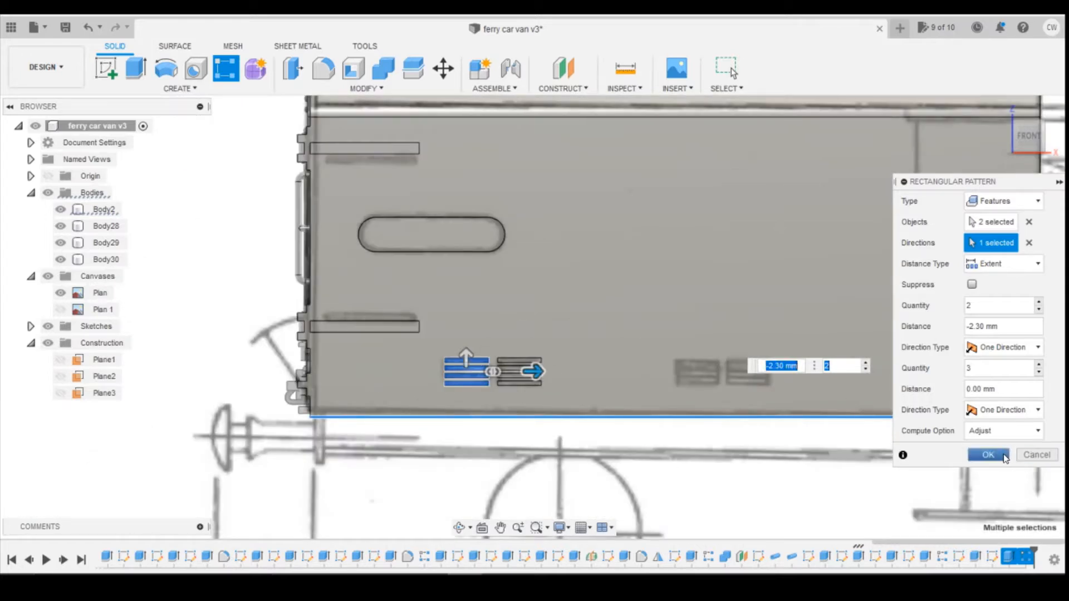
{"action": "left_click", "coordinate": [1005, 457]}
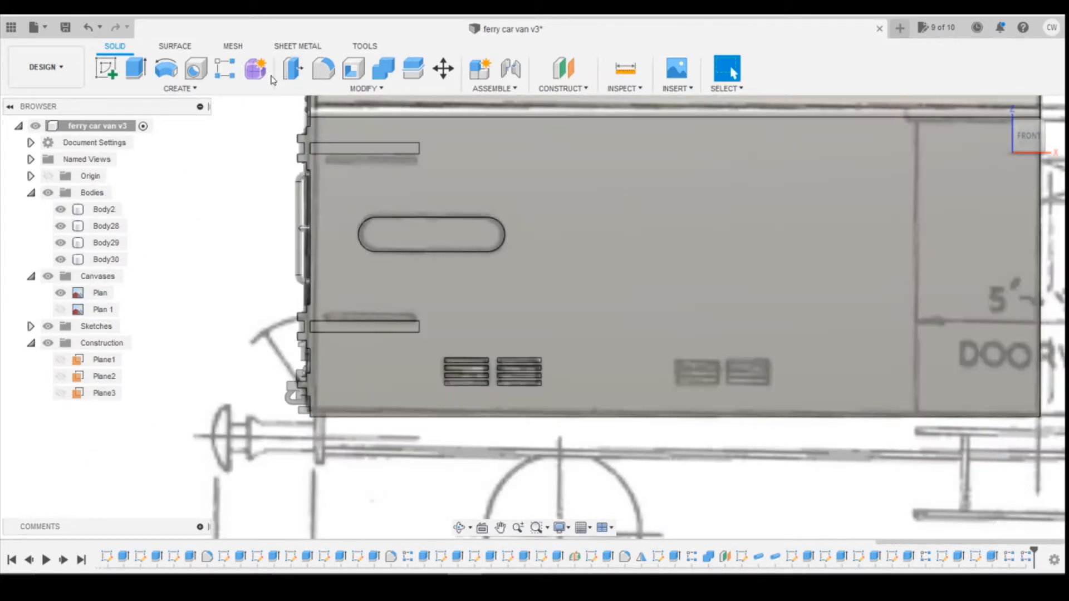
Pattern the pair of vents along the van's bottom edge with quantity 2 and a 10.00 mm extent, over the second canvas vent pair
{"action": "left_click", "coordinate": [237, 74]}
{"action": "left_click", "coordinate": [992, 556]}
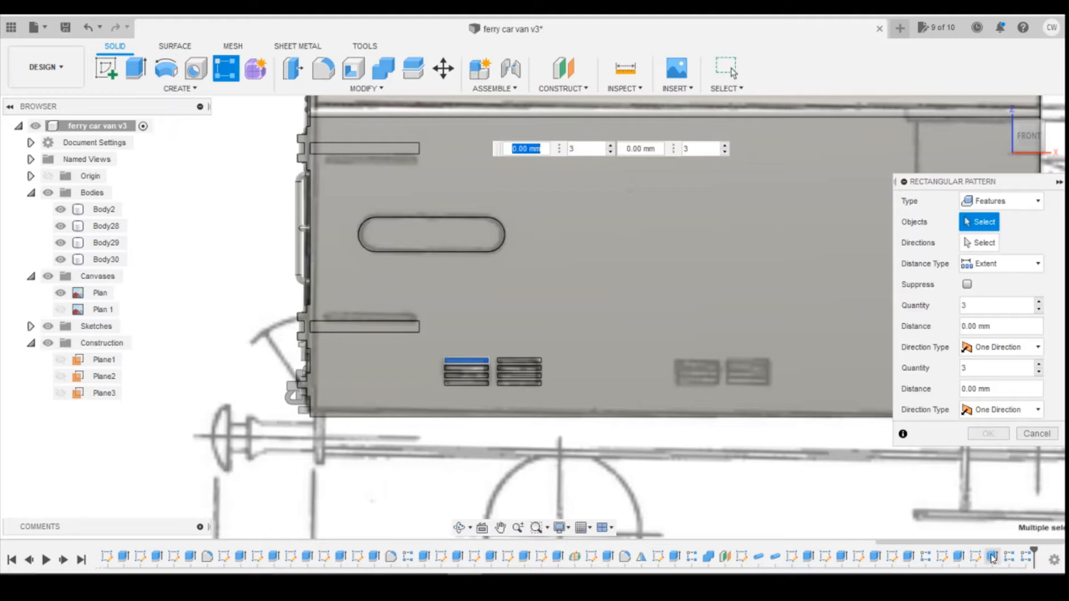
{"action": "left_click", "coordinate": [1008, 557]}
{"action": "left_click", "coordinate": [1026, 557]}
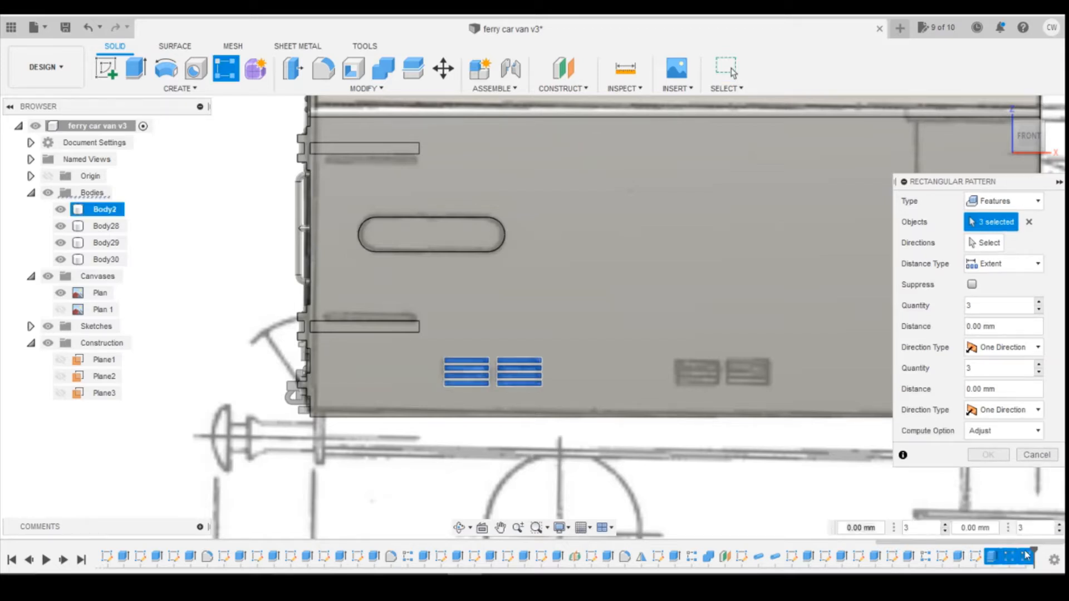
{"action": "left_click", "coordinate": [986, 245]}
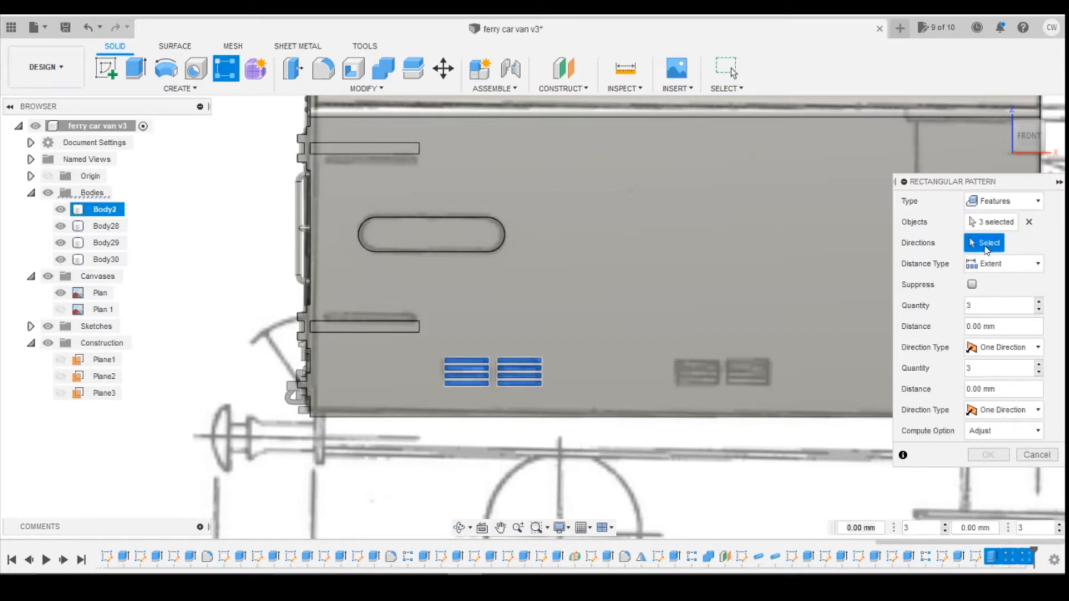
{"action": "left_click", "coordinate": [830, 417]}
{"action": "key", "text": "Tab"}
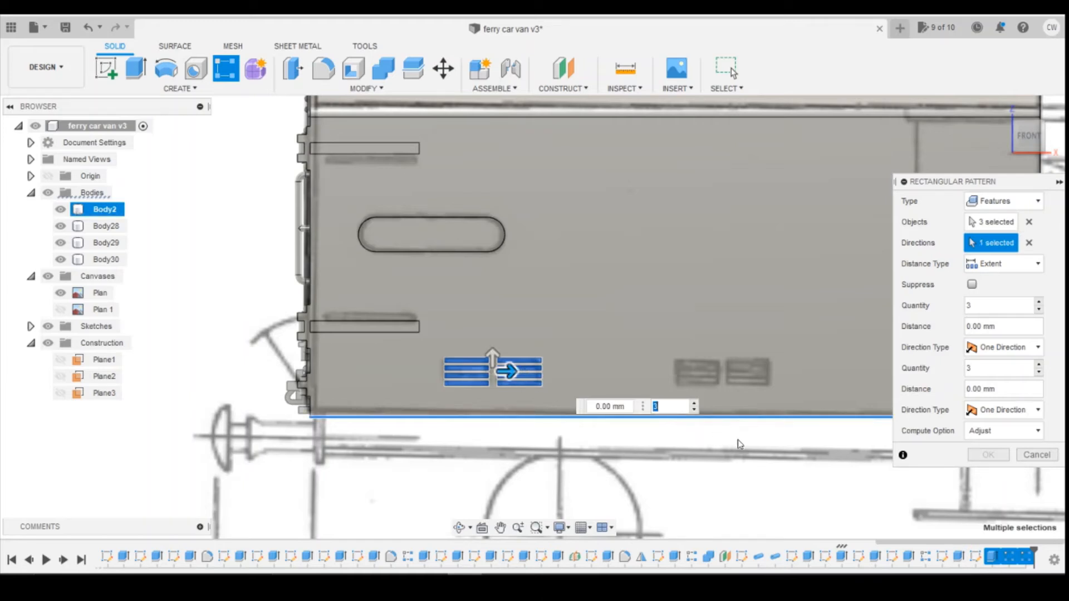
{"action": "left_click_drag", "start_coordinate": [519, 381], "coordinate": [751, 390]}
{"action": "key", "text": "Tab"}
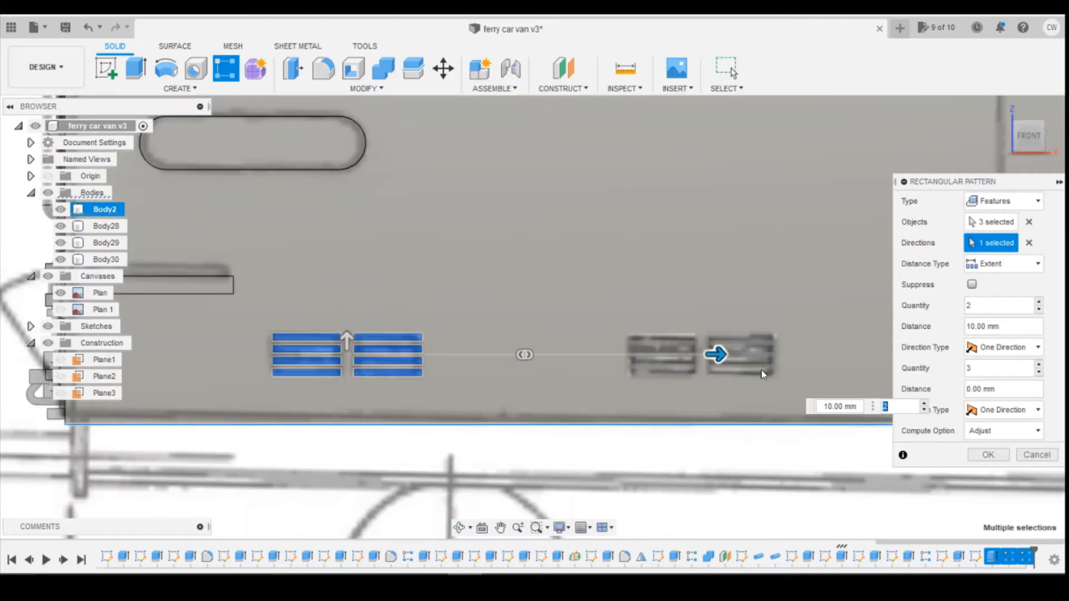
{"action": "scroll", "coordinate": [761, 369], "scroll_direction": "up", "scroll_amount": 5}
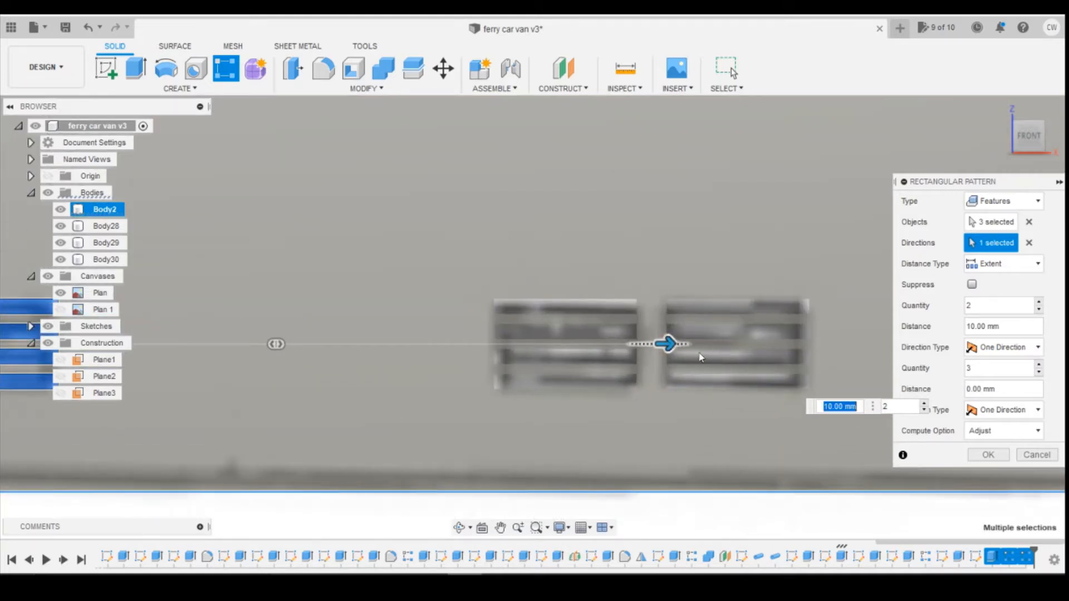
{"action": "scroll", "coordinate": [640, 375], "scroll_direction": "down", "scroll_amount": 3}
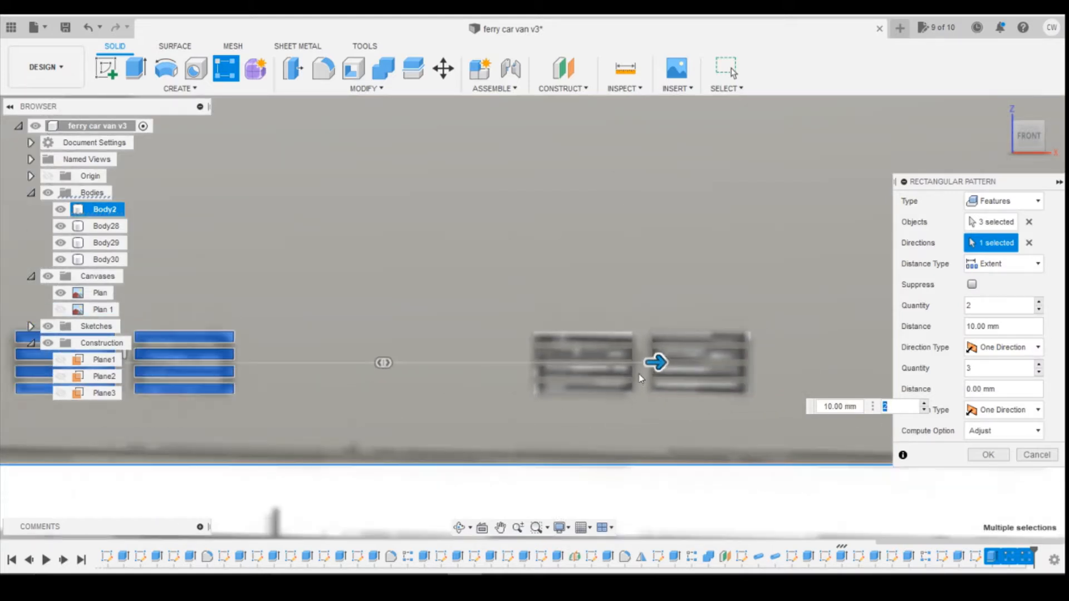
{"action": "left_click", "coordinate": [987, 453]}
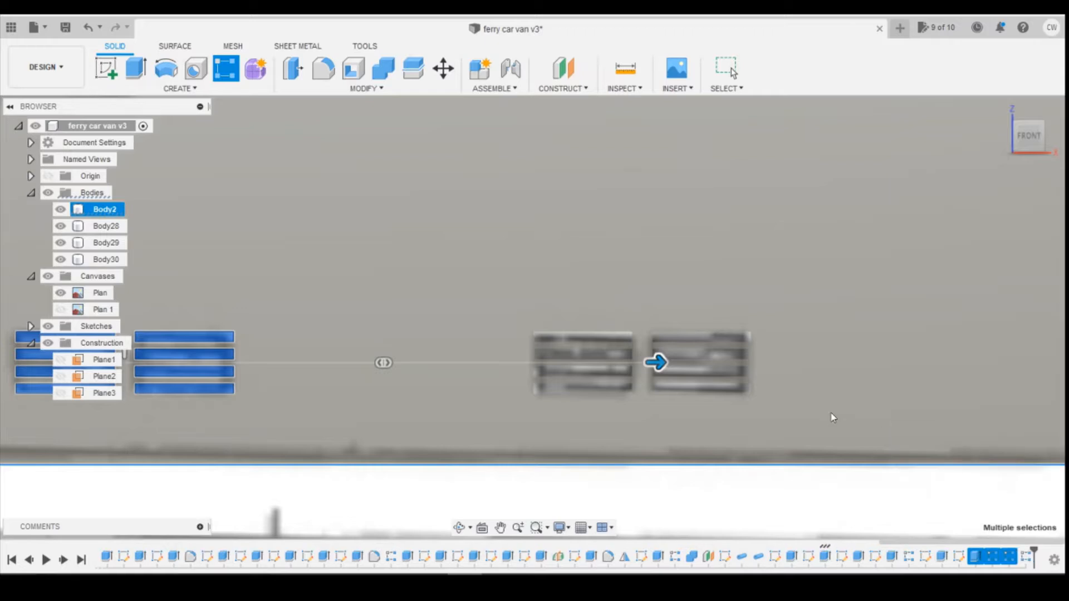
Start a sketch on the end face of the van's curved roof rim and view it squarely from the left
{"action": "scroll", "coordinate": [837, 411], "scroll_direction": "down", "scroll_amount": 3}
{"action": "scroll", "coordinate": [836, 411], "scroll_direction": "down", "scroll_amount": 5}
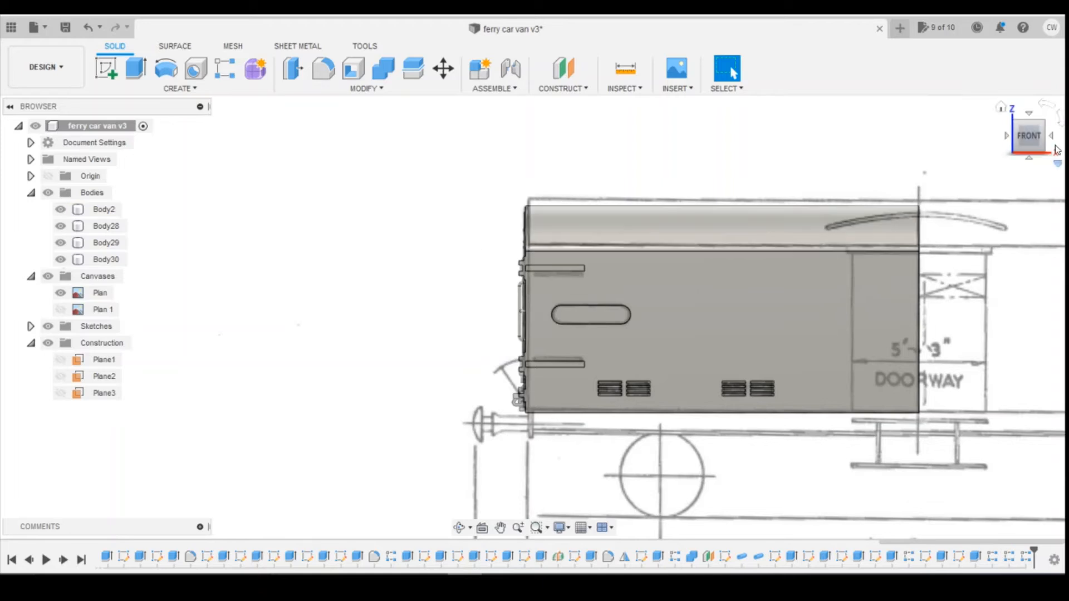
{"action": "left_click_drag", "start_coordinate": [1034, 143], "coordinate": [1055, 142]}
{"action": "scroll", "coordinate": [530, 229], "scroll_direction": "up", "scroll_amount": 5}
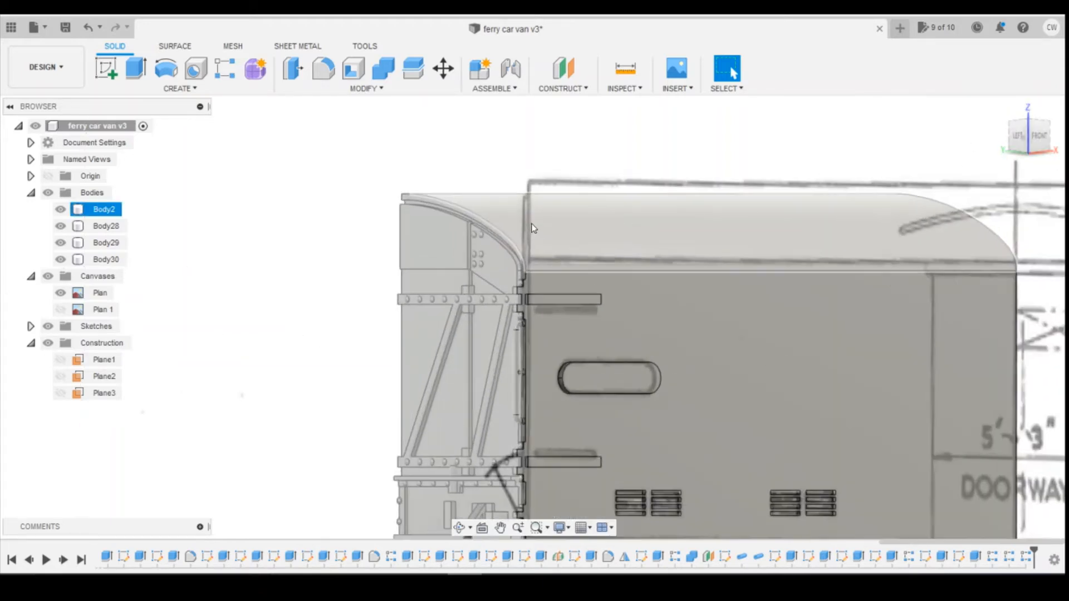
{"action": "scroll", "coordinate": [589, 257], "scroll_direction": "up", "scroll_amount": 2}
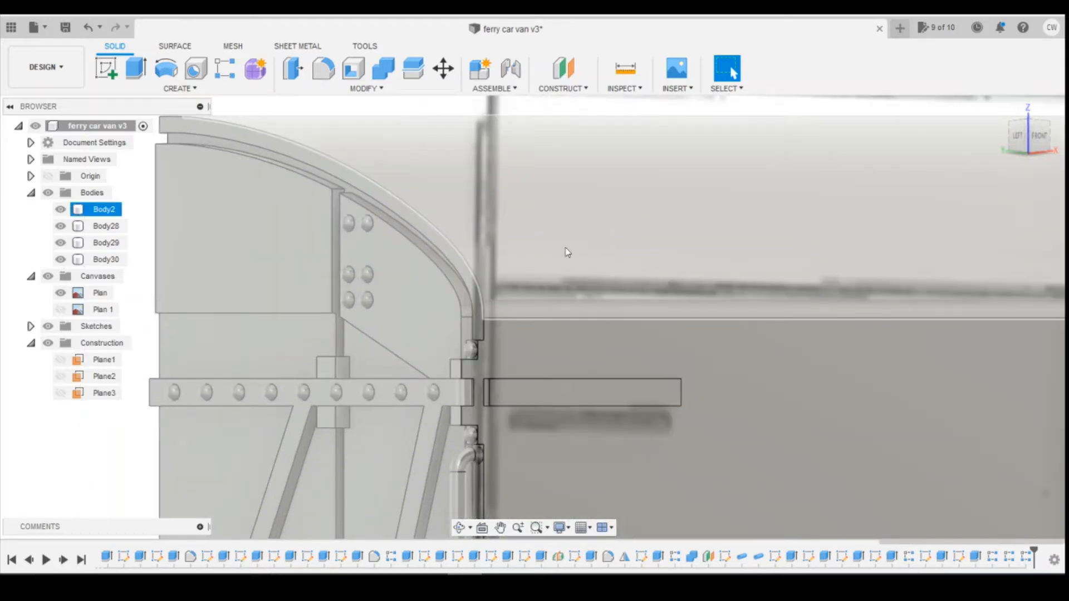
{"action": "left_click", "coordinate": [104, 209]}
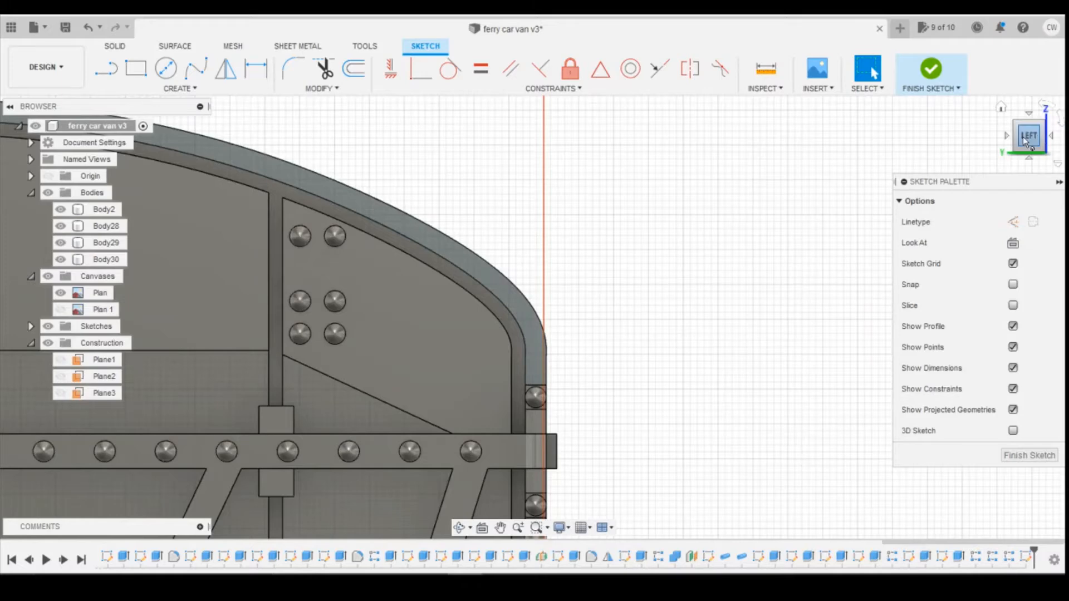
{"action": "left_click_drag", "start_coordinate": [1022, 138], "coordinate": [1007, 141]}
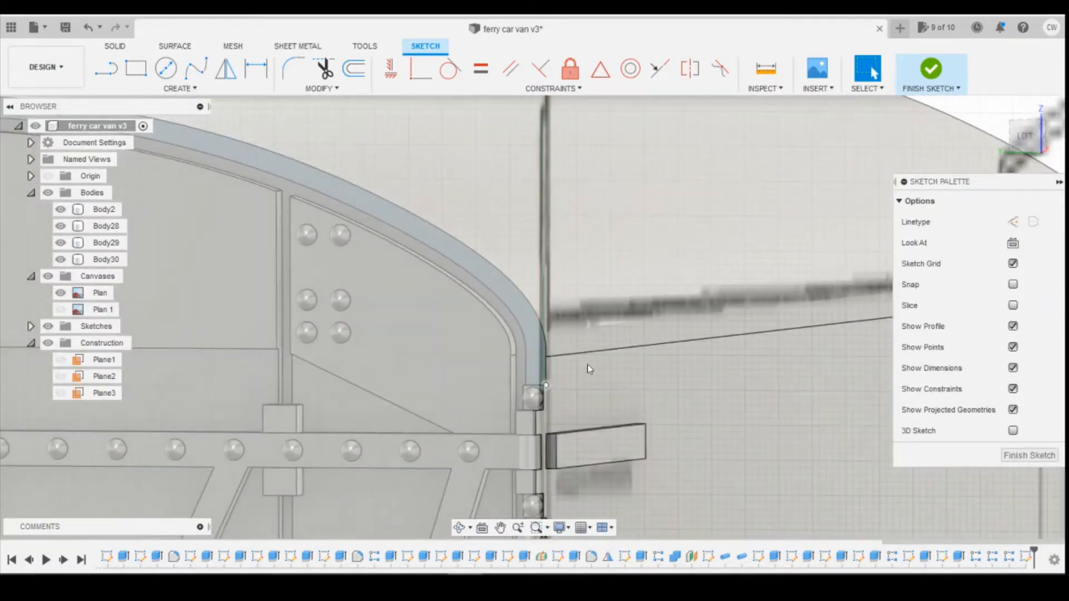
{"action": "left_click", "coordinate": [1033, 140]}
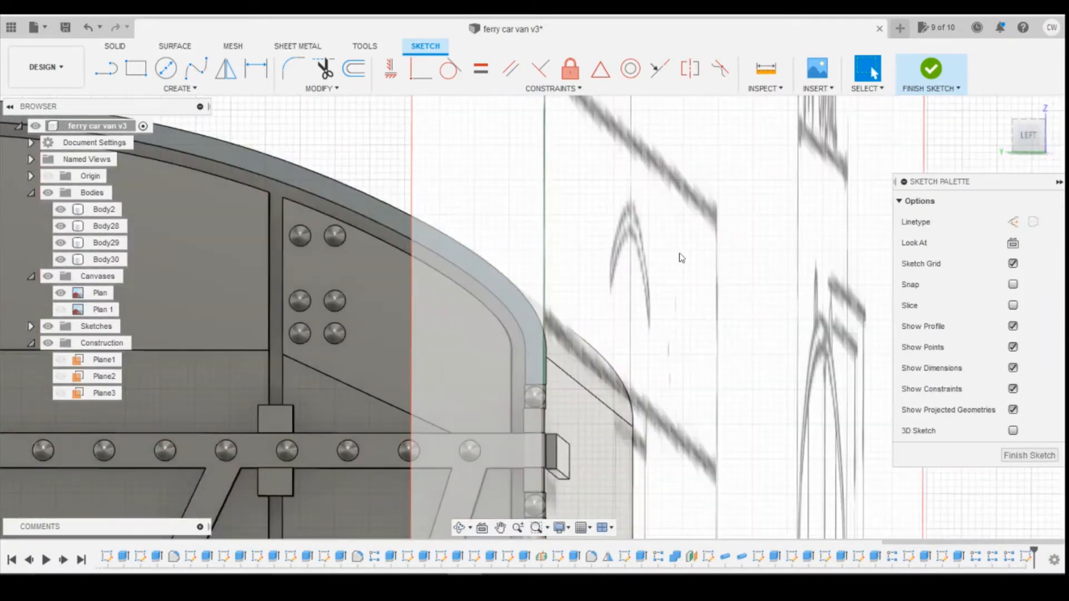
{"action": "left_click", "coordinate": [1020, 143]}
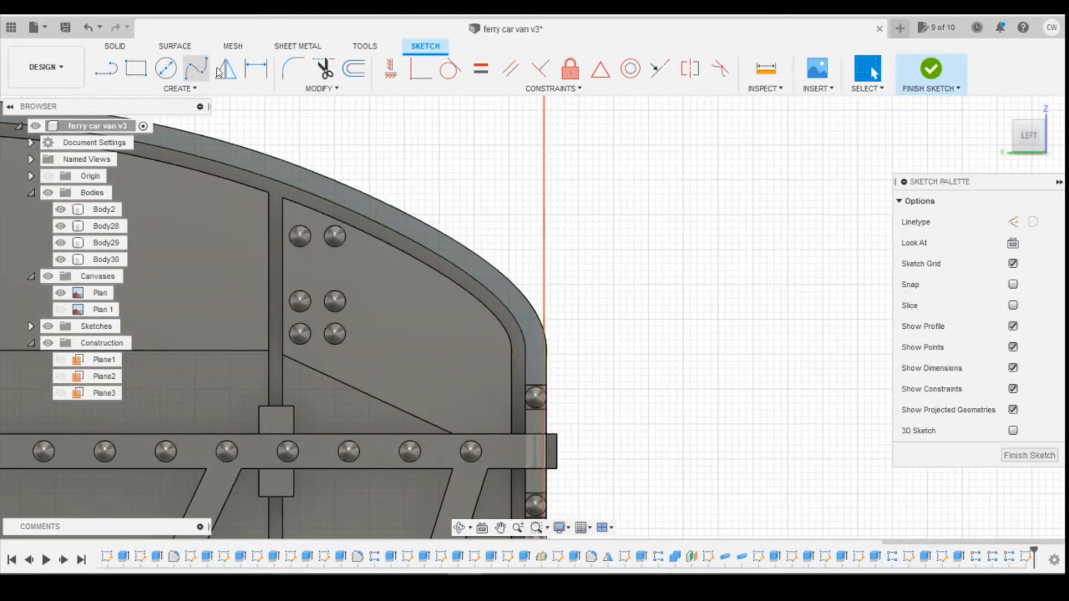
Offset the roof rim's outer curve and its short straight side edge outward by 0.1 mm
{"action": "left_click", "coordinate": [354, 69]}
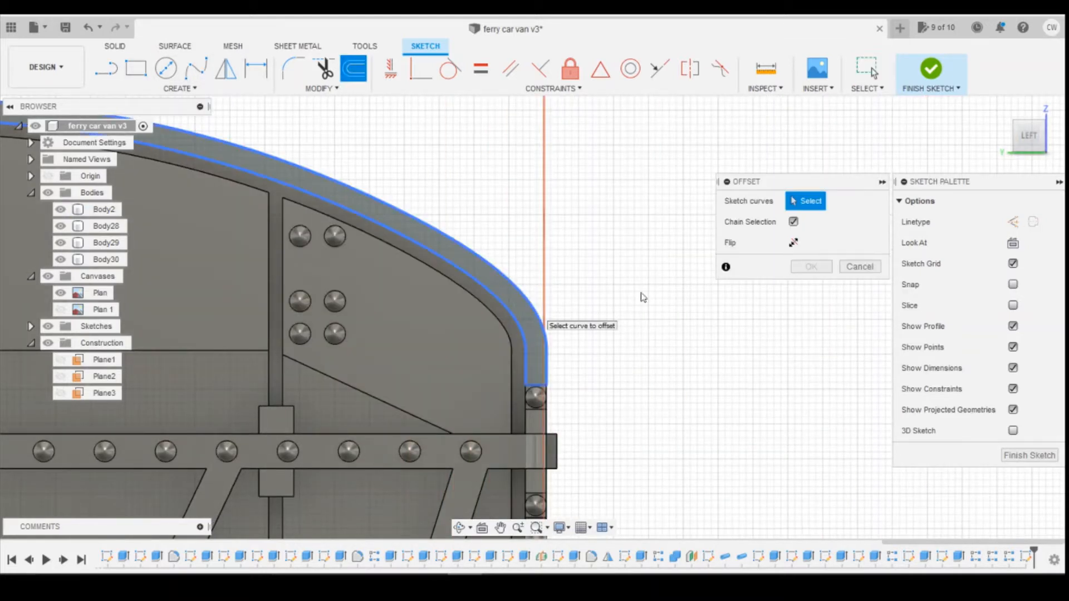
{"action": "left_click", "coordinate": [502, 278]}
{"action": "left_click", "coordinate": [547, 372]}
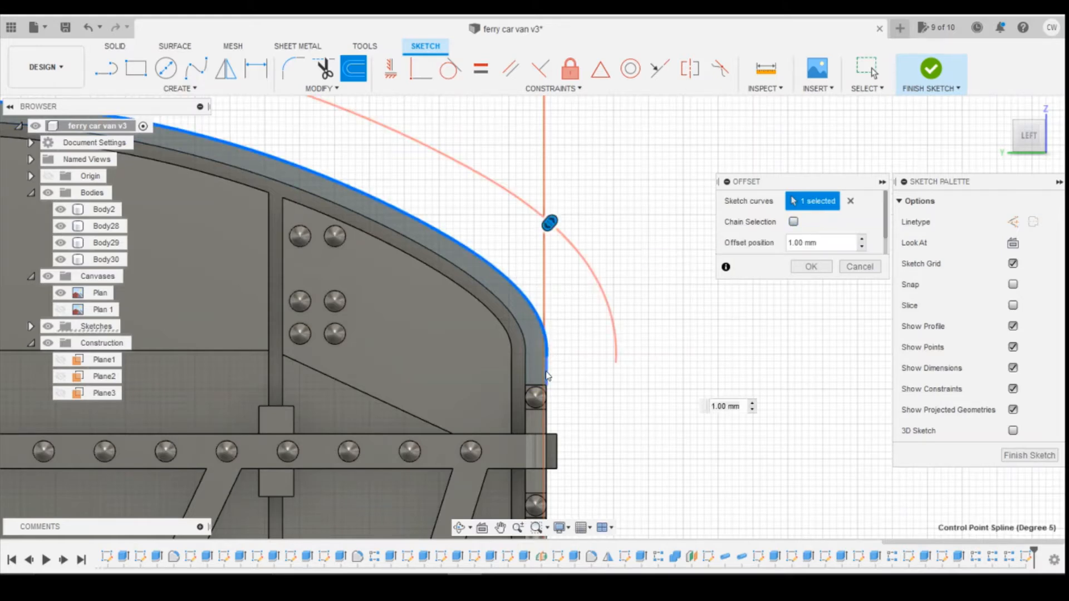
{"action": "scroll", "coordinate": [609, 319], "scroll_direction": "down", "scroll_amount": 3}
{"action": "scroll", "coordinate": [621, 314], "scroll_direction": "up", "scroll_amount": 3}
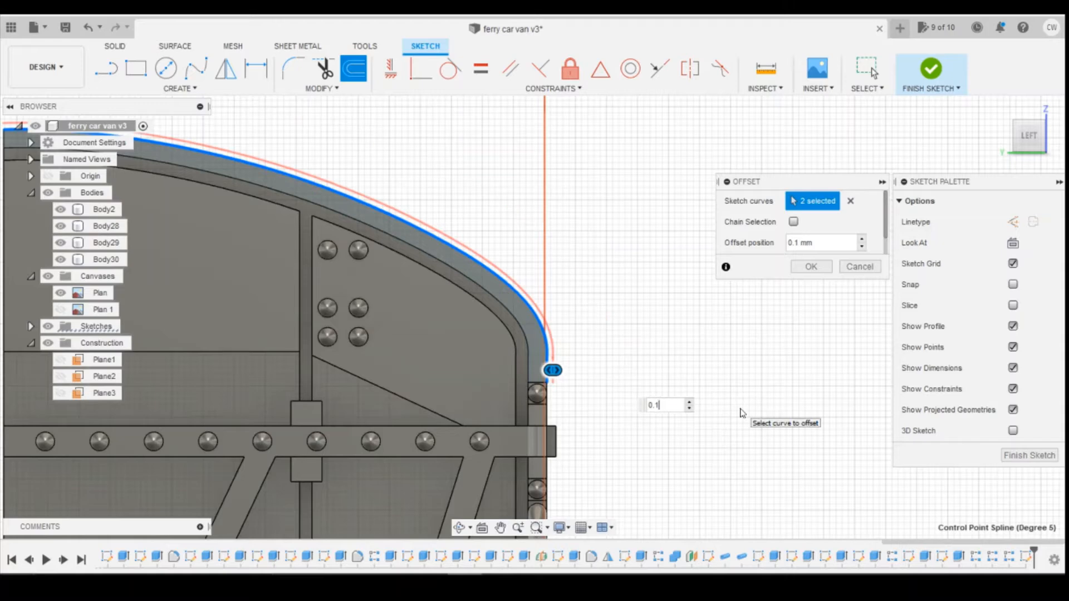
{"action": "key", "text": "Return"}
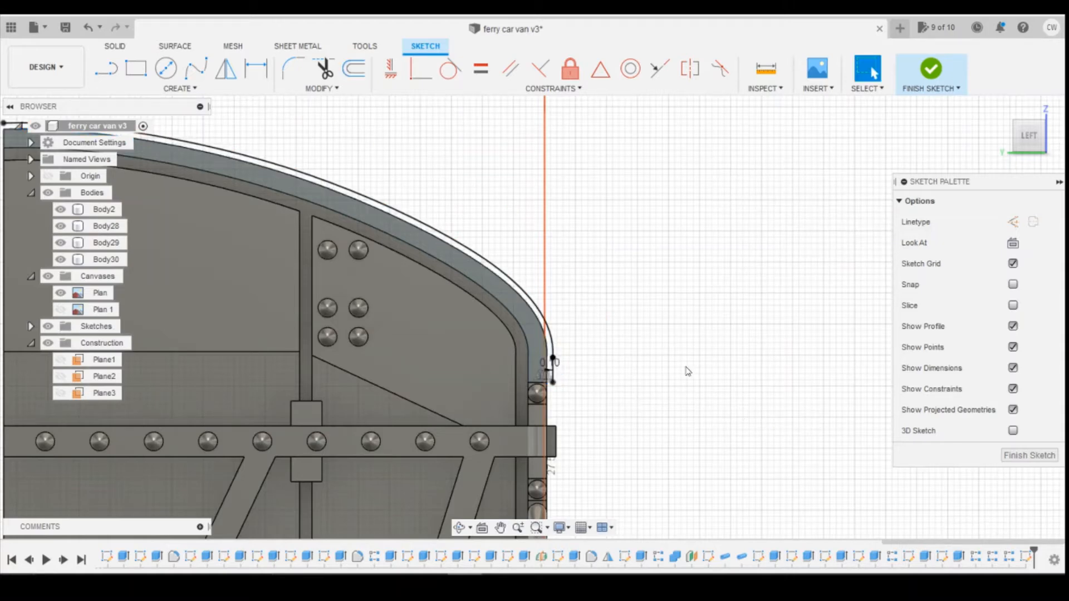
Draw a line about 0.10 mm long joining the offset's lower end to the roof rim's outer edge
{"action": "scroll", "coordinate": [585, 400], "scroll_direction": "up", "scroll_amount": 5}
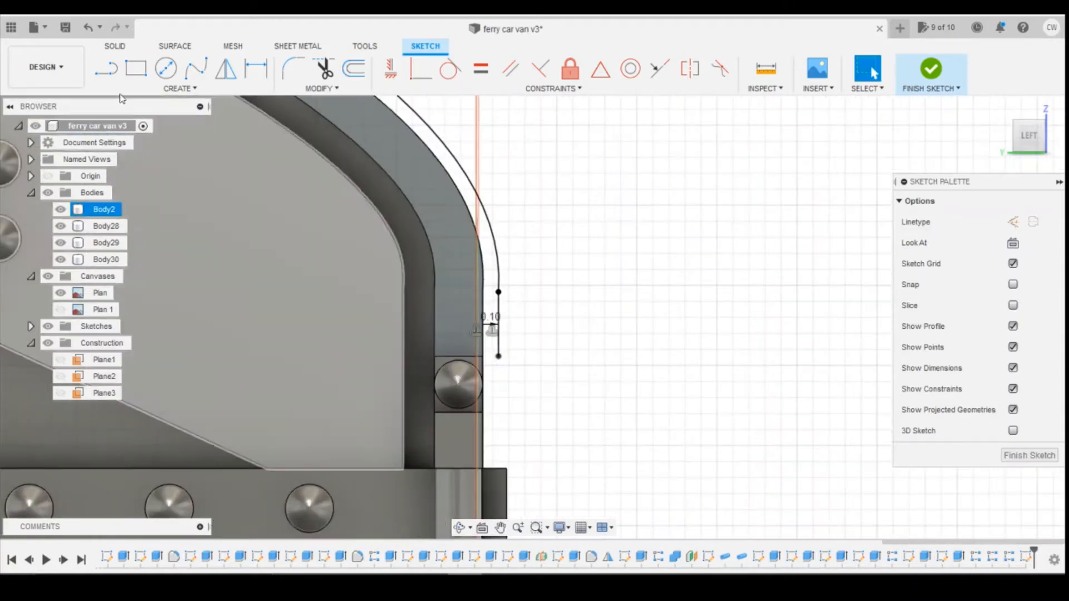
{"action": "key", "text": "l"}
{"action": "left_click", "coordinate": [500, 358]}
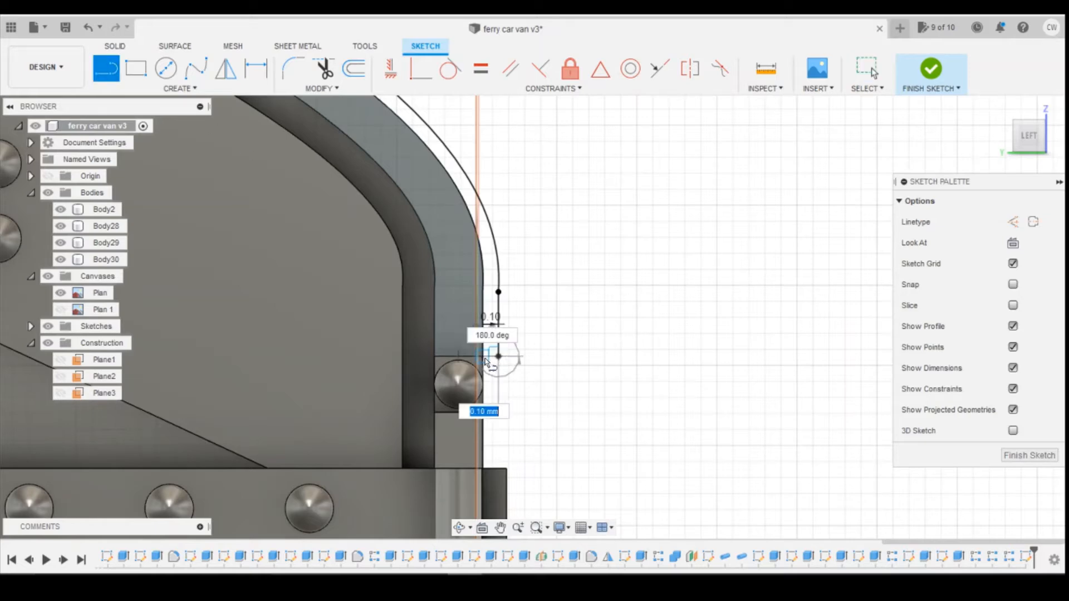
{"action": "left_click", "coordinate": [483, 359]}
{"action": "scroll", "coordinate": [663, 366], "scroll_direction": "down", "scroll_amount": 8}
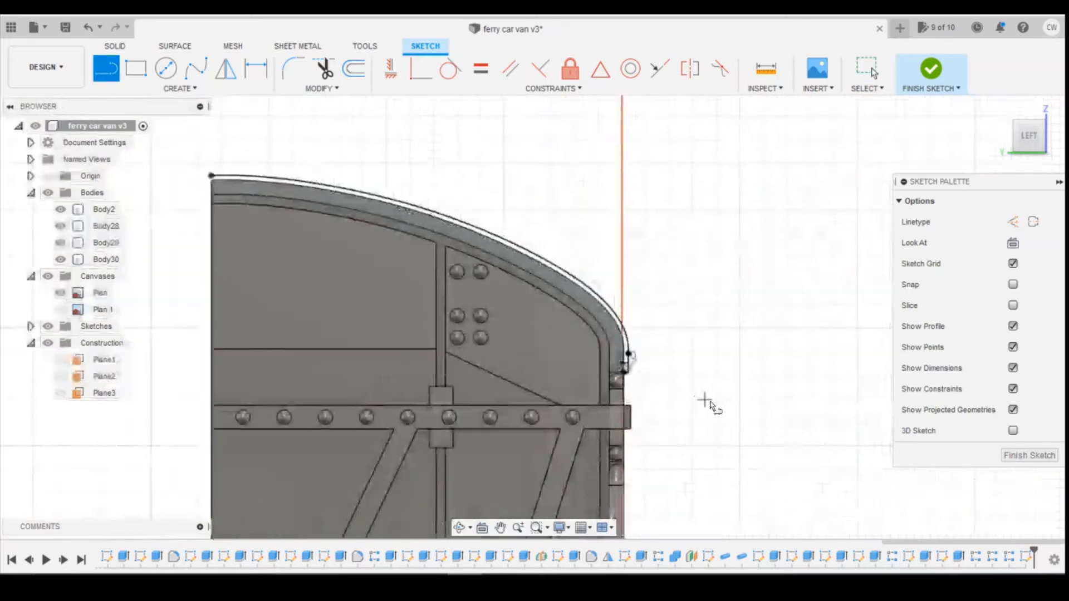
Close the profile at the roof's crown with a short line about 0.10 mm long from the rim corner to the offset curve
{"action": "scroll", "coordinate": [284, 214], "scroll_direction": "up", "scroll_amount": 4}
{"action": "scroll", "coordinate": [646, 332], "scroll_direction": "up", "scroll_amount": 4}
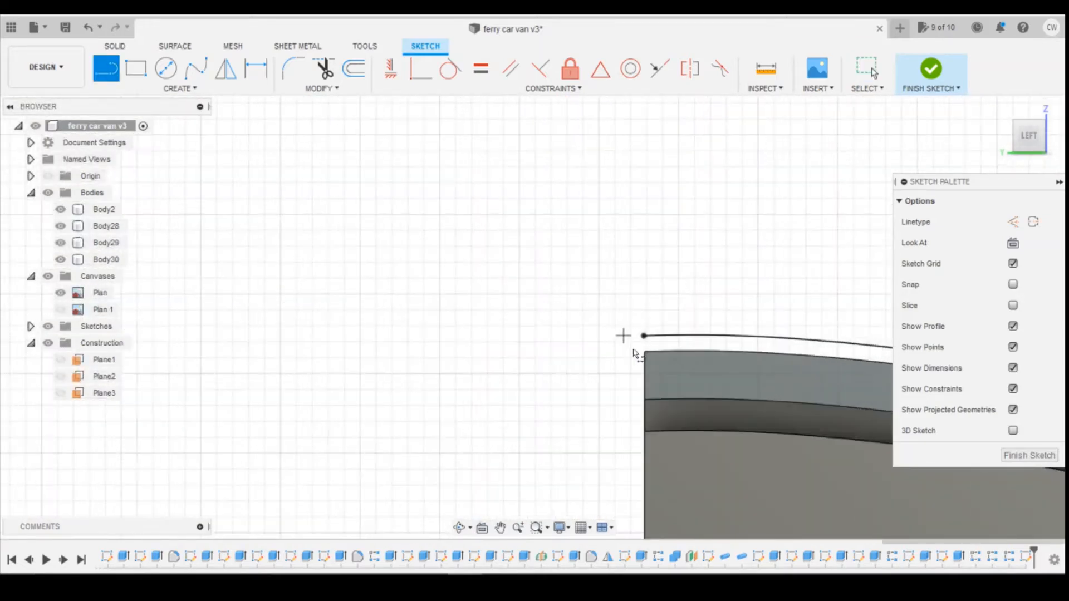
{"action": "left_click", "coordinate": [650, 322]}
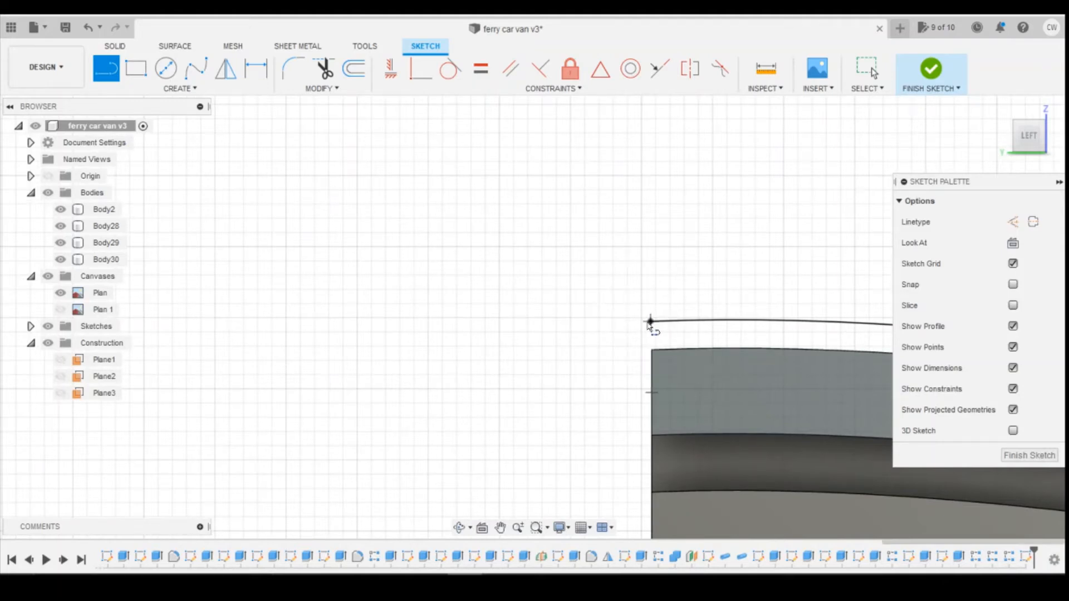
{"action": "key", "text": "Escape"}
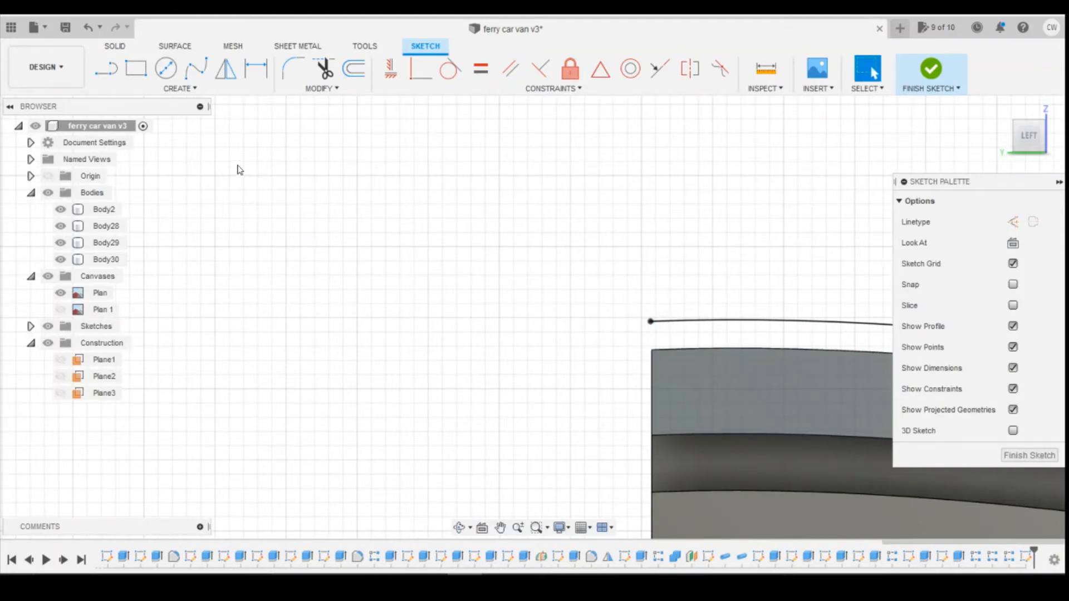
{"action": "left_click", "coordinate": [106, 68]}
{"action": "left_click", "coordinate": [655, 354]}
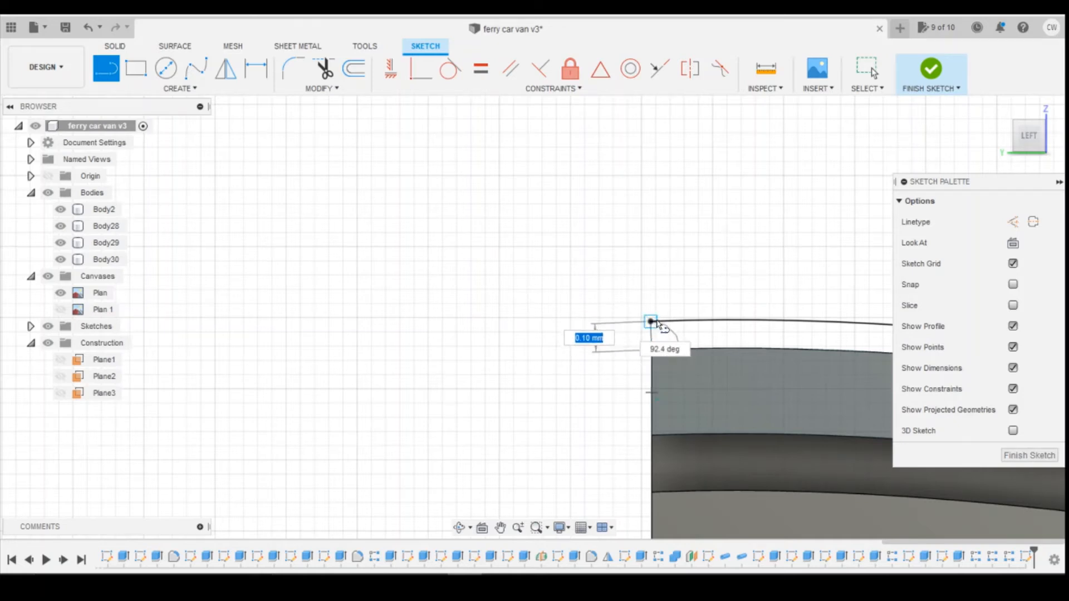
{"action": "left_click", "coordinate": [661, 322]}
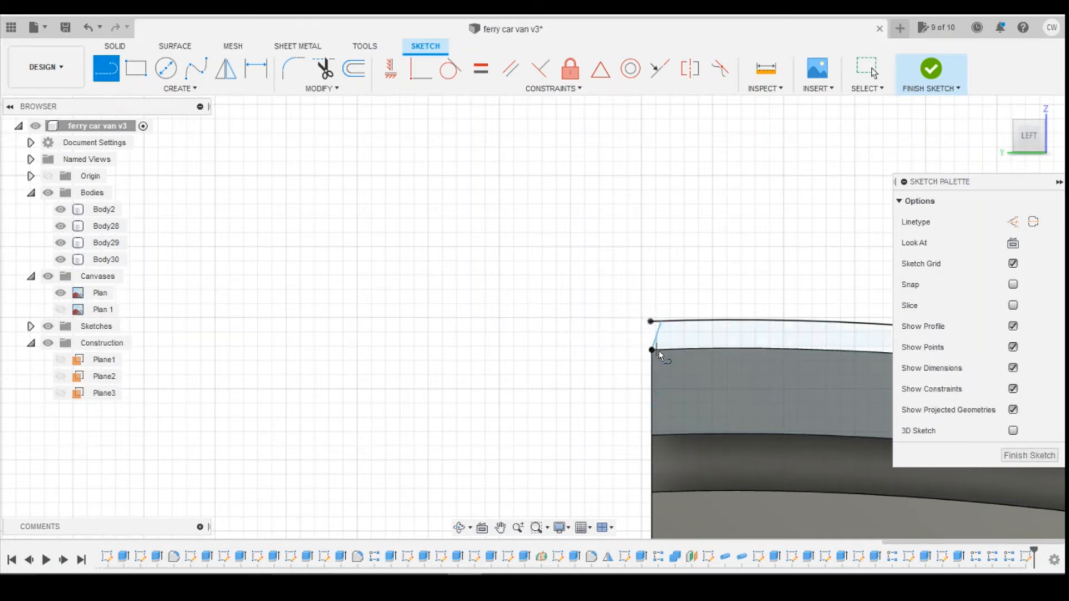
{"action": "scroll", "coordinate": [657, 348], "scroll_direction": "up", "scroll_amount": 2}
{"action": "key", "text": "Escape"}
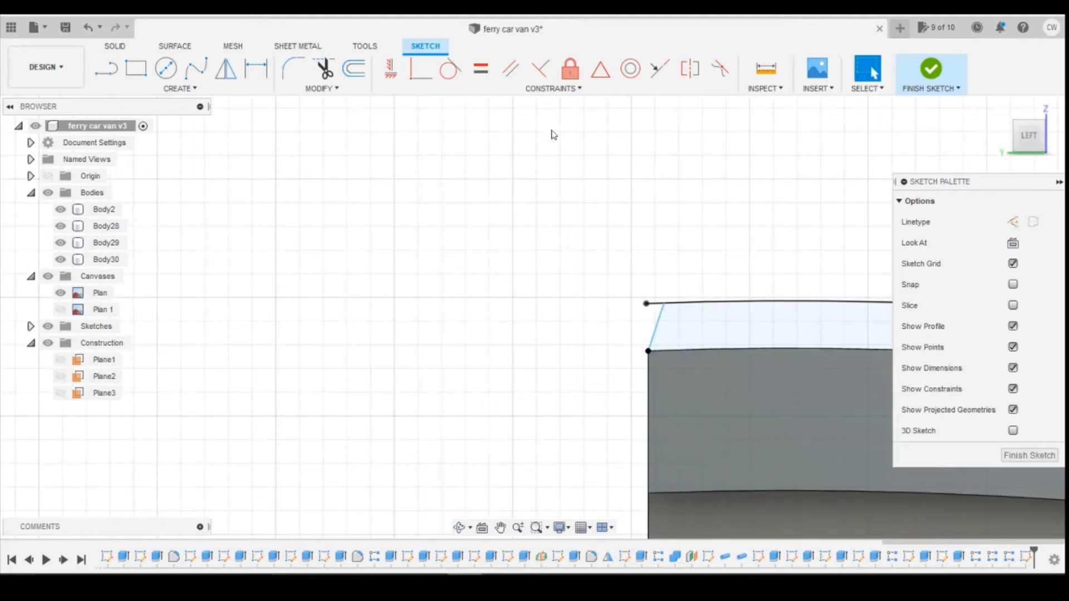
Constrain the short closing line at the roof's crown to vertical
{"action": "left_click", "coordinate": [392, 72]}
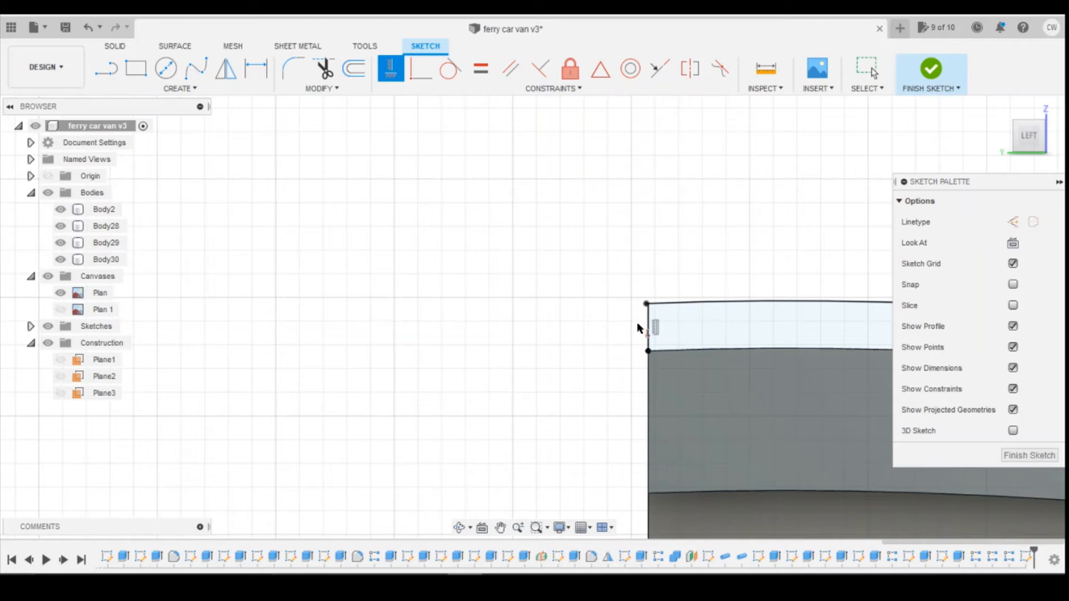
{"action": "scroll", "coordinate": [638, 328], "scroll_direction": "up", "scroll_amount": 5}
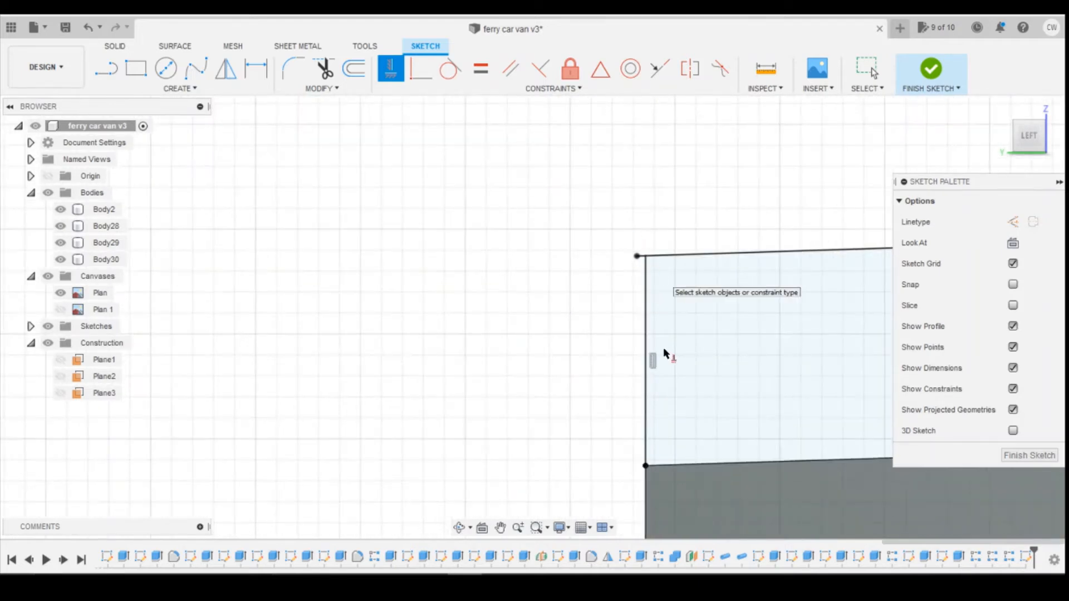
{"action": "scroll", "coordinate": [663, 334], "scroll_direction": "up", "scroll_amount": 2}
{"action": "scroll", "coordinate": [550, 322], "scroll_direction": "down", "scroll_amount": 10}
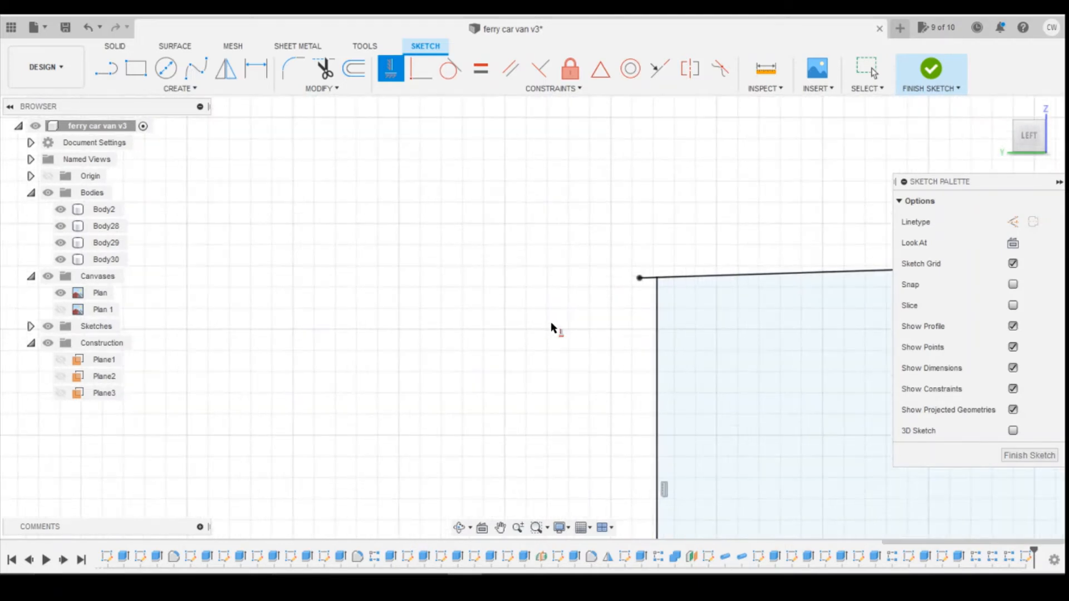
{"action": "scroll", "coordinate": [353, 338], "scroll_direction": "down", "scroll_amount": 7}
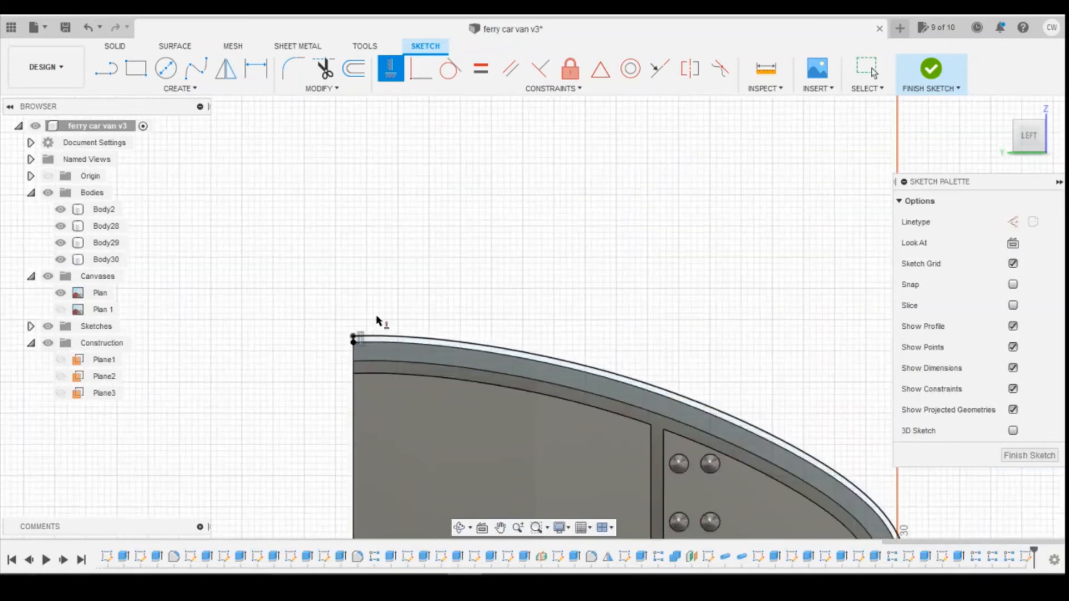
{"action": "scroll", "coordinate": [752, 377], "scroll_direction": "up", "scroll_amount": 2}
{"action": "key", "text": "Escape"}
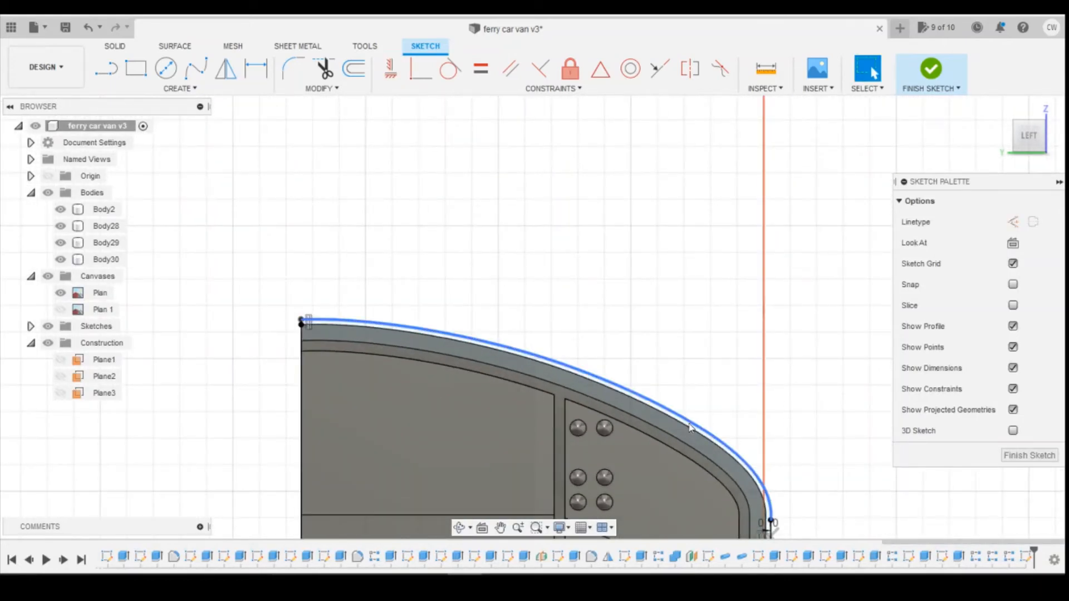
Extrude the thin roof strip profile -31.75 mm along the van to its far end, joining it to the body
{"action": "scroll", "coordinate": [690, 428], "scroll_direction": "up", "scroll_amount": 6}
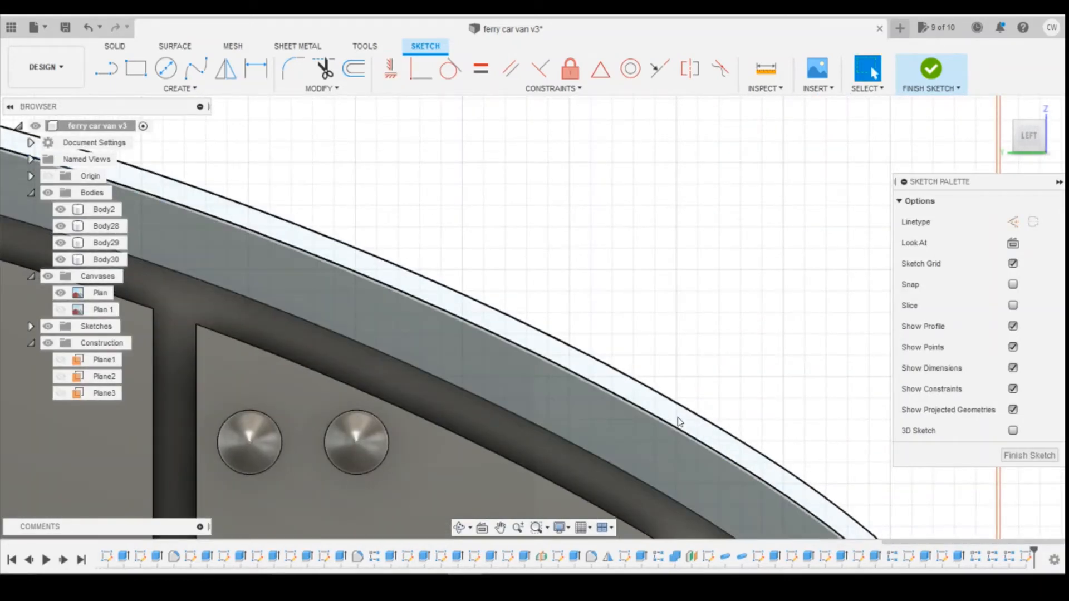
{"action": "scroll", "coordinate": [676, 421], "scroll_direction": "down", "scroll_amount": 2}
{"action": "left_click", "coordinate": [679, 422]}
{"action": "scroll", "coordinate": [616, 349], "scroll_direction": "down", "scroll_amount": 4}
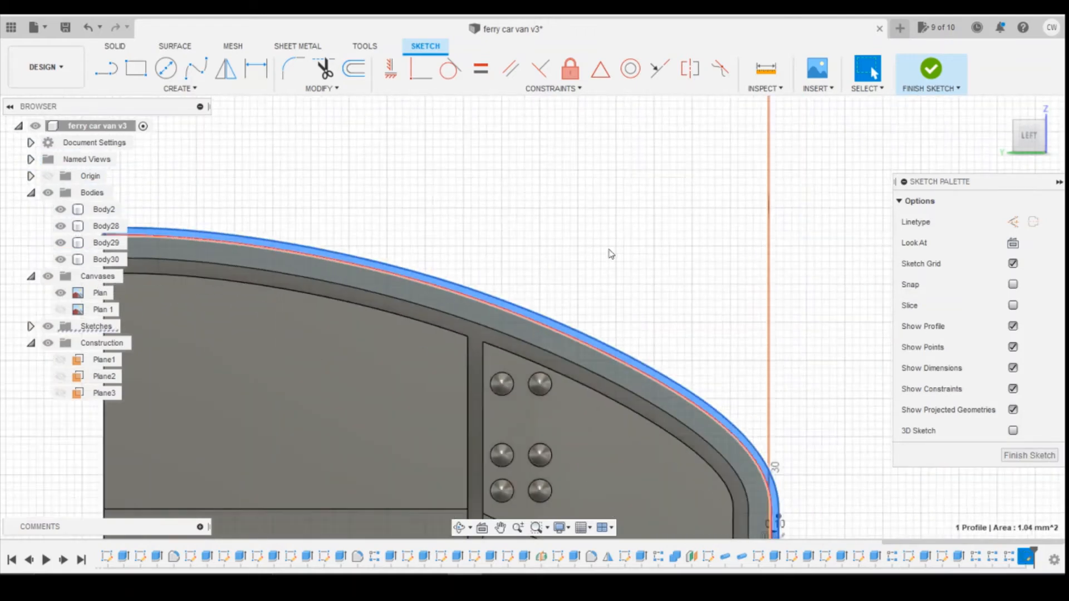
{"action": "right_click", "coordinate": [725, 427]}
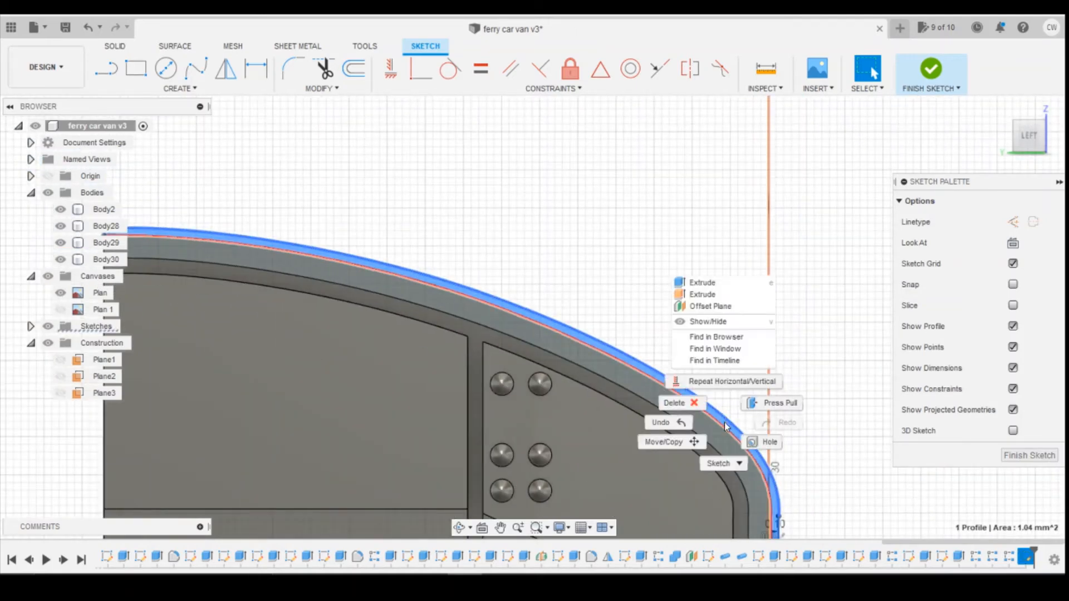
{"action": "left_click", "coordinate": [699, 288]}
{"action": "mouse_move", "coordinate": [1034, 135]}
{"action": "left_mouse_down"}
{"action": "mouse_move", "coordinate": [939, 138]}
{"action": "mouse_move", "coordinate": [959, 139]}
{"action": "left_mouse_up"}
{"action": "scroll", "coordinate": [706, 267], "scroll_direction": "up", "scroll_amount": 3}
{"action": "scroll", "coordinate": [705, 269], "scroll_direction": "down", "scroll_amount": 5}
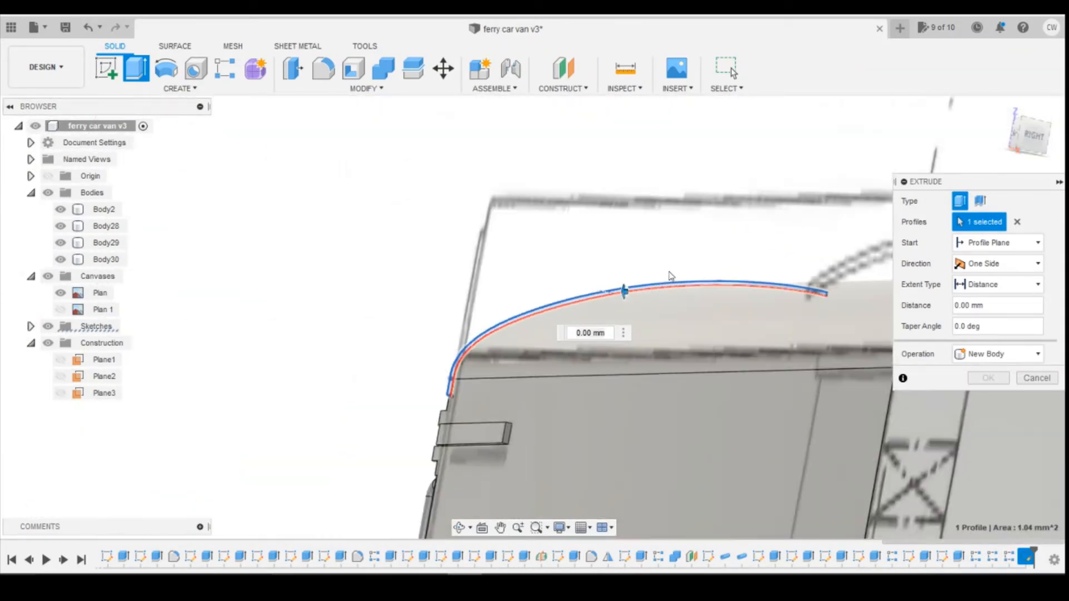
{"action": "left_click", "coordinate": [759, 324]}
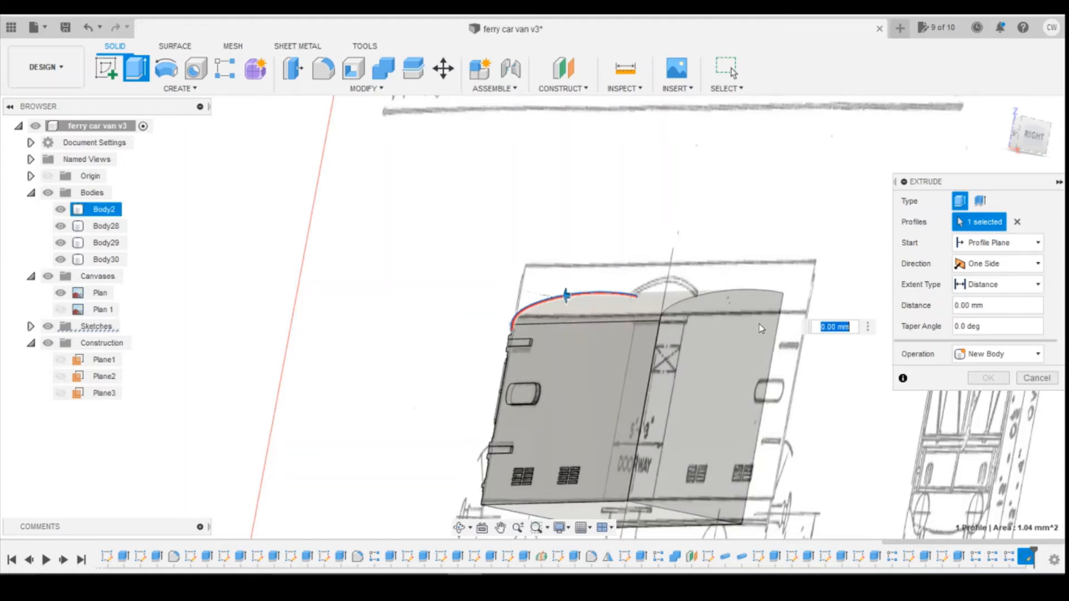
{"action": "scroll", "coordinate": [712, 317], "scroll_direction": "up", "scroll_amount": 3}
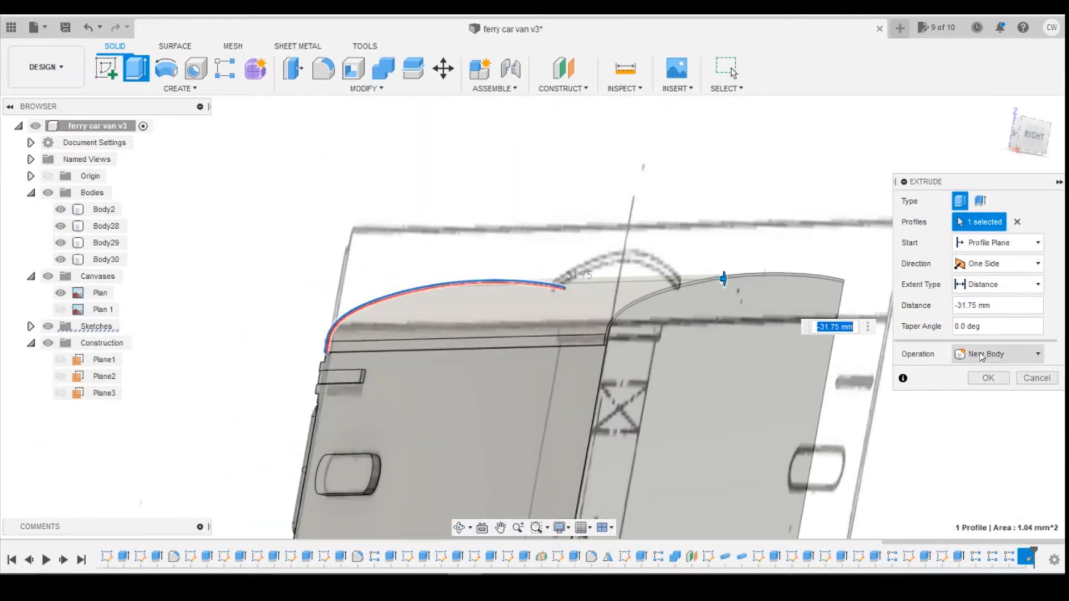
{"action": "left_click", "coordinate": [996, 354]}
{"action": "left_click", "coordinate": [974, 369]}
{"action": "left_click", "coordinate": [987, 378]}
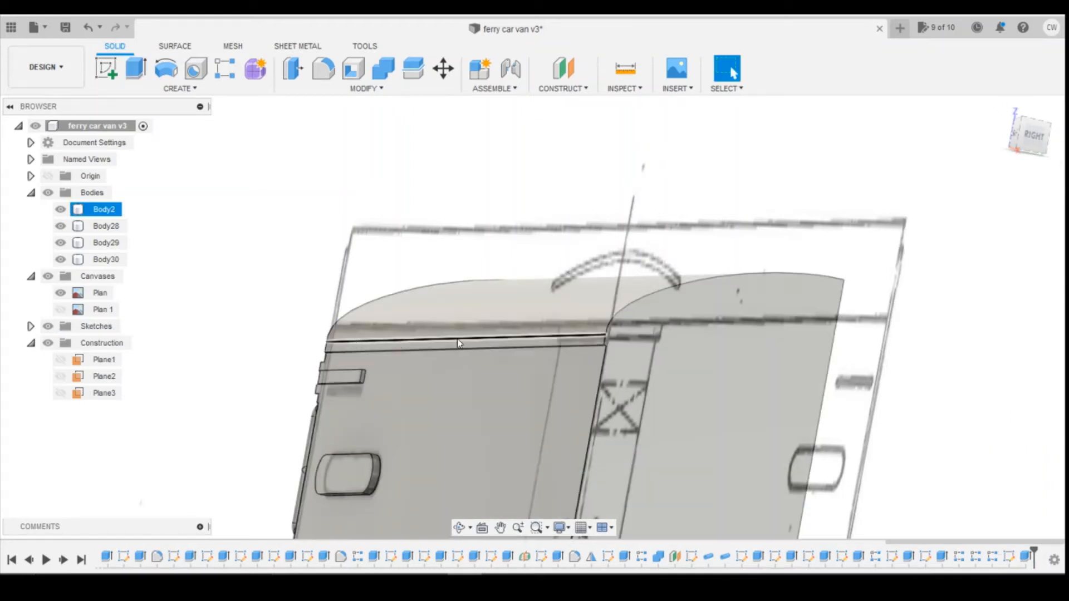
Hide the Plan canvas and examine the van's raised roof layer and separate bodies
{"action": "middle_click_drag", "start_coordinate": [535, 317], "coordinate": [602, 320], "text": "shift"}
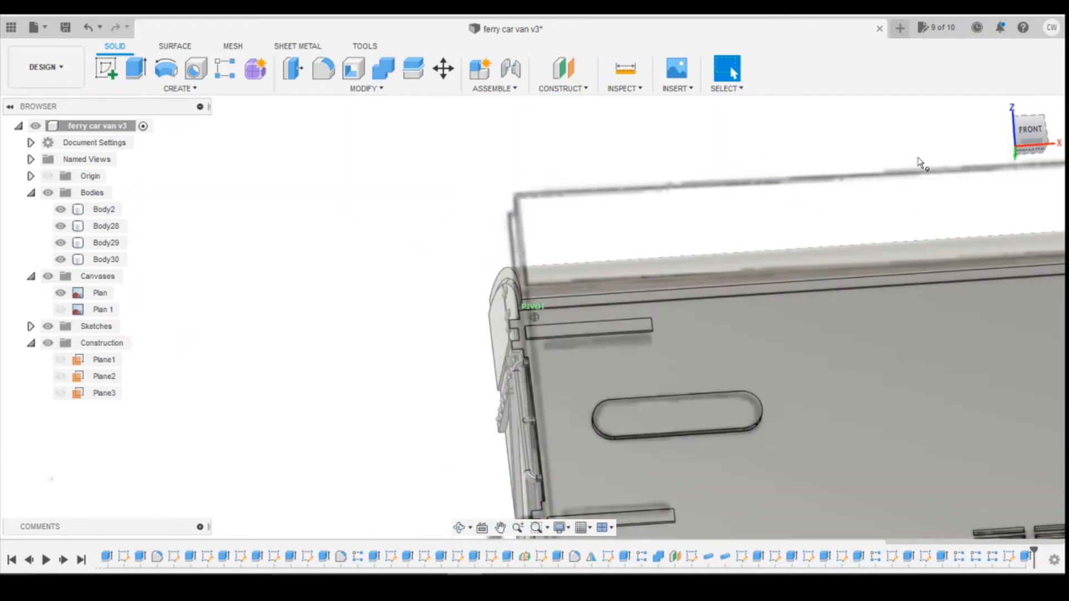
{"action": "left_click", "coordinate": [60, 293]}
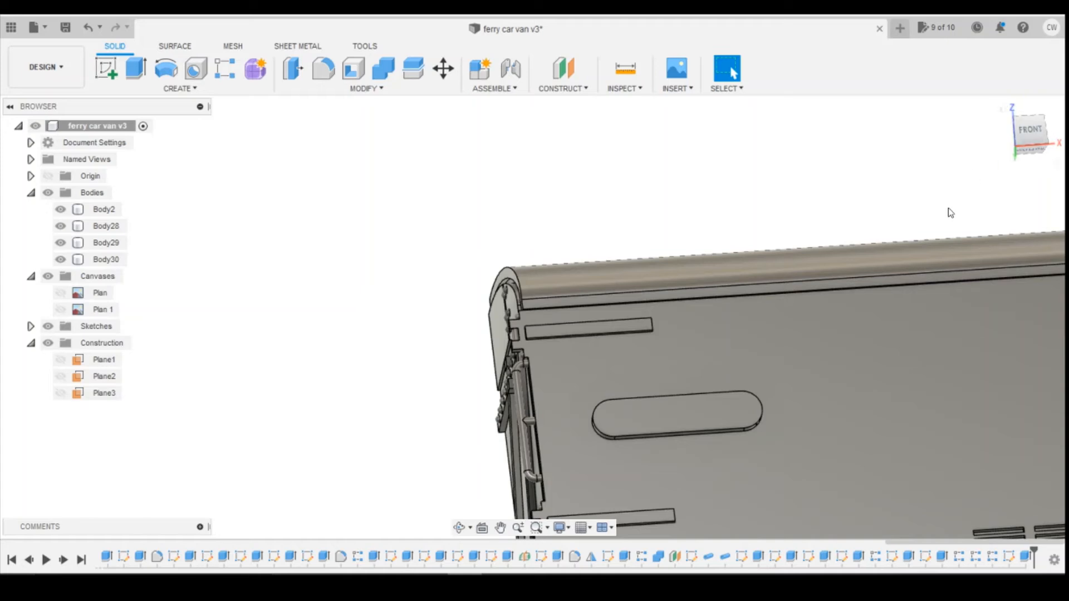
{"action": "left_click", "coordinate": [907, 249]}
{"action": "scroll", "coordinate": [902, 255], "scroll_direction": "up", "scroll_amount": 3}
{"action": "scroll", "coordinate": [872, 258], "scroll_direction": "down", "scroll_amount": 7}
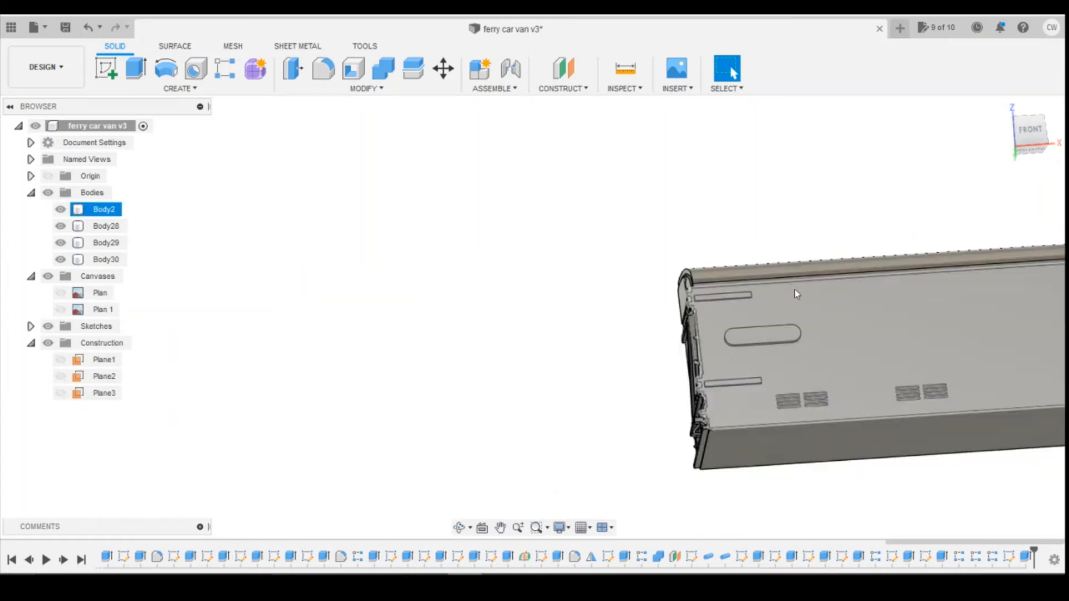
{"action": "left_click_drag", "start_coordinate": [1029, 136], "coordinate": [1042, 132]}
{"action": "left_click", "coordinate": [787, 266]}
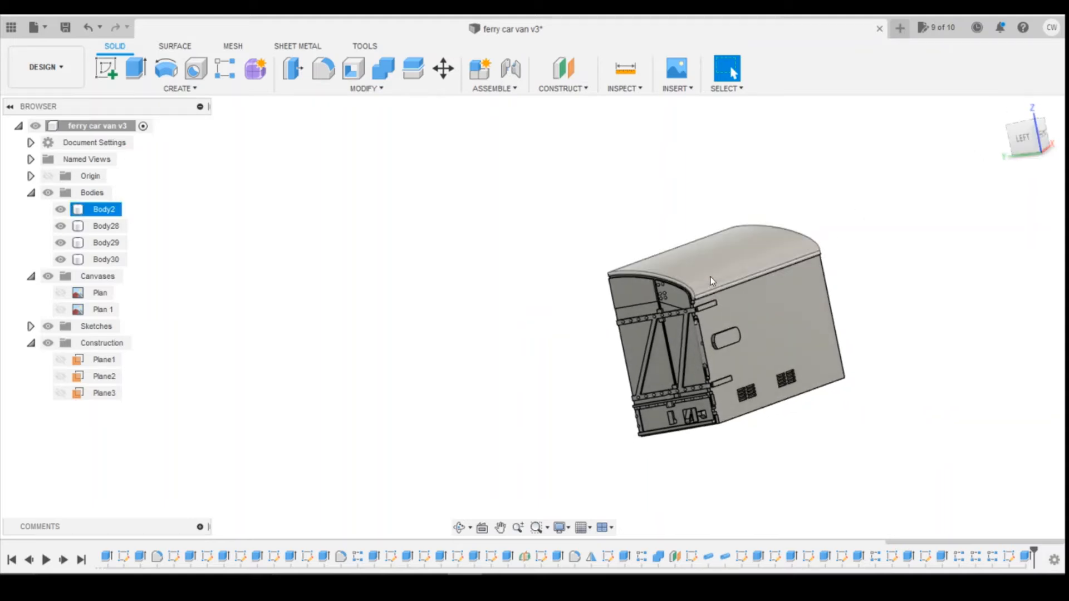
{"action": "scroll", "coordinate": [716, 247], "scroll_direction": "up", "scroll_amount": 5}
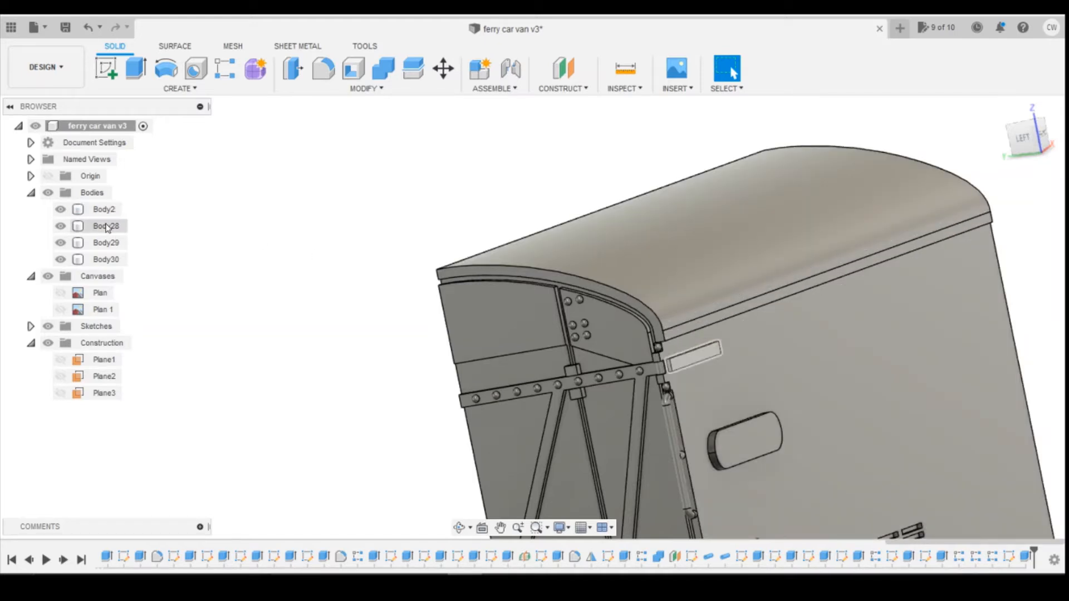
{"action": "scroll", "coordinate": [215, 213], "scroll_direction": "down", "scroll_amount": 2}
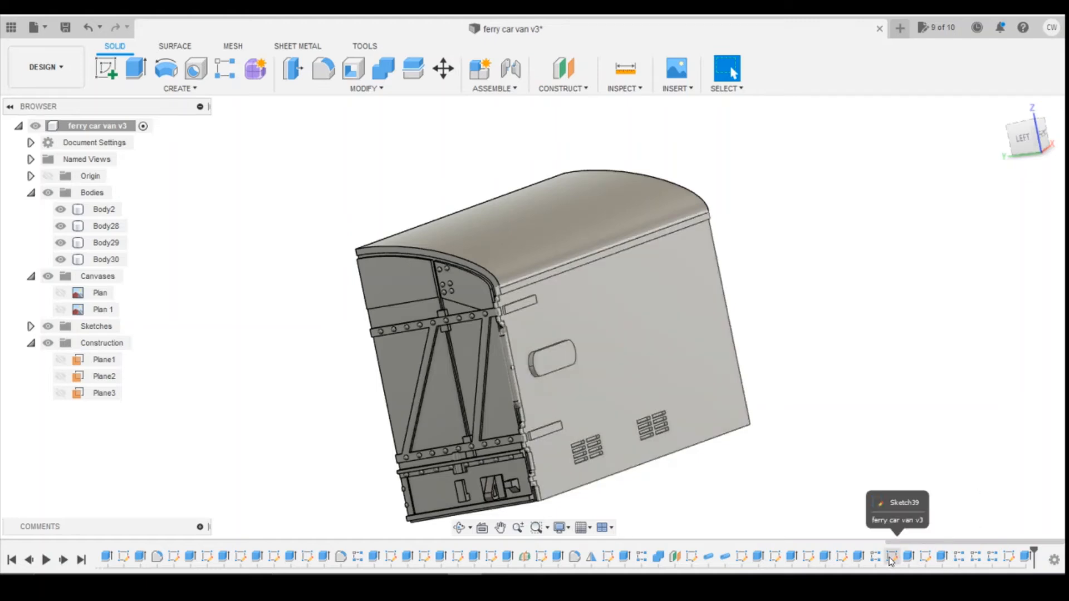
Edit the extrusion of the upper hinge strap on the van's side, changing its operation to Join
{"action": "left_click", "coordinate": [860, 557]}
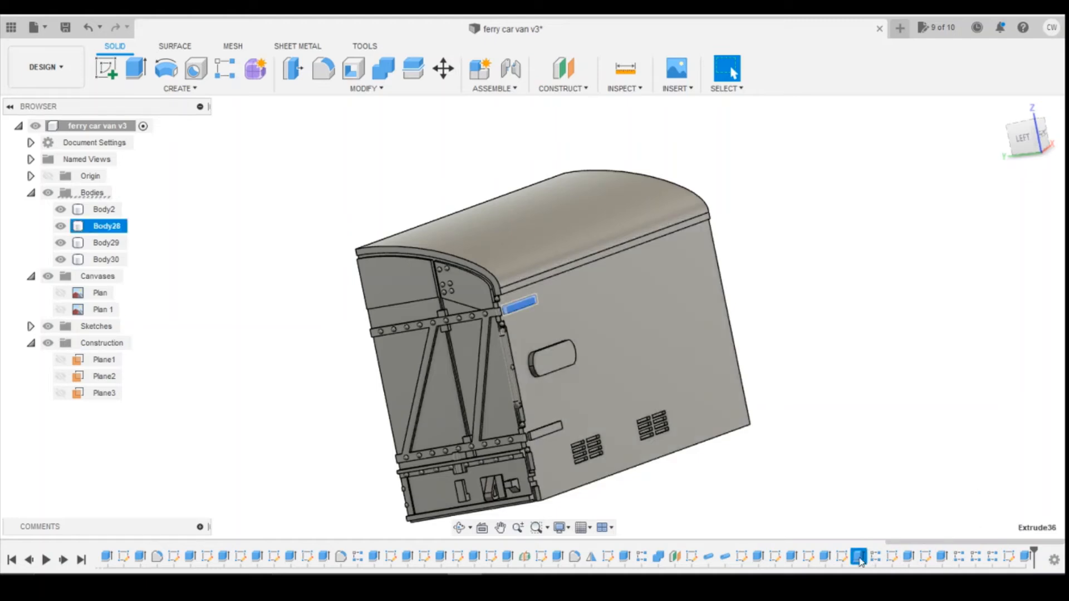
{"action": "right_click", "coordinate": [860, 559]}
{"action": "left_click", "coordinate": [873, 417]}
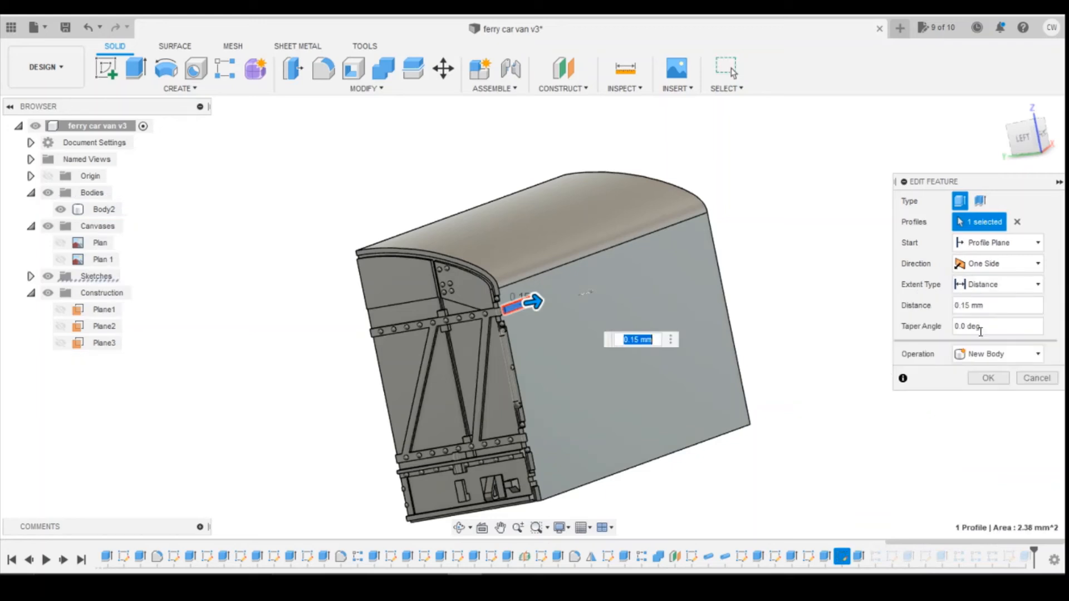
{"action": "left_click", "coordinate": [997, 354]}
{"action": "left_click", "coordinate": [980, 369]}
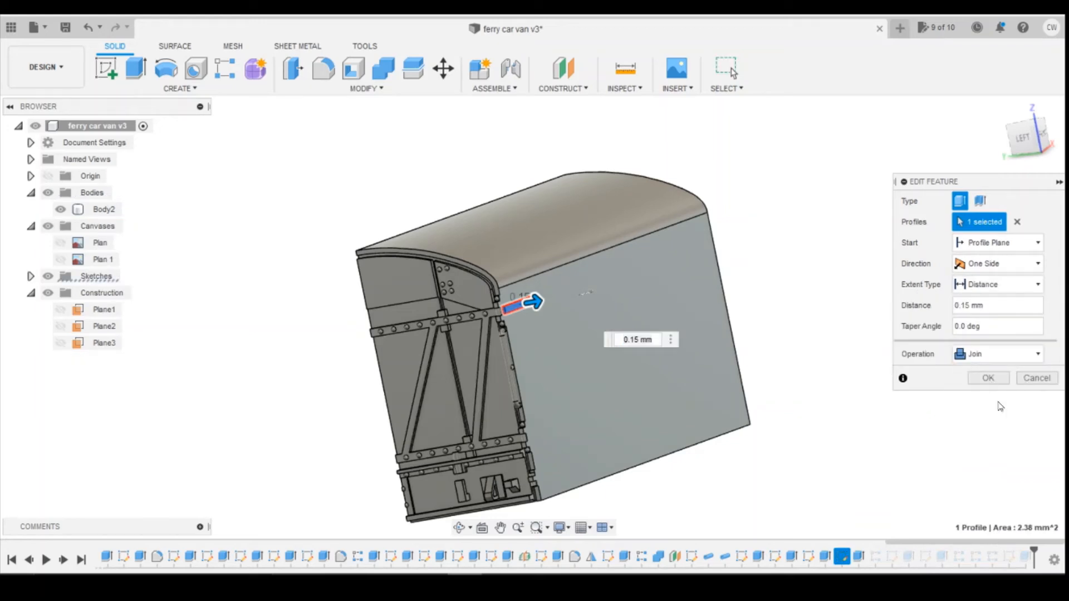
{"action": "left_click", "coordinate": [996, 382]}
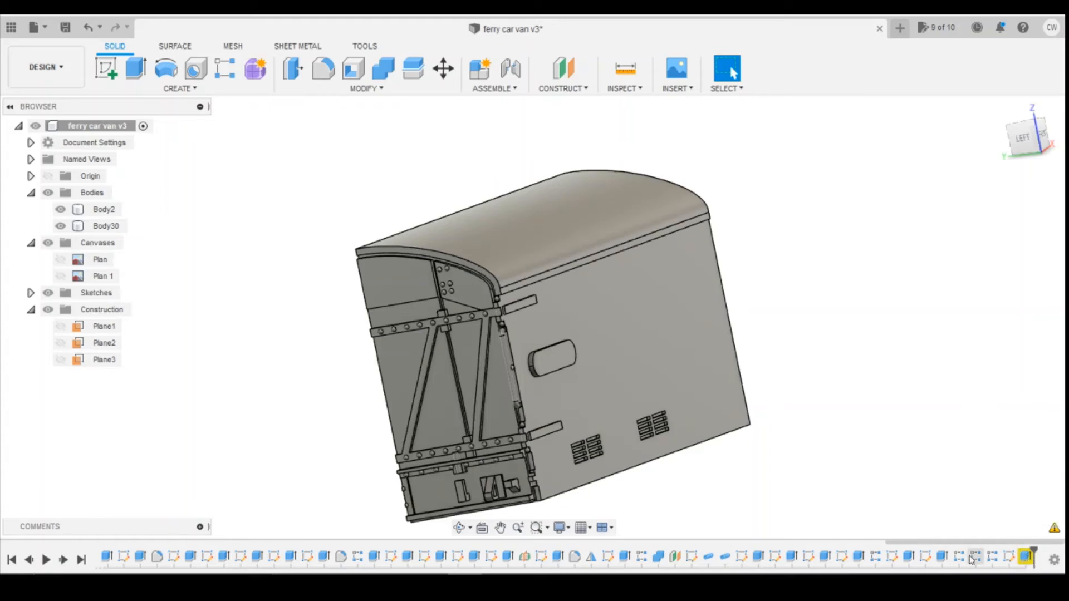
Edit the extrusion of the rounded panel on the van's side, changing its operation to Join
{"action": "right_click", "coordinate": [912, 558]}
{"action": "left_click", "coordinate": [927, 421]}
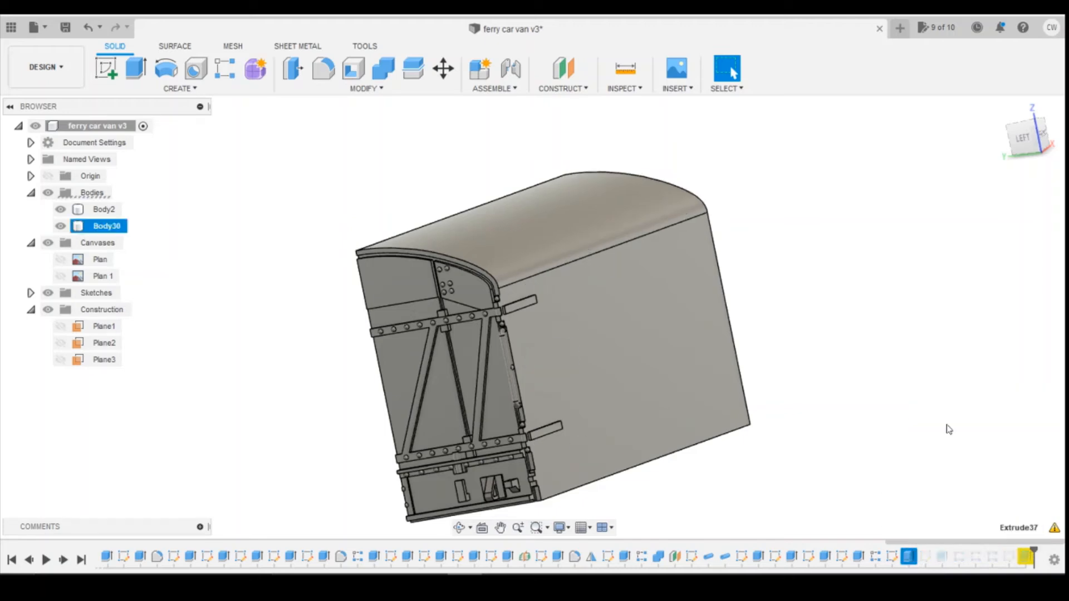
{"action": "left_click", "coordinate": [984, 358]}
{"action": "left_click", "coordinate": [969, 370]}
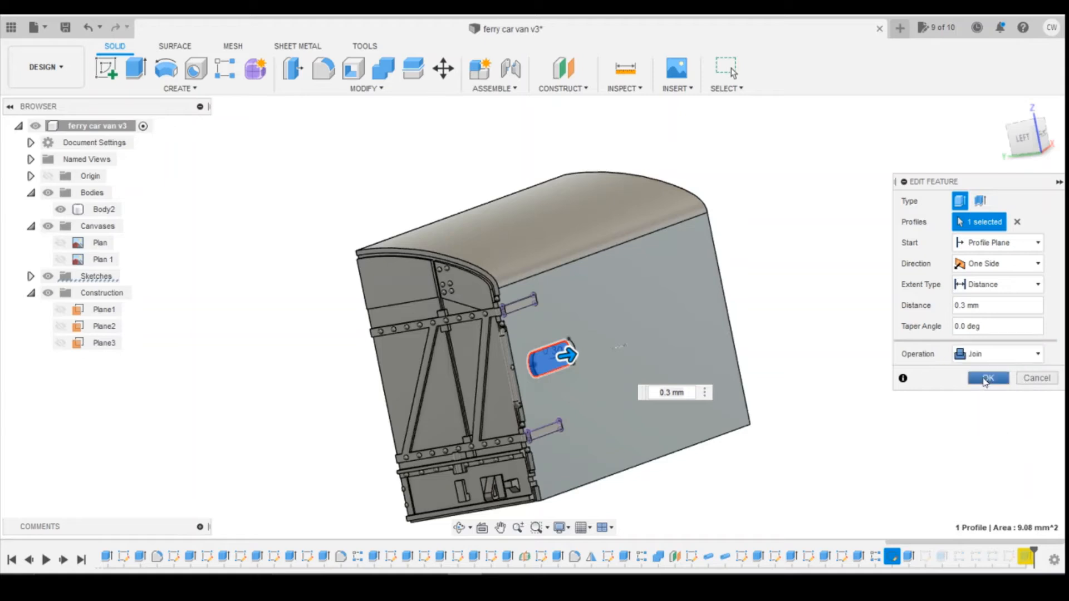
{"action": "left_click", "coordinate": [988, 378]}
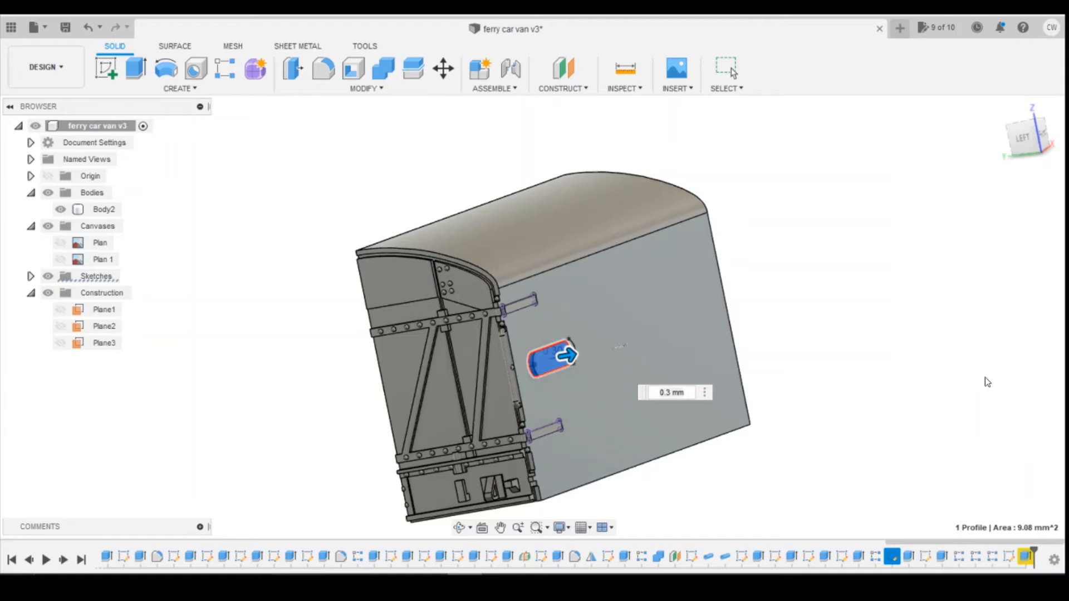
Inspect the profile sketch of the roof strip's extrusion and review the feature's warning
{"action": "right_click", "coordinate": [1026, 557]}
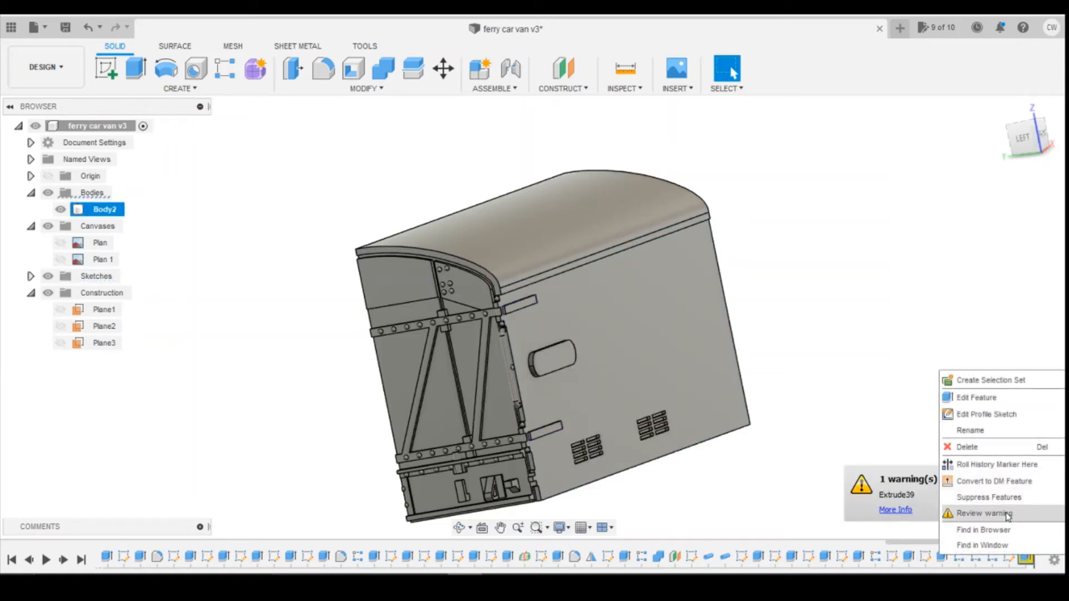
{"action": "left_click", "coordinate": [997, 415]}
{"action": "scroll", "coordinate": [402, 239], "scroll_direction": "up", "scroll_amount": 2}
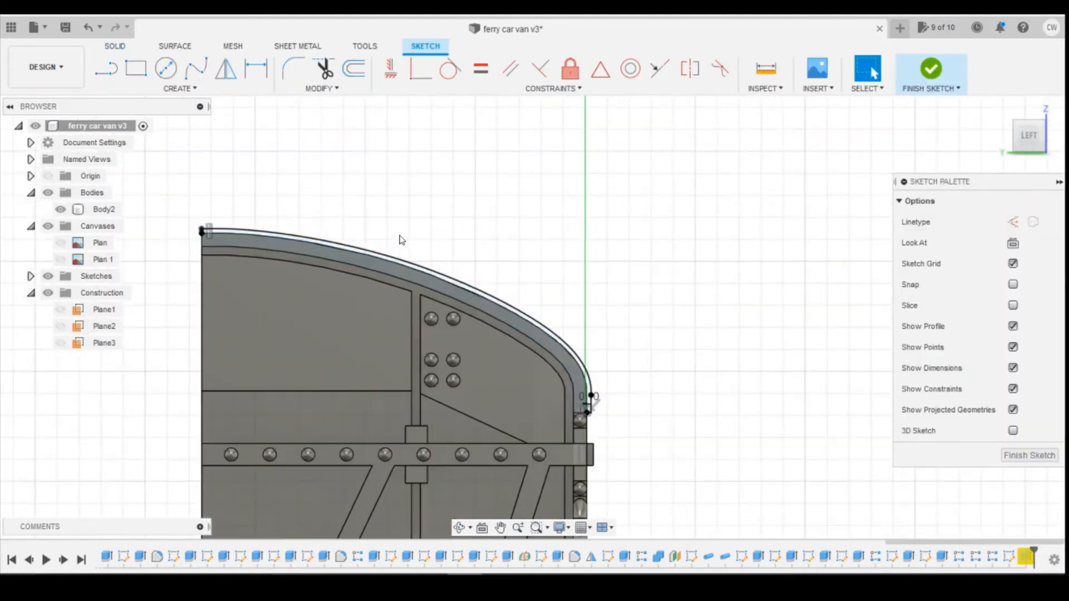
{"action": "left_click", "coordinate": [1028, 455]}
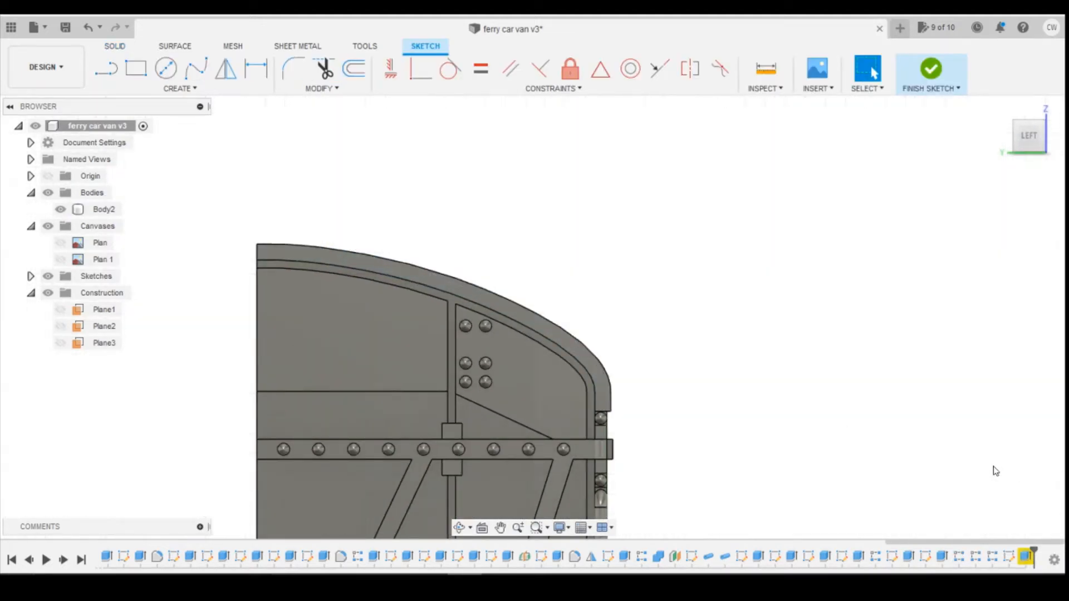
{"action": "right_click", "coordinate": [1025, 556]}
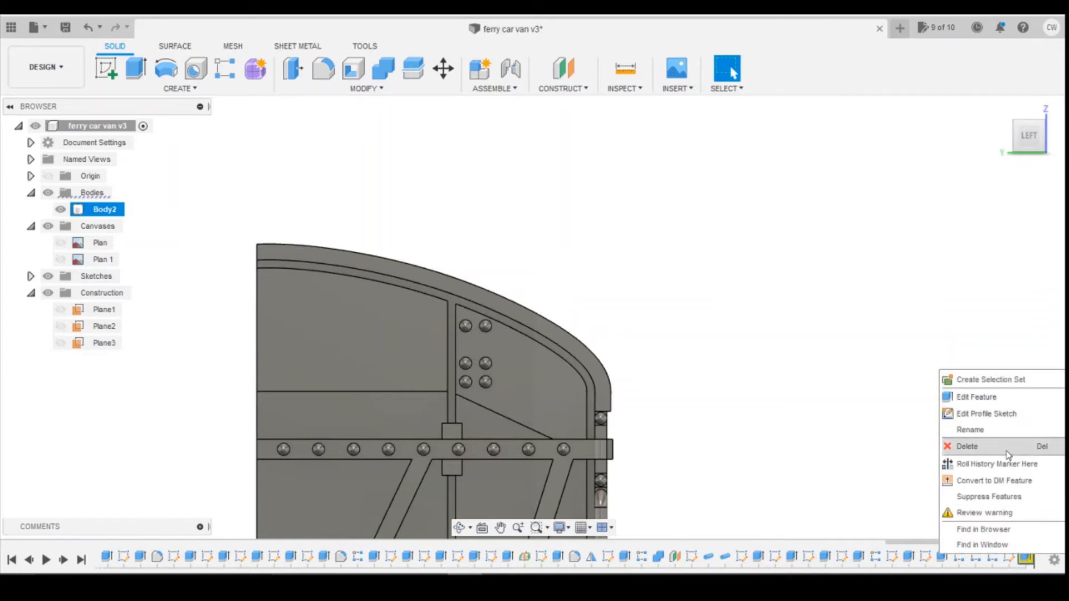
{"action": "left_click", "coordinate": [997, 516]}
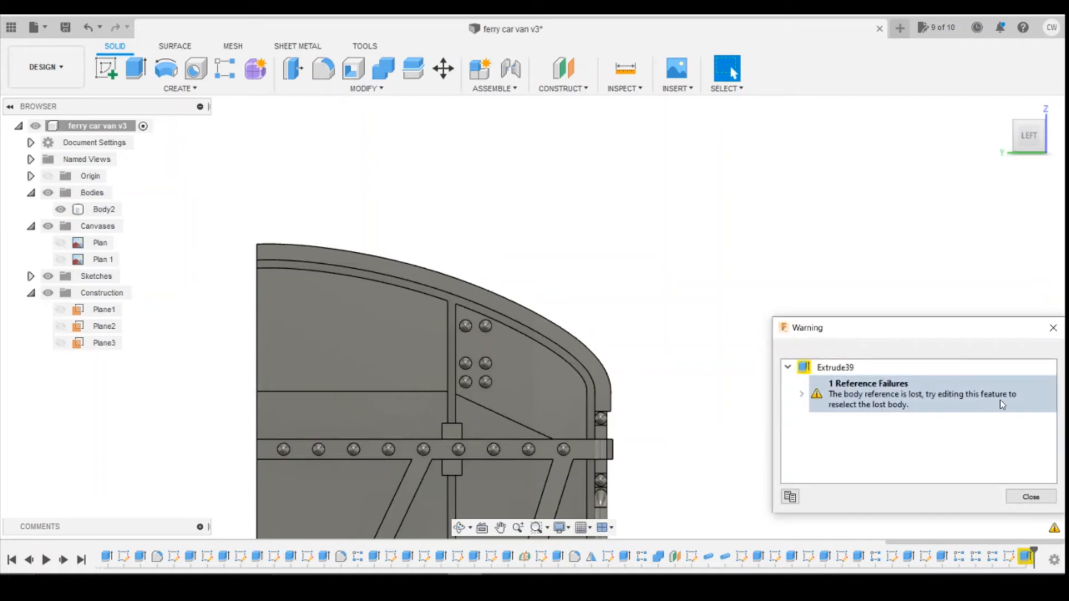
{"action": "left_click", "coordinate": [1039, 497]}
Edit the roof strip's extrusion, clearing its profile selection and reselecting the thin curved strip profile
{"action": "right_click", "coordinate": [1026, 557]}
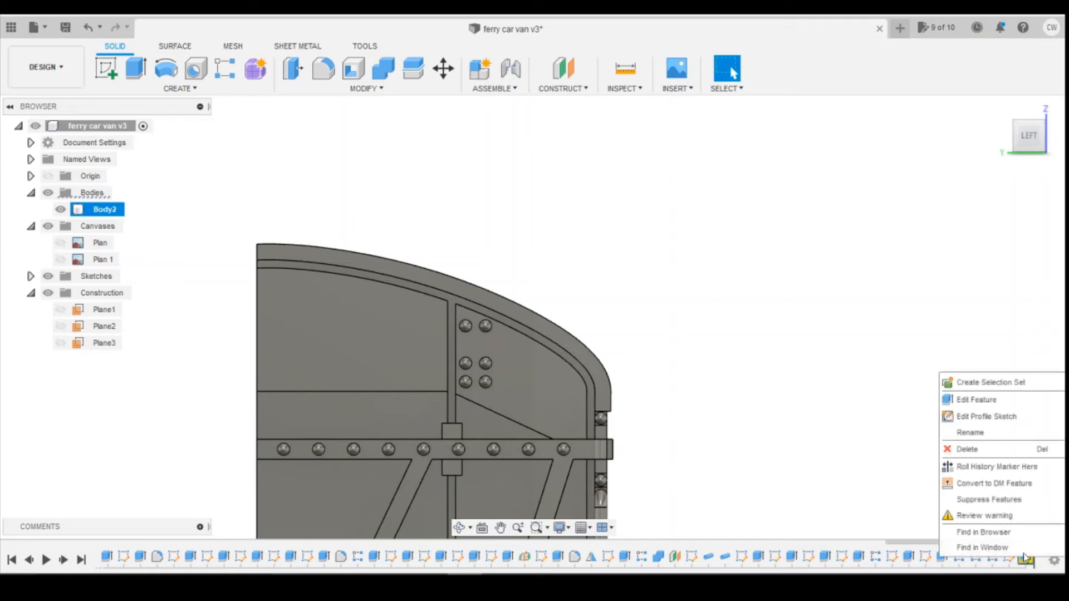
{"action": "left_click", "coordinate": [976, 399]}
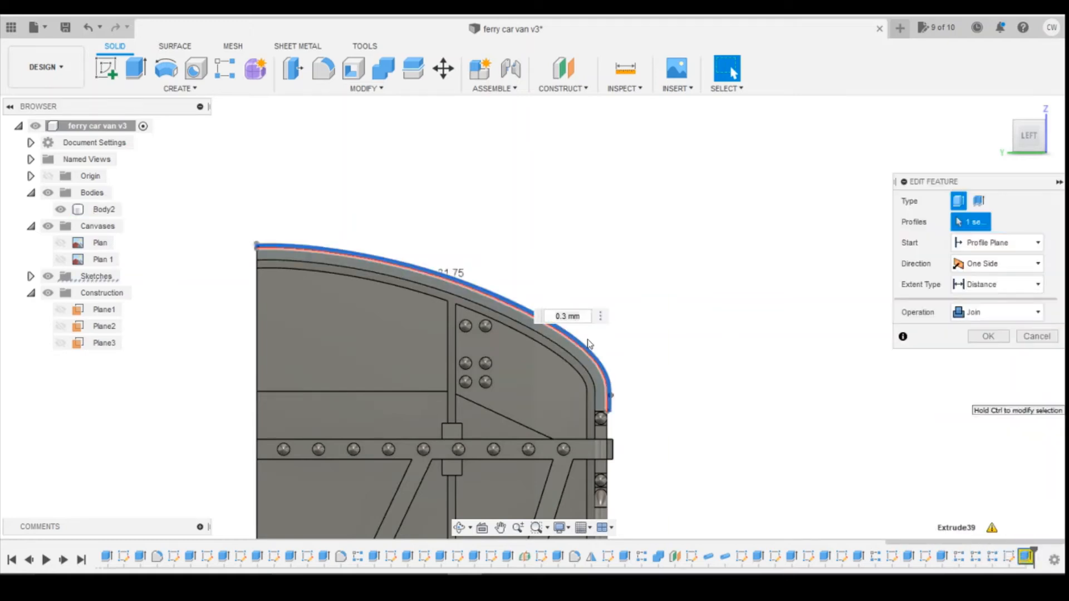
{"action": "scroll", "coordinate": [622, 384], "scroll_direction": "up", "scroll_amount": 5}
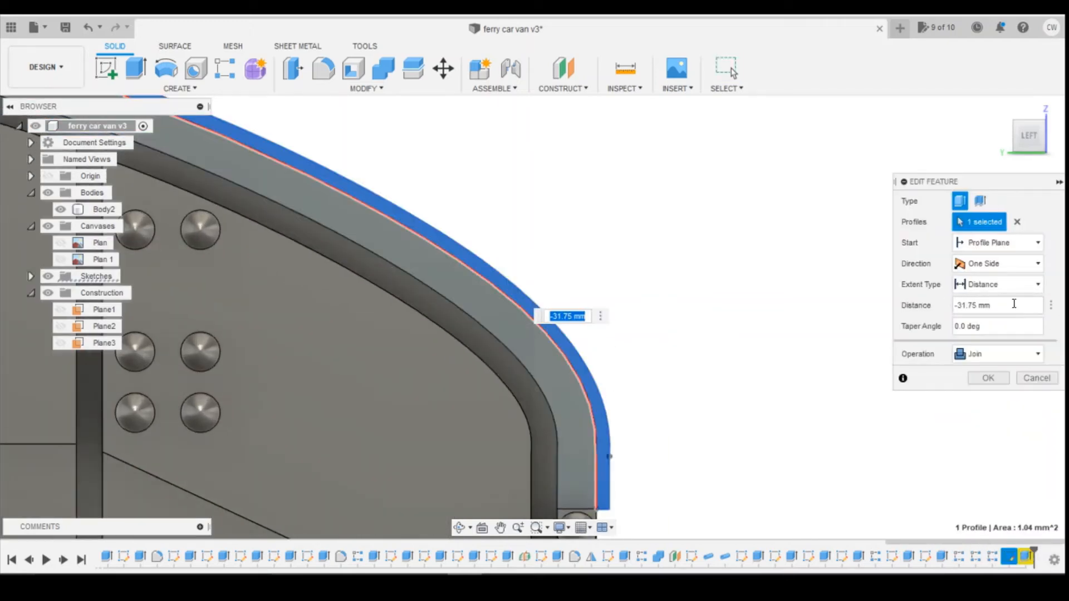
{"action": "left_click", "coordinate": [1017, 221]}
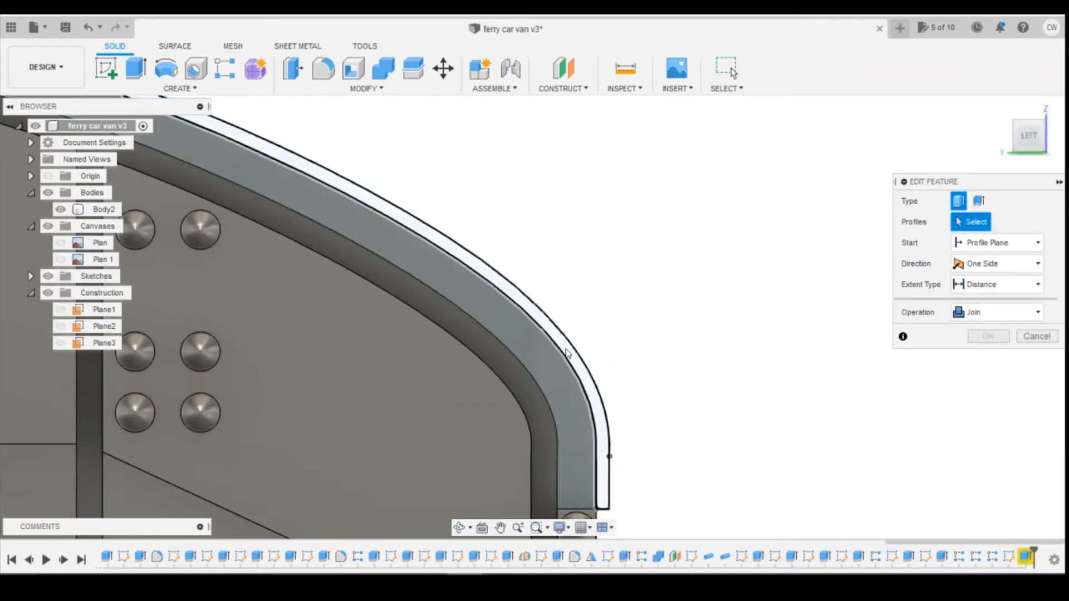
{"action": "left_click", "coordinate": [988, 377]}
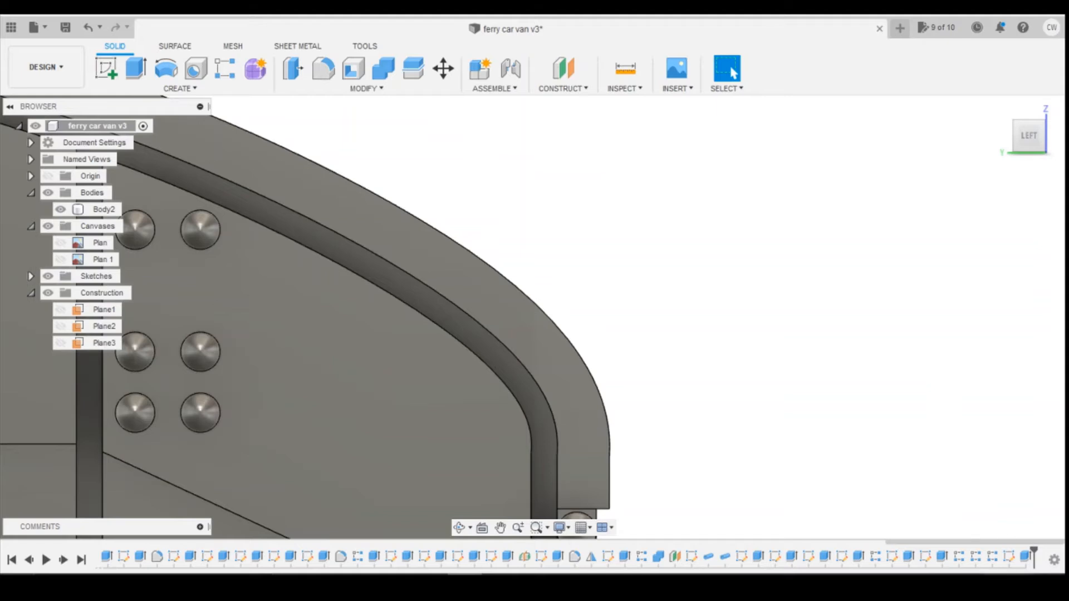
Examine the van's roof edge and side details, and compare them with the reference photo of the wagon
{"action": "scroll", "coordinate": [670, 324], "scroll_direction": "down", "scroll_amount": 5}
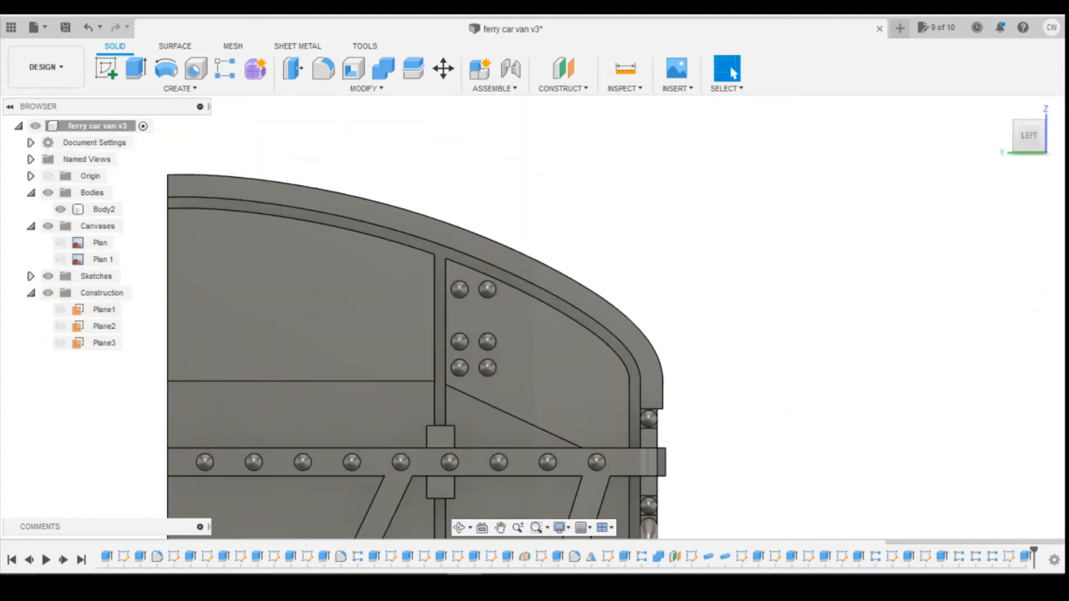
{"action": "left_click", "coordinate": [1032, 129]}
{"action": "scroll", "coordinate": [67, 325], "scroll_direction": "down", "scroll_amount": 2}
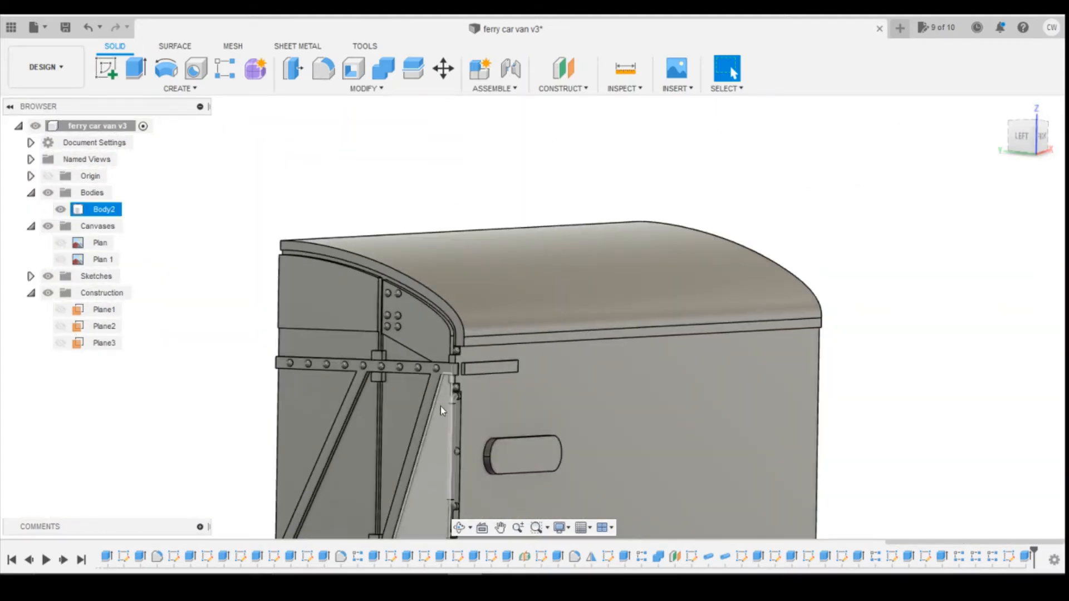
{"action": "scroll", "coordinate": [440, 406], "scroll_direction": "down", "scroll_amount": 3}
{"action": "key", "text": "alt+Tab"}
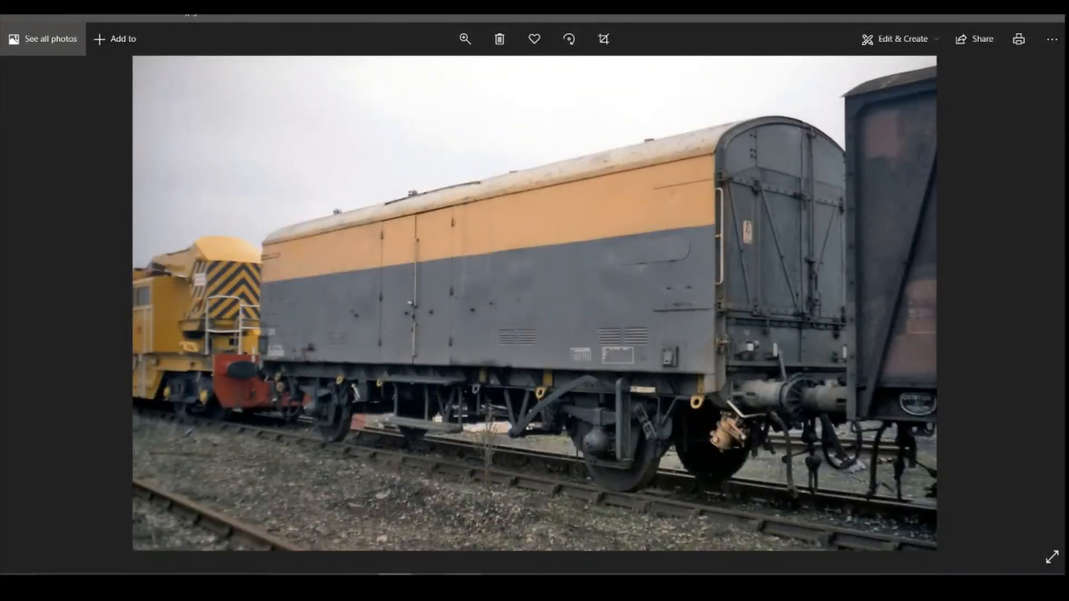
{"action": "key", "text": "alt+Tab"}
Show the Plan canvas over the front view of the van's side, around the doorway
{"action": "left_click", "coordinate": [1047, 143]}
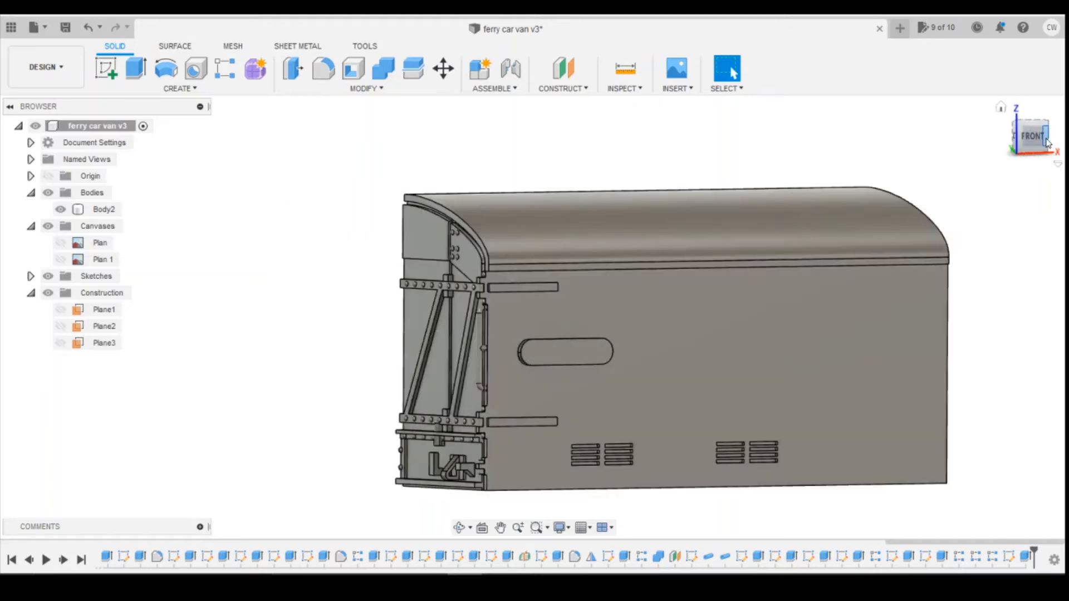
{"action": "scroll", "coordinate": [328, 383], "scroll_direction": "down", "scroll_amount": 3}
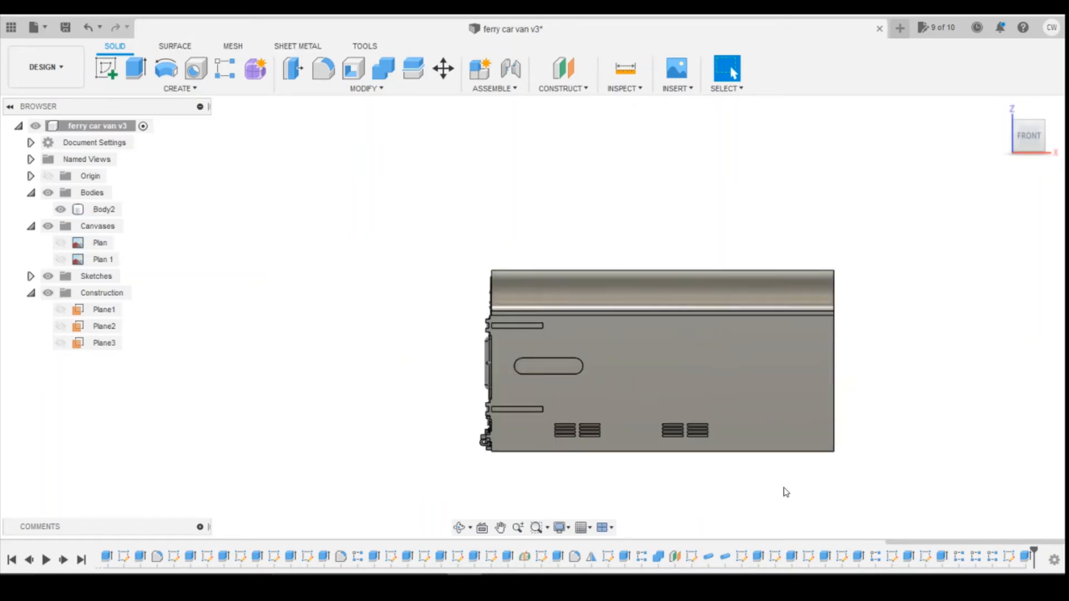
{"action": "scroll", "coordinate": [785, 492], "scroll_direction": "up", "scroll_amount": 2}
{"action": "left_click", "coordinate": [374, 325]}
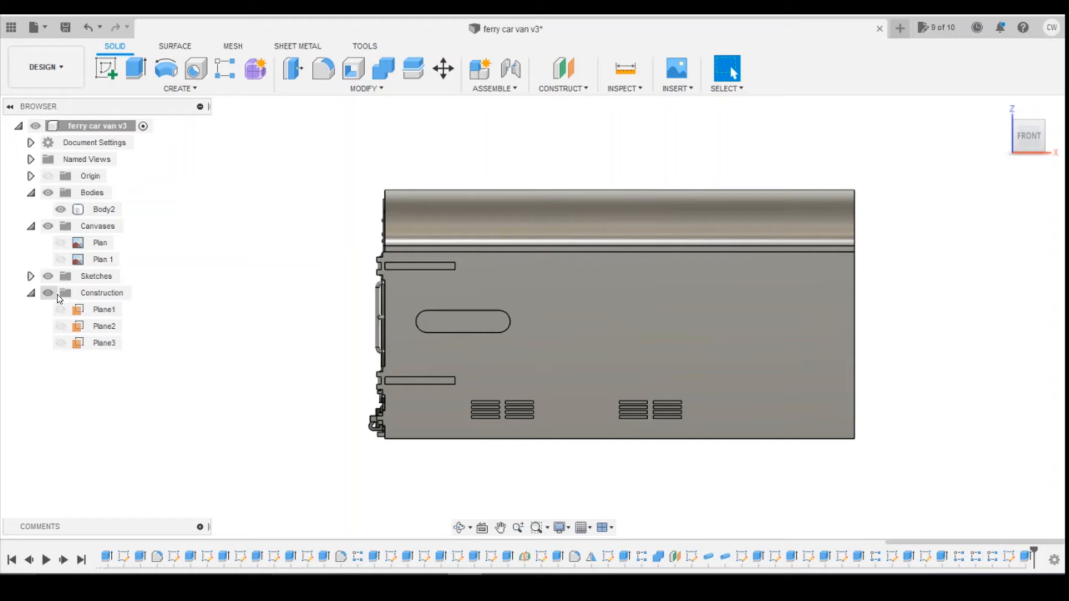
{"action": "left_click", "coordinate": [60, 243]}
{"action": "scroll", "coordinate": [915, 402], "scroll_direction": "up", "scroll_amount": 2}
{"action": "left_click", "coordinate": [796, 223]}
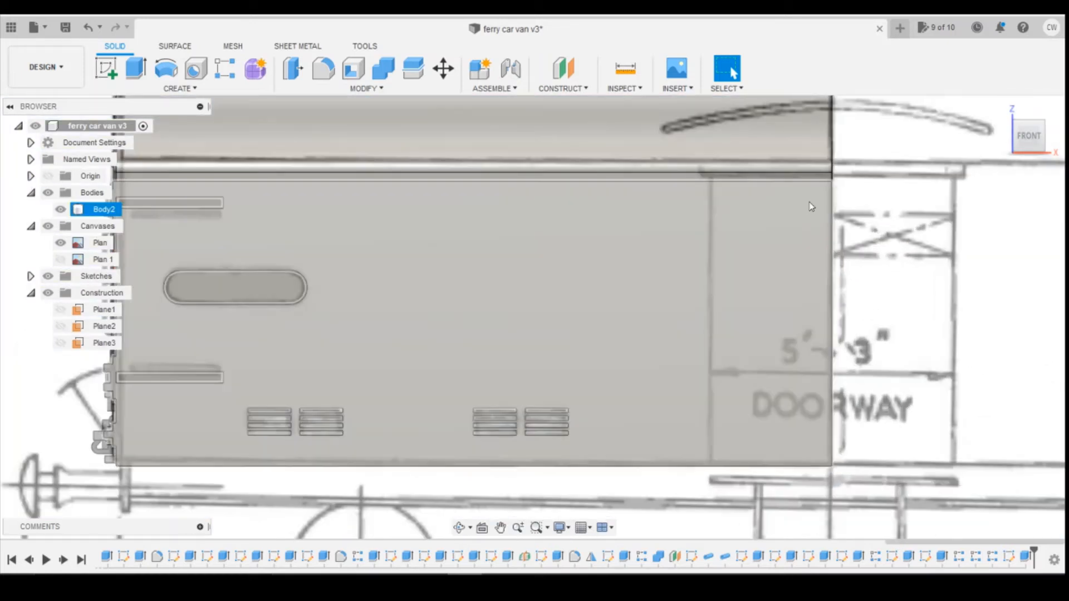
{"action": "scroll", "coordinate": [789, 235], "scroll_direction": "up", "scroll_amount": 3}
{"action": "scroll", "coordinate": [787, 235], "scroll_direction": "down", "scroll_amount": 1}
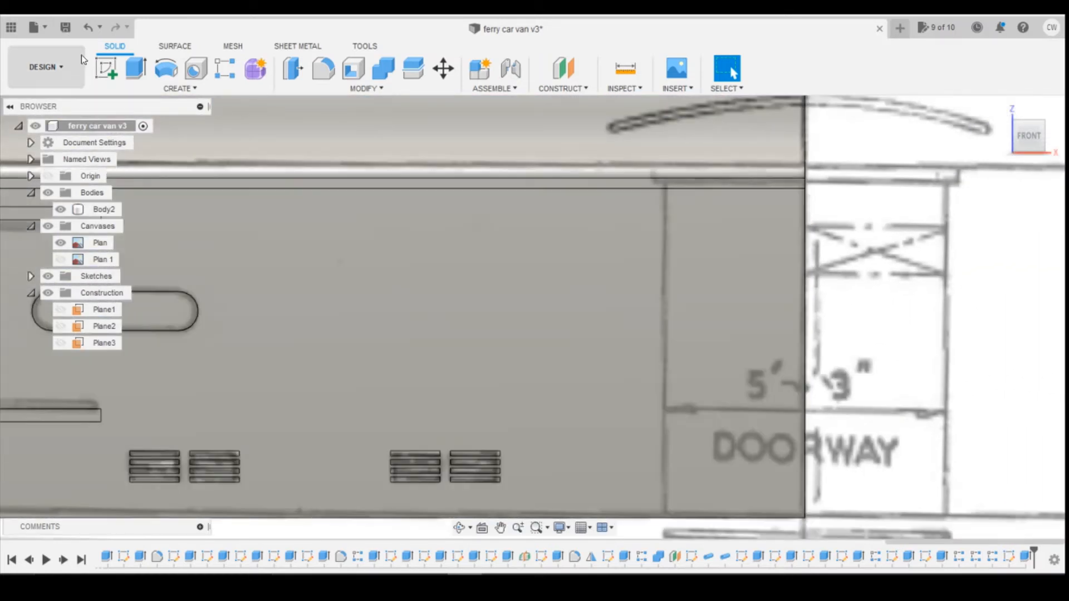
On the van's side face, sketch a narrow upright rectangle about 0.24 mm wide and 12.63 mm tall along the doorway-end edge
{"action": "left_click", "coordinate": [106, 68]}
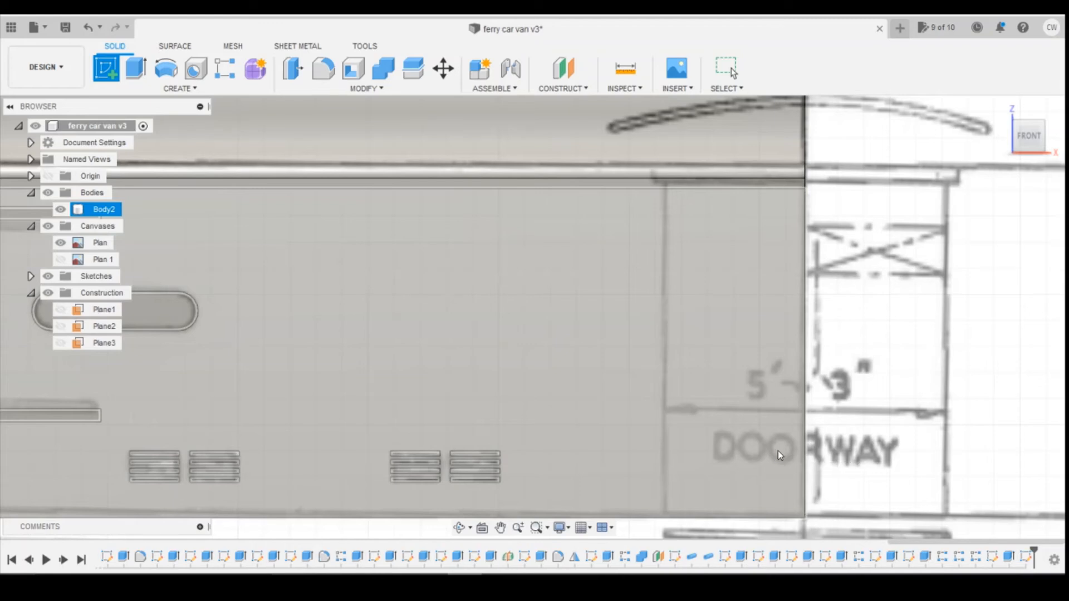
{"action": "left_click", "coordinate": [777, 453]}
{"action": "scroll", "coordinate": [545, 342], "scroll_direction": "up", "scroll_amount": 2}
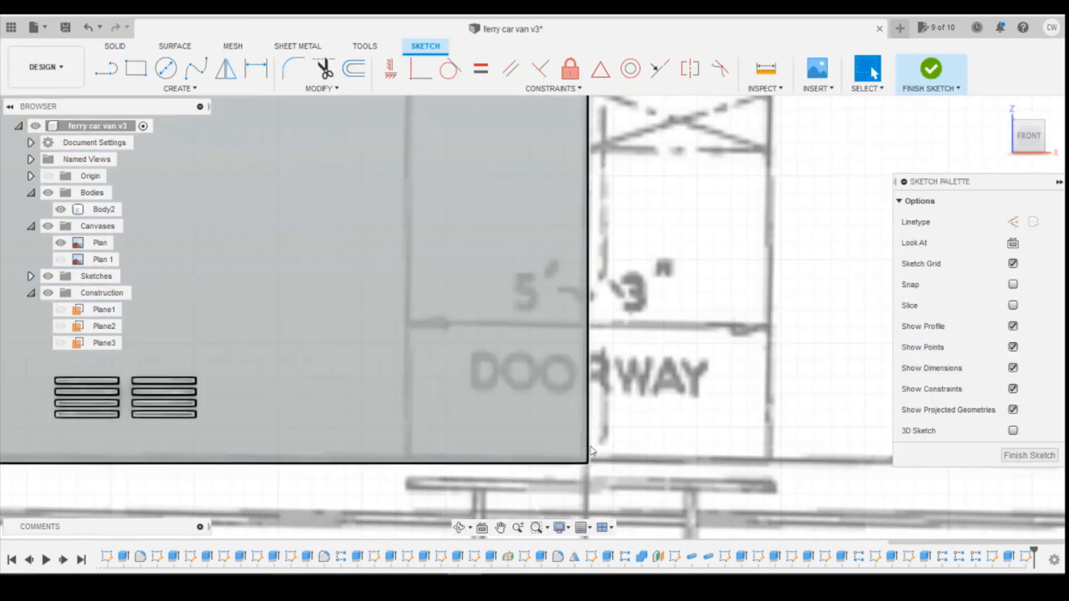
{"action": "key", "text": "r"}
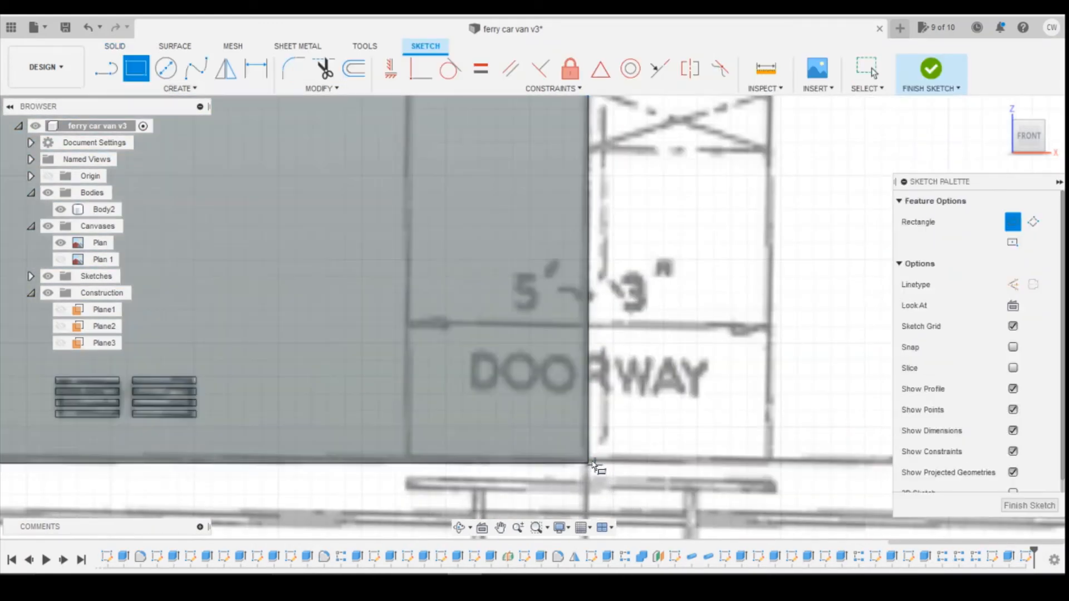
{"action": "scroll", "coordinate": [581, 450], "scroll_direction": "down", "scroll_amount": 2}
{"action": "left_click", "coordinate": [586, 427]}
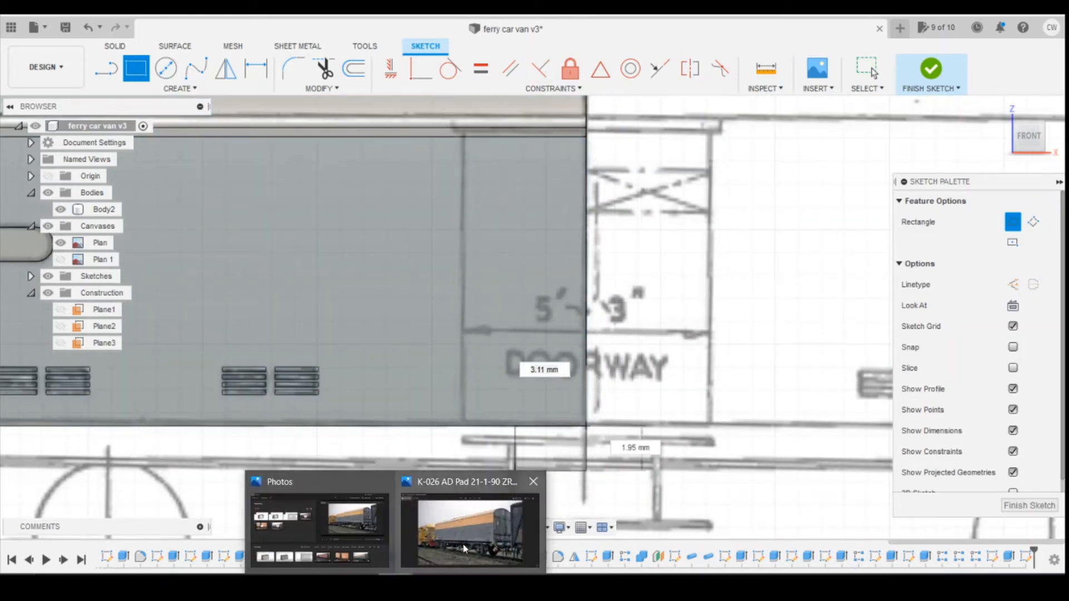
{"action": "left_click", "coordinate": [467, 550]}
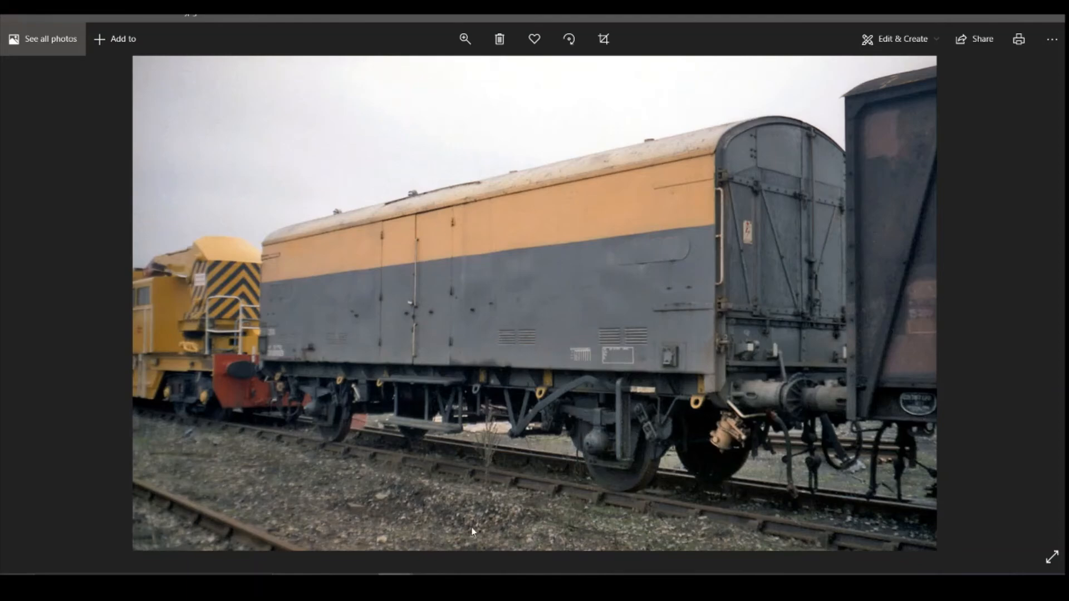
{"action": "key", "text": "alt+Tab"}
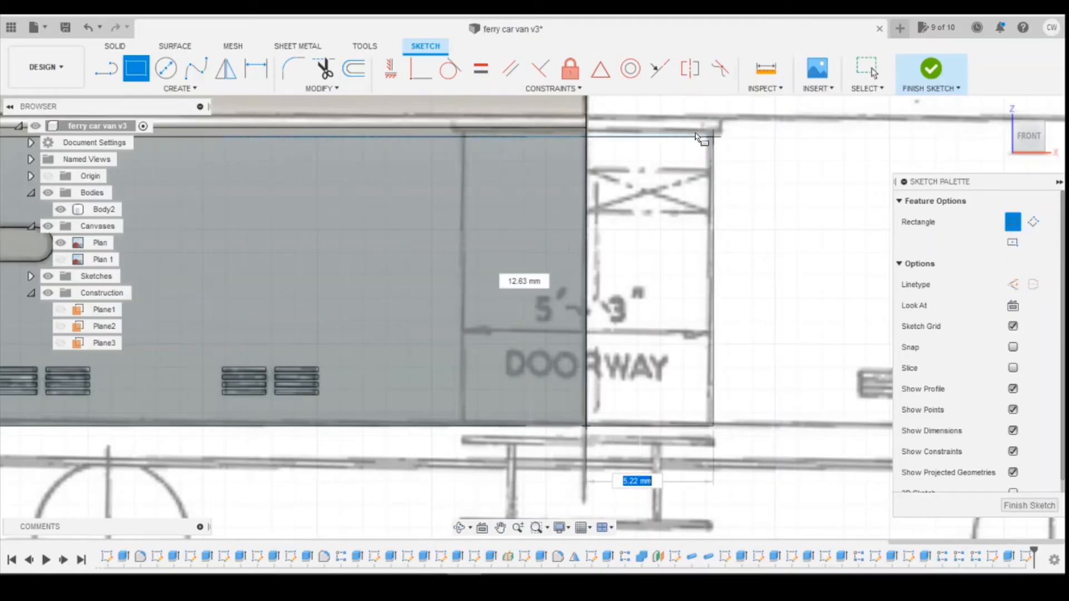
{"action": "scroll", "coordinate": [579, 140], "scroll_direction": "up", "scroll_amount": 5}
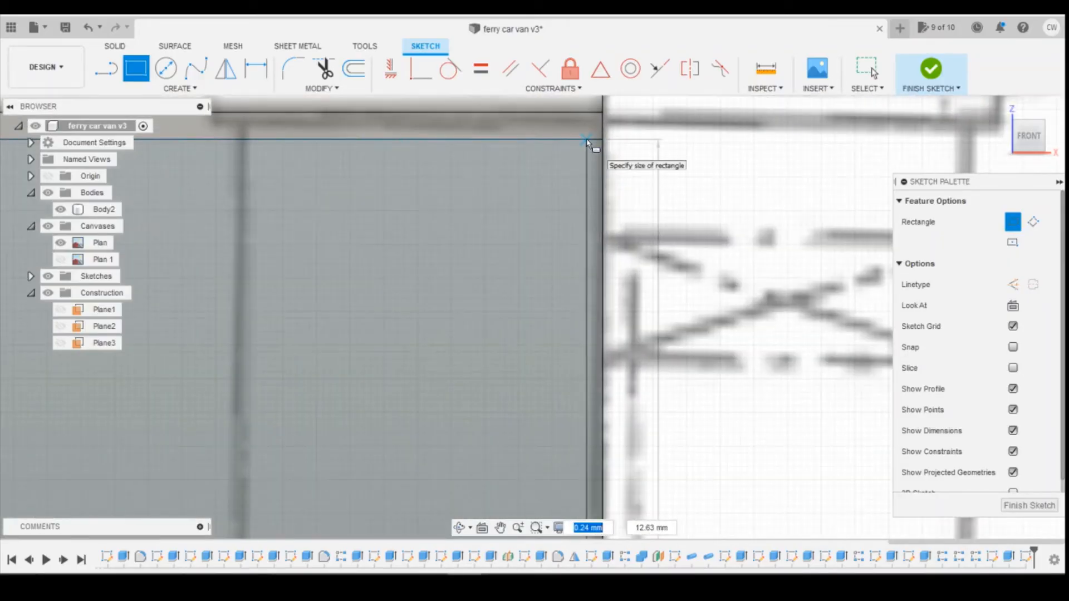
{"action": "scroll", "coordinate": [670, 217], "scroll_direction": "down", "scroll_amount": 5}
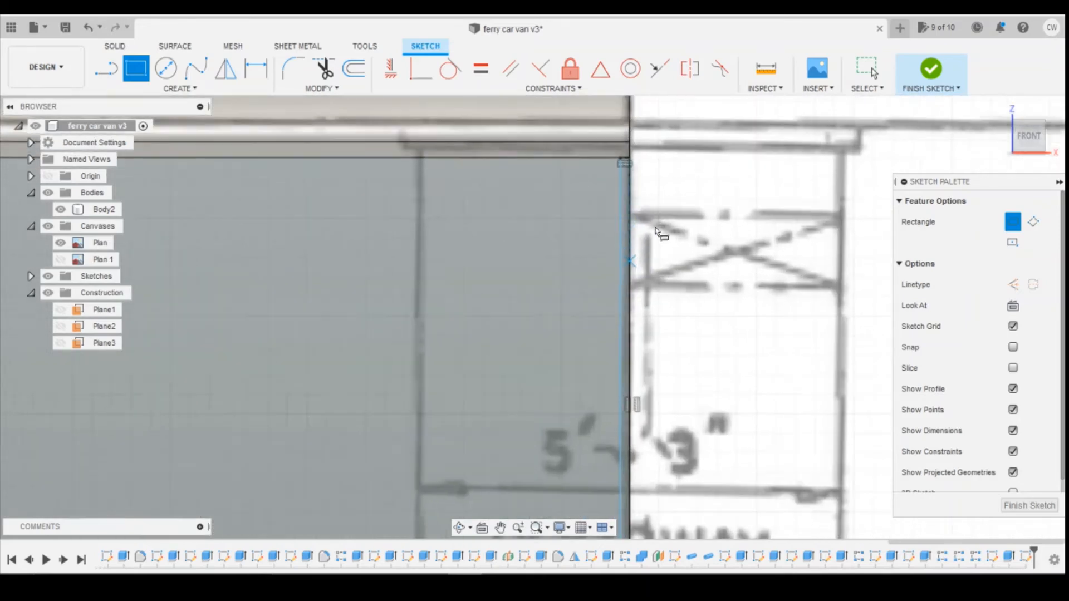
{"action": "scroll", "coordinate": [611, 463], "scroll_direction": "up", "scroll_amount": 5}
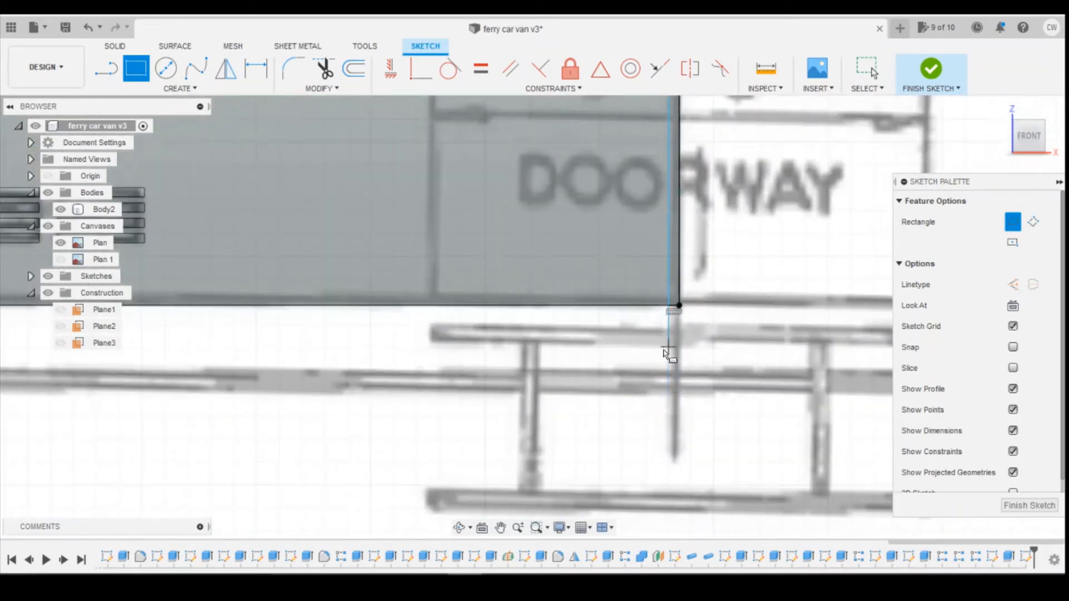
Dimension the narrow rectangle's width along the van's lower edge to 0.125 mm
{"action": "key", "text": "d"}
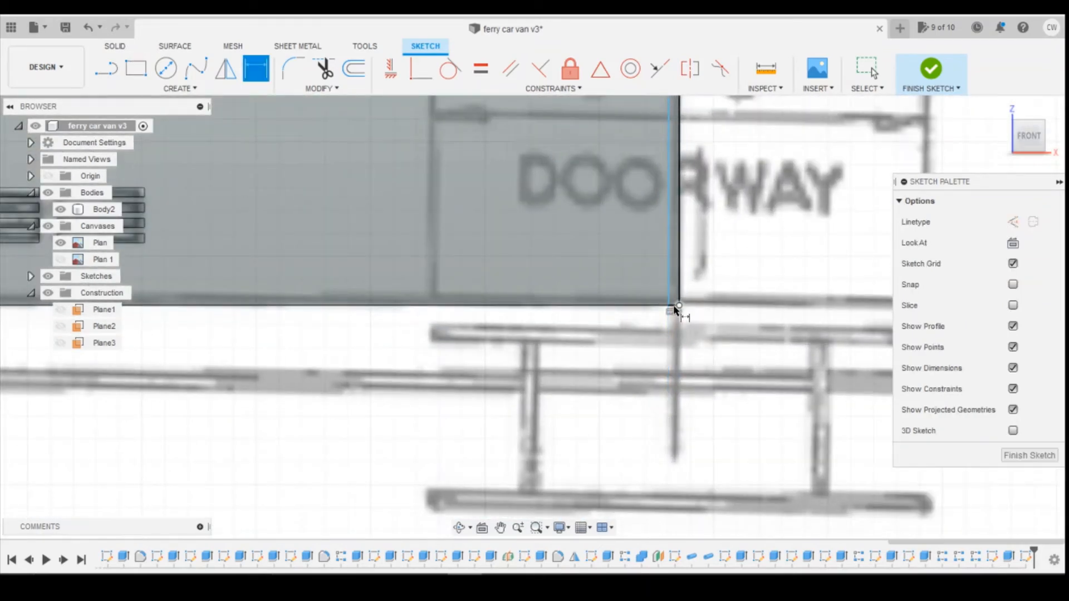
{"action": "scroll", "coordinate": [672, 306], "scroll_direction": "up", "scroll_amount": 3}
{"action": "left_click", "coordinate": [677, 313]}
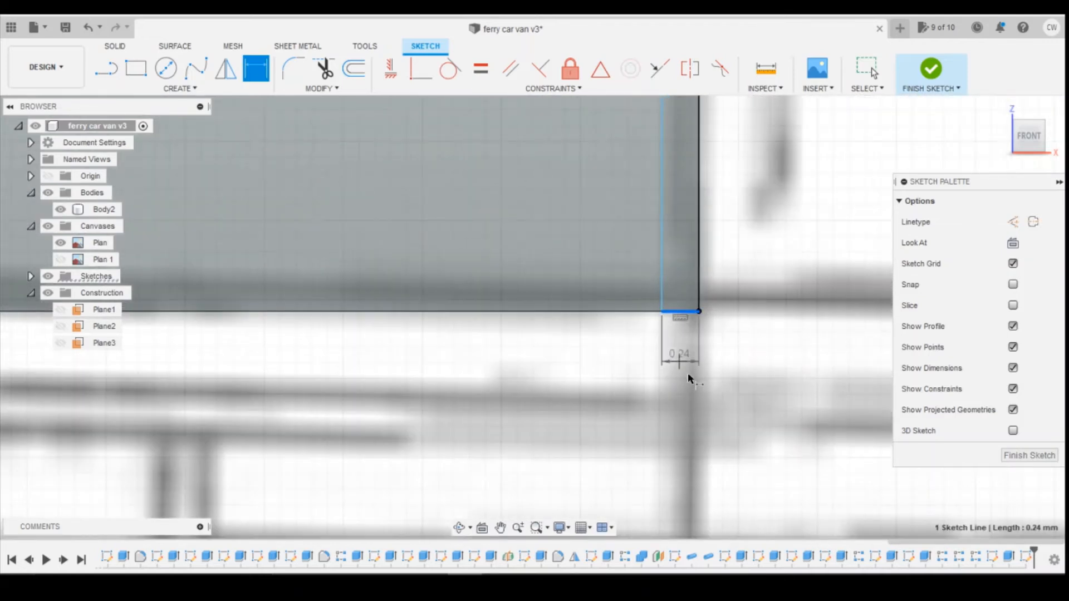
{"action": "left_click", "coordinate": [688, 372]}
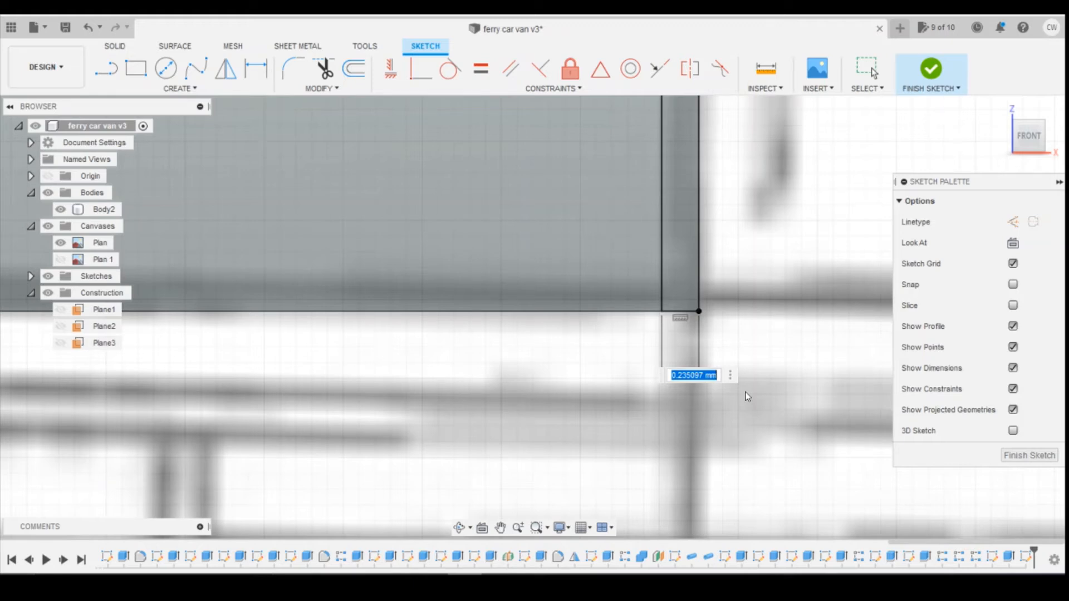
{"action": "type", "text": "0.125"}
{"action": "key", "text": "Return"}
{"action": "key", "text": "d"}
{"action": "scroll", "coordinate": [747, 392], "scroll_direction": "up", "scroll_amount": 5}
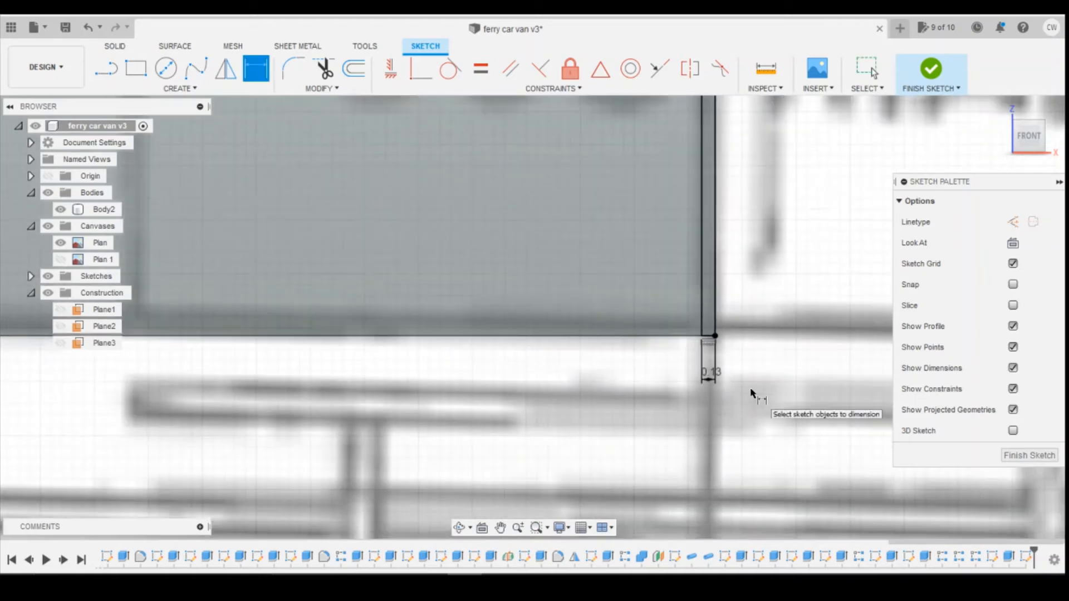
{"action": "scroll", "coordinate": [740, 108], "scroll_direction": "down", "scroll_amount": 5}
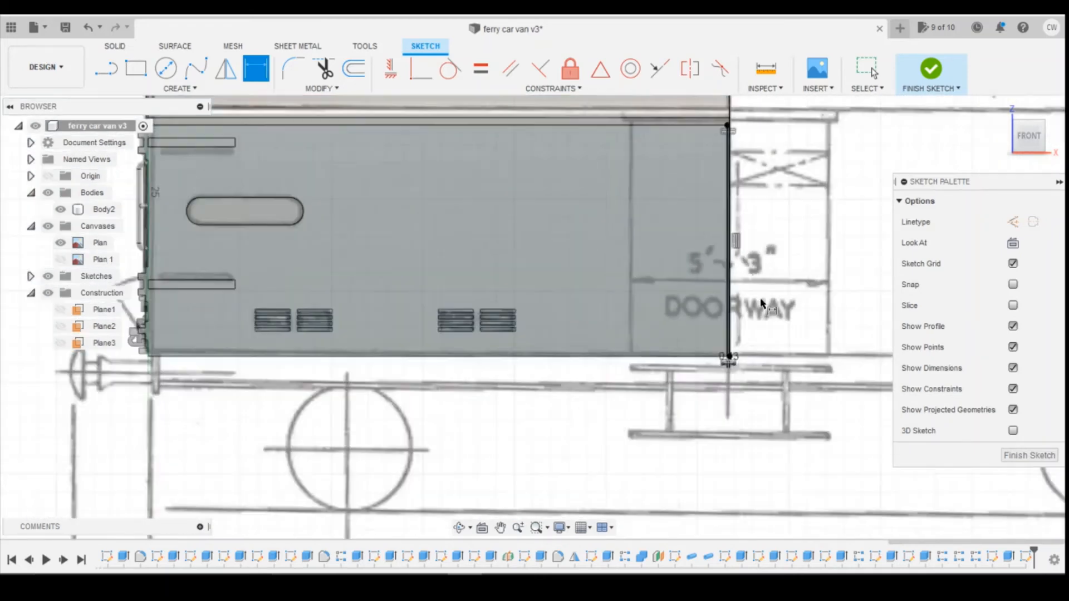
Sketch a thin horizontal rectangle about 5.25 mm long across the doorway's top, reaching the plan's doorway line, and dimension its length
{"action": "scroll", "coordinate": [703, 154], "scroll_direction": "up", "scroll_amount": 3}
{"action": "scroll", "coordinate": [703, 155], "scroll_direction": "up", "scroll_amount": 1}
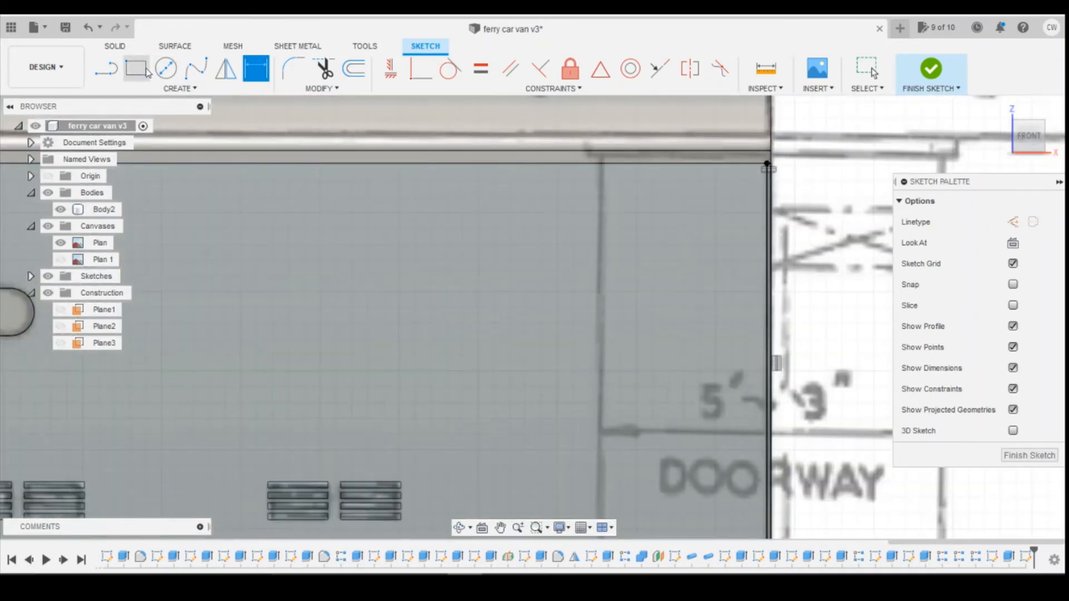
{"action": "key", "text": "r"}
{"action": "left_click", "coordinate": [767, 164]}
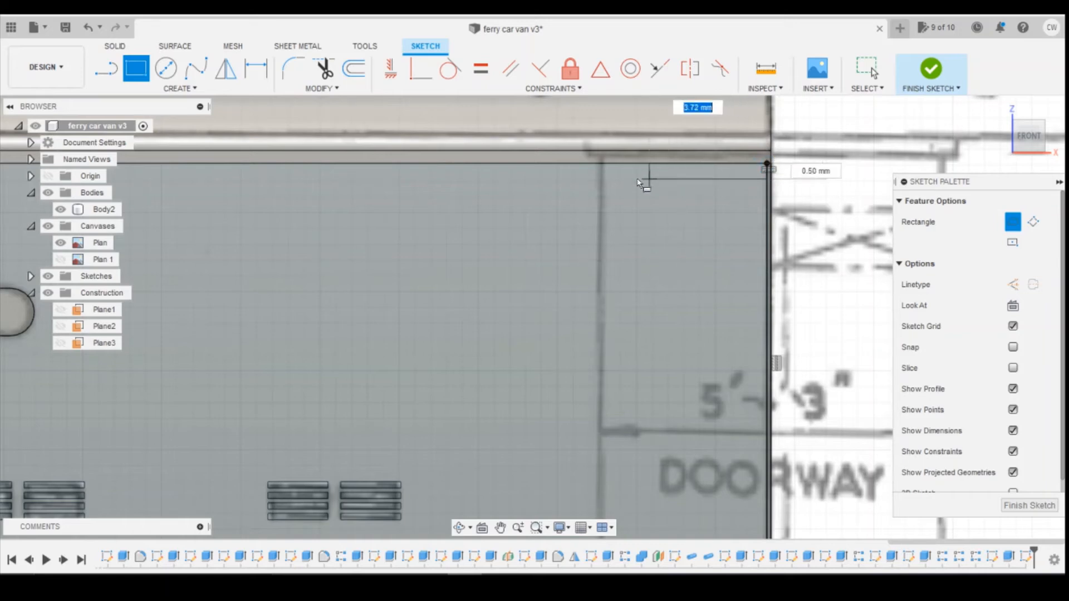
{"action": "left_click", "coordinate": [602, 175]}
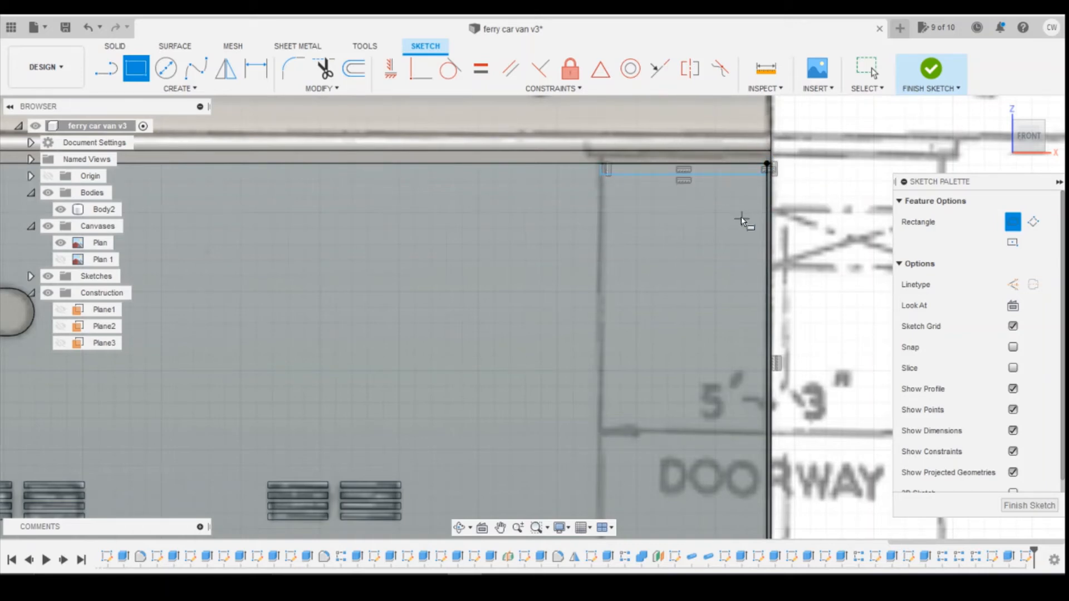
{"action": "key", "text": "d"}
{"action": "left_click", "coordinate": [718, 175]}
{"action": "left_click", "coordinate": [721, 204]}
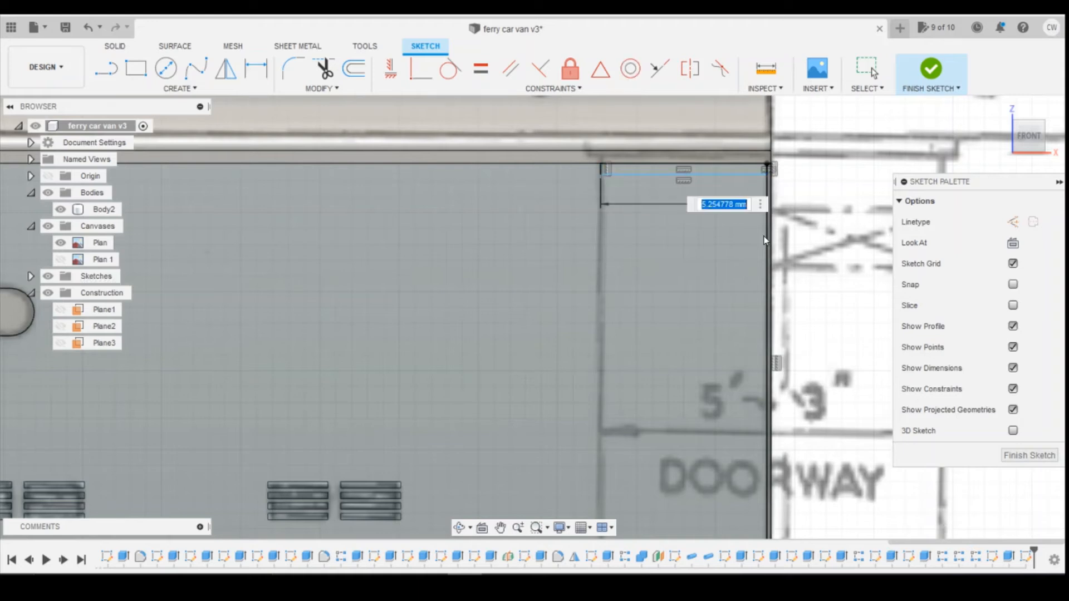
{"action": "key", "text": "Return"}
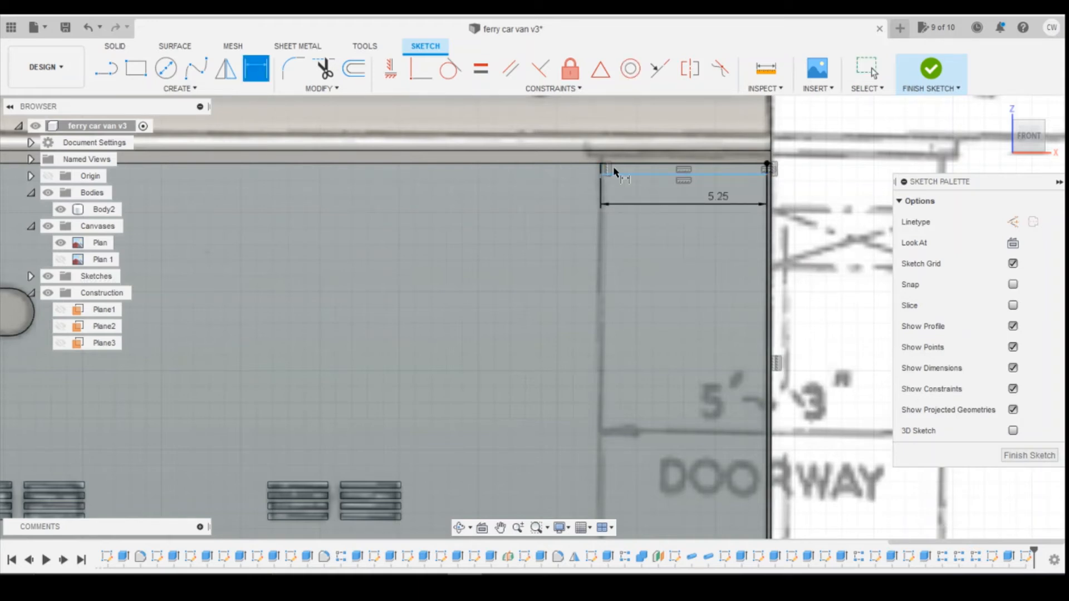
Dimension the horizontal doorway rectangle's height to 0.25 mm
{"action": "scroll", "coordinate": [739, 174], "scroll_direction": "up", "scroll_amount": 4}
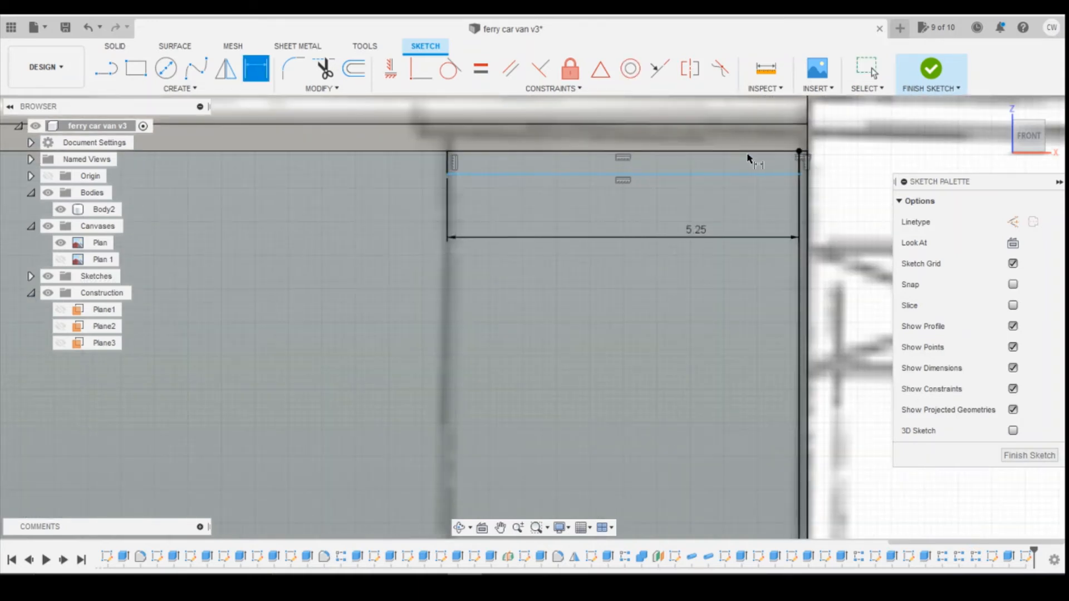
{"action": "left_click", "coordinate": [748, 151]}
{"action": "left_click", "coordinate": [749, 175]}
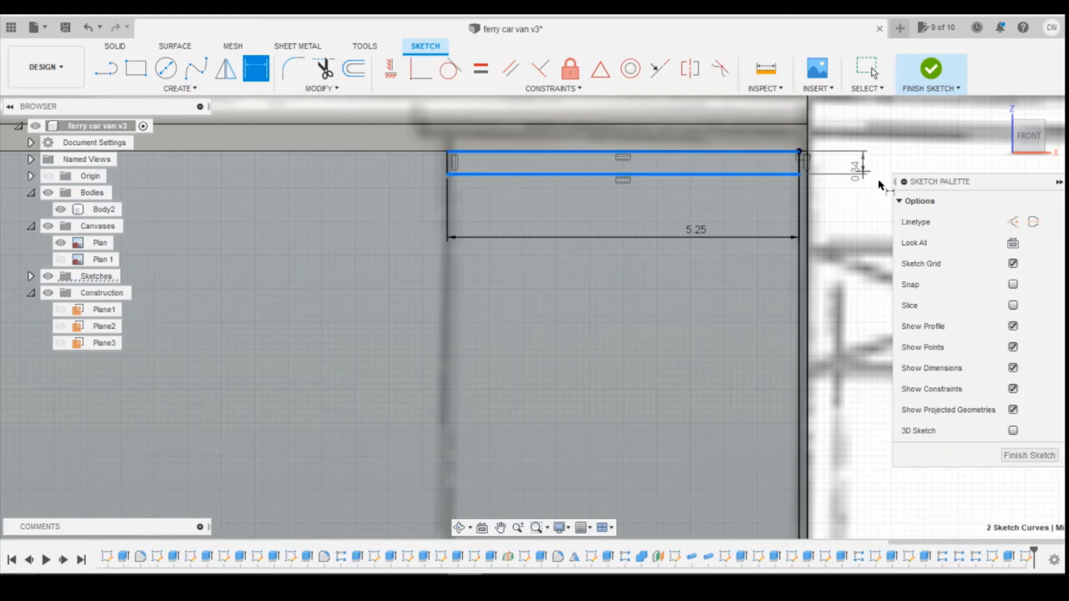
{"action": "left_click", "coordinate": [864, 168]}
{"action": "type", "text": "0.25"}
{"action": "key", "text": "Return"}
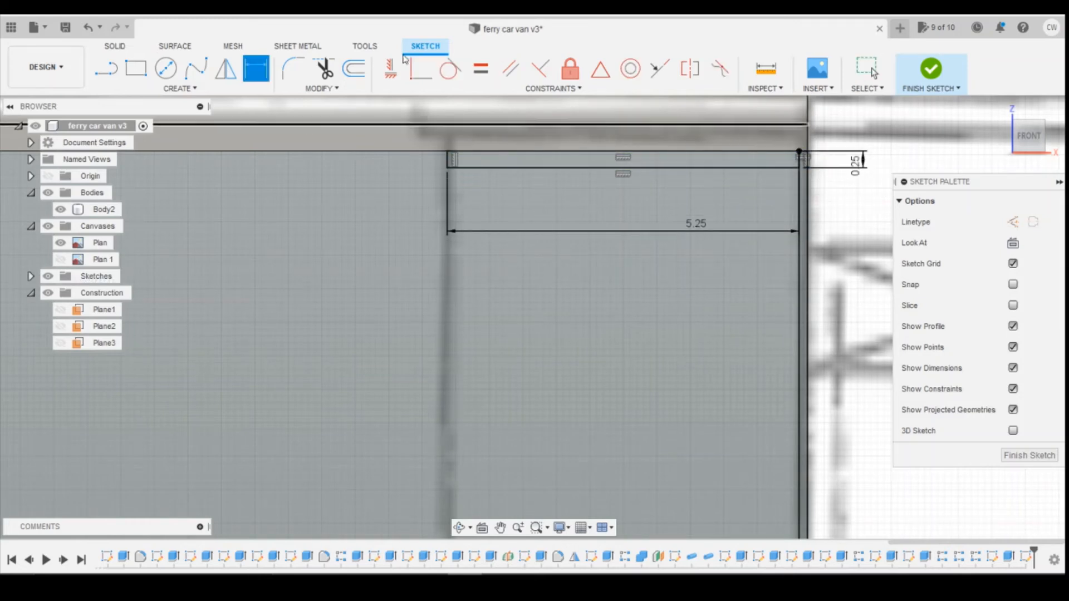
Sketch an upright rectangle about 0.37 mm wide and 12.38 mm tall from the horizontal strip's outer corner down to the van's lower edge
{"action": "key", "text": "r"}
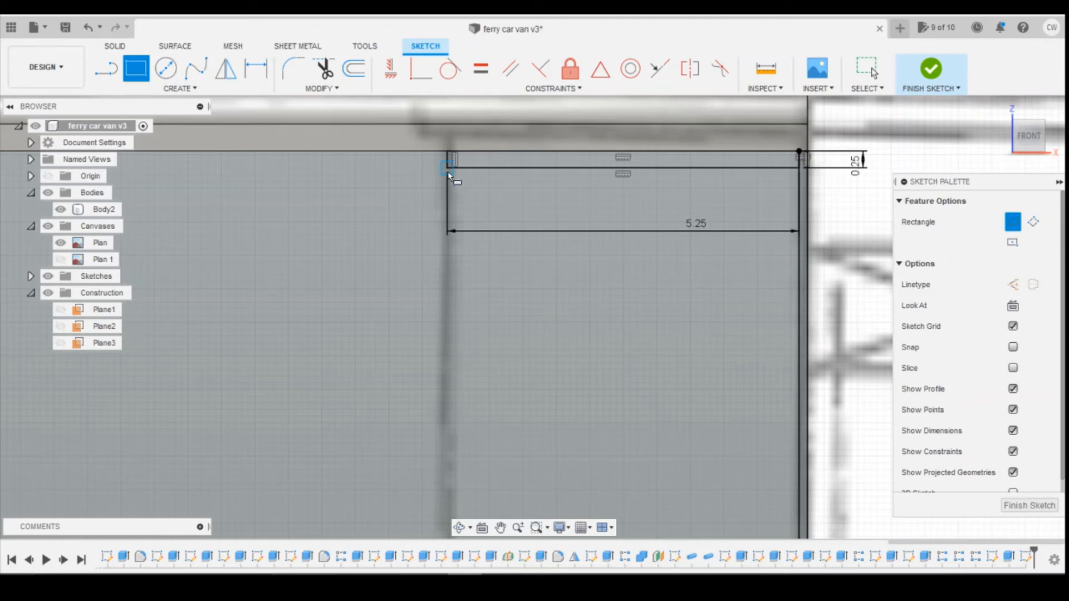
{"action": "left_click", "coordinate": [448, 172]}
{"action": "scroll", "coordinate": [439, 161], "scroll_direction": "down", "scroll_amount": 4}
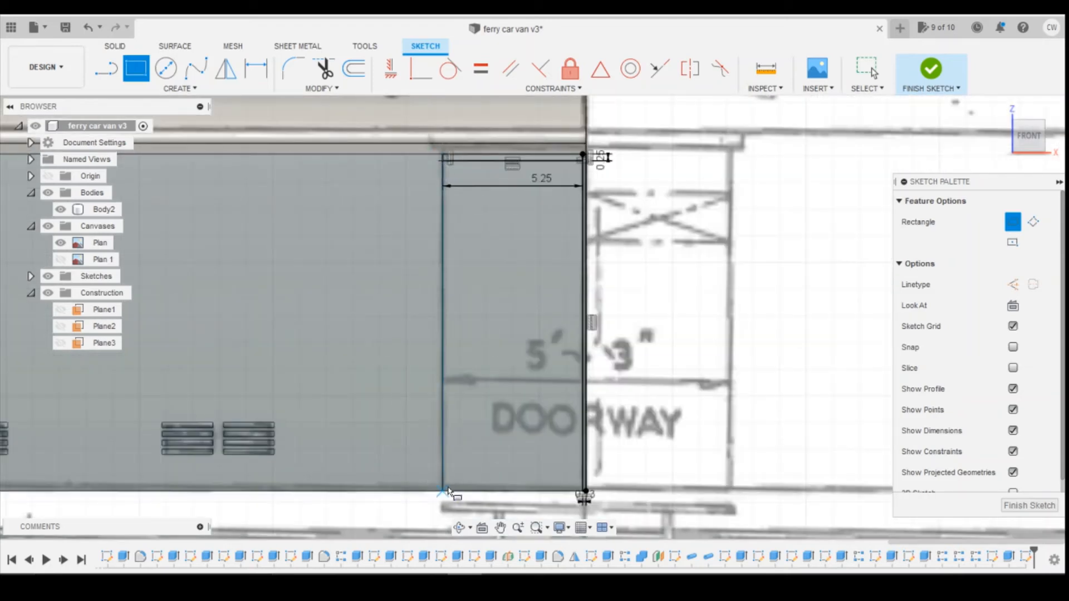
{"action": "left_click", "coordinate": [452, 491]}
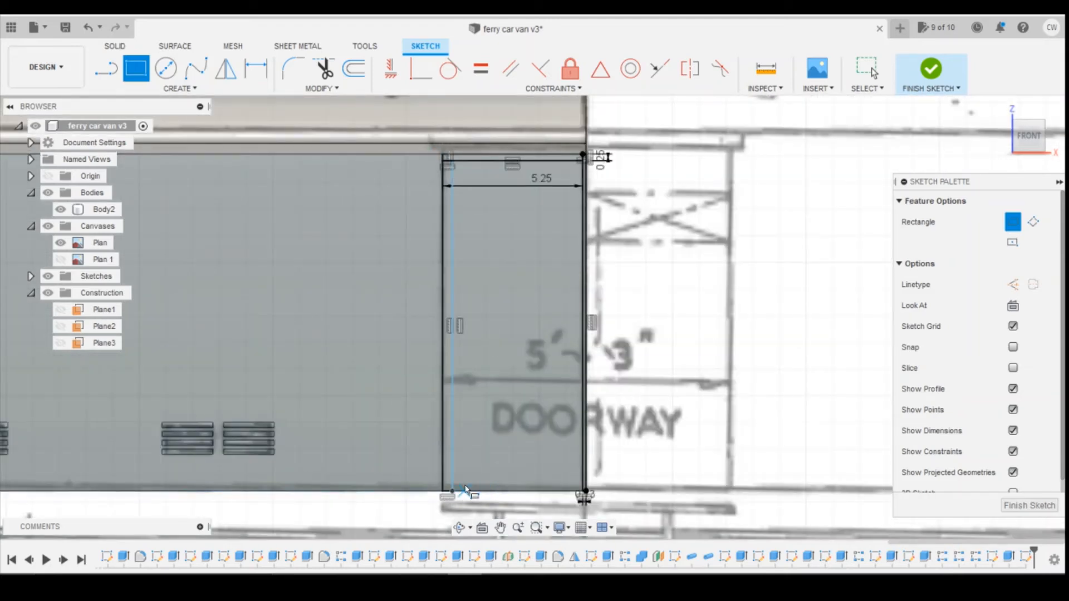
Dimension the upright rectangle's width at the plan's doorway line to 0.25 mm
{"action": "key", "text": "d"}
{"action": "left_click", "coordinate": [451, 461]}
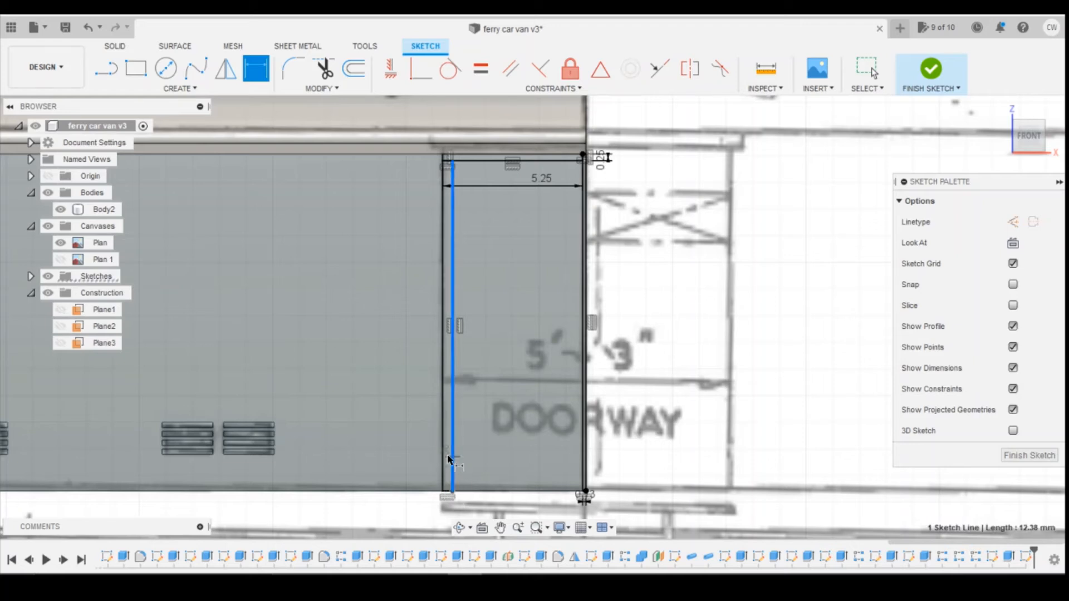
{"action": "left_click", "coordinate": [444, 459]}
{"action": "left_click", "coordinate": [448, 512]}
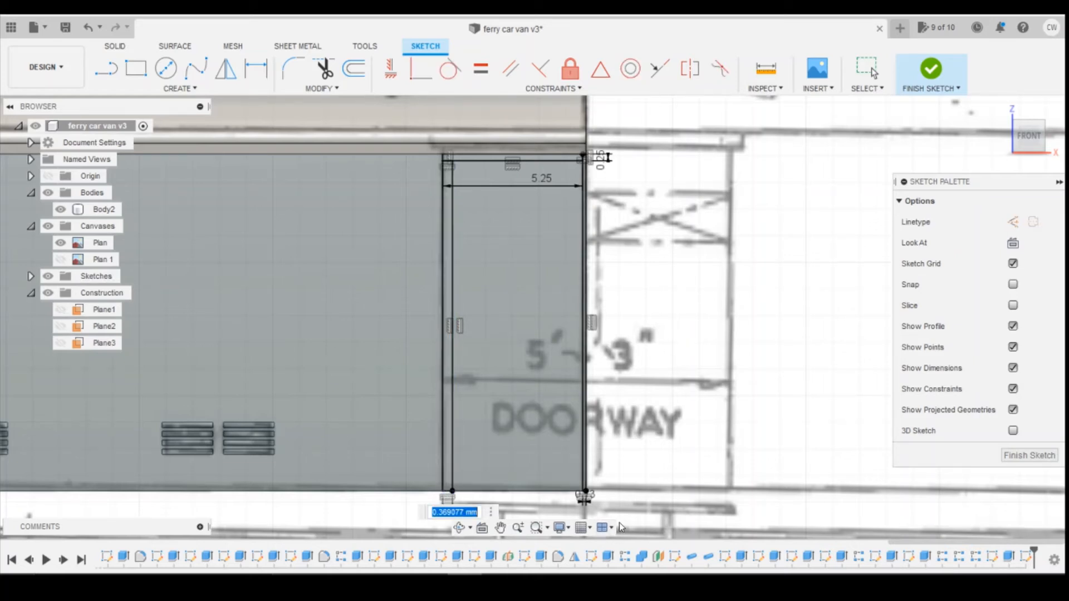
{"action": "type", "text": "0.25"}
{"action": "key", "text": "Return"}
{"action": "key", "text": "Escape"}
{"action": "key", "text": "d"}
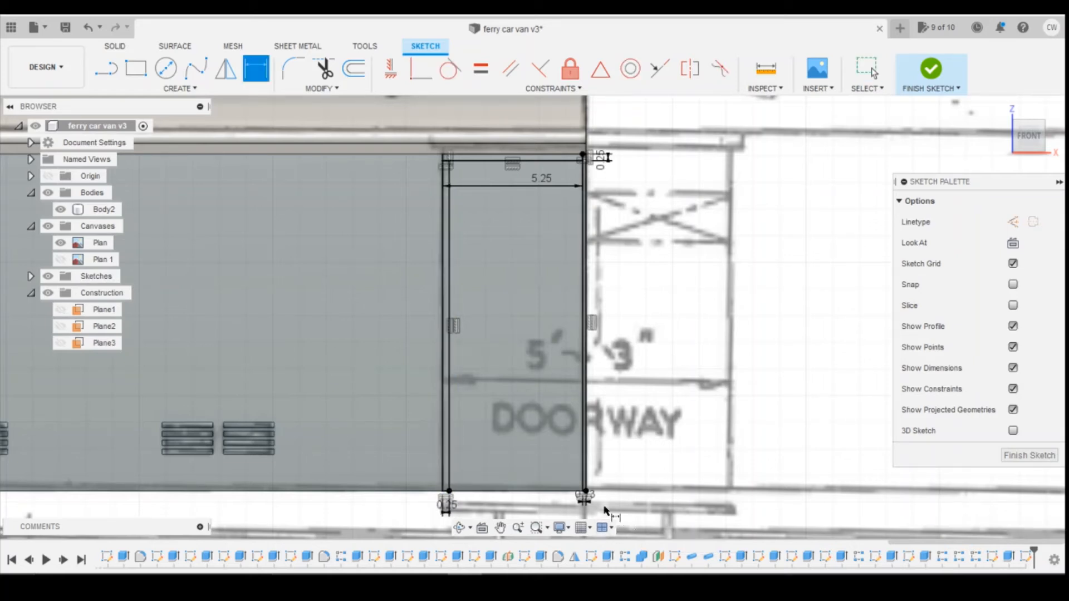
{"action": "key", "text": "Escape"}
Check the sketched doorway strips against the plan, and look at the reference photo of the wagon's side doors
{"action": "scroll", "coordinate": [435, 301], "scroll_direction": "up", "scroll_amount": 4}
{"action": "left_click", "coordinate": [453, 307]}
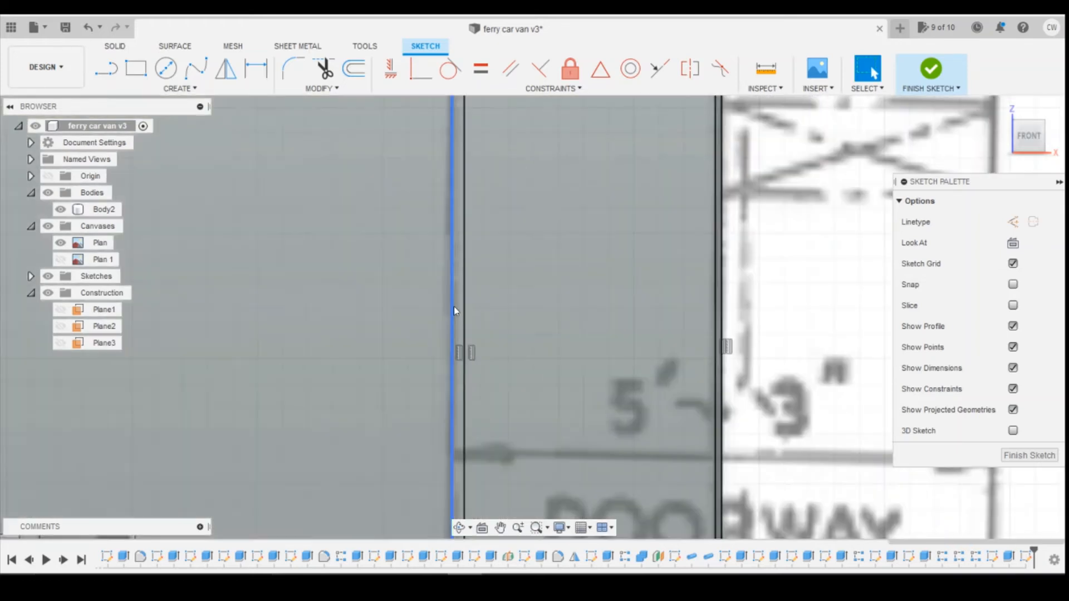
{"action": "scroll", "coordinate": [452, 288], "scroll_direction": "down", "scroll_amount": 4}
{"action": "scroll", "coordinate": [453, 287], "scroll_direction": "down", "scroll_amount": 2}
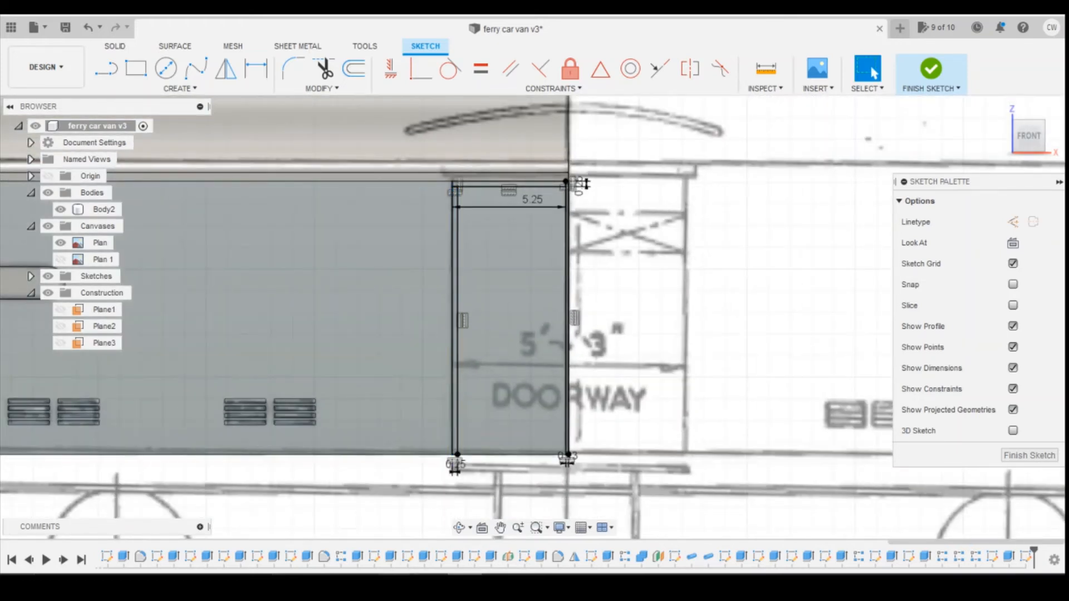
{"action": "left_click", "coordinate": [516, 534]}
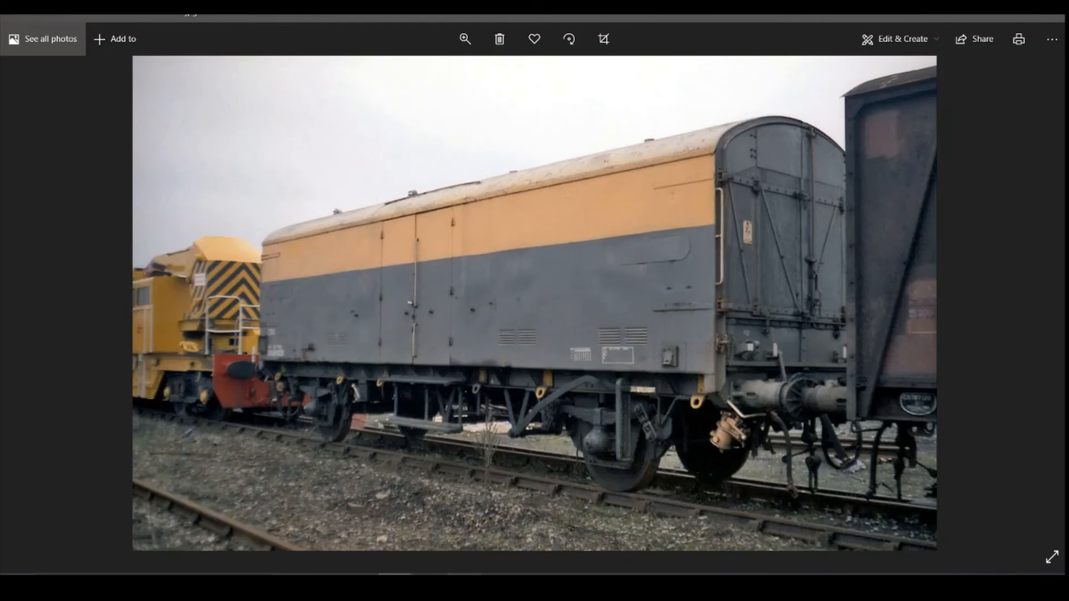
{"action": "left_click", "coordinate": [466, 579]}
Extrude the three doorway strip profiles by -0.25 mm as a cut into the van's side
{"action": "scroll", "coordinate": [549, 421], "scroll_direction": "up", "scroll_amount": 9}
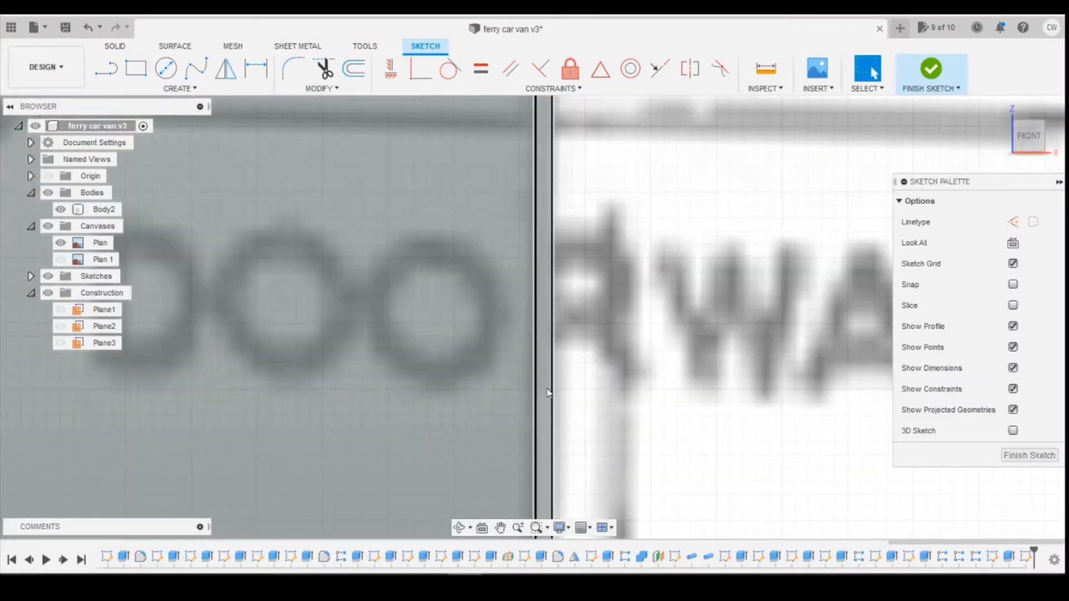
{"action": "scroll", "coordinate": [549, 393], "scroll_direction": "down", "scroll_amount": 6}
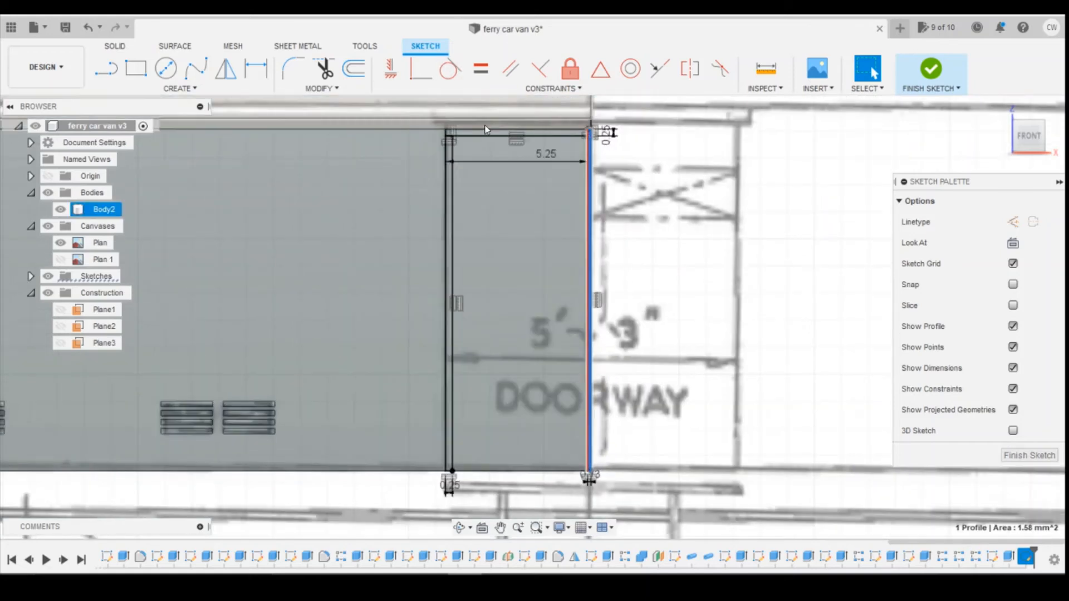
{"action": "scroll", "coordinate": [457, 139], "scroll_direction": "up", "scroll_amount": 5}
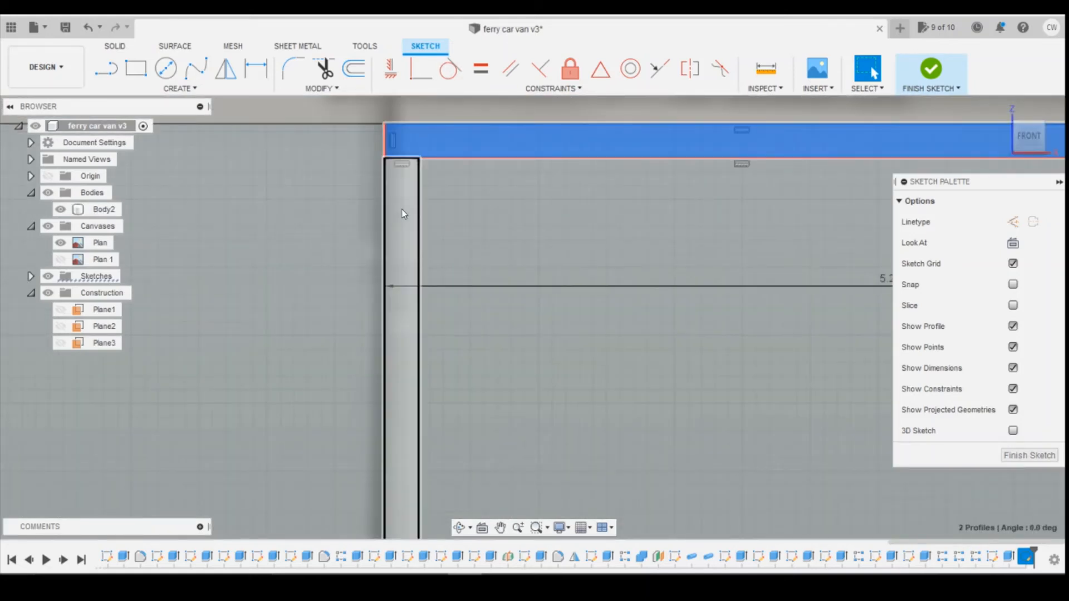
{"action": "left_click", "coordinate": [404, 213], "text": "shift"}
{"action": "right_click", "coordinate": [402, 215]}
{"action": "left_click", "coordinate": [397, 270]}
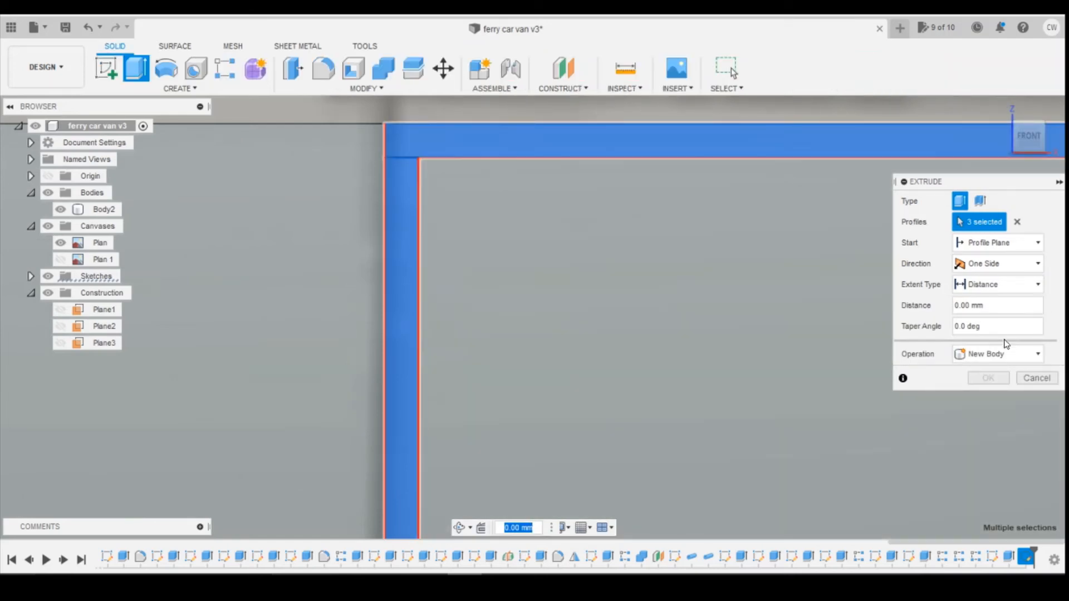
{"action": "scroll", "coordinate": [568, 238], "scroll_direction": "down", "scroll_amount": 6}
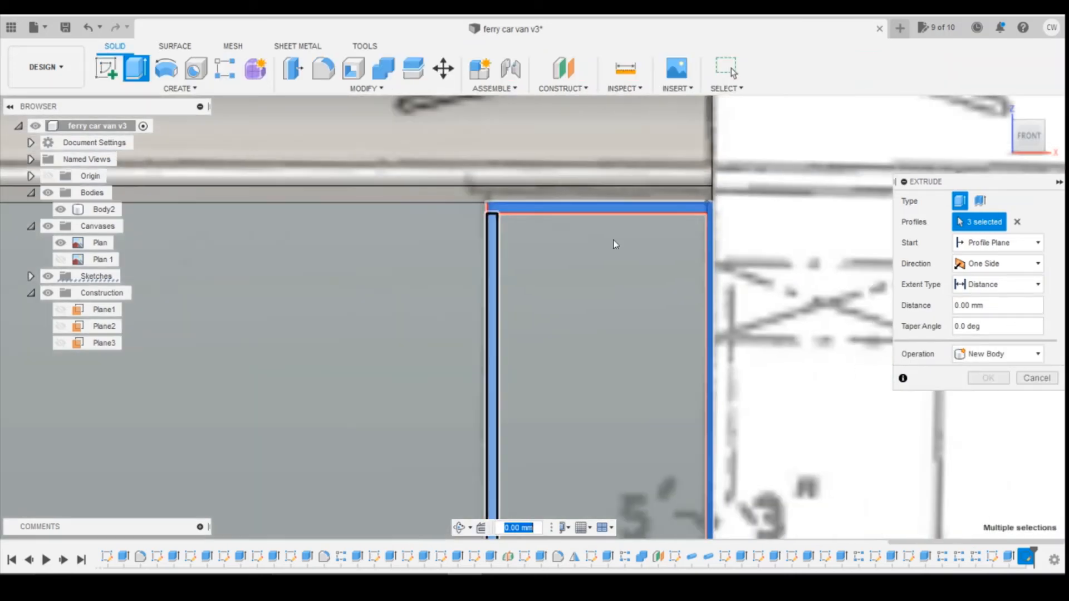
{"action": "scroll", "coordinate": [782, 251], "scroll_direction": "up", "scroll_amount": 3}
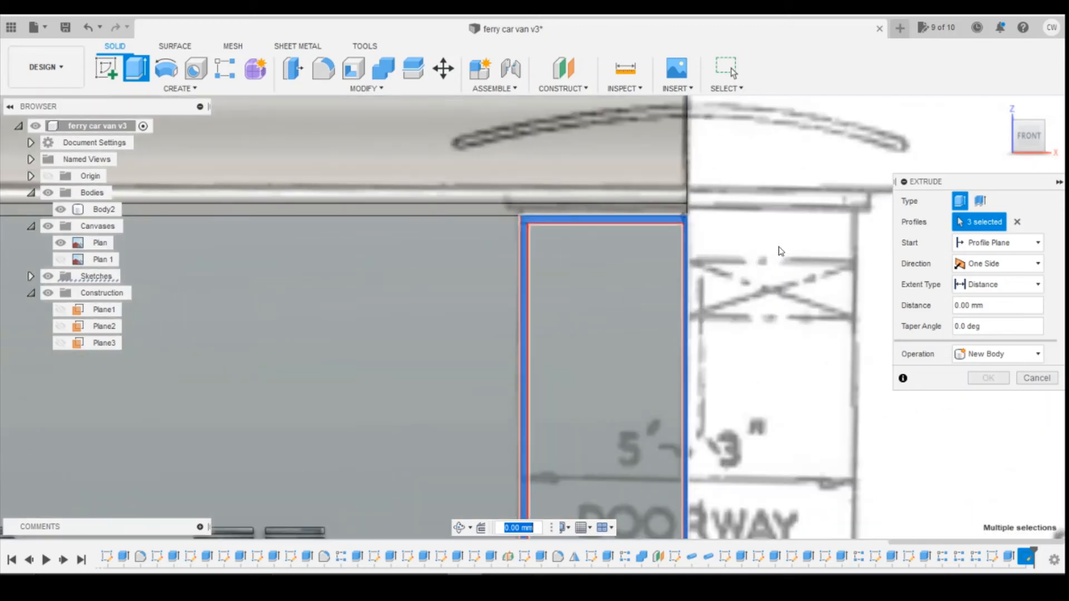
{"action": "left_click_drag", "start_coordinate": [1034, 143], "coordinate": [1013, 142]}
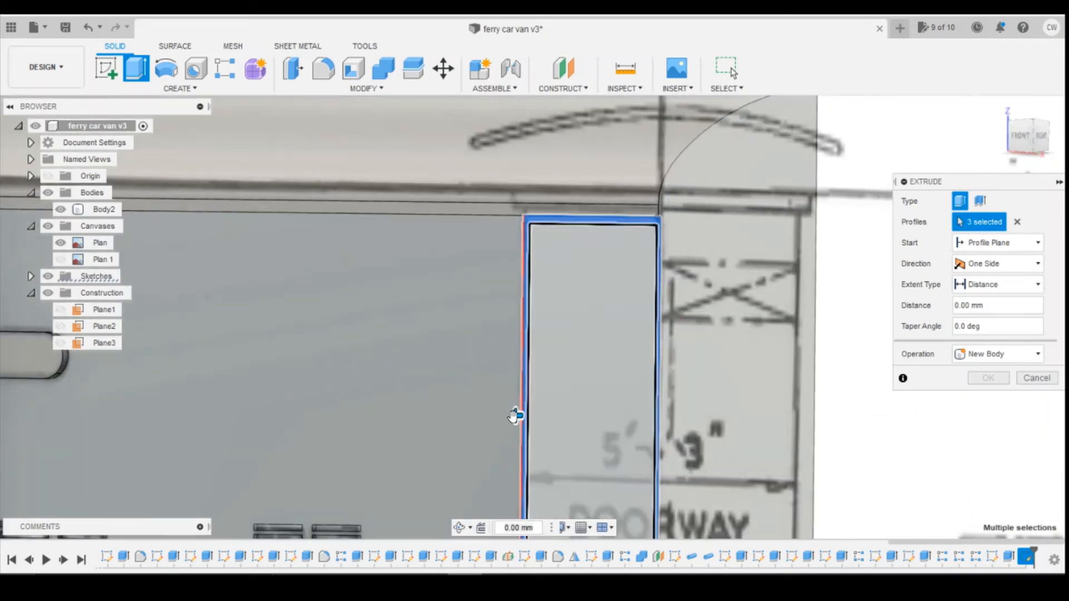
{"action": "left_click_drag", "start_coordinate": [515, 415], "coordinate": [549, 415]}
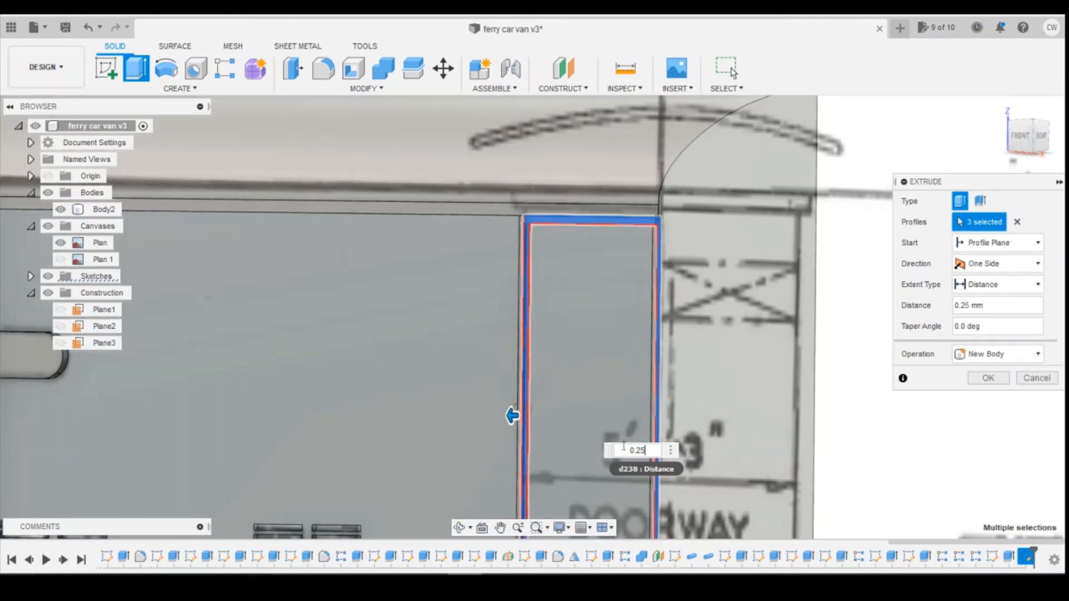
{"action": "type", "text": "-"}
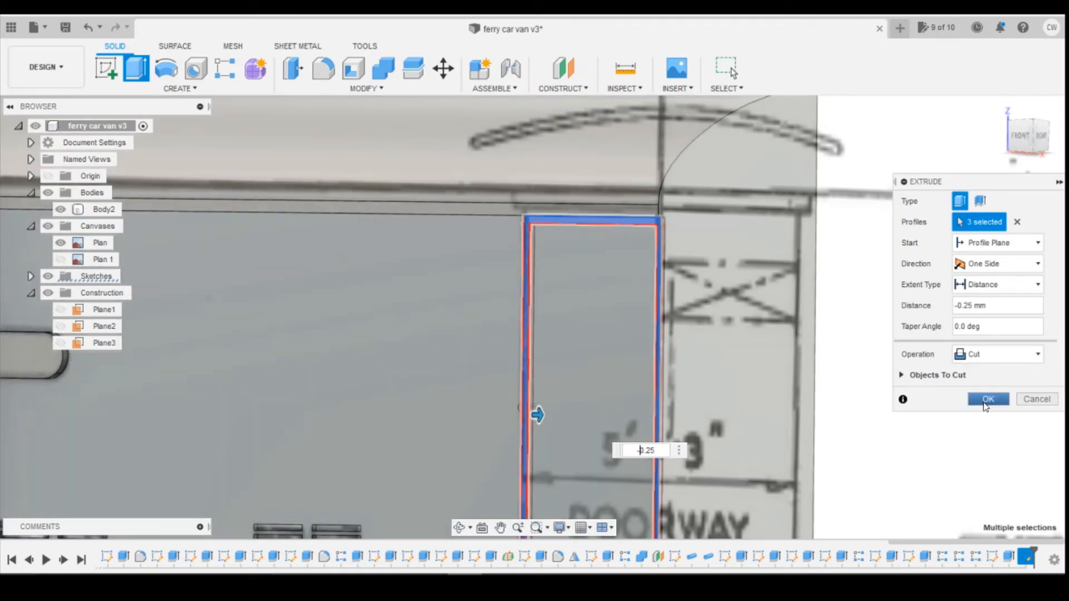
{"action": "left_click", "coordinate": [984, 404]}
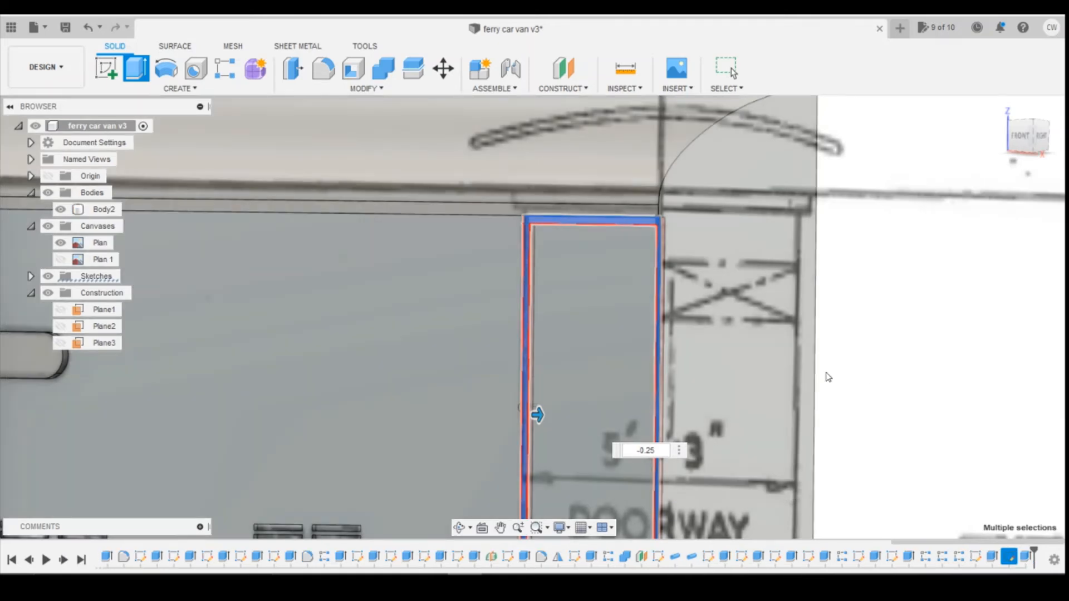
Examine the doorway groove cut in the van's side, and look through the reference photos of the wagons for door details
{"action": "scroll", "coordinate": [645, 354], "scroll_direction": "down", "scroll_amount": 3}
{"action": "scroll", "coordinate": [624, 308], "scroll_direction": "up", "scroll_amount": 5}
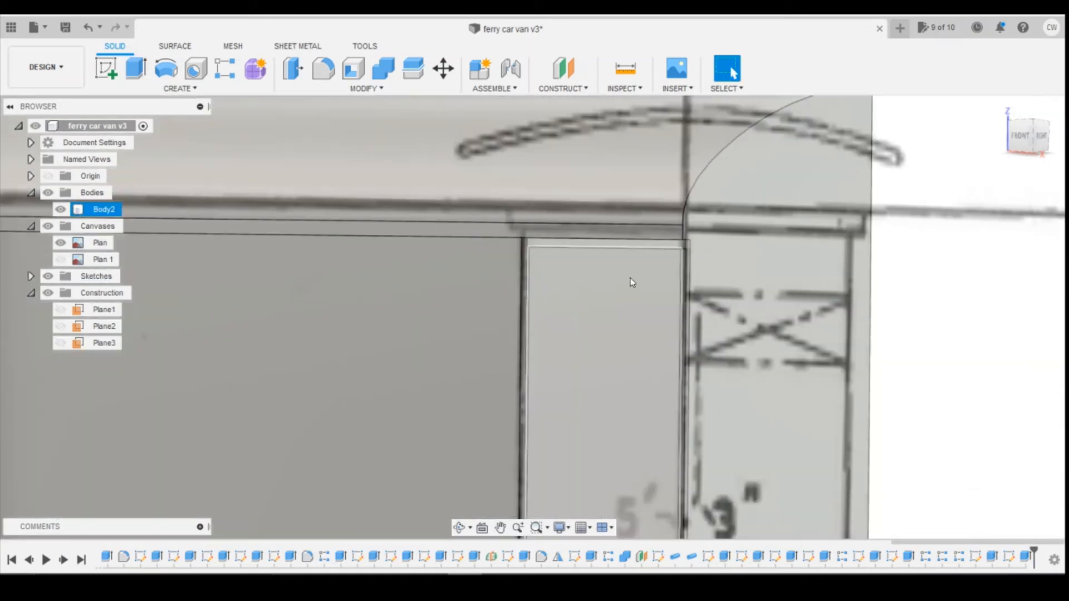
{"action": "left_click", "coordinate": [1027, 135]}
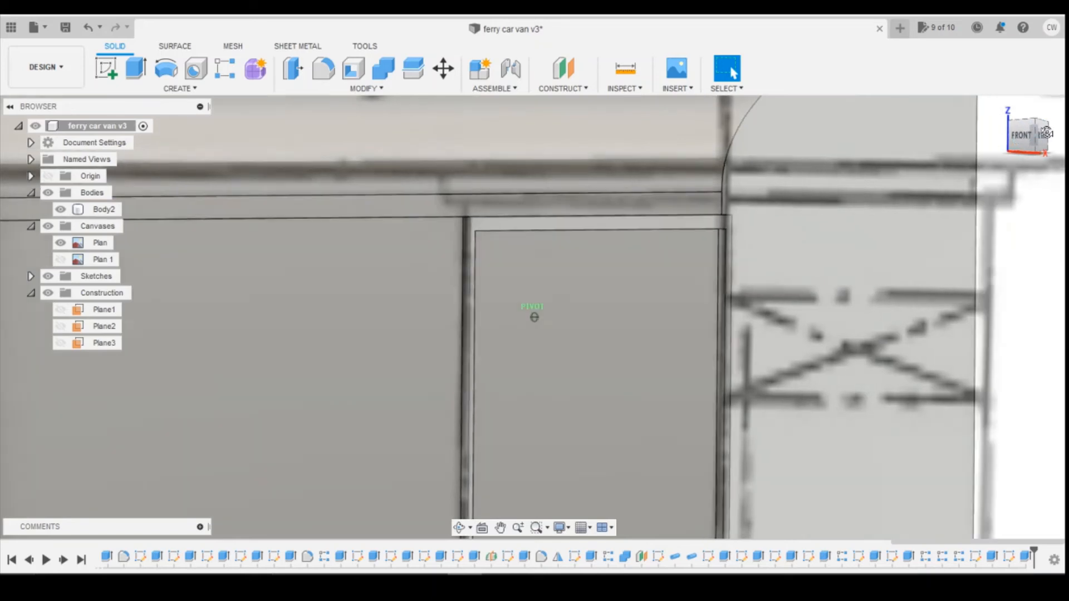
{"action": "scroll", "coordinate": [604, 361], "scroll_direction": "down", "scroll_amount": 4}
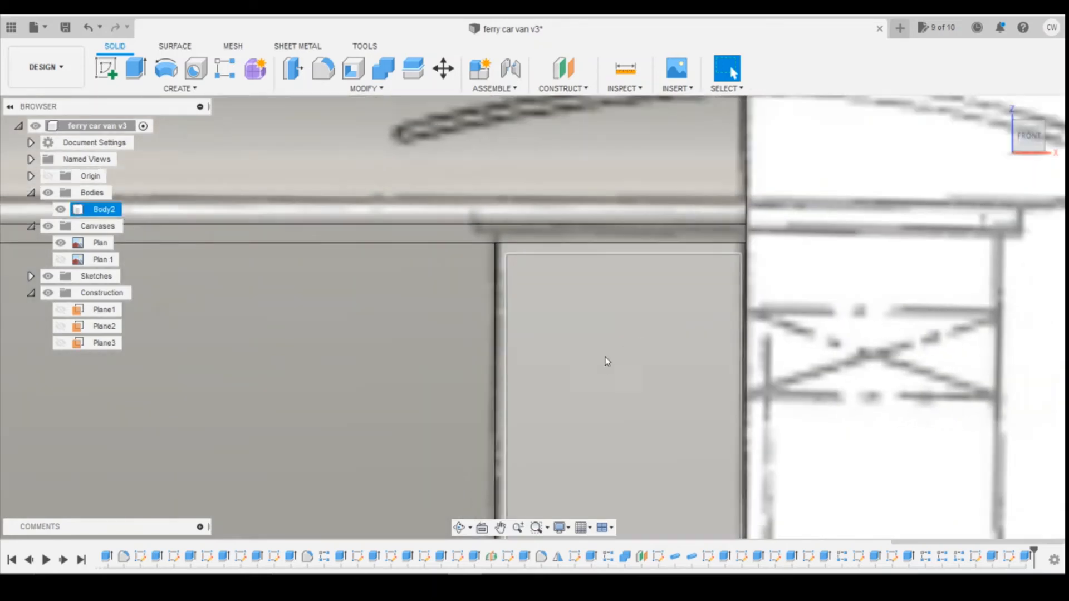
{"action": "middle_click_drag", "start_coordinate": [629, 475], "coordinate": [576, 352]}
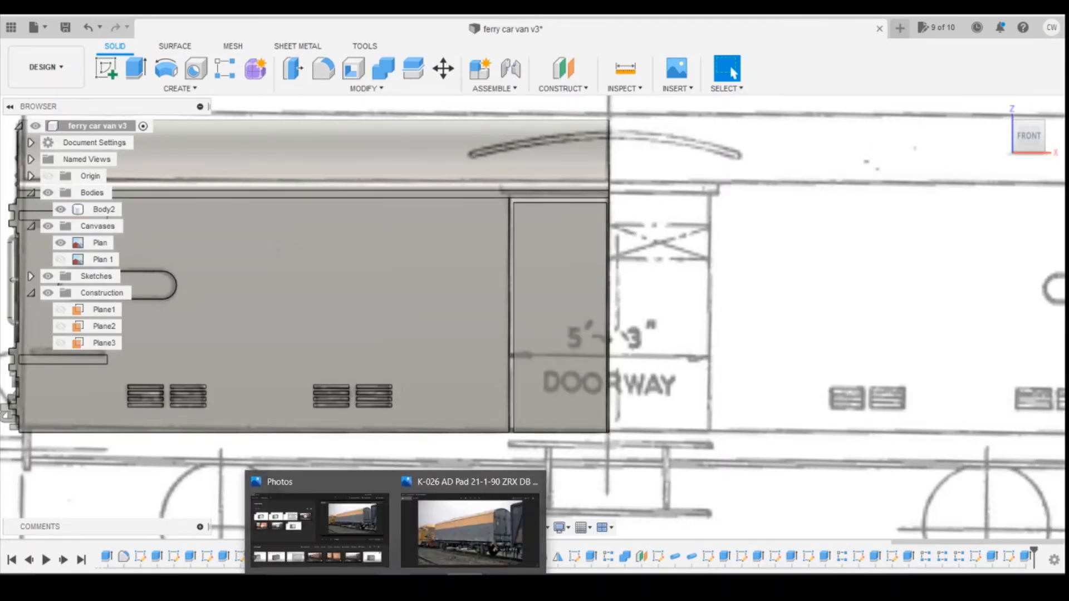
{"action": "left_click", "coordinate": [449, 550]}
{"action": "scroll", "coordinate": [497, 295], "scroll_direction": "down", "scroll_amount": 4}
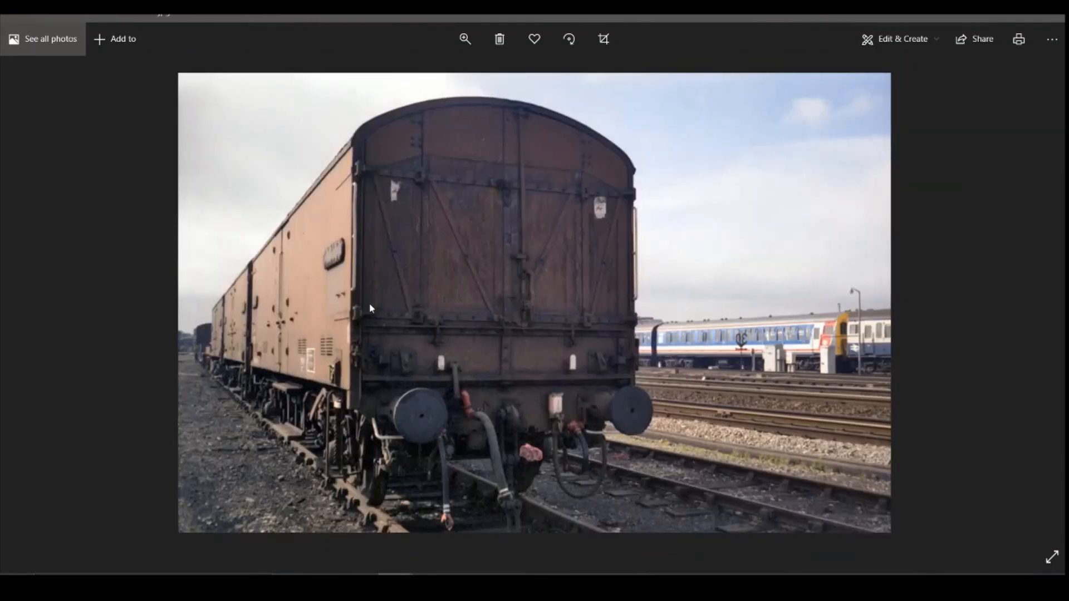
{"action": "scroll", "coordinate": [356, 301], "scroll_direction": "down", "scroll_amount": 1}
{"action": "scroll", "coordinate": [517, 197], "scroll_direction": "down", "scroll_amount": 1}
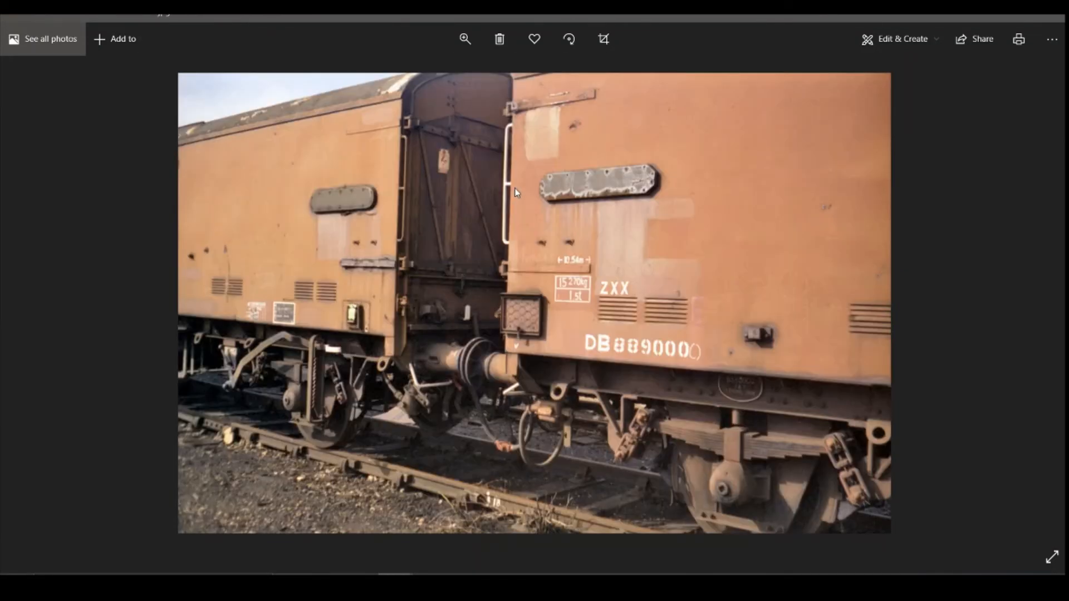
{"action": "scroll", "coordinate": [516, 198], "scroll_direction": "down", "scroll_amount": 1}
{"action": "key", "text": "Right"}
{"action": "key", "text": "Right"}
{"action": "key", "text": "Right"}
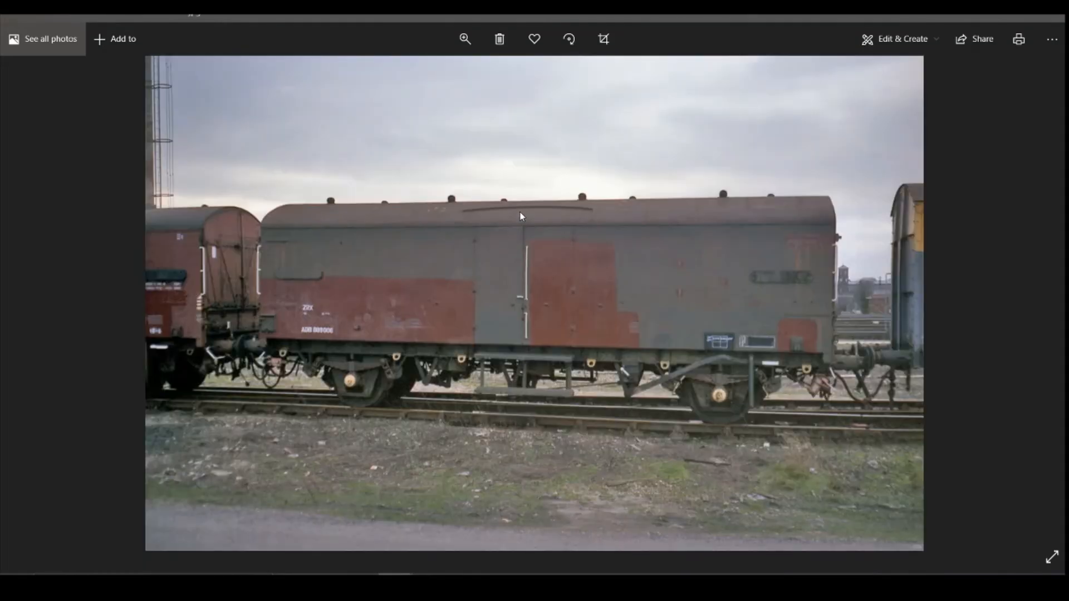
{"action": "key", "text": "Right"}
{"action": "key", "text": "Right"}
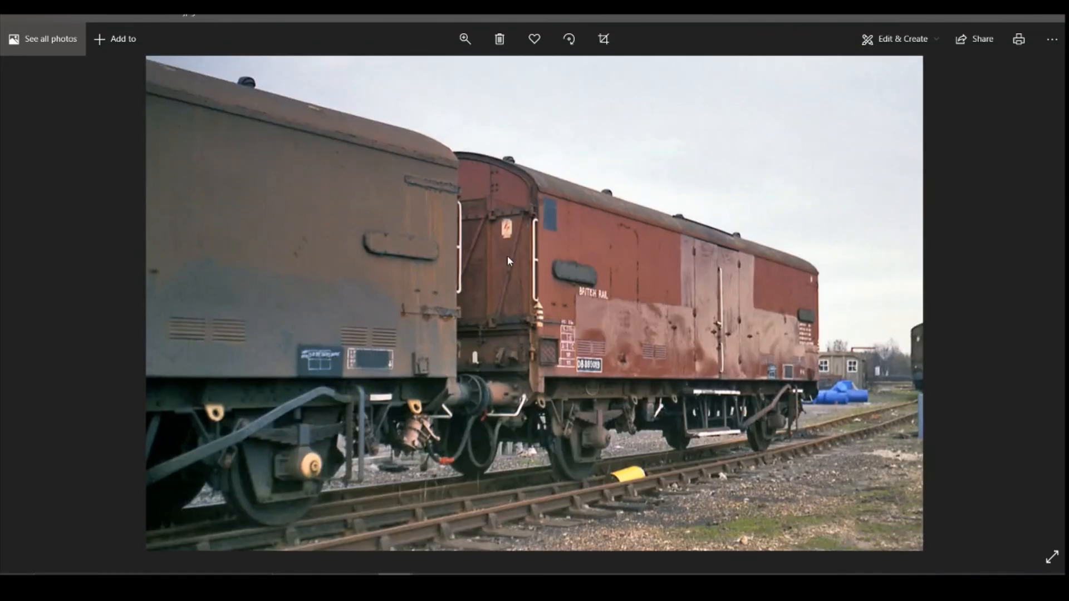
Browse further through the wagon reference photos, comparing the side door details on the differently painted vans
{"action": "key", "text": "Right"}
{"action": "key", "text": "Right"}
{"action": "key", "text": "Right"}
{"action": "key", "text": "Right"}
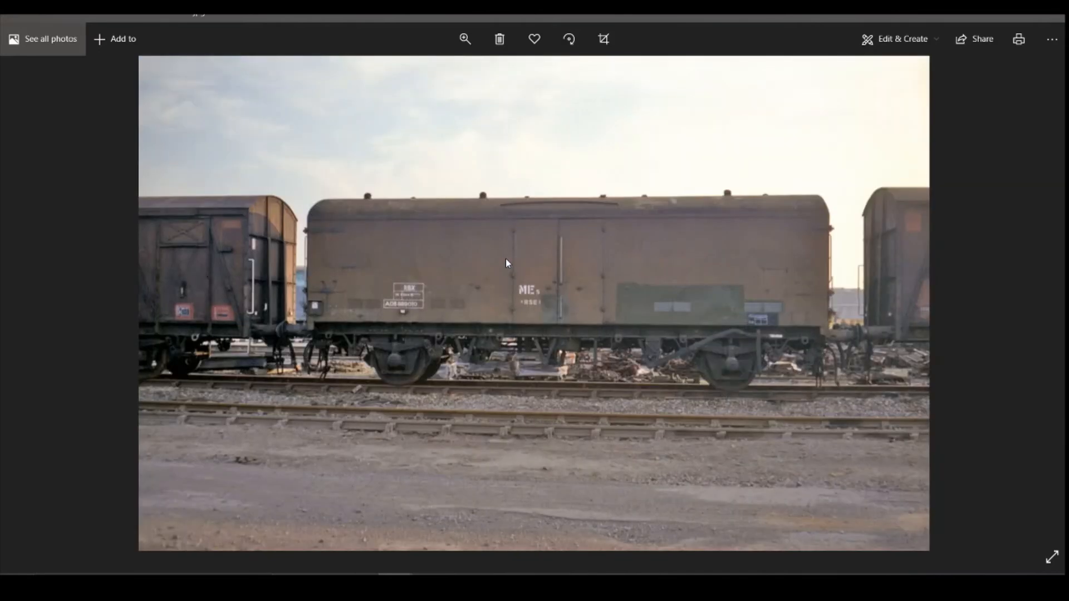
{"action": "key", "text": "Right"}
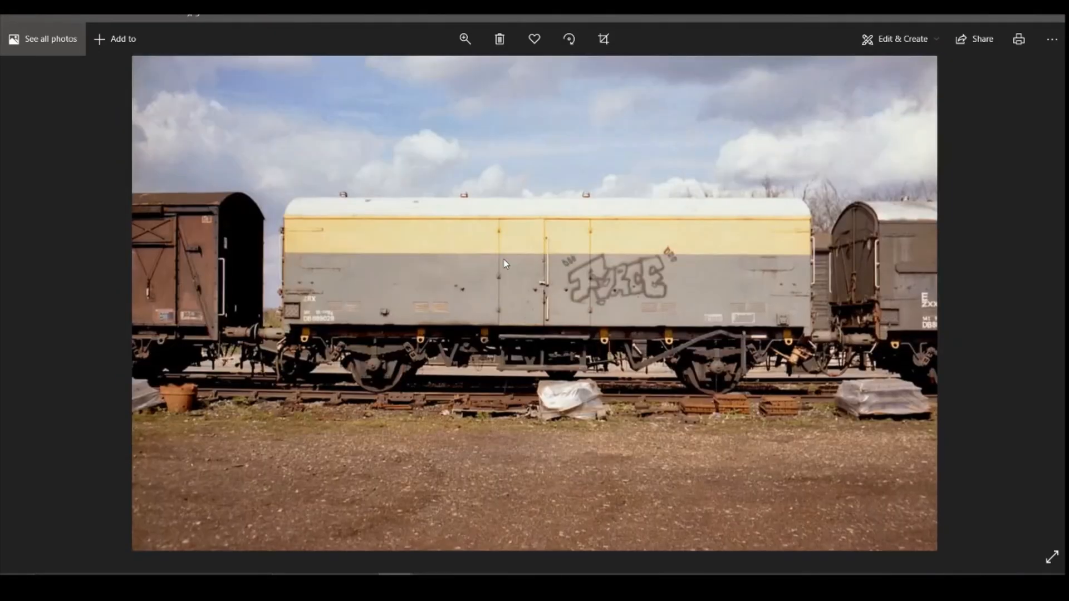
{"action": "key", "text": "Right"}
{"action": "key", "text": "Right"}
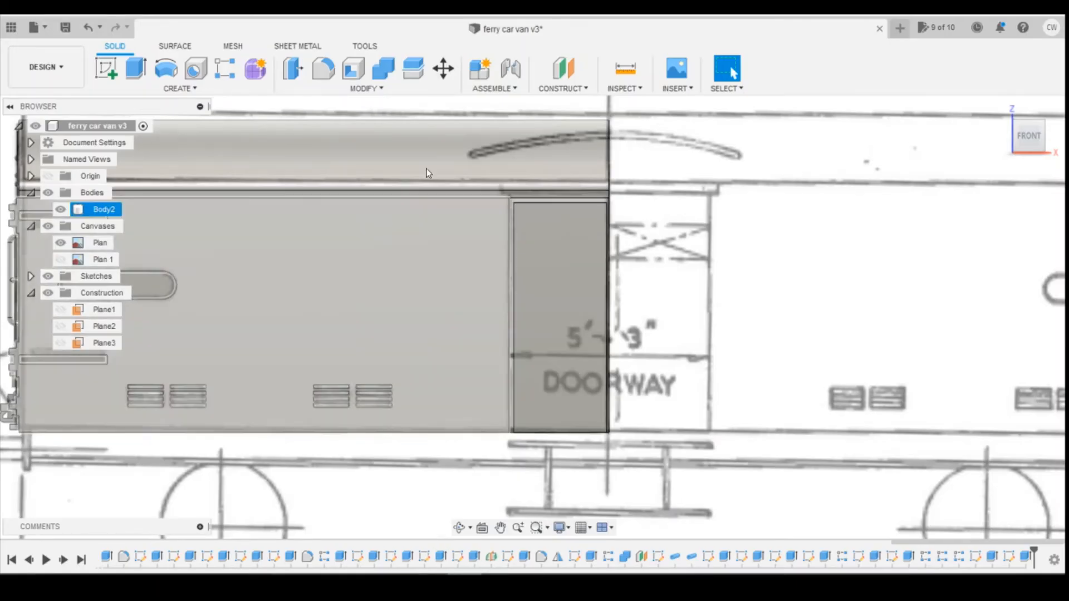
Start a sketch on the van's side face and check the side doors in the reference photo
{"action": "left_click", "coordinate": [106, 68]}
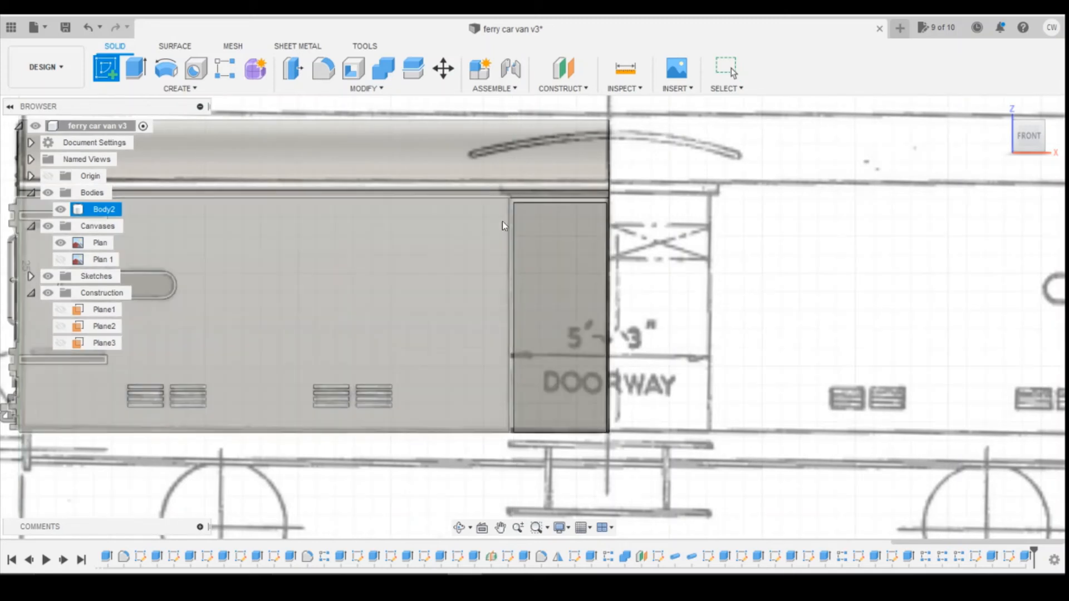
{"action": "left_click", "coordinate": [499, 229]}
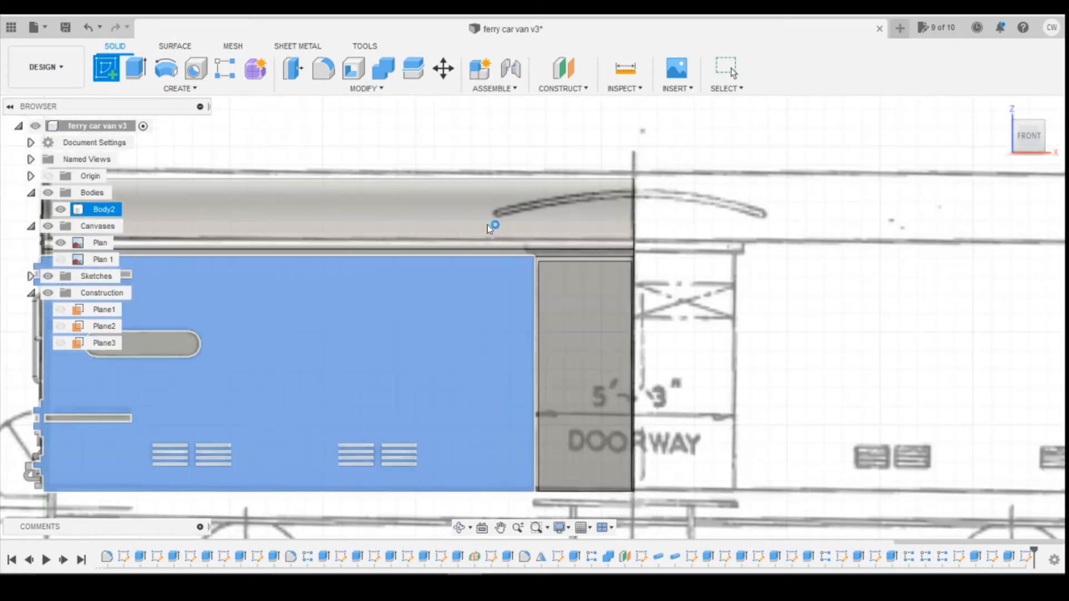
{"action": "mouse_move", "coordinate": [397, 585]}
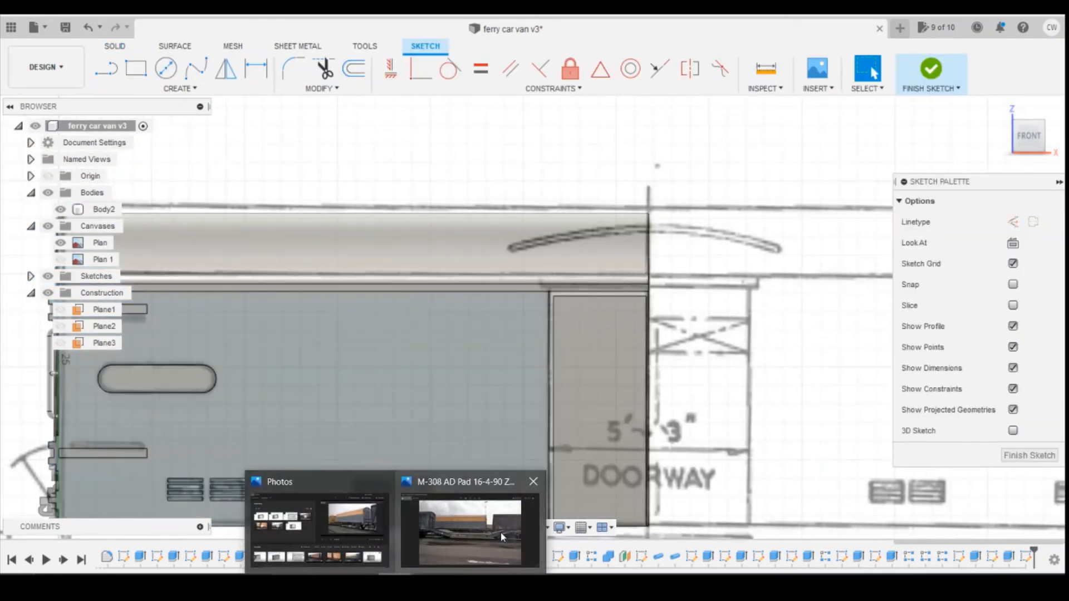
{"action": "left_click", "coordinate": [502, 535]}
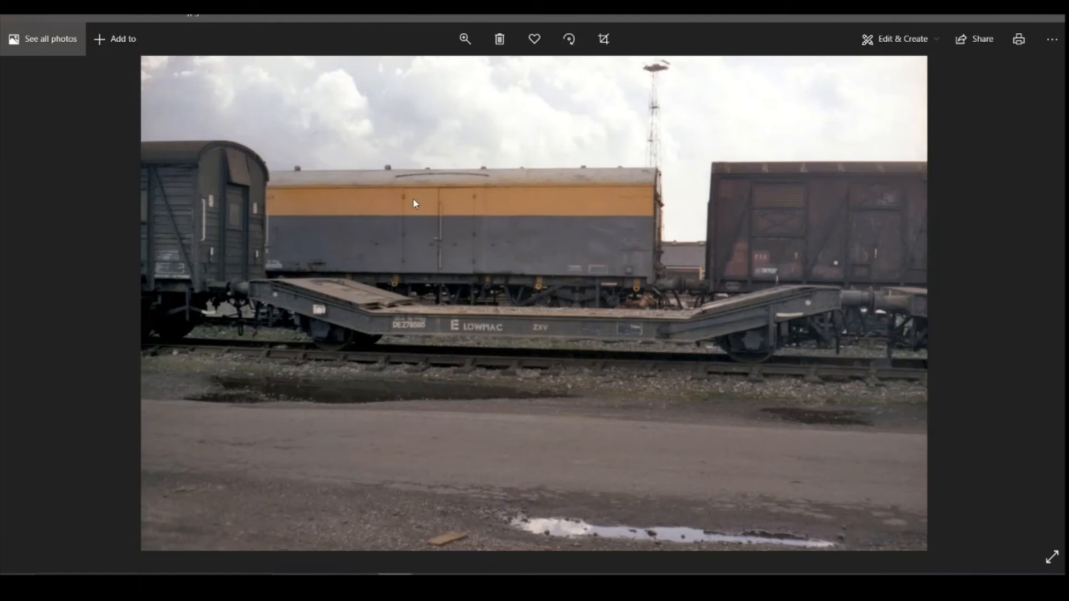
{"action": "left_click", "coordinate": [466, 586]}
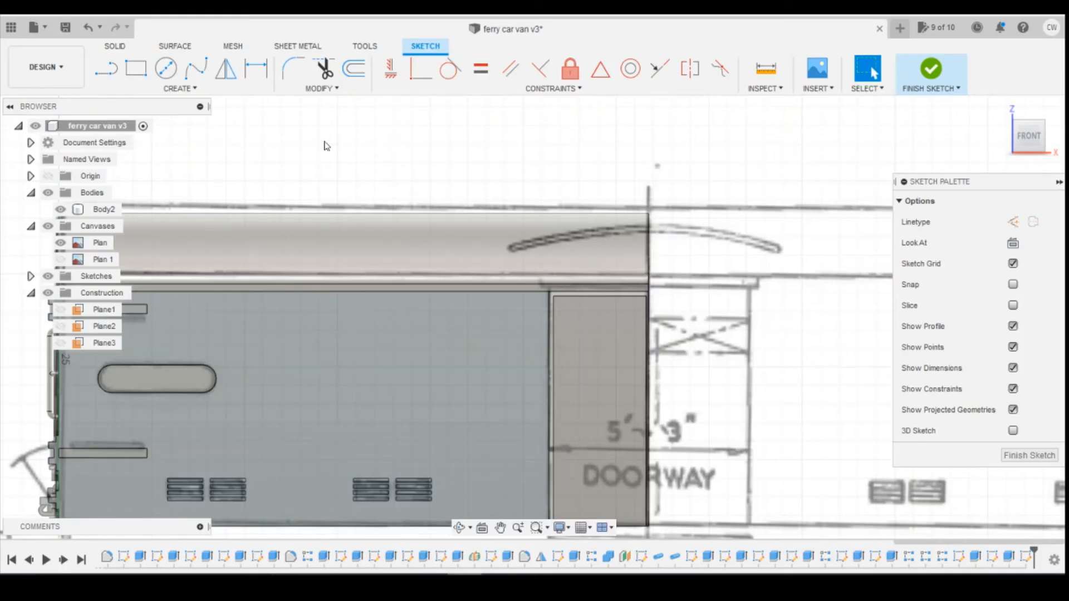
Sketch a small upright rectangle about 0.77 mm wide and 1.38 mm high across the doorway's vertical groove, near its upper end
{"action": "left_click", "coordinate": [128, 69]}
{"action": "scroll", "coordinate": [563, 327], "scroll_direction": "up", "scroll_amount": 3}
{"action": "scroll", "coordinate": [564, 329], "scroll_direction": "up", "scroll_amount": 1}
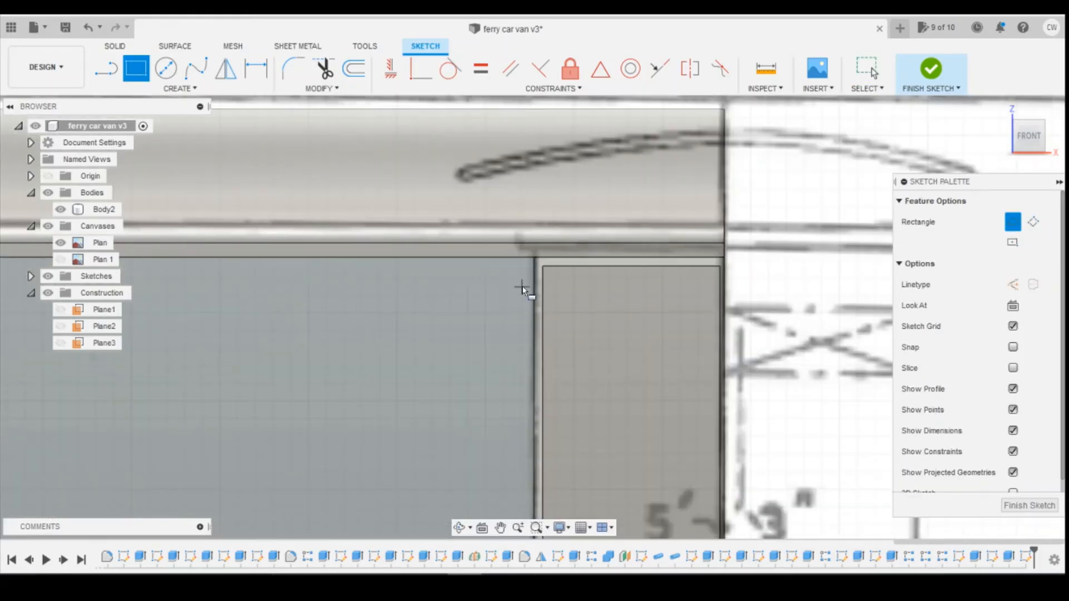
{"action": "left_click", "coordinate": [526, 293]}
{"action": "left_click", "coordinate": [551, 342]}
{"action": "scroll", "coordinate": [540, 279], "scroll_direction": "up", "scroll_amount": 2}
{"action": "key", "text": "Escape"}
Set the small rectangle's width to 0.75 mm and its outer edge 0.25 mm from the vertical doorway groove's edge
{"action": "left_click", "coordinate": [536, 317]}
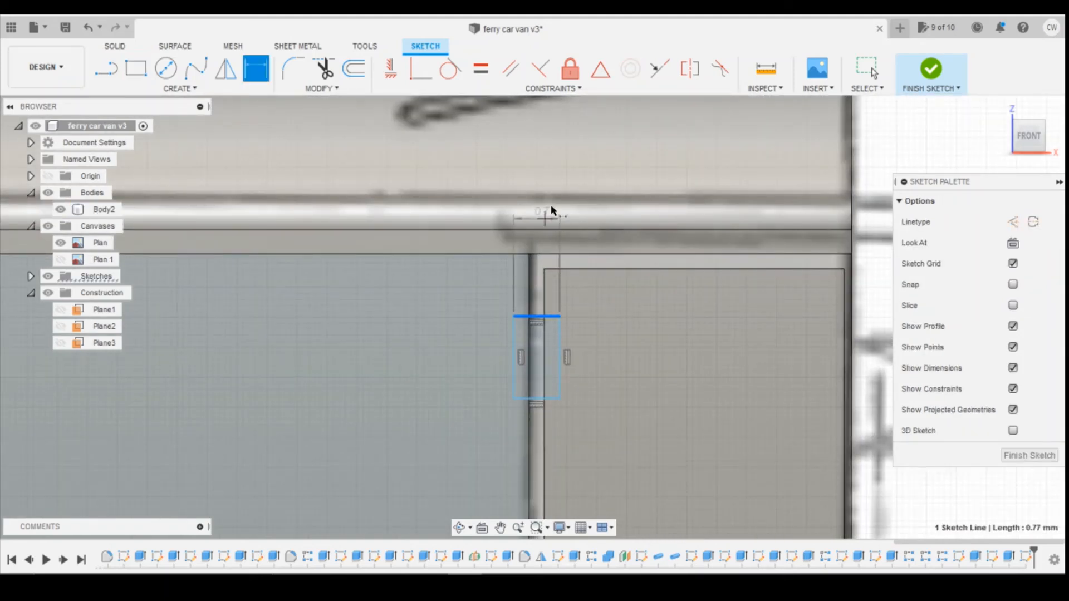
{"action": "left_click", "coordinate": [563, 193]}
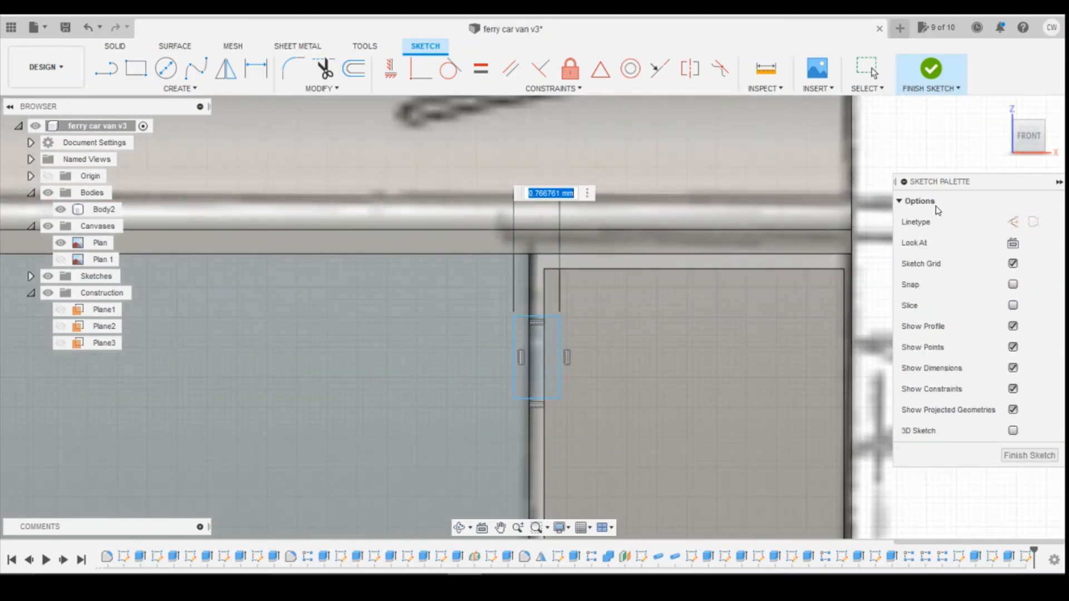
{"action": "type", "text": "0.75"}
{"action": "key", "text": "Return"}
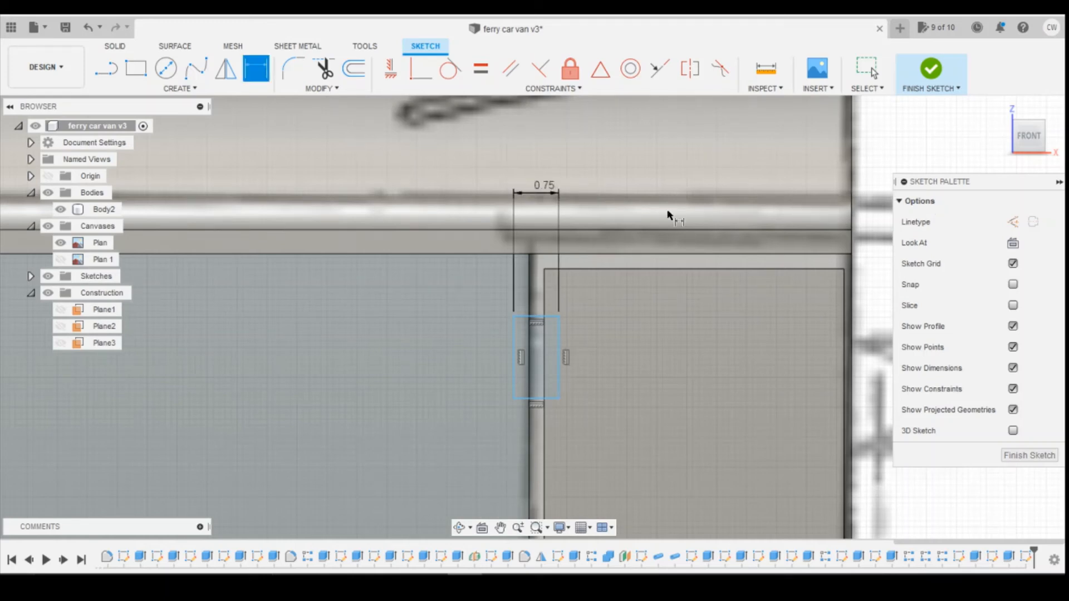
{"action": "left_click", "coordinate": [531, 313]}
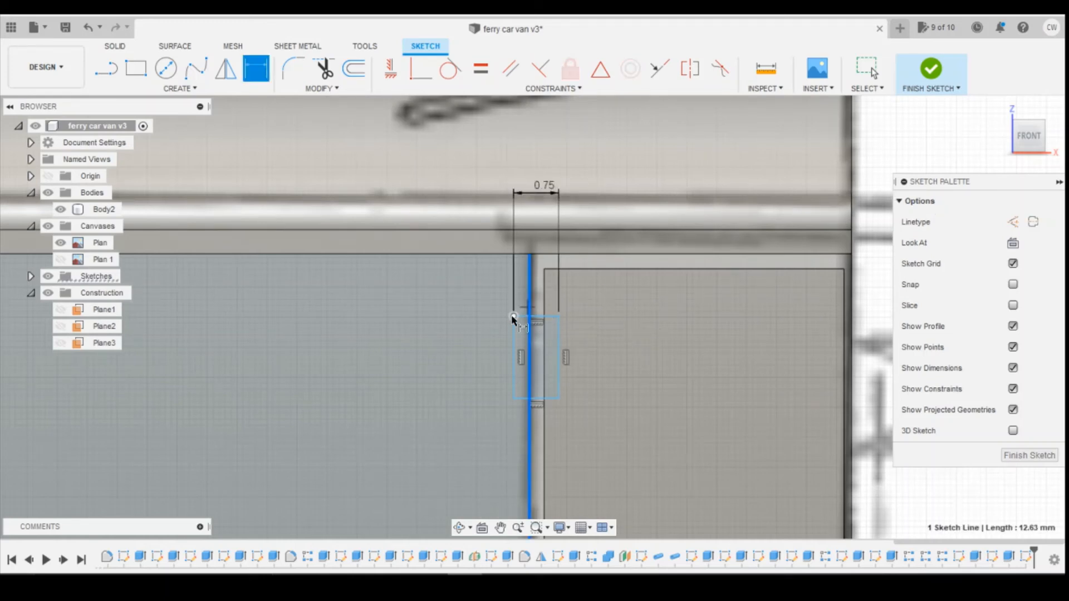
{"action": "left_click", "coordinate": [514, 316], "text": "shift"}
{"action": "left_click", "coordinate": [614, 318]}
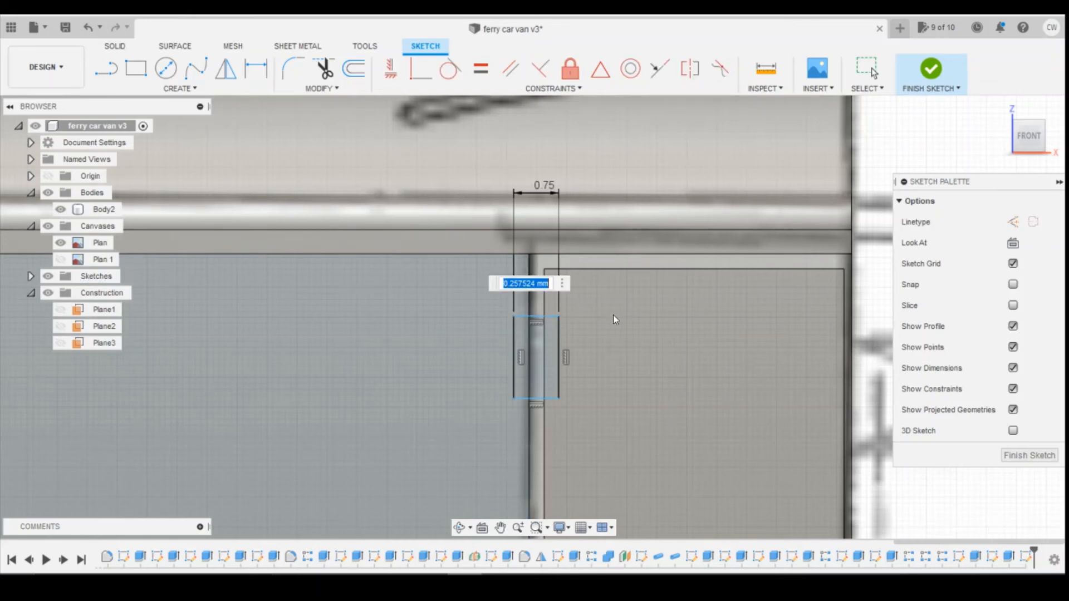
{"action": "type", "text": "0.25"}
{"action": "key", "text": "Return"}
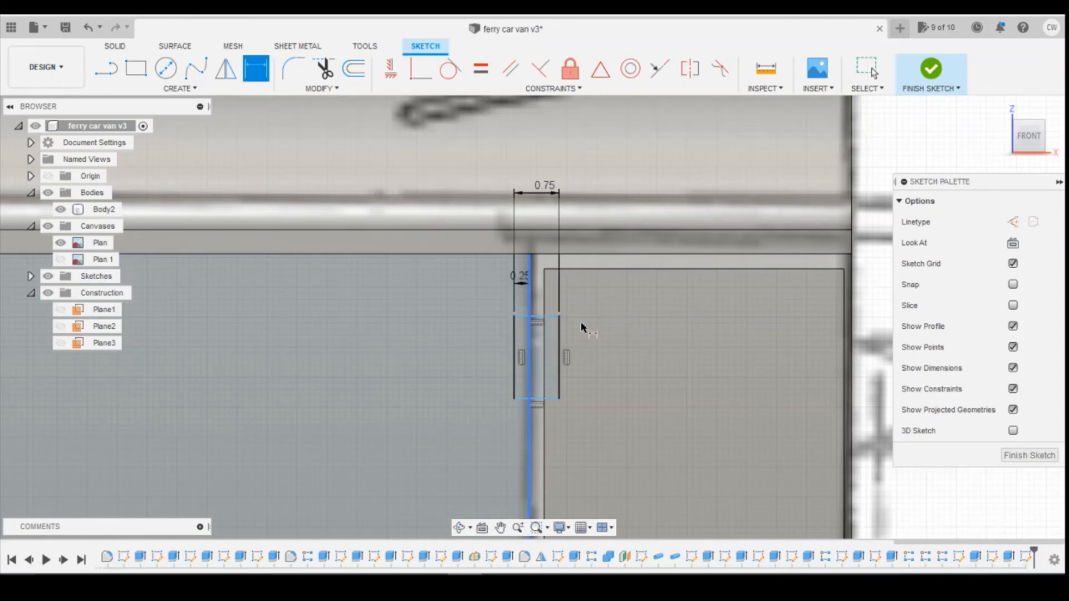
Set the rectangle's upper edge 1 mm below the side panel's upper edge, and its height to 1 mm
{"action": "left_click", "coordinate": [508, 255]}
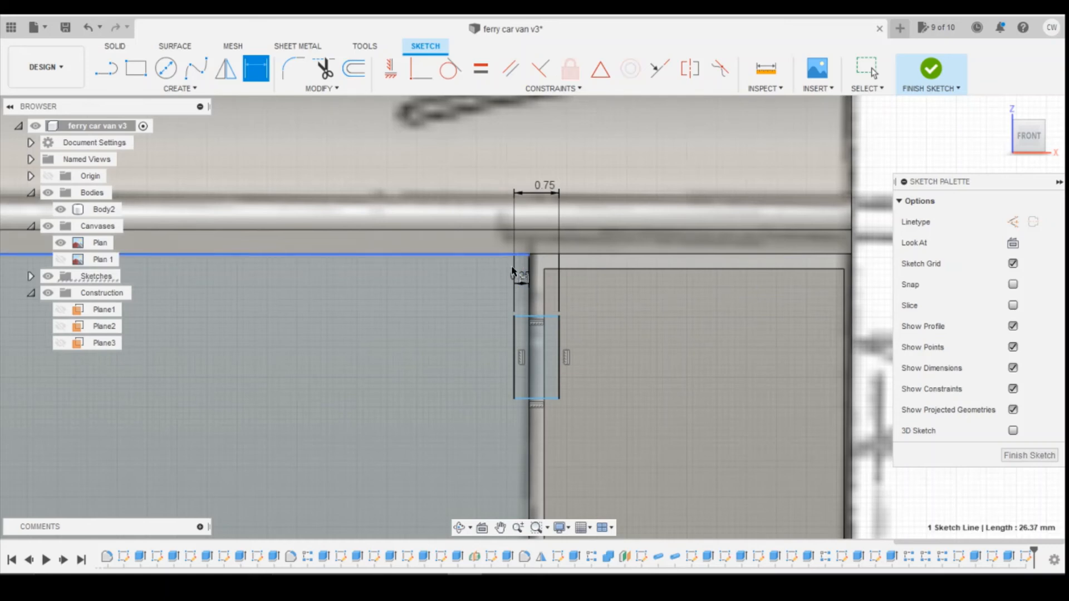
{"action": "left_click", "coordinate": [513, 316]}
{"action": "left_click", "coordinate": [511, 302]}
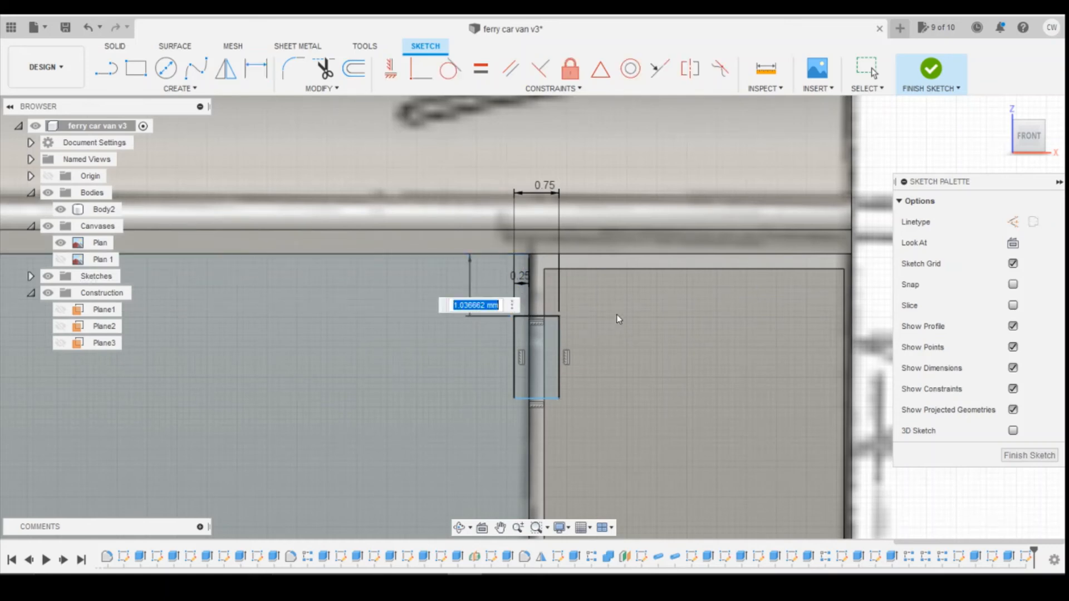
{"action": "type", "text": "1"}
{"action": "key", "text": "Return"}
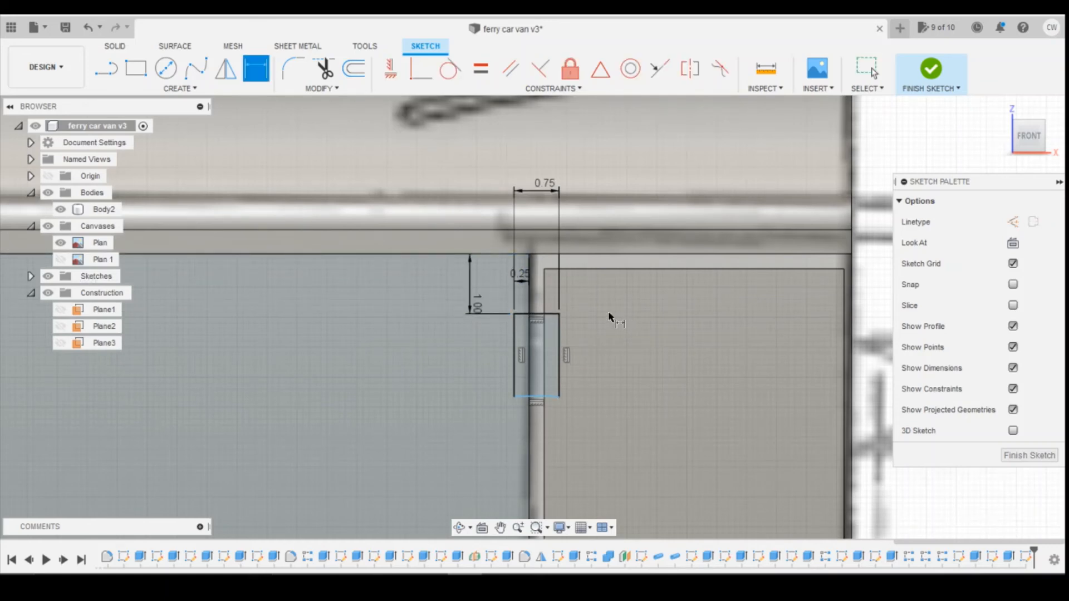
{"action": "left_click", "coordinate": [513, 359]}
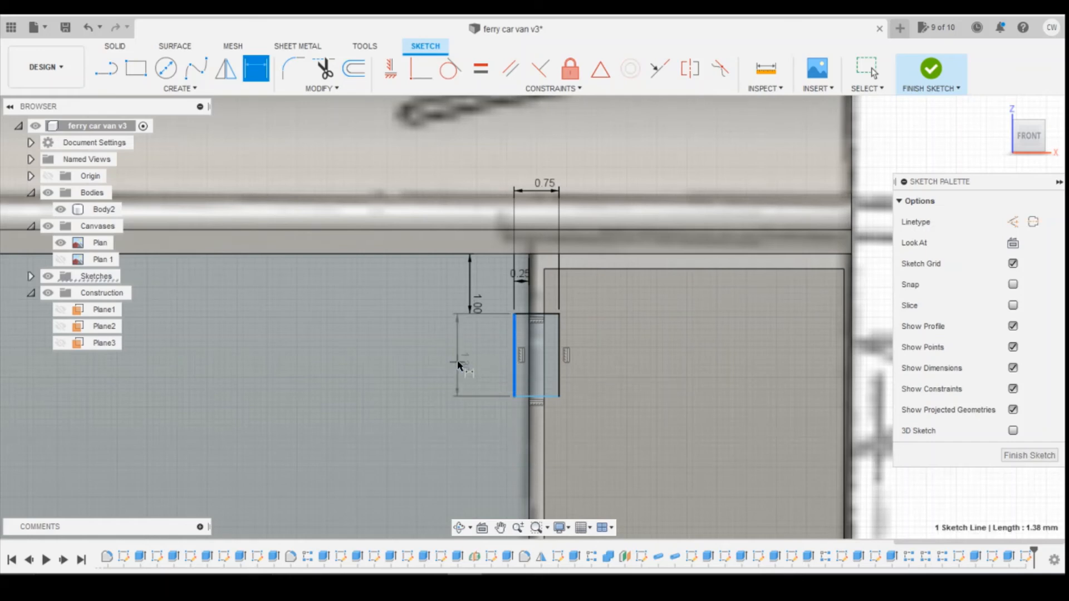
{"action": "left_click", "coordinate": [459, 363]}
{"action": "type", "text": "1"}
{"action": "key", "text": "Return"}
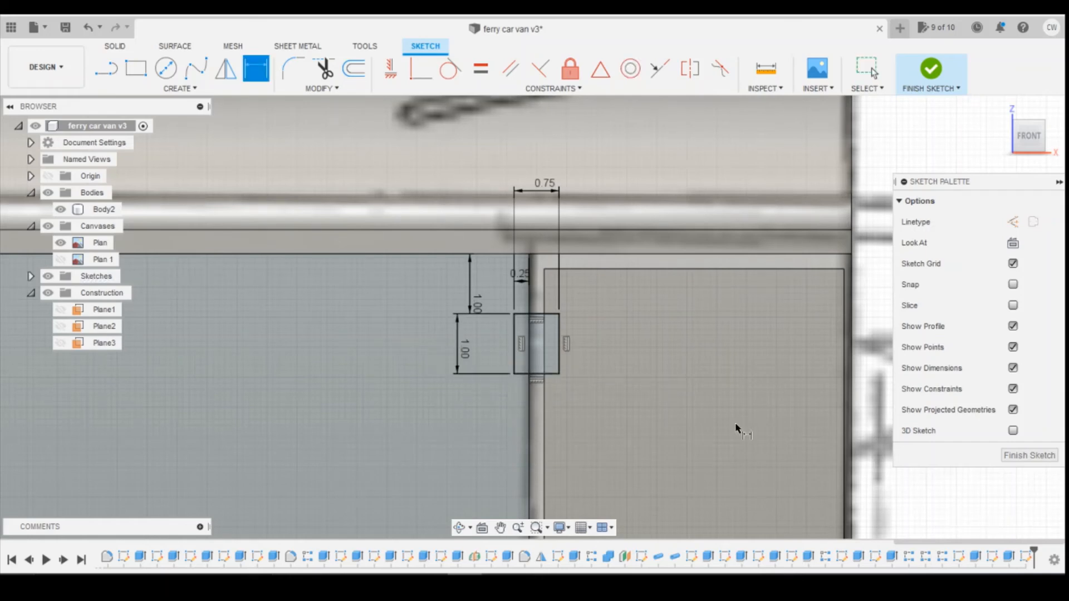
Check the sketched rectangle against the side door fittings in the reference photos
{"action": "left_click", "coordinate": [471, 552]}
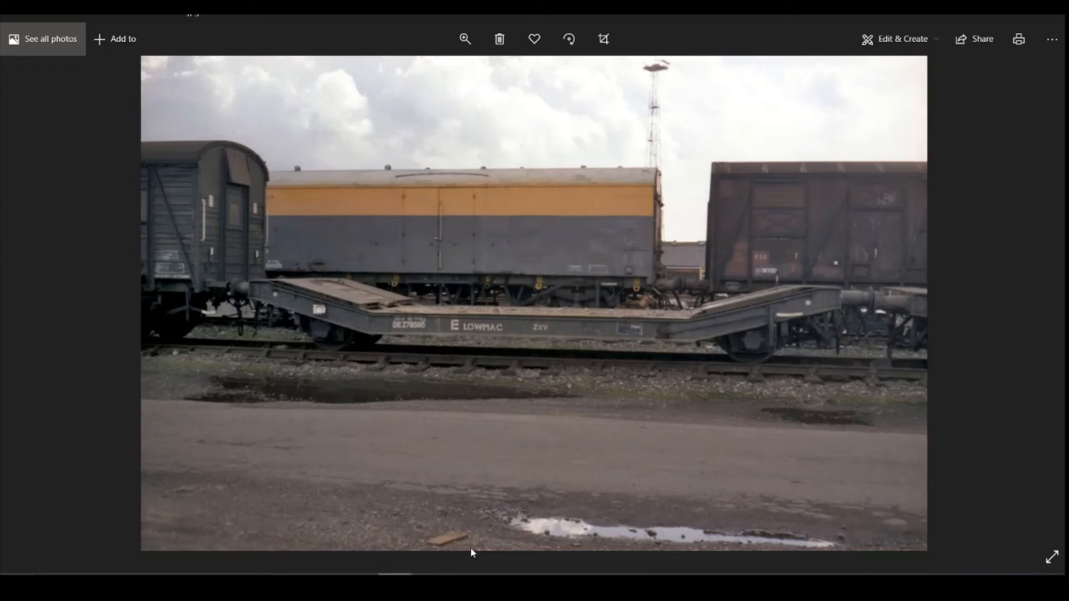
{"action": "key", "text": "Right"}
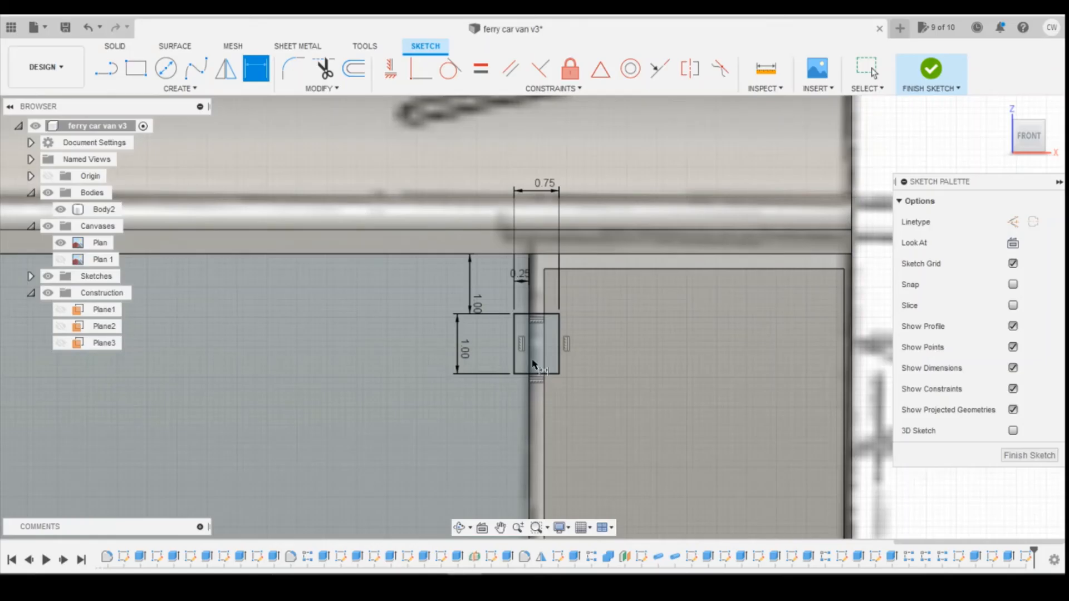
{"action": "key", "text": "d"}
{"action": "key", "text": "Escape"}
Start extruding both profiles of the small rectangle, with the direction set to Two Sides
{"action": "left_click", "coordinate": [553, 357]}
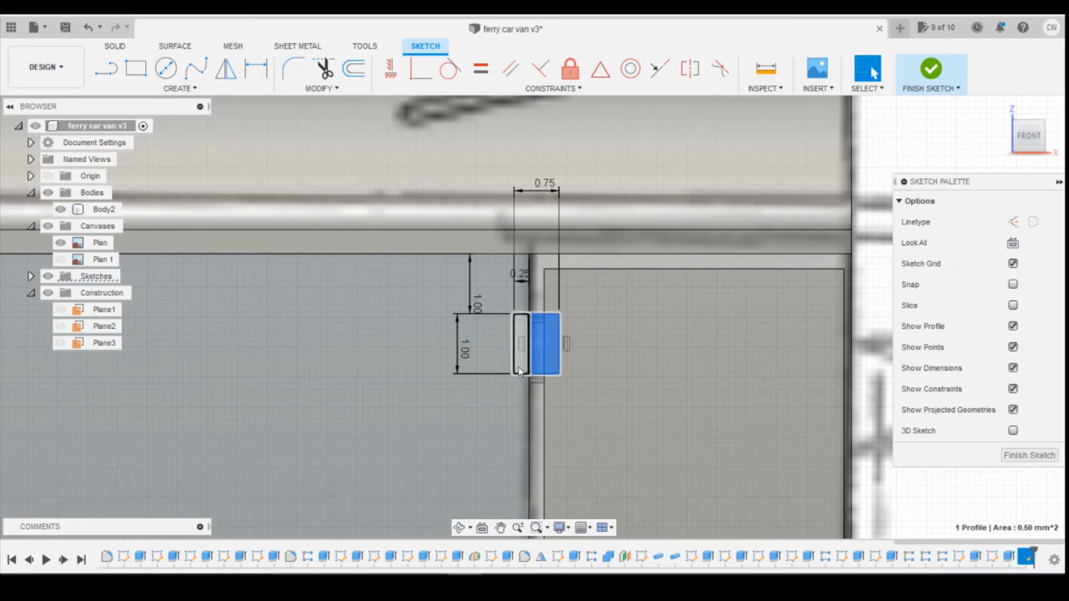
{"action": "left_click", "coordinate": [519, 350], "text": "shift"}
{"action": "right_click", "coordinate": [519, 370]}
{"action": "left_click", "coordinate": [497, 428]}
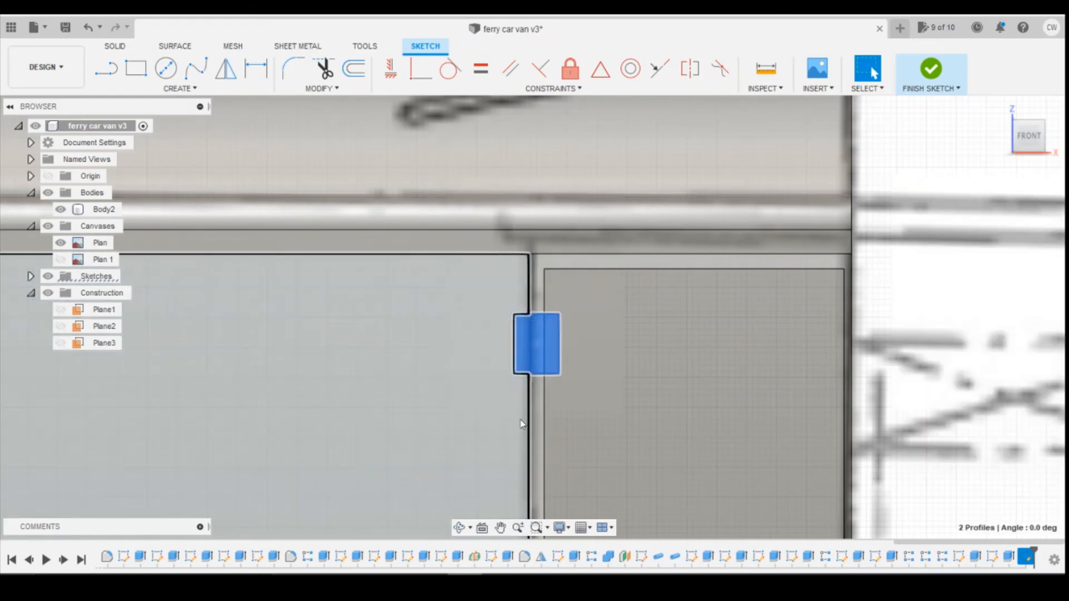
{"action": "left_click_drag", "start_coordinate": [1027, 149], "coordinate": [963, 140]}
{"action": "left_click", "coordinate": [1002, 264]}
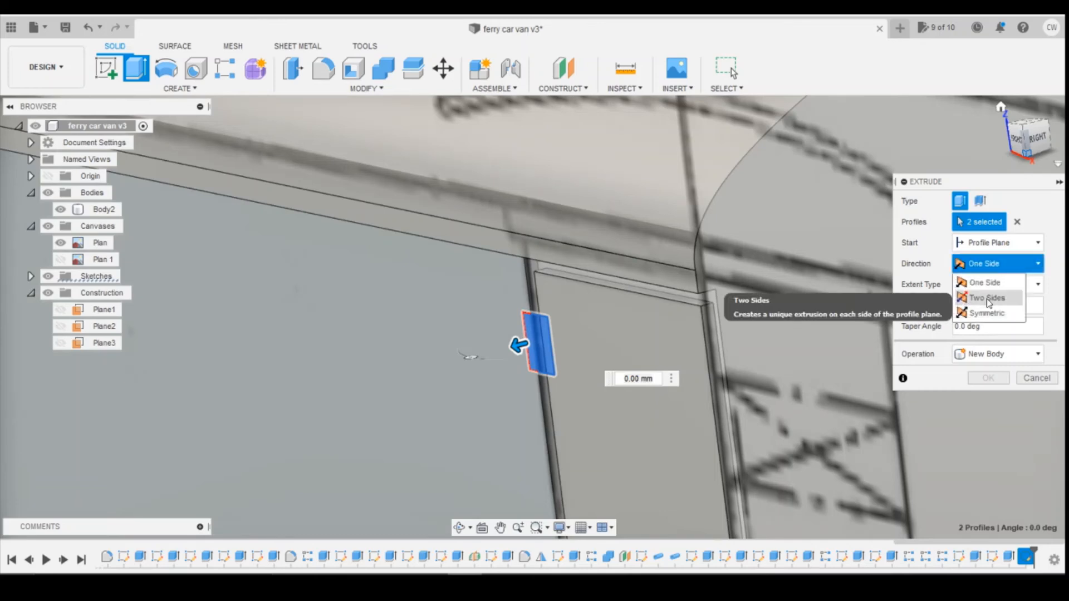
{"action": "left_click", "coordinate": [989, 299]}
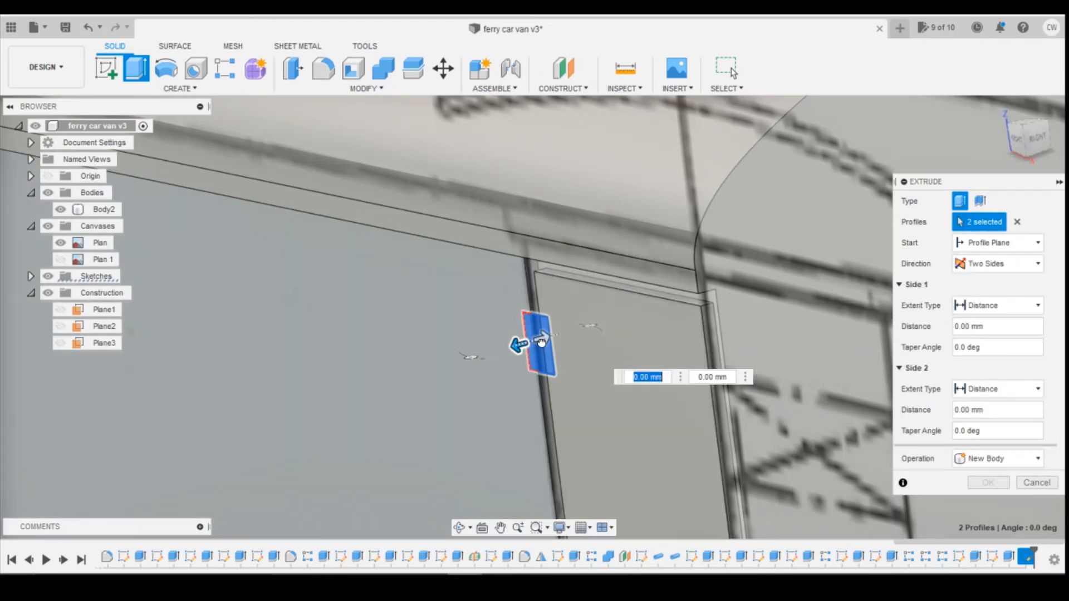
Extrude the profiles 0.40 mm into the van and 0.25 mm outwards, joined to the body
{"action": "left_click_drag", "start_coordinate": [546, 348], "coordinate": [515, 346]}
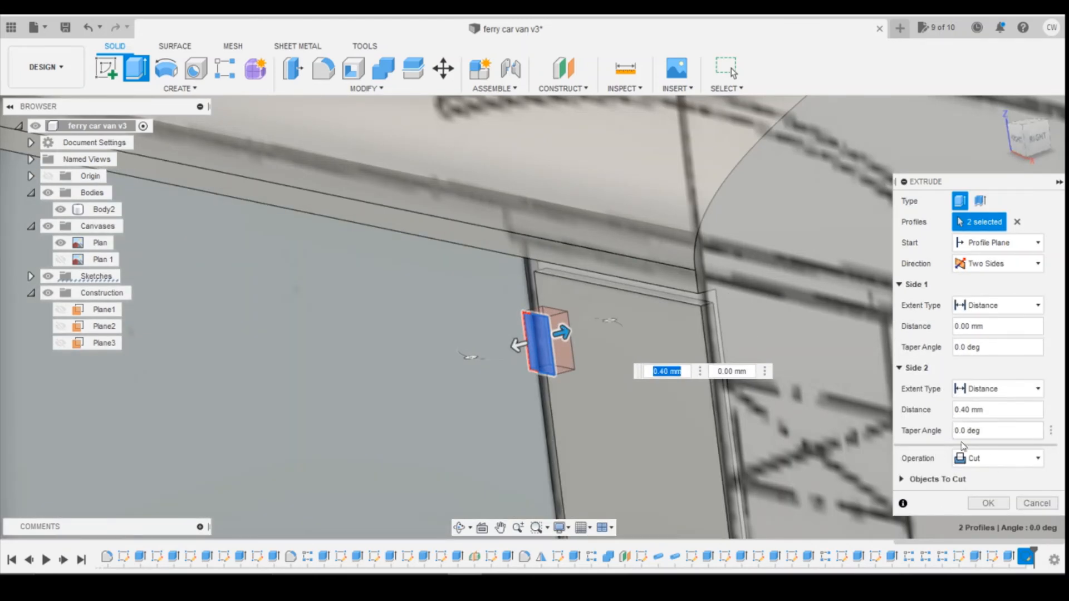
{"action": "left_click", "coordinate": [970, 458]}
{"action": "left_click", "coordinate": [976, 477]}
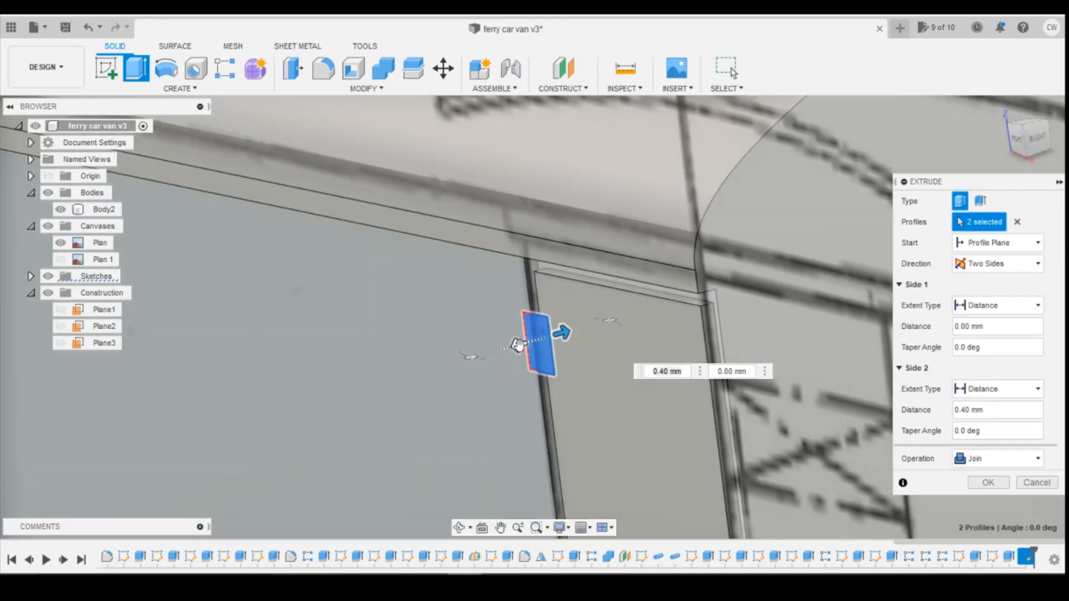
{"action": "left_click_drag", "start_coordinate": [516, 346], "coordinate": [507, 348]}
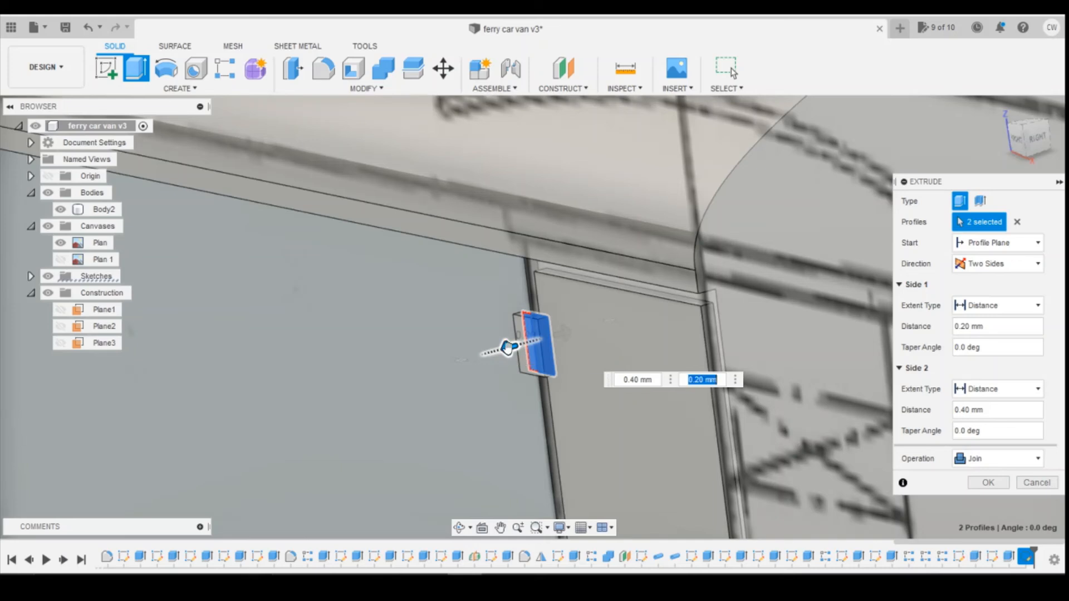
{"action": "type", "text": "0.25"}
{"action": "key", "text": "Return"}
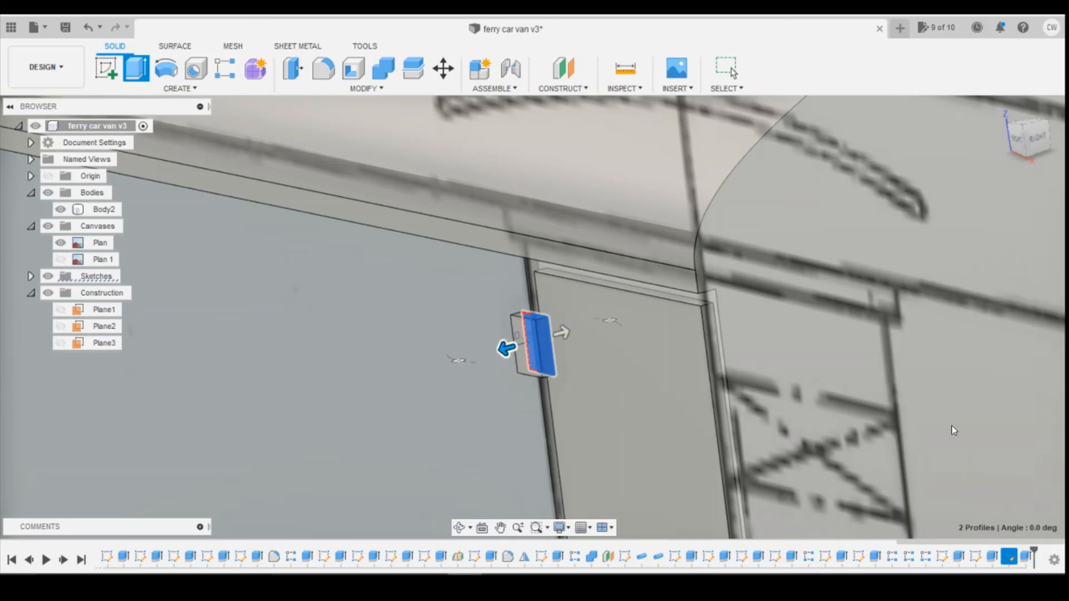
Set up a rectangular pattern of the small block's extrusion with two instances, 5 mm down the doorway groove
{"action": "scroll", "coordinate": [715, 171], "scroll_direction": "down", "scroll_amount": 5}
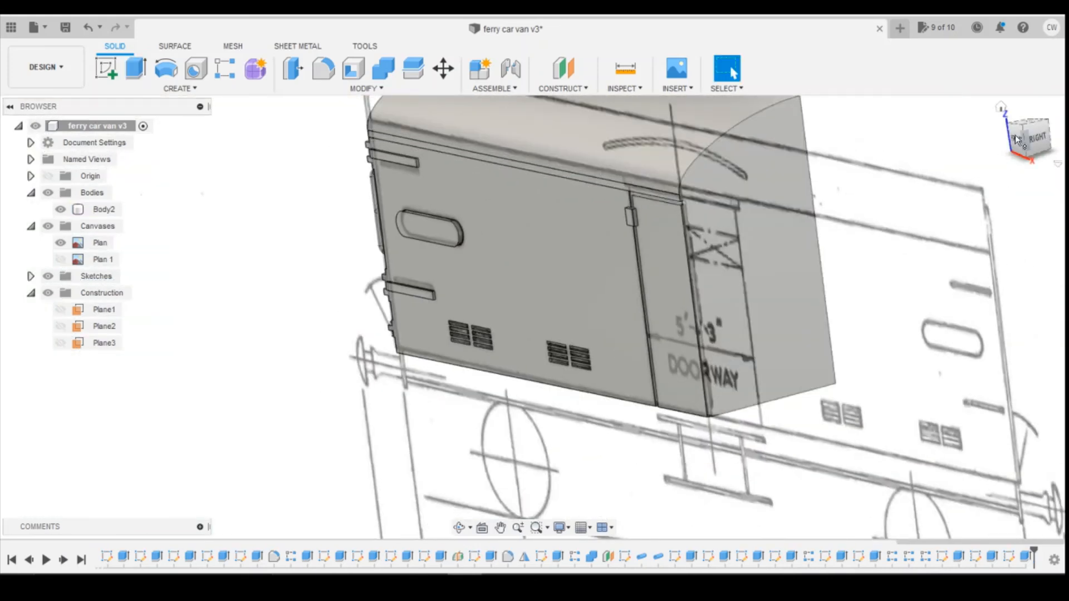
{"action": "left_click", "coordinate": [1019, 146]}
{"action": "left_click", "coordinate": [225, 68]}
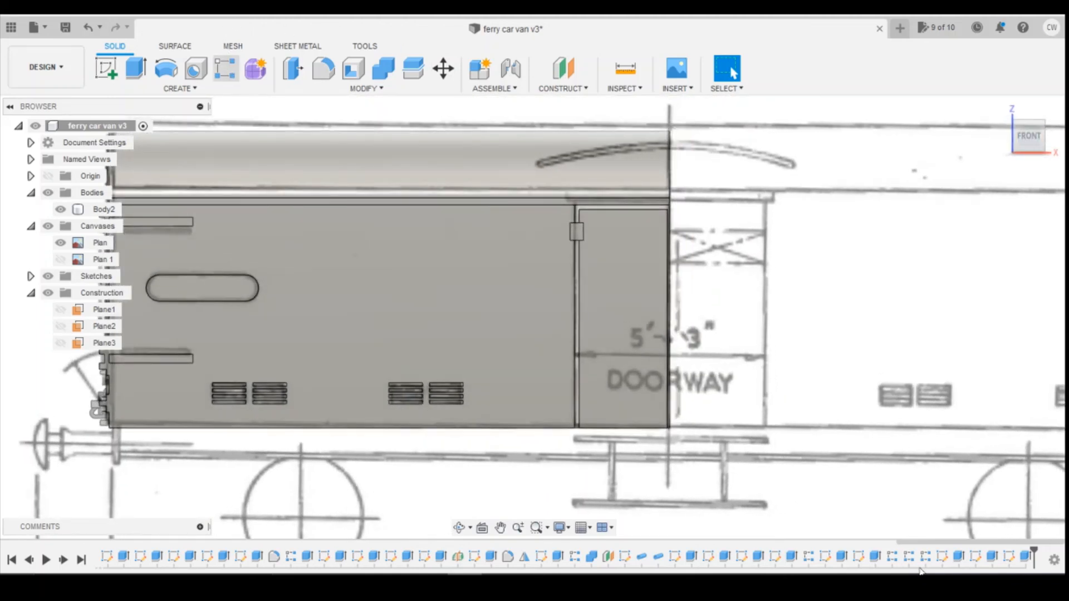
{"action": "left_click", "coordinate": [1027, 557]}
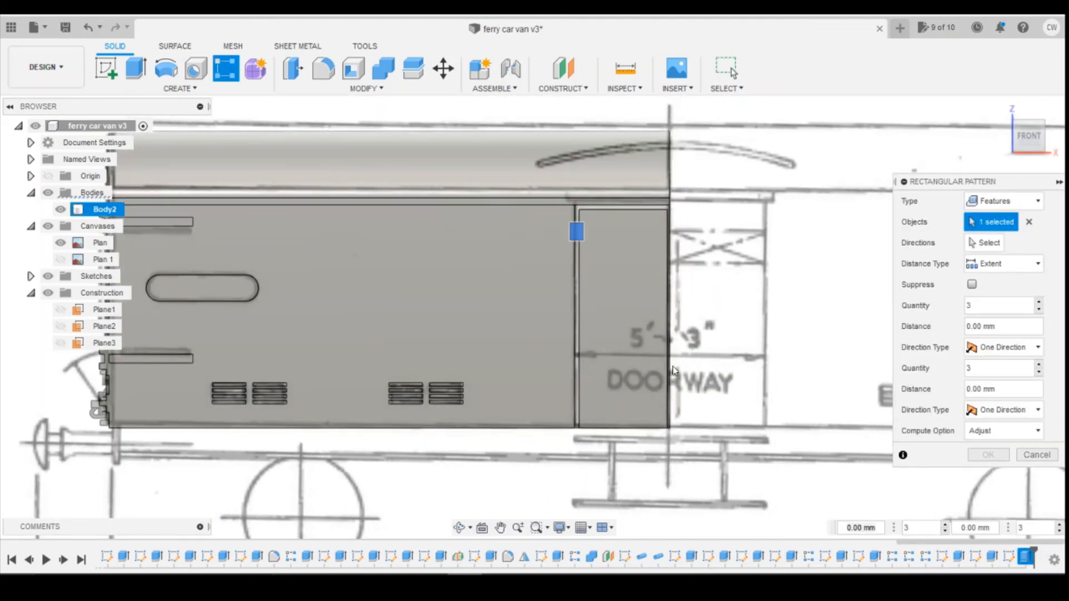
{"action": "left_click", "coordinate": [580, 269]}
{"action": "left_click_drag", "start_coordinate": [580, 254], "coordinate": [586, 344]}
{"action": "key", "text": "Tab"}
{"action": "type", "text": "2"}
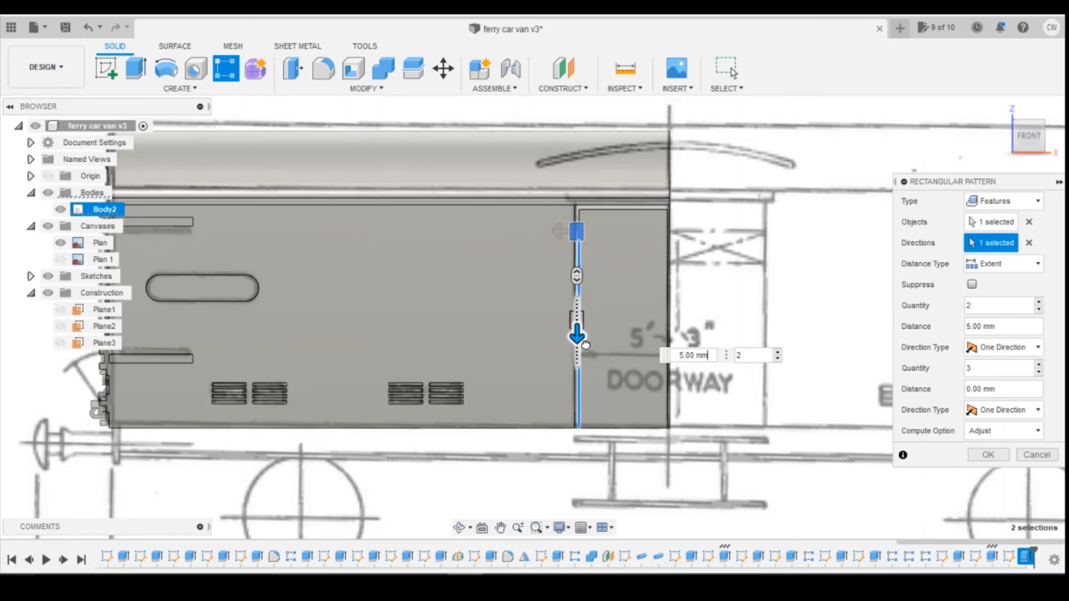
Increase the block pattern's distance to 5.50 mm and complete the pattern
{"action": "scroll", "coordinate": [585, 345], "scroll_direction": "up", "scroll_amount": 3}
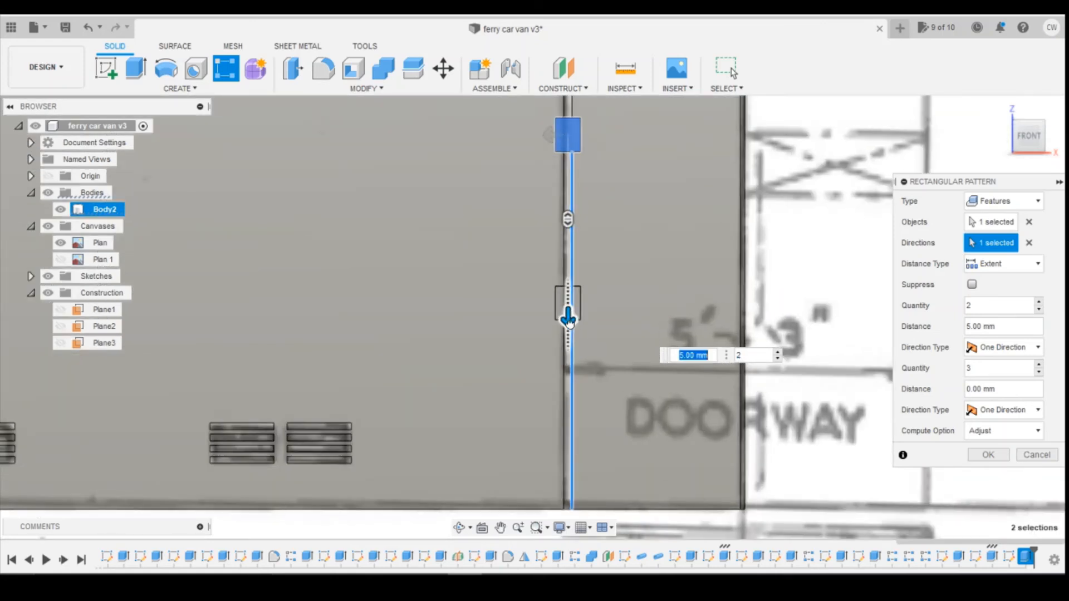
{"action": "left_click_drag", "start_coordinate": [569, 322], "coordinate": [570, 335]}
{"action": "scroll", "coordinate": [591, 363], "scroll_direction": "down", "scroll_amount": 3}
{"action": "key", "text": "Tab"}
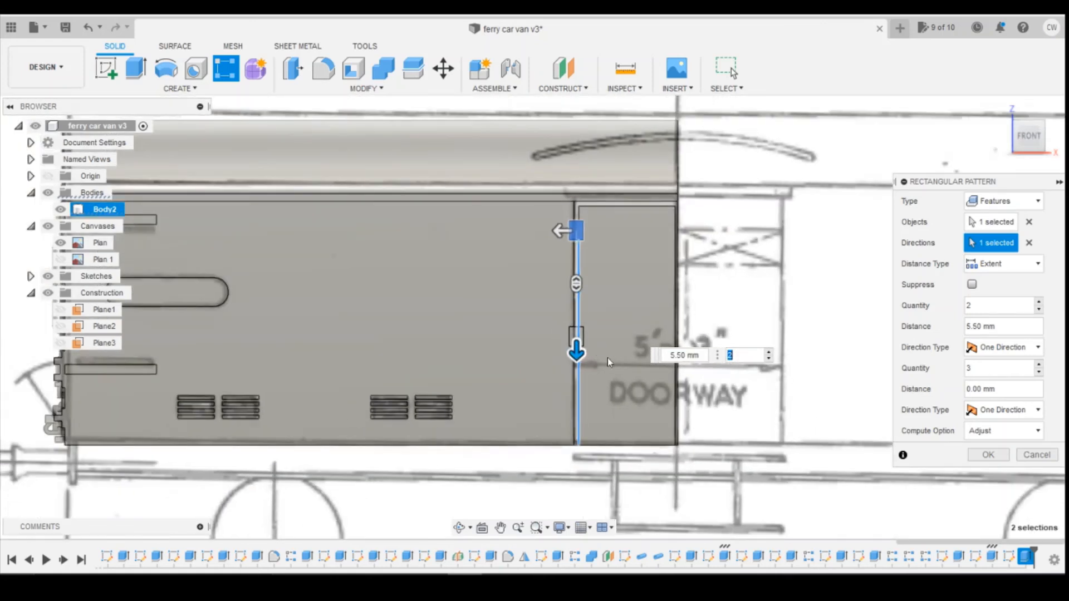
{"action": "left_click", "coordinate": [988, 455]}
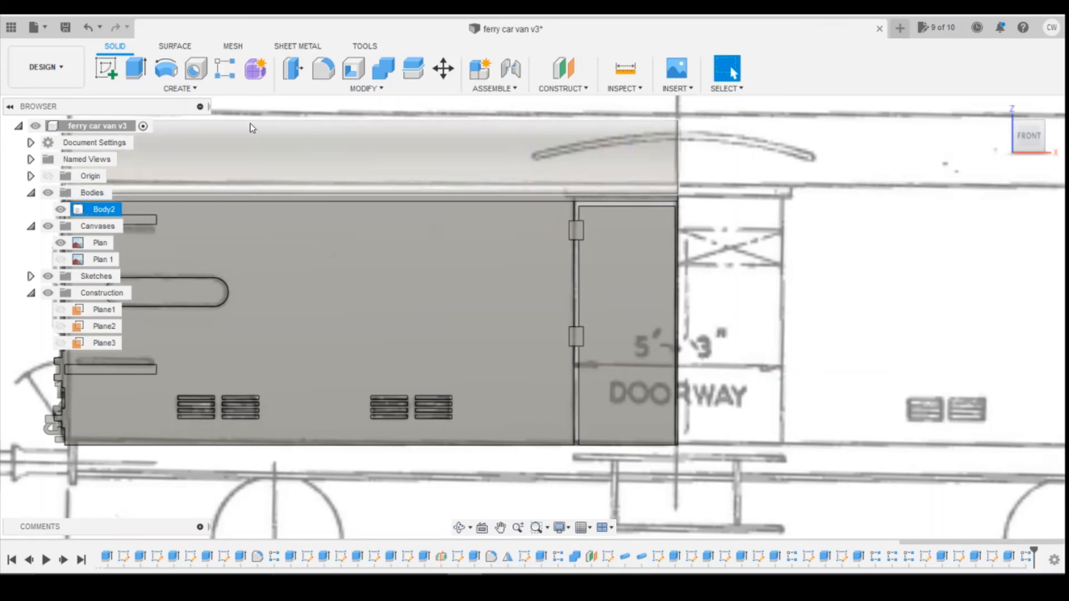
Set up another rectangular pattern of the uppermost block's extrusion, with two instances spaced 9 mm down the doorway groove
{"action": "left_click", "coordinate": [225, 68]}
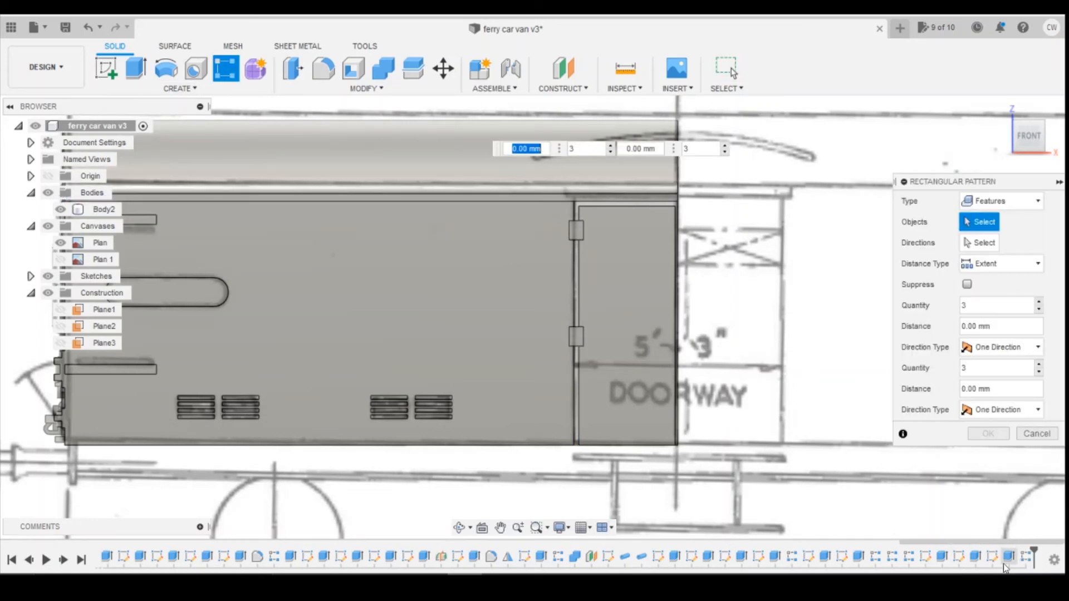
{"action": "left_click", "coordinate": [576, 230]}
{"action": "left_click", "coordinate": [984, 243]}
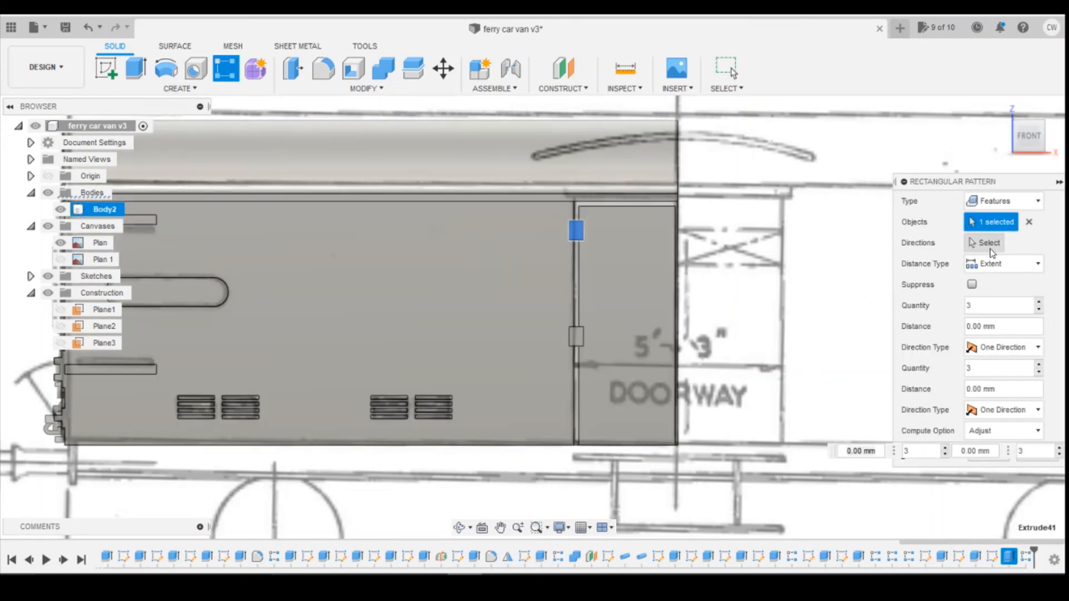
{"action": "left_click", "coordinate": [580, 283]}
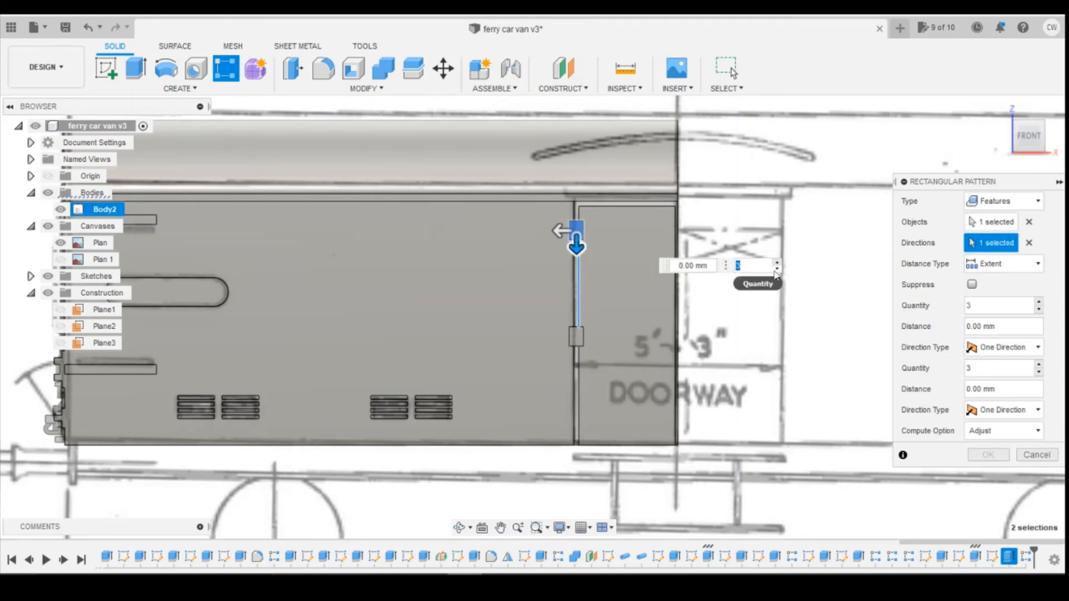
{"action": "type", "text": "2"}
{"action": "key", "text": "Tab"}
{"action": "left_click_drag", "start_coordinate": [578, 243], "coordinate": [579, 423]}
Adjust the second pattern's distance to slightly more than 9 mm and complete the lowest block
{"action": "scroll", "coordinate": [579, 423], "scroll_direction": "up", "scroll_amount": 3}
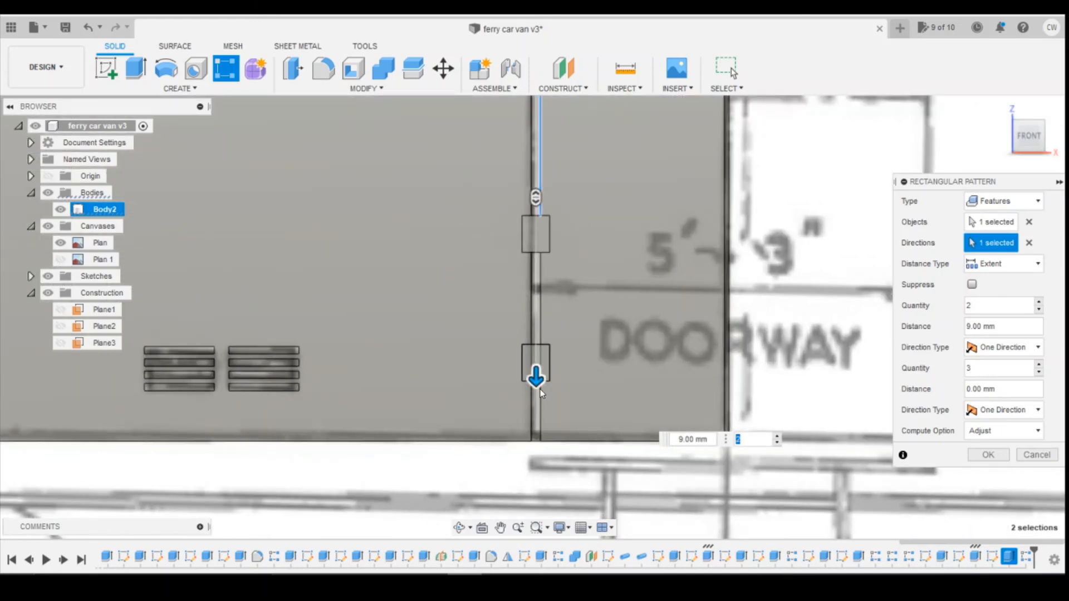
{"action": "double_click", "coordinate": [689, 440]}
{"action": "type", "text": "65"}
{"action": "key", "text": "Return"}
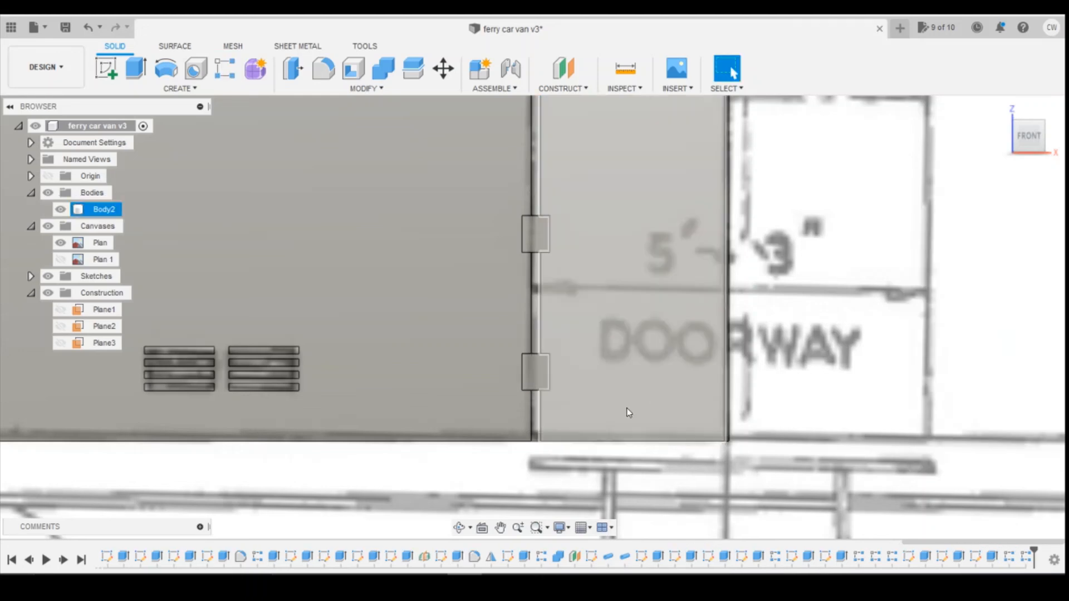
Compare the three blocks along the doorway groove with the reference photo and review the van side against the plan
{"action": "left_click", "coordinate": [454, 548]}
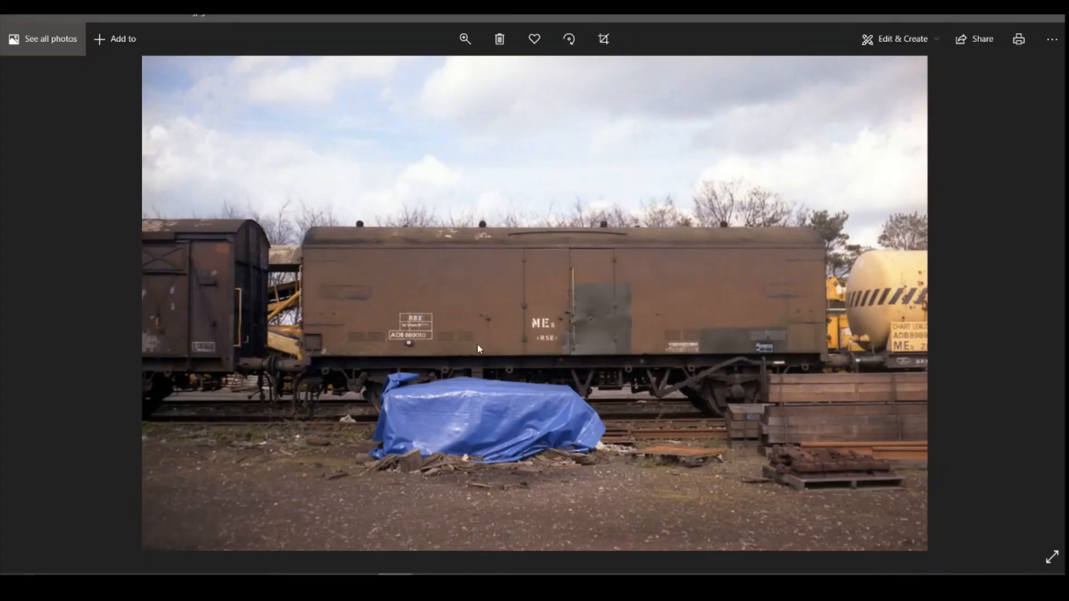
{"action": "left_click", "coordinate": [466, 584]}
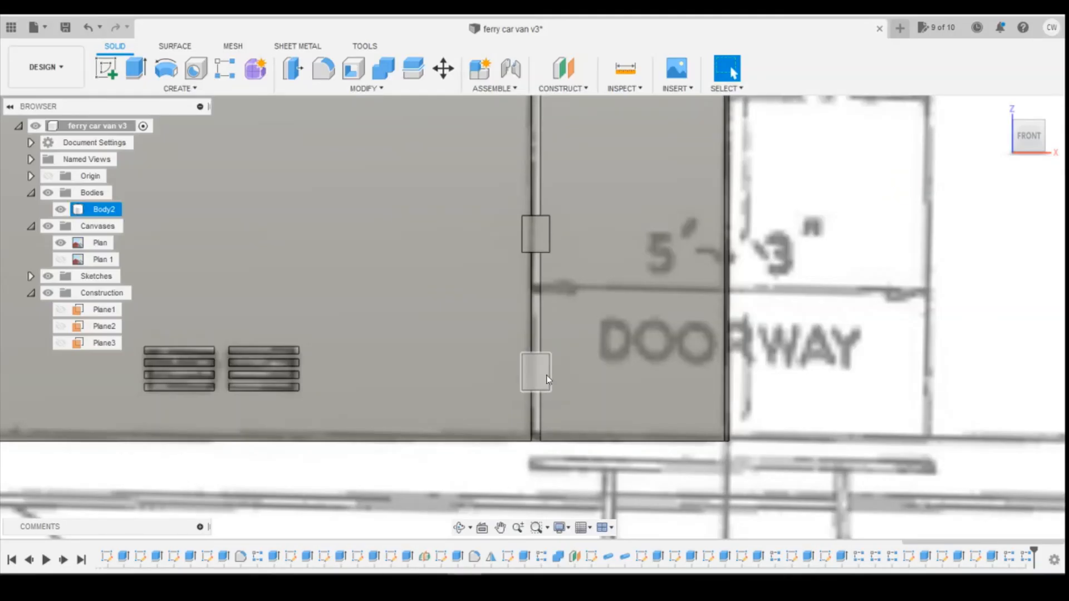
{"action": "scroll", "coordinate": [609, 442], "scroll_direction": "down", "scroll_amount": 1}
{"action": "scroll", "coordinate": [608, 442], "scroll_direction": "down", "scroll_amount": 4}
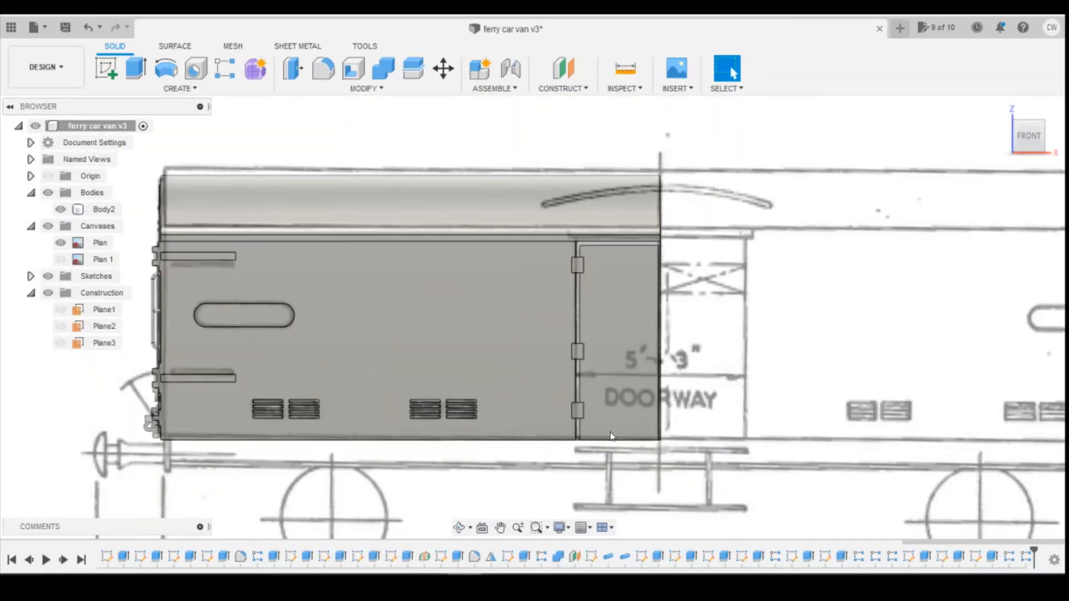
{"action": "scroll", "coordinate": [710, 362], "scroll_direction": "down", "scroll_amount": 2}
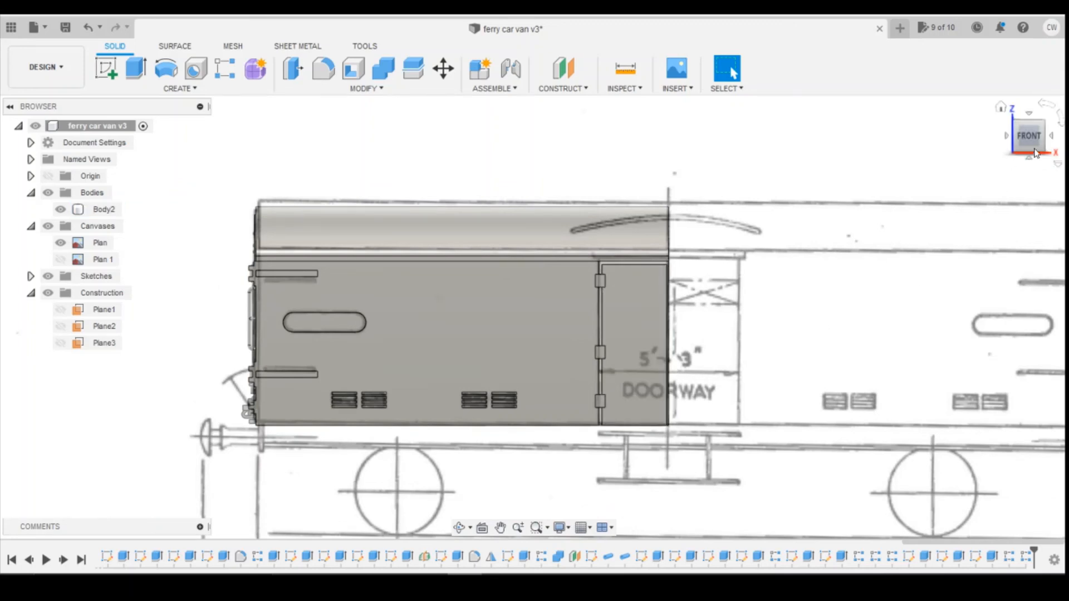
{"action": "mouse_move", "coordinate": [1047, 136]}
{"action": "left_mouse_down"}
{"action": "mouse_move", "coordinate": [1063, 149]}
{"action": "mouse_move", "coordinate": [1014, 128]}
{"action": "mouse_move", "coordinate": [1029, 141]}
{"action": "left_mouse_up"}
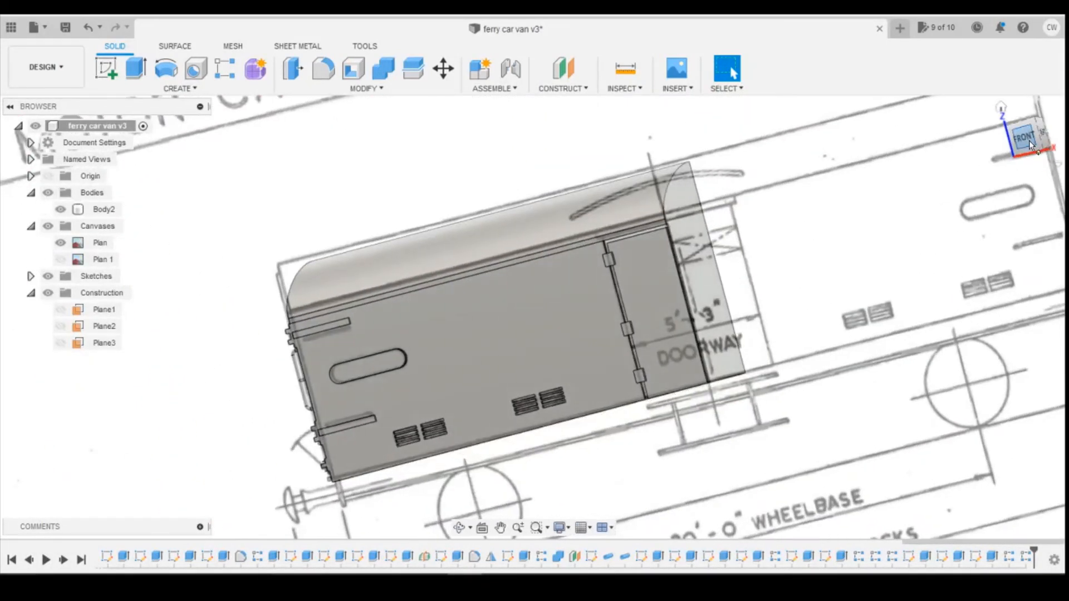
{"action": "scroll", "coordinate": [584, 434], "scroll_direction": "up", "scroll_amount": 2}
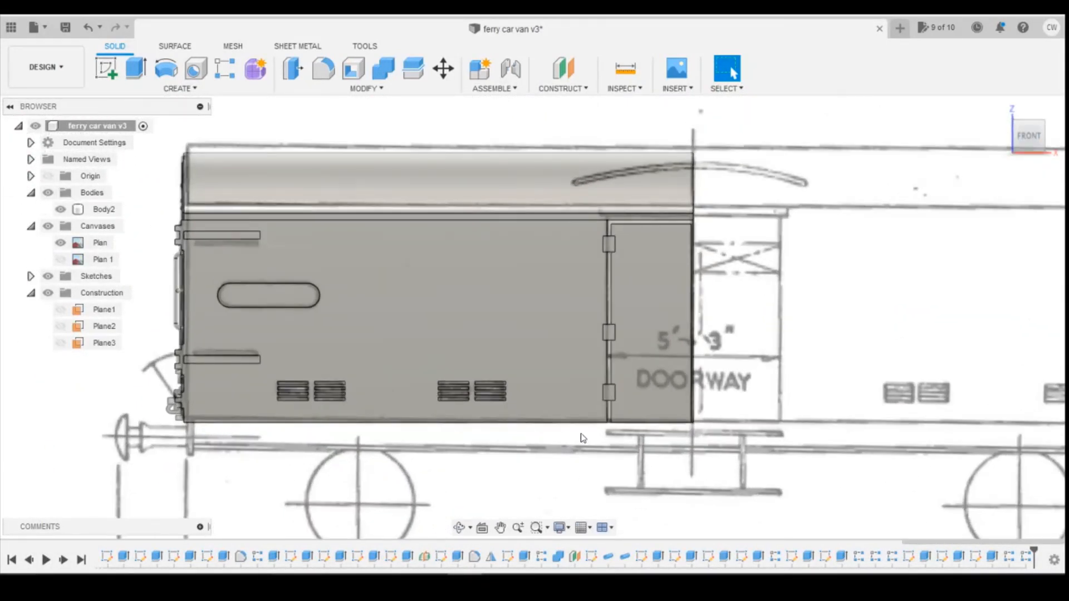
Examine the ferry van reference photos for remaining details on the side doors, body side, roof and lower corners
{"action": "left_click", "coordinate": [527, 576]}
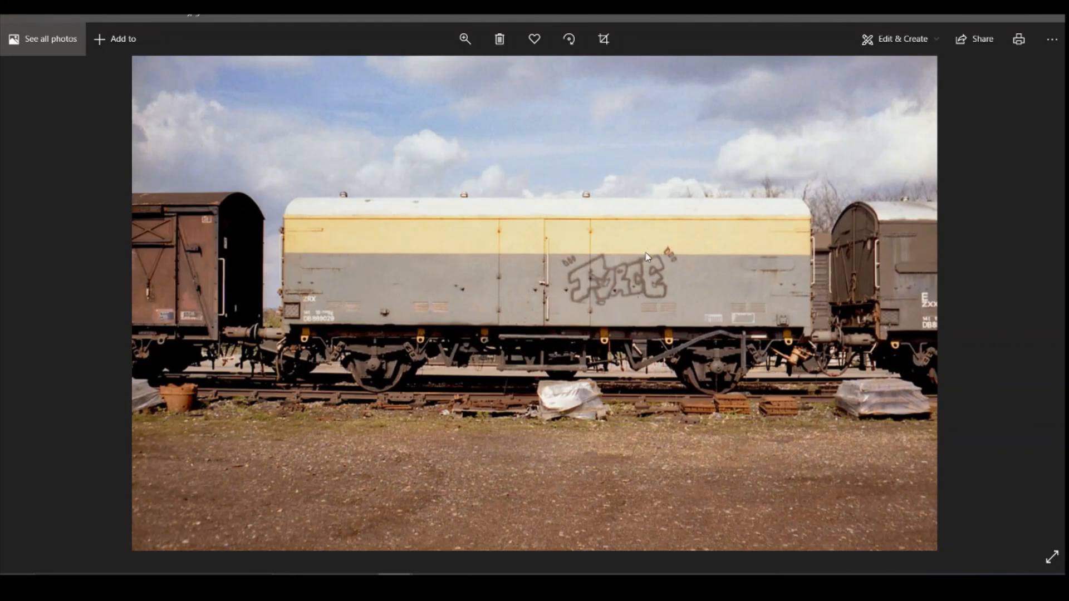
{"action": "key", "text": "Right"}
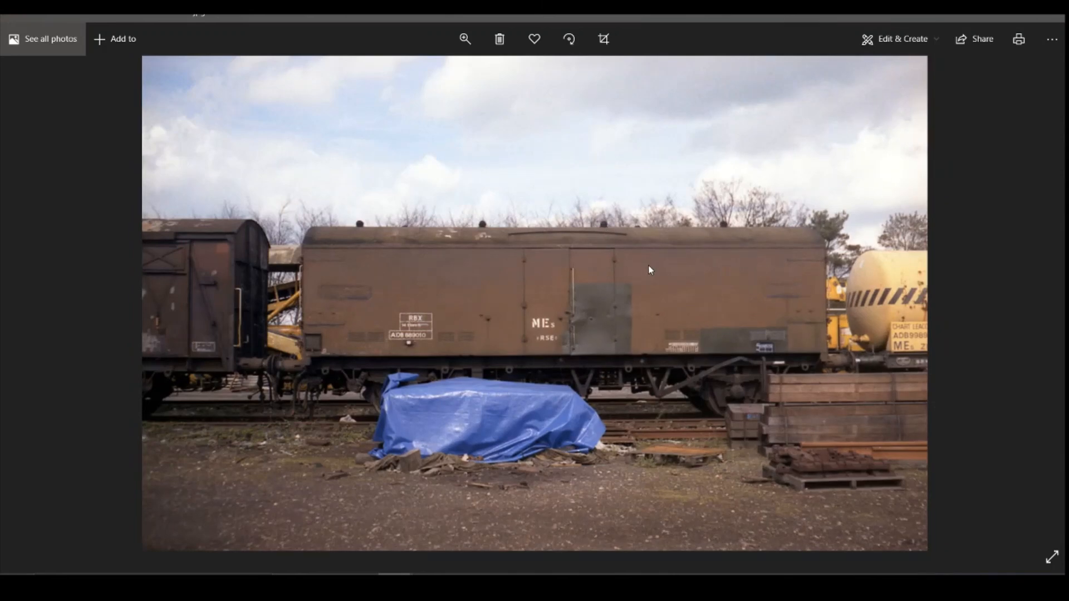
{"action": "key", "text": "Right"}
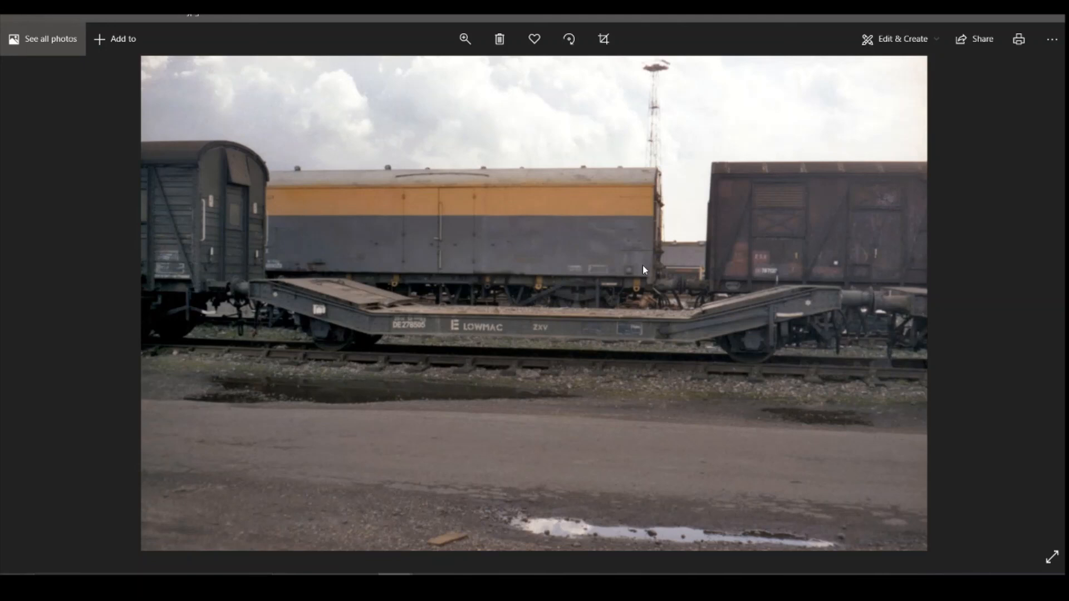
{"action": "key", "text": "Left"}
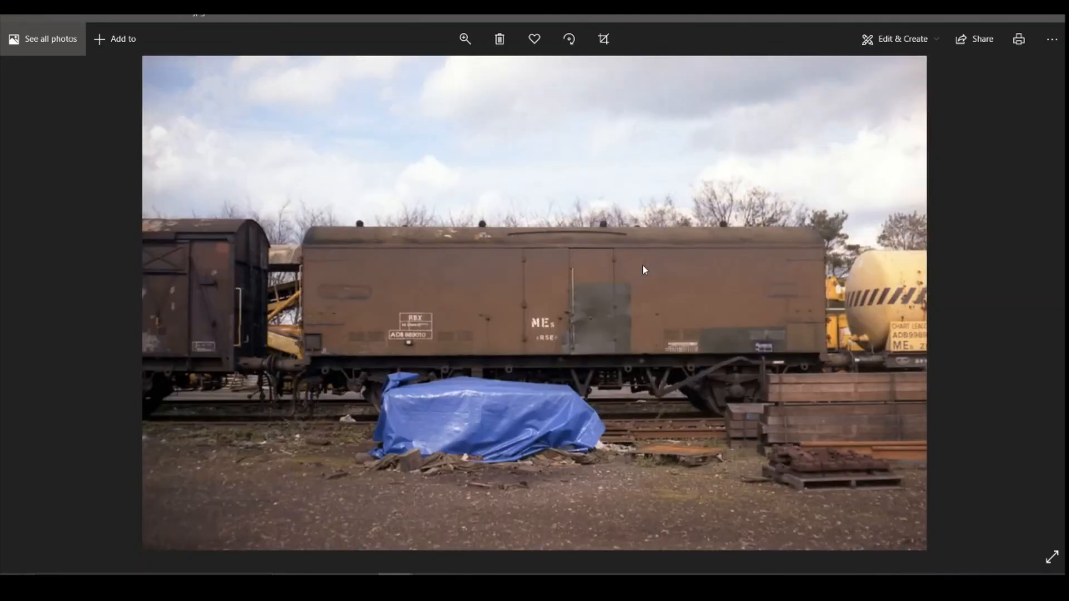
{"action": "key", "text": "Right"}
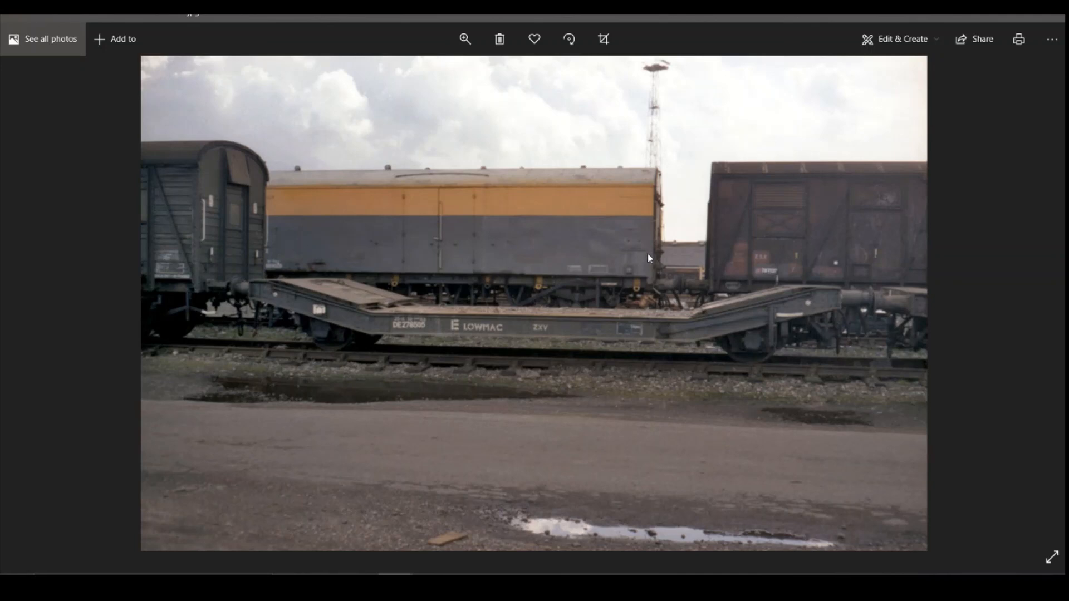
{"action": "key", "text": "Left"}
{"action": "key", "text": "Left"}
{"action": "key", "text": "Left"}
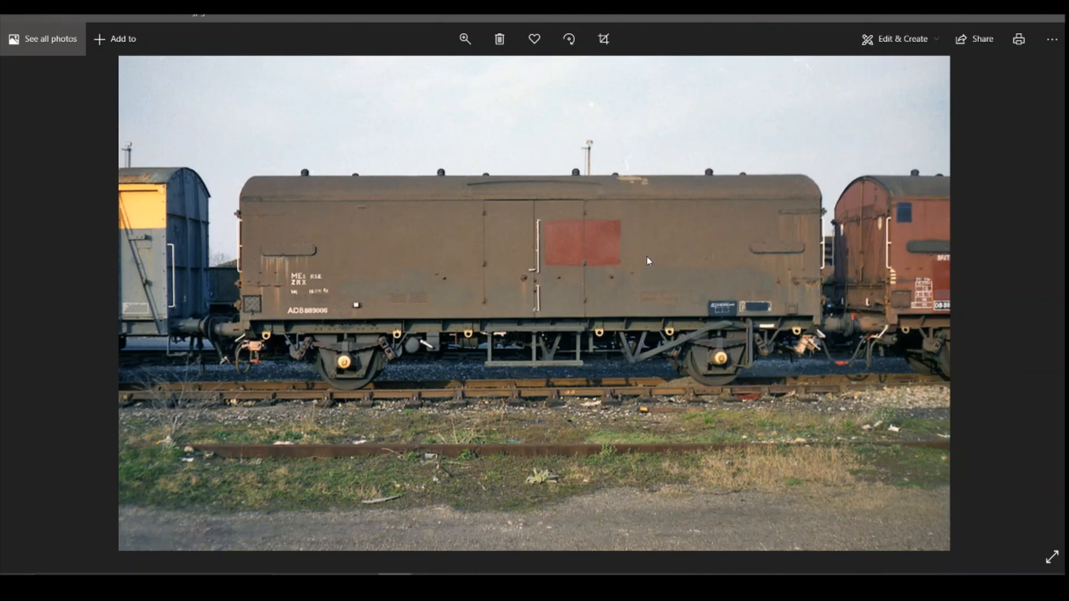
{"action": "key", "text": "Left"}
{"action": "key", "text": "Left"}
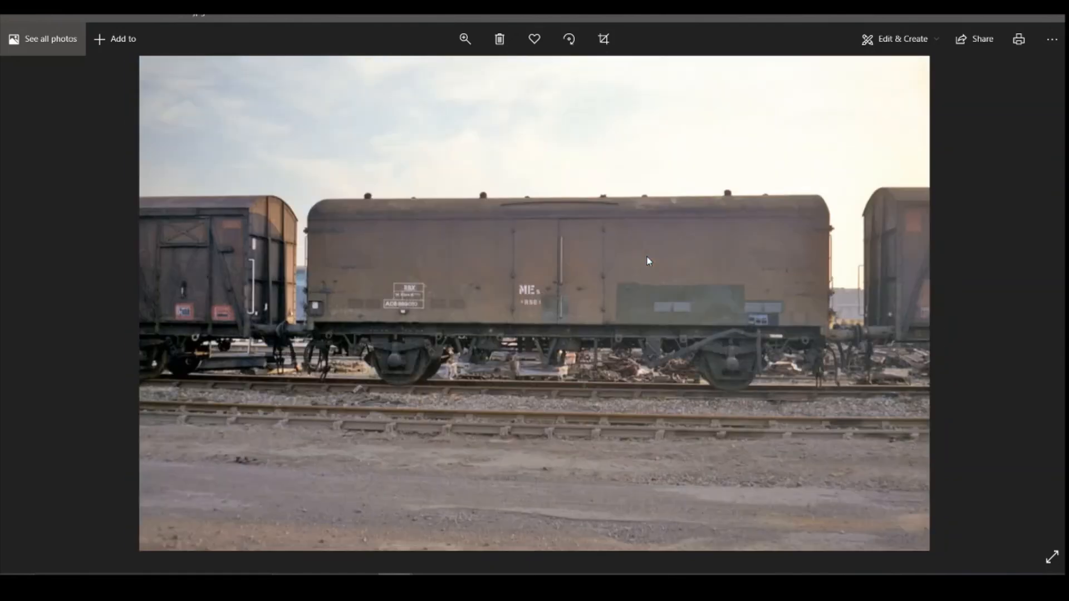
{"action": "key", "text": "Left"}
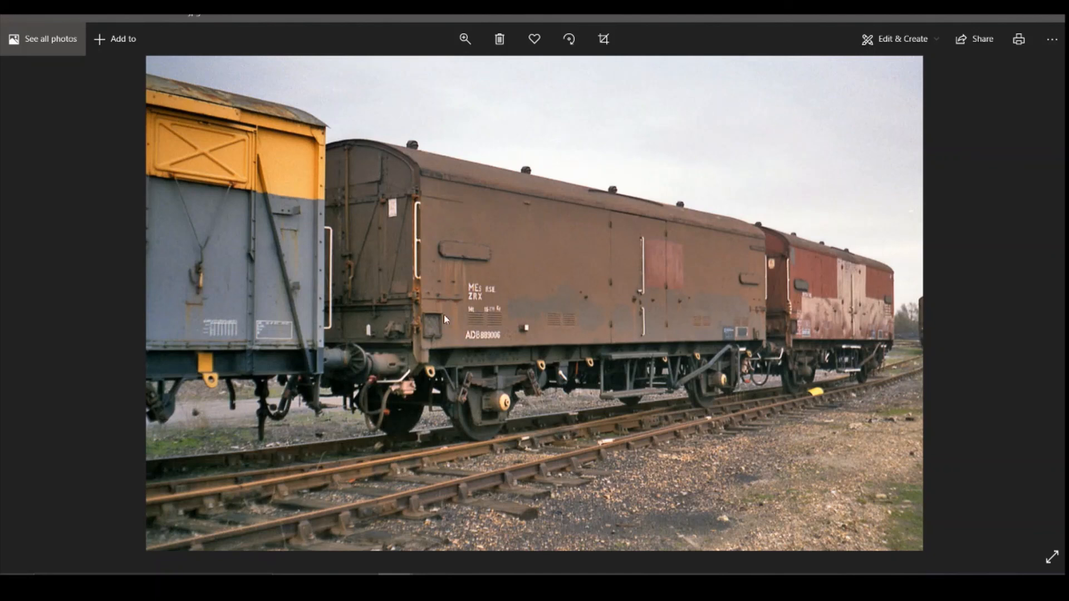
{"action": "key", "text": "Right"}
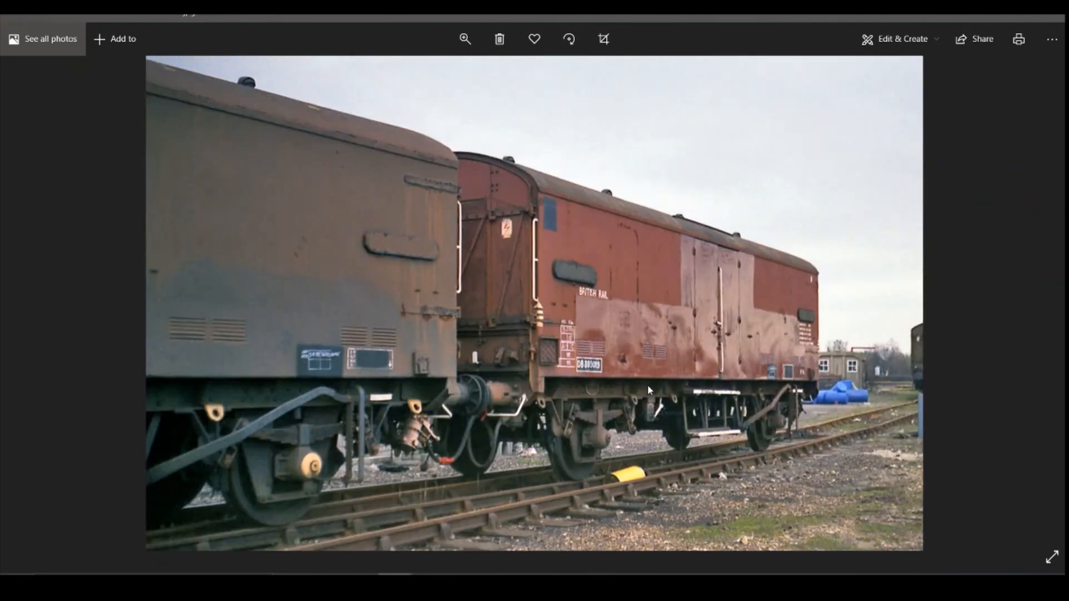
{"action": "key", "text": "Right"}
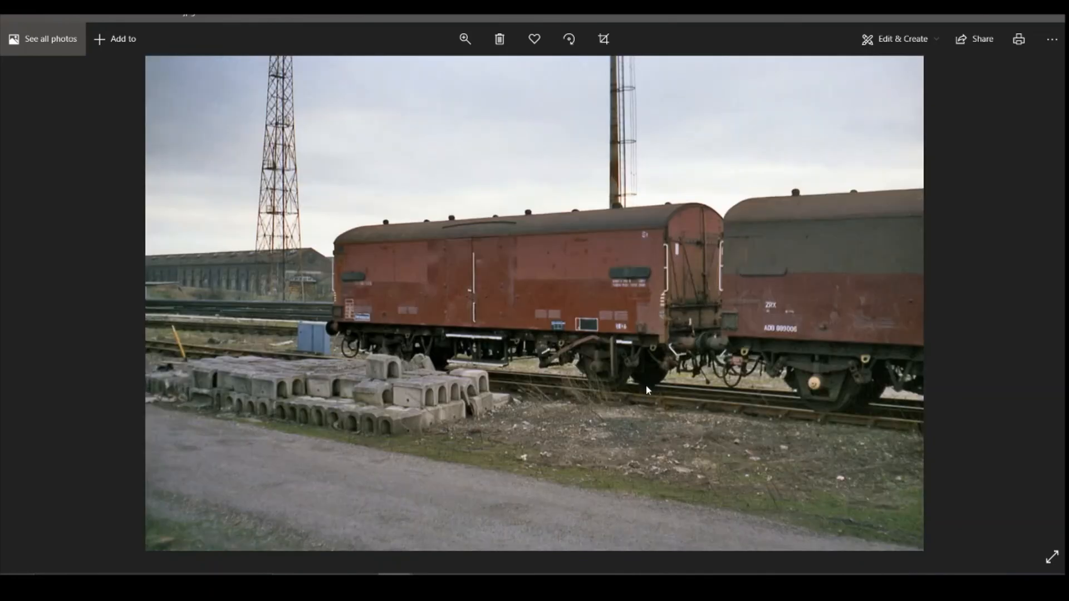
{"action": "key", "text": "Right"}
{"action": "key", "text": "Right"}
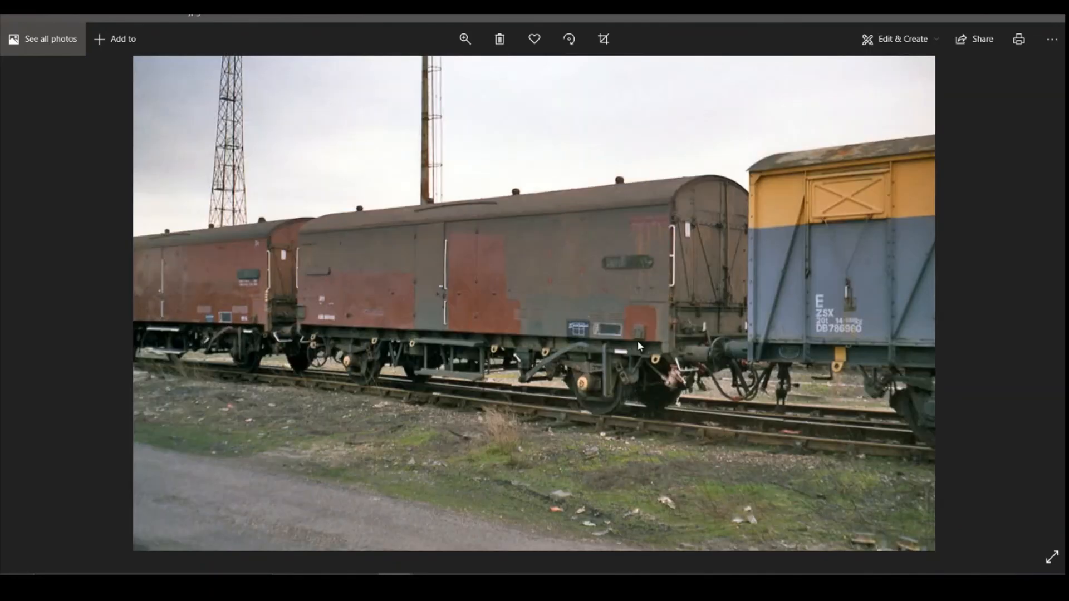